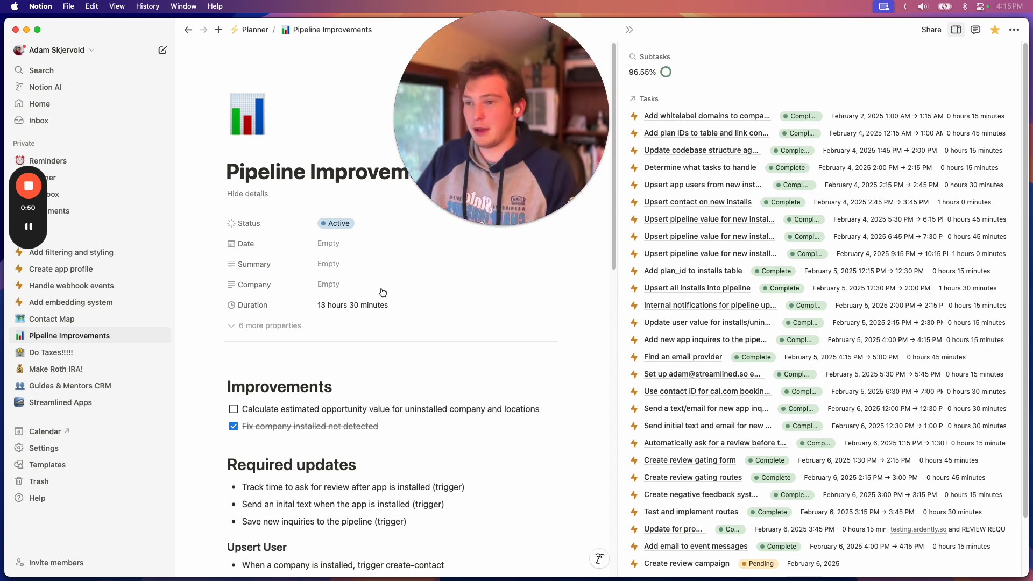
Switch to the Arc browser and leave the open workflow to return to the Ardent Labs account
{"action": "mouse_move", "coordinate": [279, 579]}
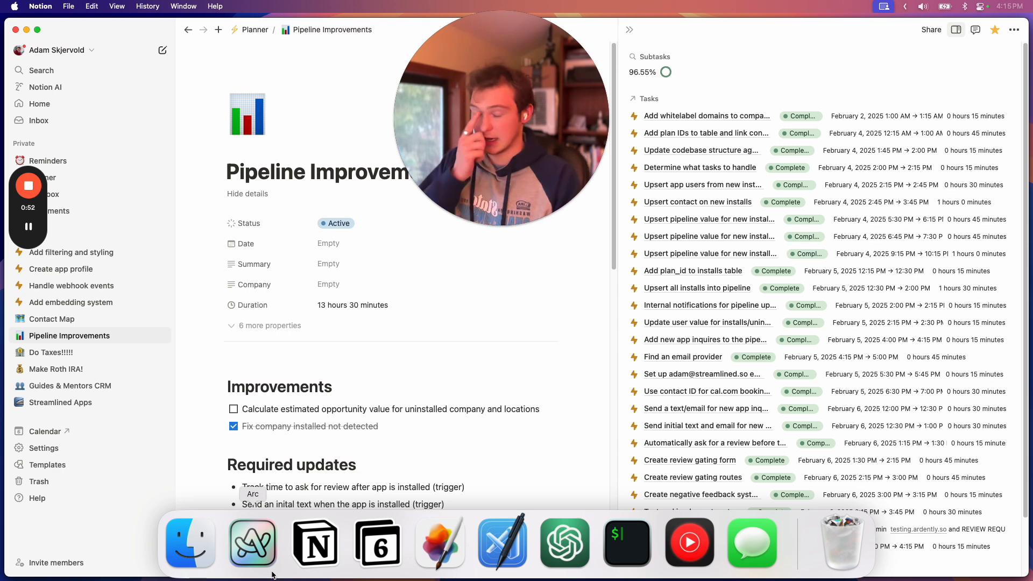
{"action": "left_click", "coordinate": [264, 549]}
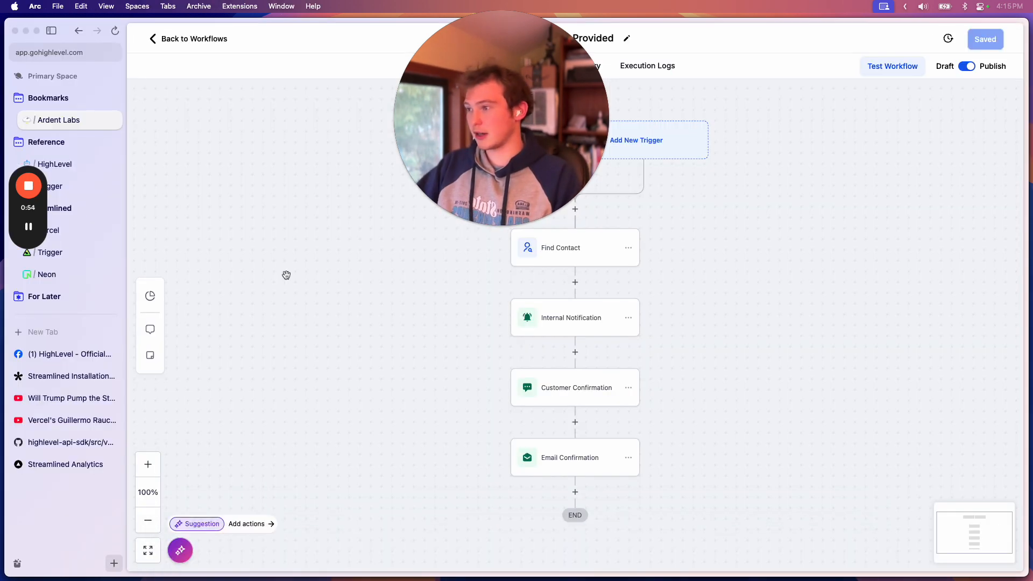
{"action": "left_click_drag", "start_coordinate": [472, 125], "coordinate": [884, 240]}
{"action": "left_click", "coordinate": [176, 39]}
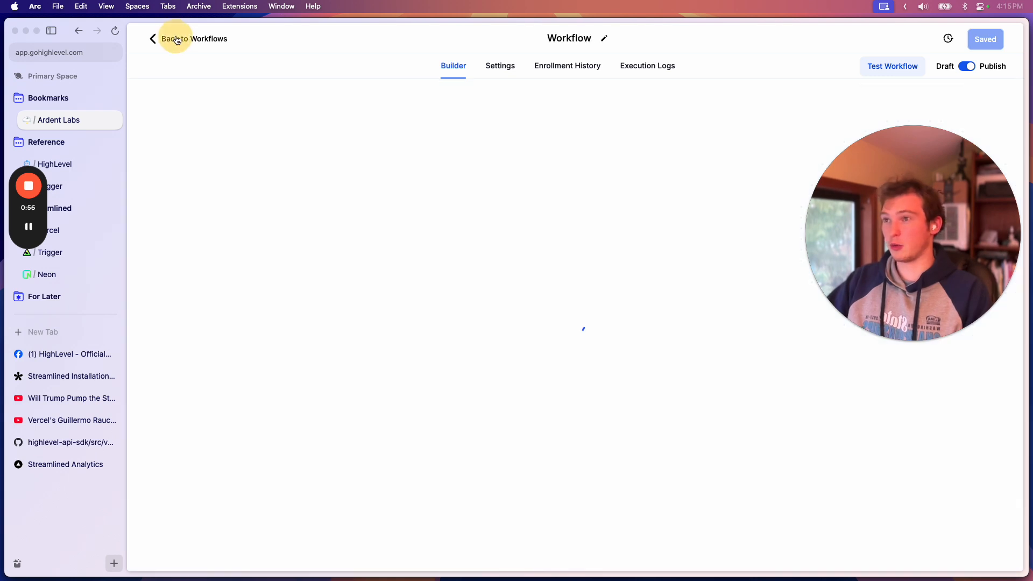
In the automation workflow list, open the Streamlined Apps folder and its Inquiries & Messages subfolder
{"action": "left_click", "coordinate": [198, 171]}
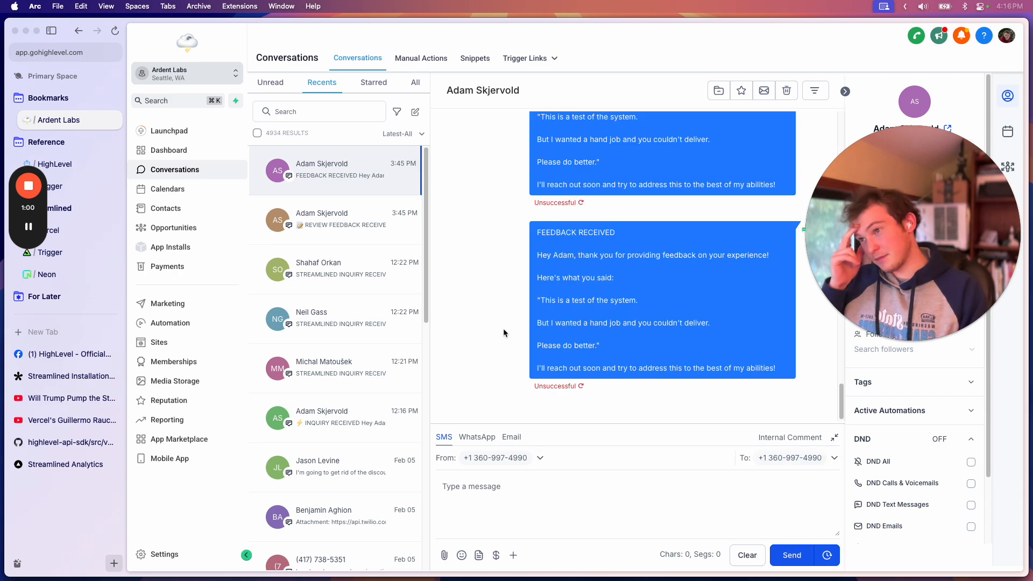
{"action": "left_click", "coordinate": [173, 227]}
{"action": "left_click", "coordinate": [171, 324]}
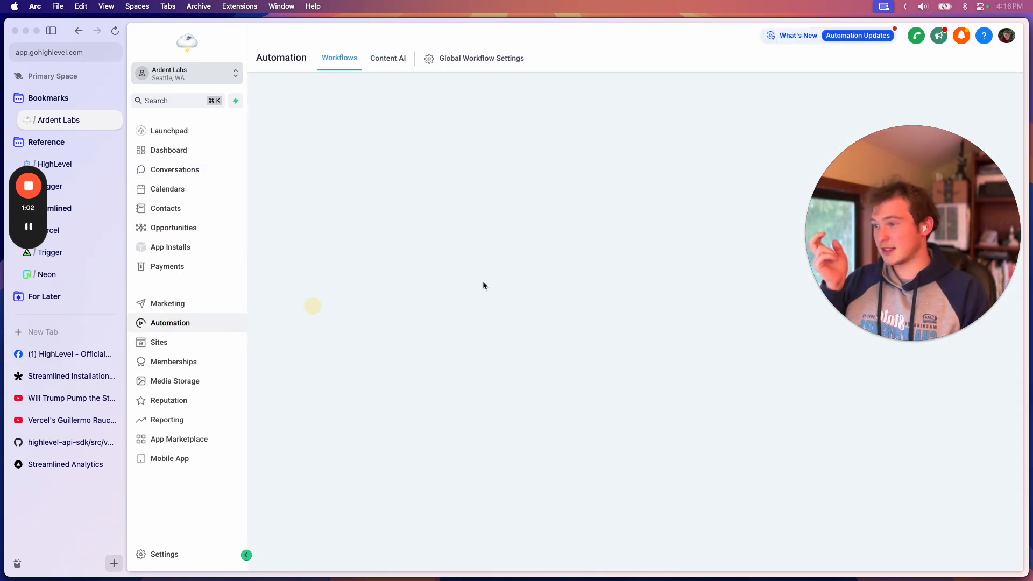
{"action": "left_click", "coordinate": [358, 286]}
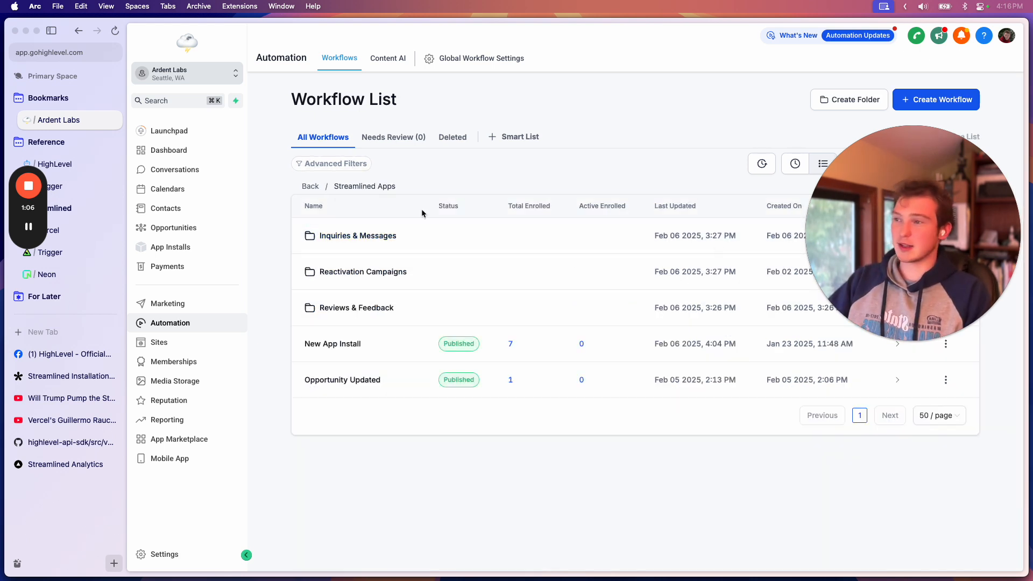
{"action": "left_click", "coordinate": [371, 236]}
{"action": "left_click_drag", "start_coordinate": [943, 199], "coordinate": [943, 359]}
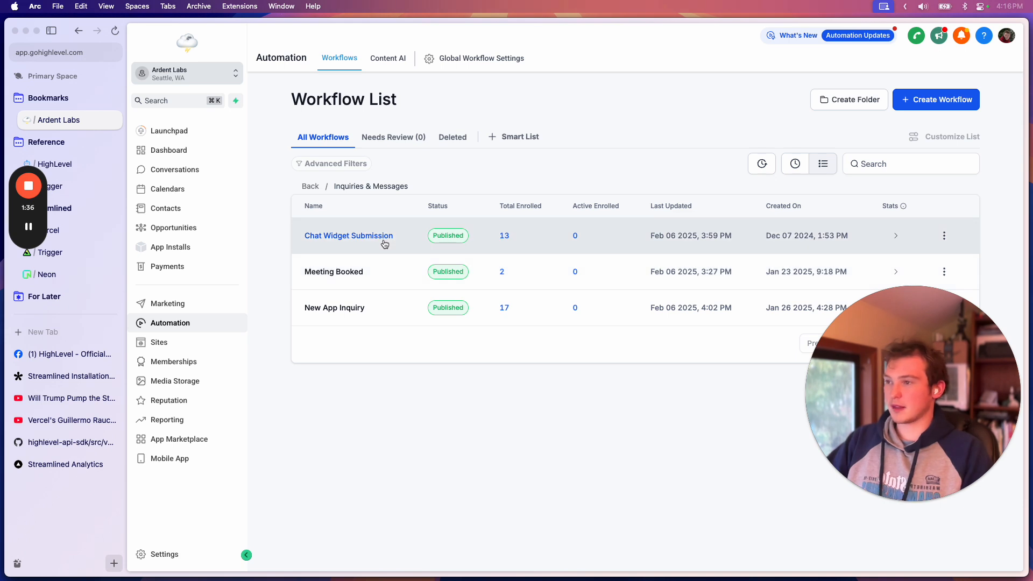
Open the Streamlined Apps website in a new browser tab
{"action": "key", "text": "super+t"}
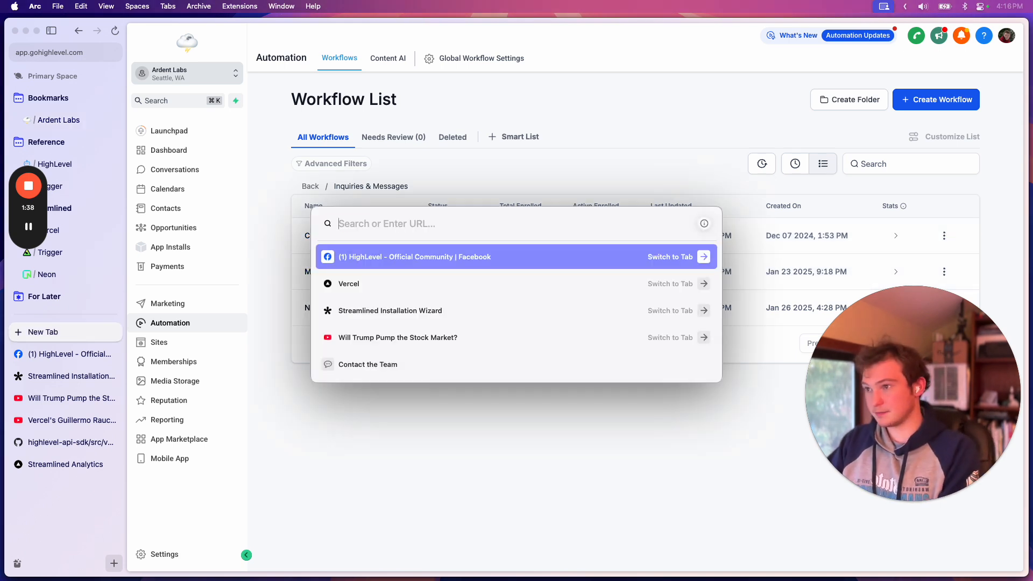
{"action": "type", "text": "streamlined.so"}
{"action": "key", "text": "Return"}
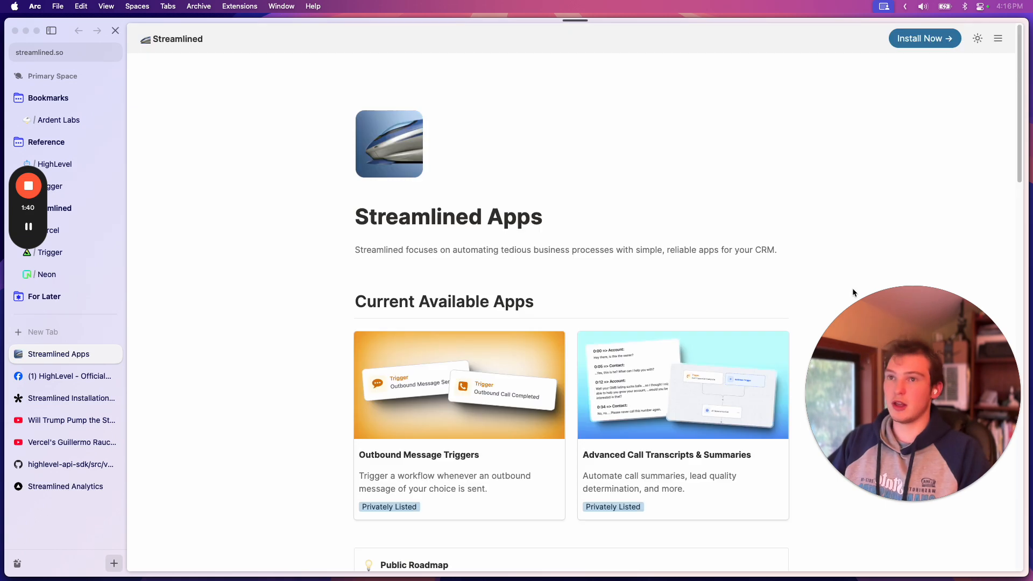
Open the Get in touch chat widget on the website and look through its contact form
{"action": "scroll", "coordinate": [853, 289], "scroll_direction": "down", "scroll_amount": 5}
{"action": "left_click_drag", "start_coordinate": [331, 293], "coordinate": [316, 291]}
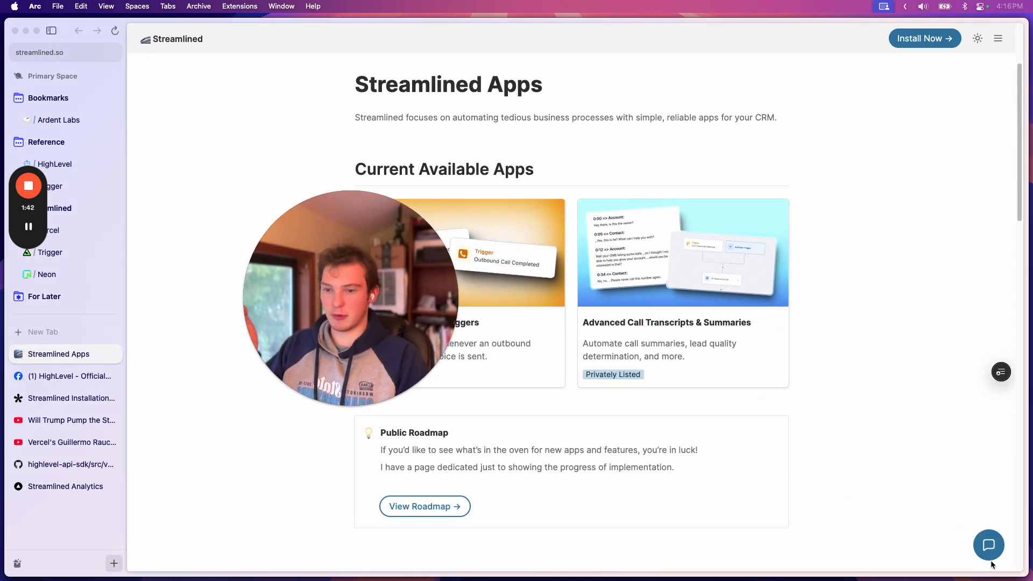
{"action": "left_click", "coordinate": [989, 545]}
{"action": "left_click_drag", "start_coordinate": [389, 317], "coordinate": [266, 327]}
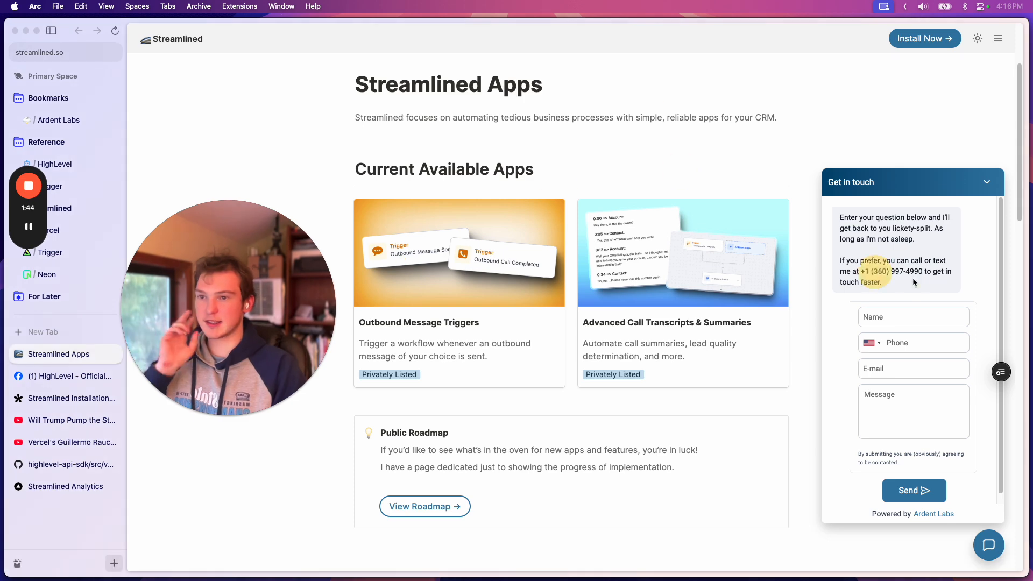
{"action": "scroll", "coordinate": [940, 436], "scroll_direction": "down", "scroll_amount": 1}
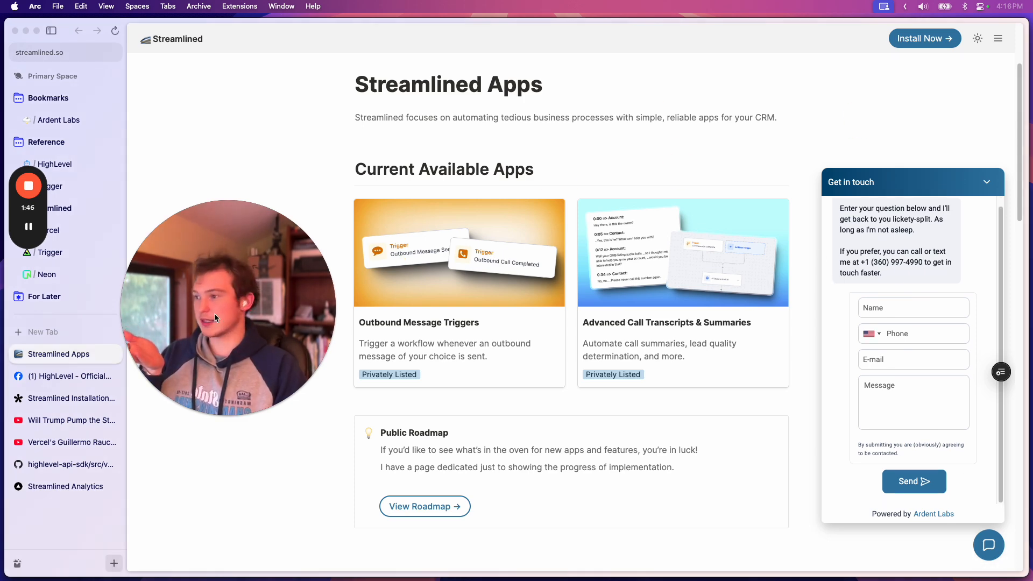
{"action": "left_click_drag", "start_coordinate": [238, 331], "coordinate": [866, 242]}
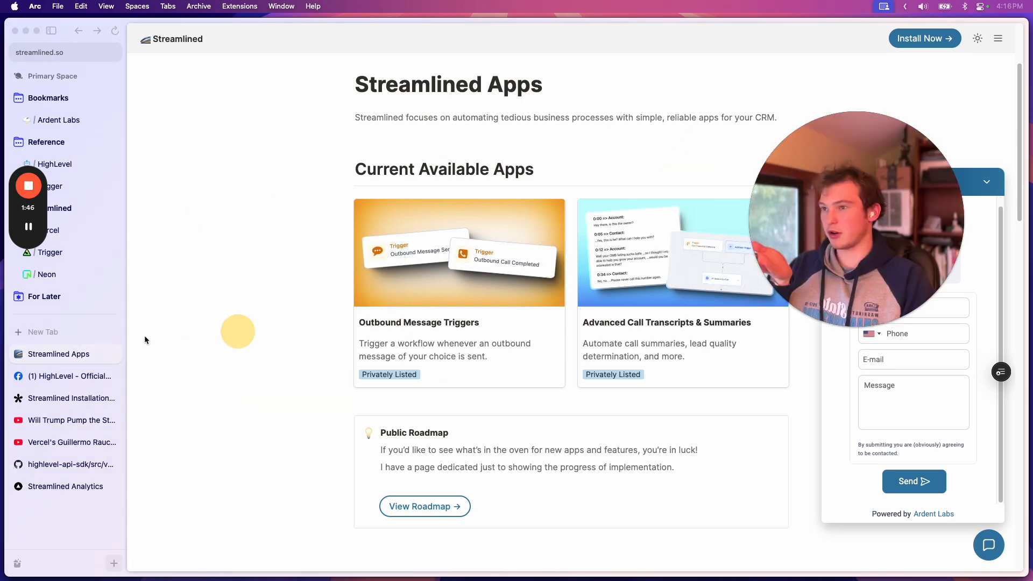
Return to Ardent Labs, open the Chat Widget Submission workflow and examine its Customer Replied trigger
{"action": "left_click", "coordinate": [68, 112]}
{"action": "left_click", "coordinate": [340, 233]}
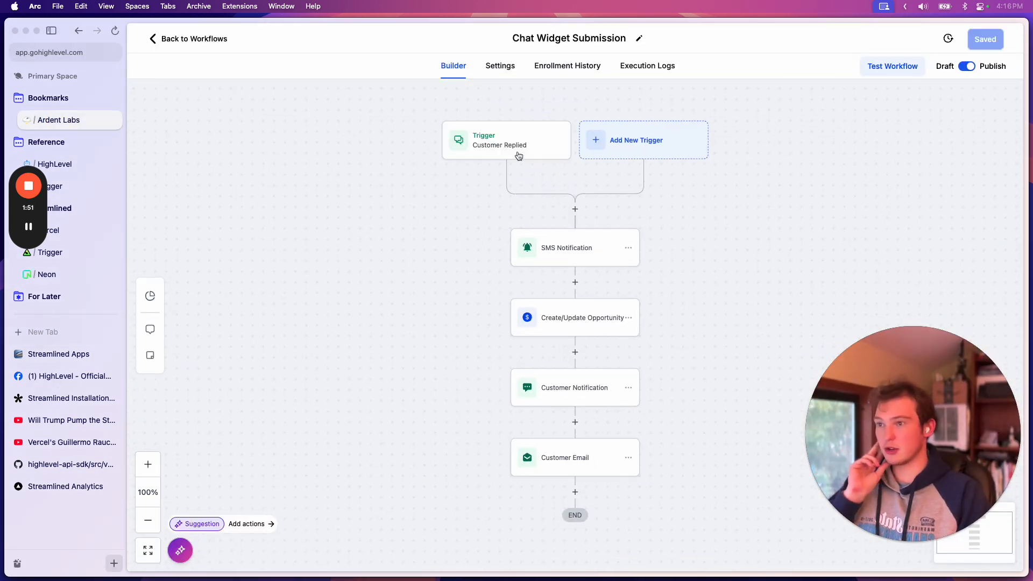
{"action": "left_click", "coordinate": [517, 153]}
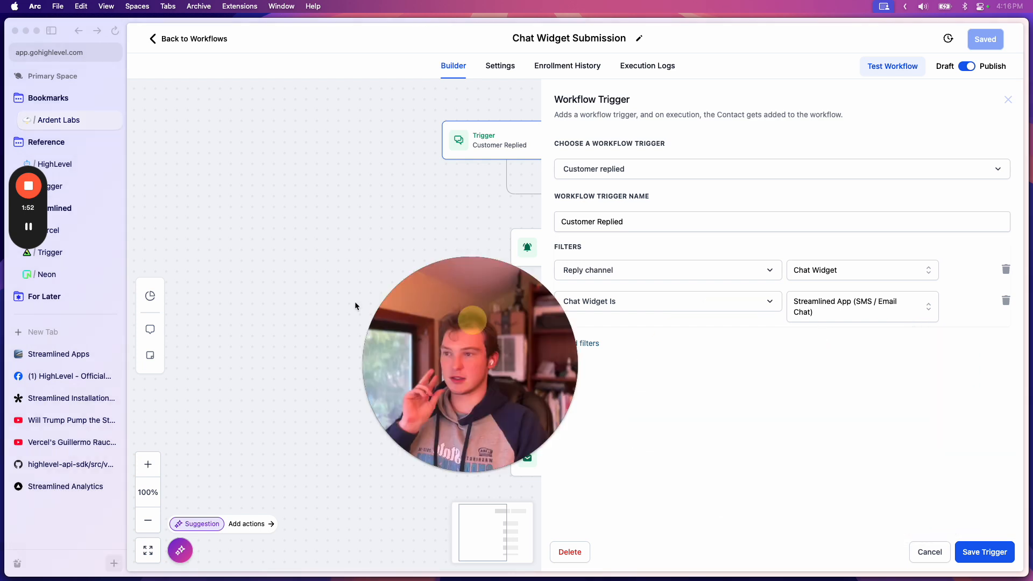
{"action": "left_click", "coordinate": [1009, 102]}
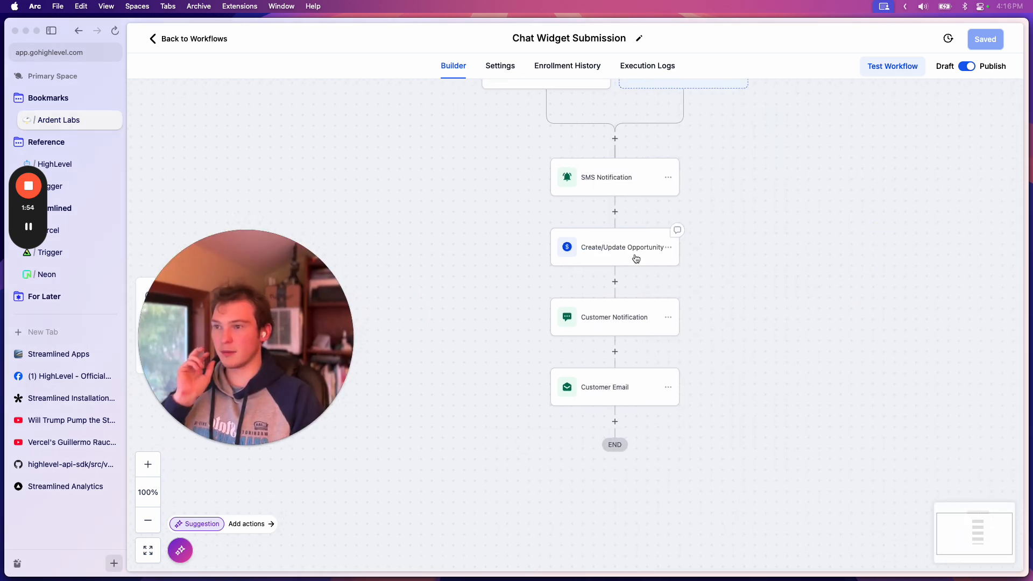
Examine the settings of the Create/Update Opportunity action and the message text of the Customer Notification SMS action
{"action": "left_click", "coordinate": [620, 247]}
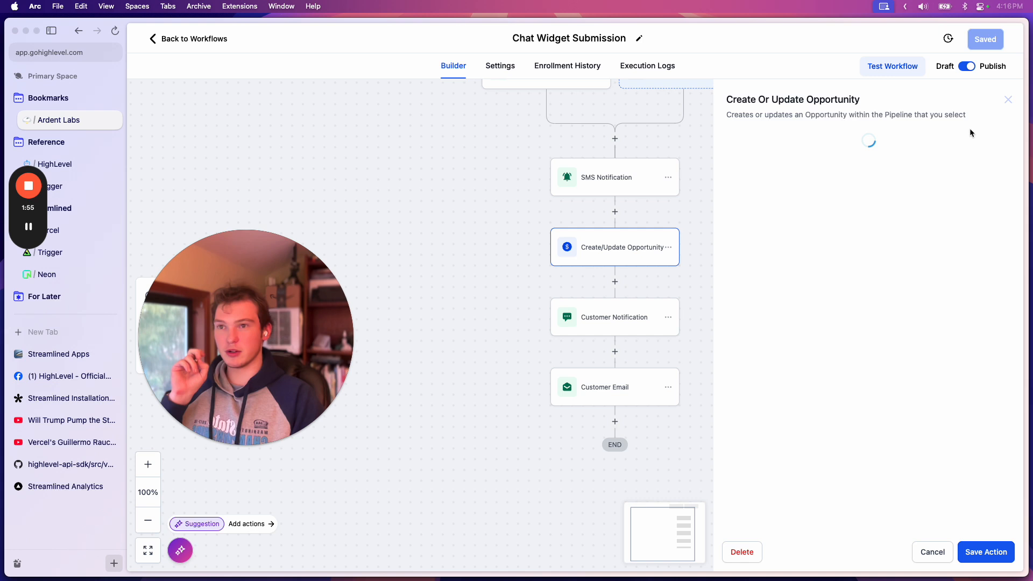
{"action": "left_click", "coordinate": [1008, 101]}
{"action": "left_click", "coordinate": [600, 330]}
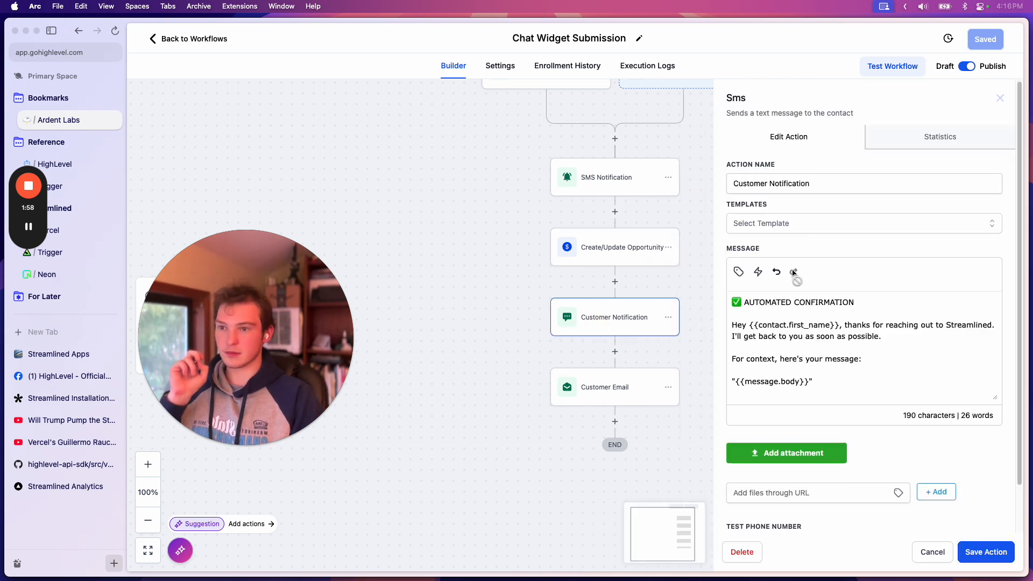
{"action": "left_click_drag", "start_coordinate": [817, 381], "coordinate": [731, 300]}
{"action": "left_click", "coordinate": [843, 363]}
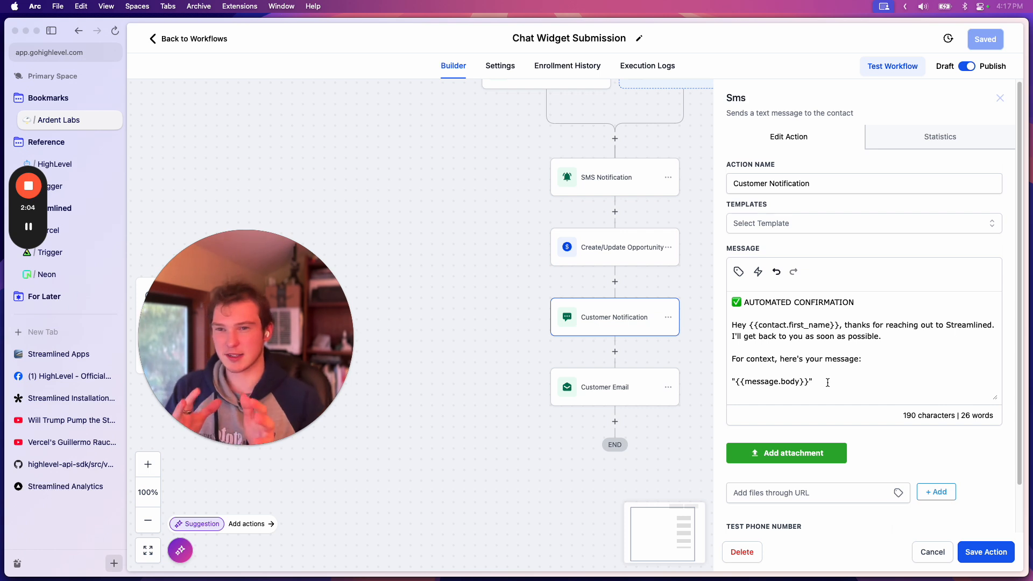
Examine the Customer Email action and the internal SMS Notification action, closing each one's settings
{"action": "left_click", "coordinate": [594, 375]}
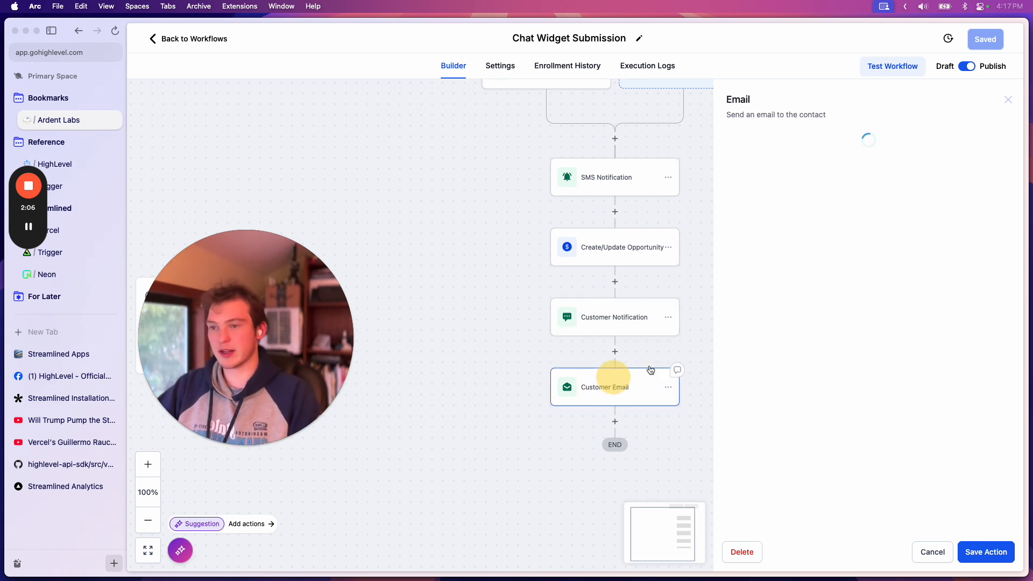
{"action": "scroll", "coordinate": [939, 317], "scroll_direction": "down", "scroll_amount": 5}
{"action": "scroll", "coordinate": [939, 316], "scroll_direction": "up", "scroll_amount": 3}
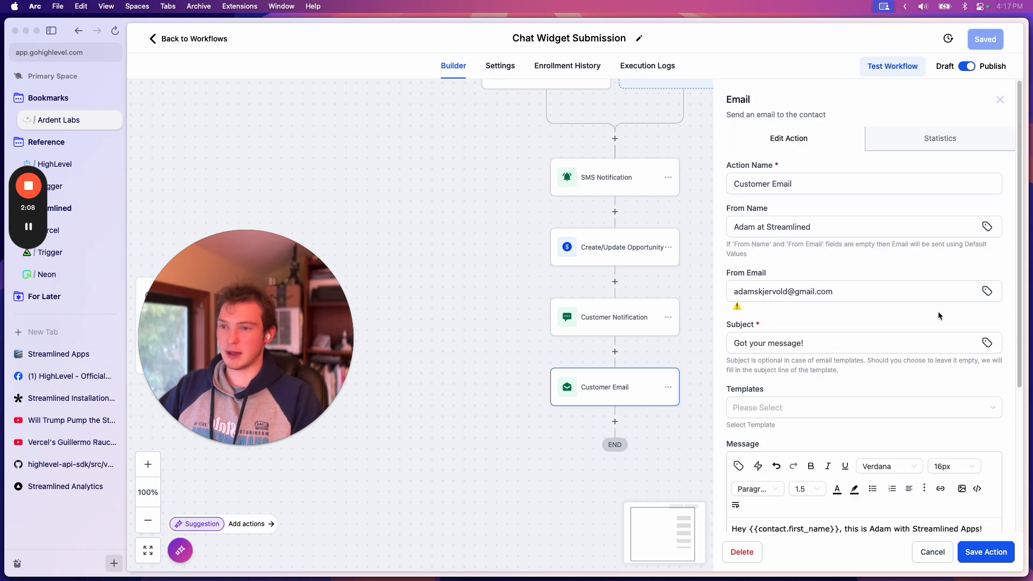
{"action": "left_click", "coordinate": [1001, 100]}
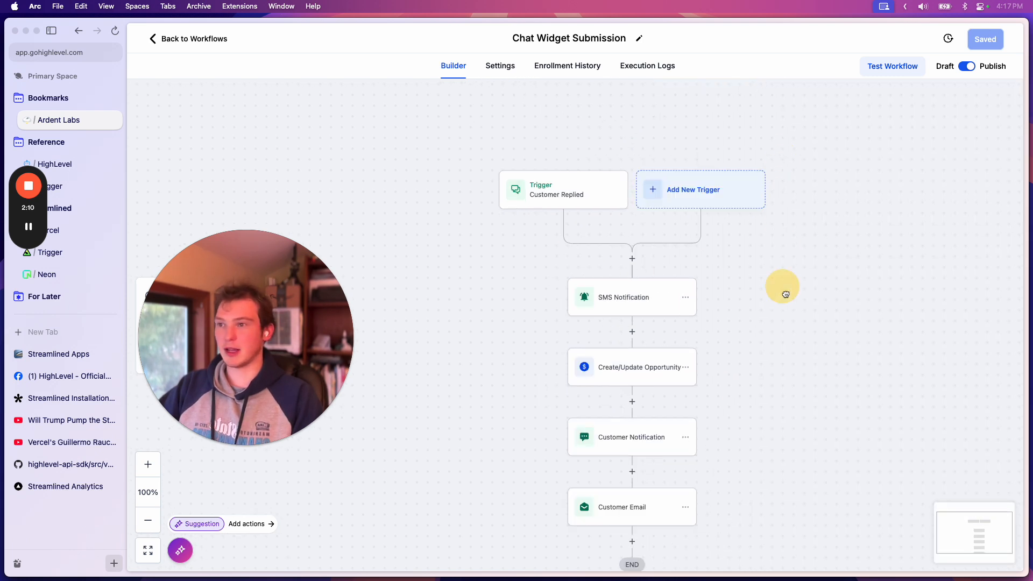
{"action": "left_click", "coordinate": [647, 303]}
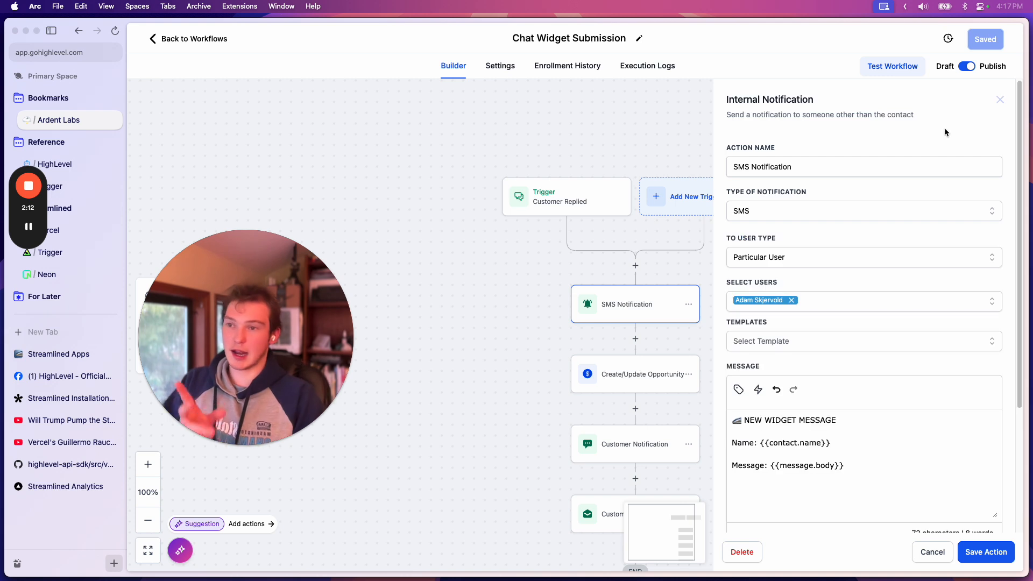
{"action": "left_click", "coordinate": [999, 102]}
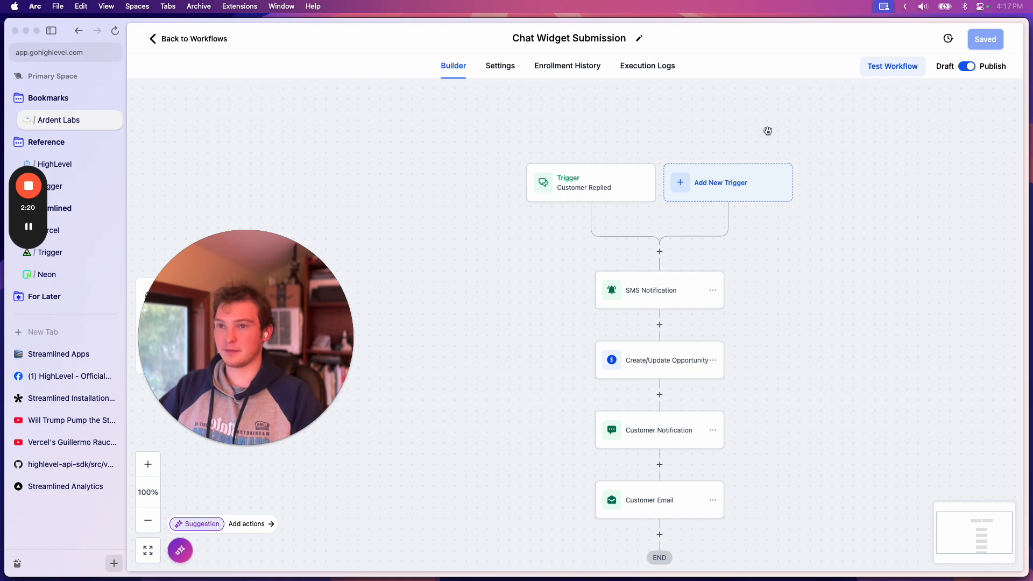
View the Meeting Booked workflow from the Inquiries & Messages folder and return to the workflow list
{"action": "left_click", "coordinate": [174, 48]}
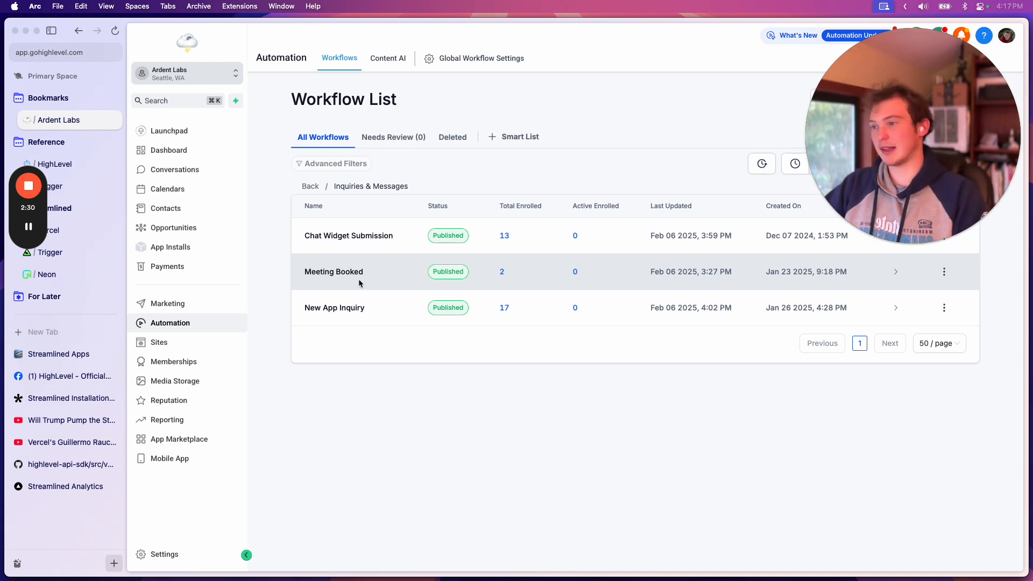
{"action": "left_click", "coordinate": [345, 272]}
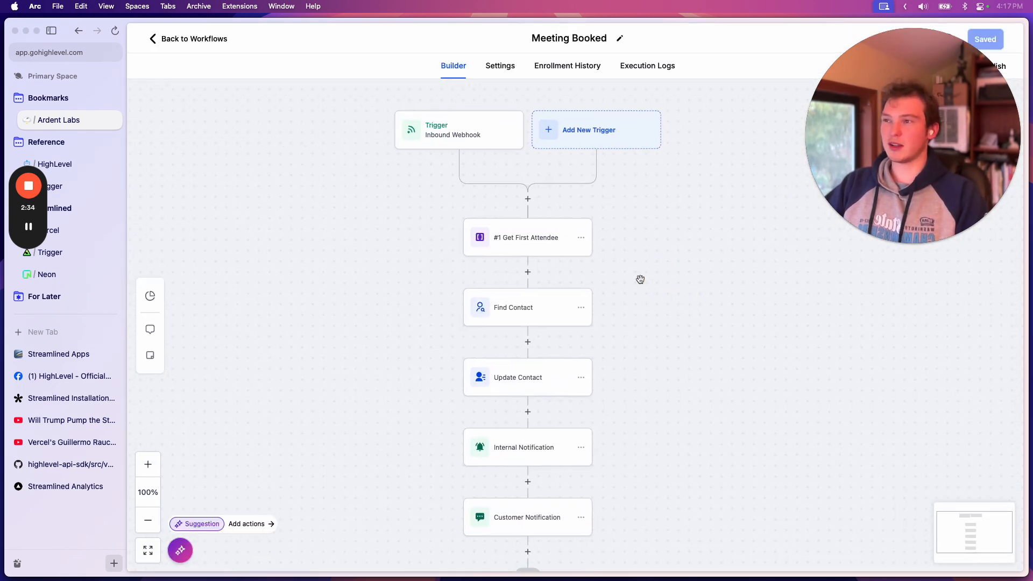
{"action": "left_click", "coordinate": [208, 34]}
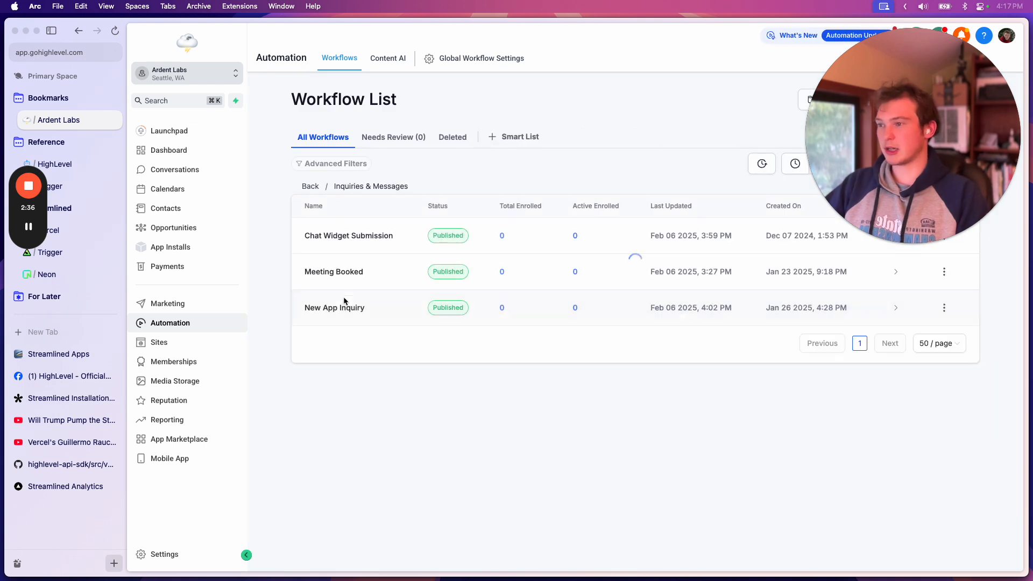
Open the New App Inquiry workflow and inspect the settings of its Inbound Webhook trigger
{"action": "left_click", "coordinate": [350, 311]}
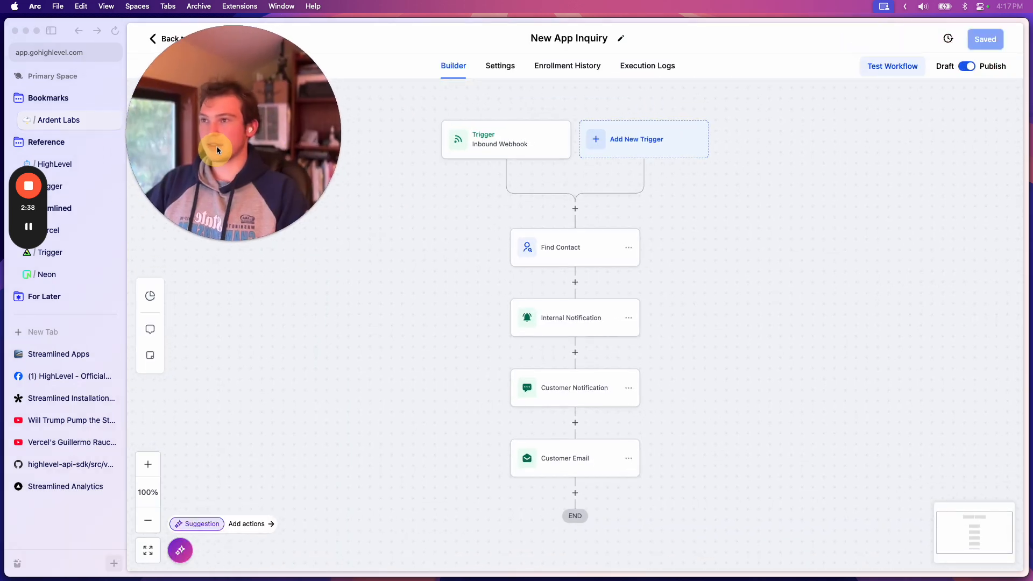
{"action": "left_click", "coordinate": [491, 145]}
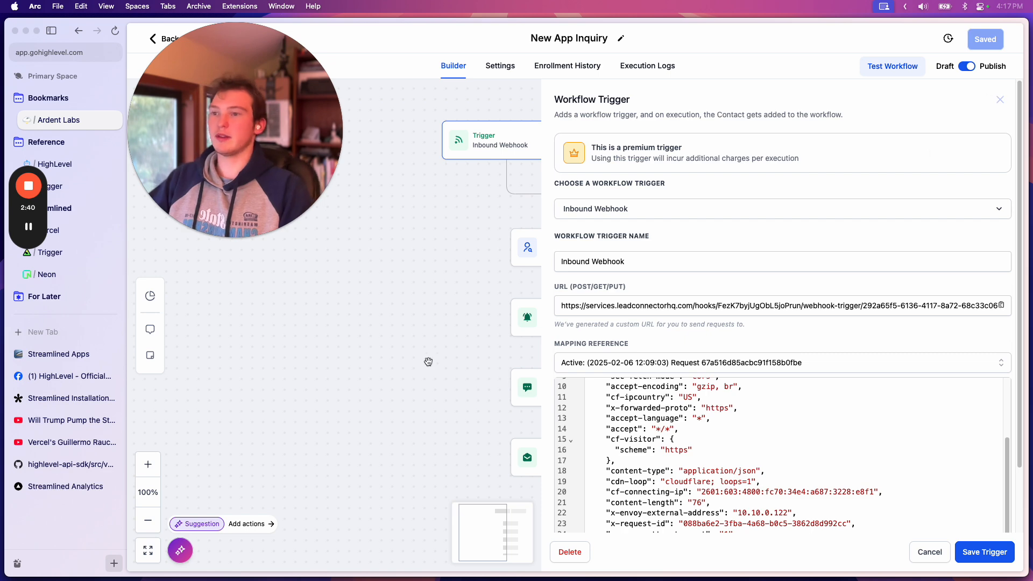
Close the chat widget on the Streamlined Apps website and open the Streamlined Installation Wizard
{"action": "left_click", "coordinate": [91, 356]}
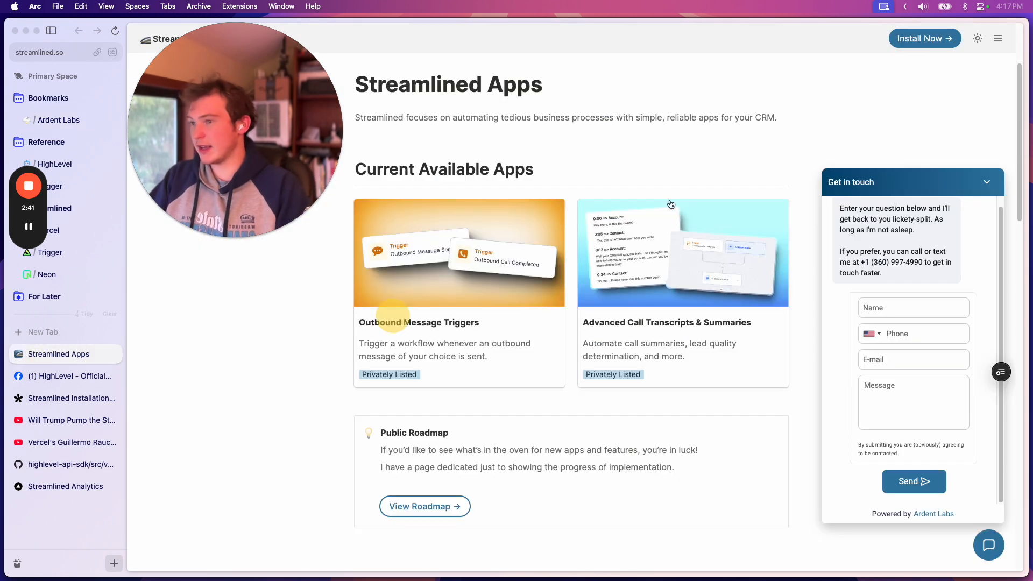
{"action": "left_click", "coordinate": [987, 182]}
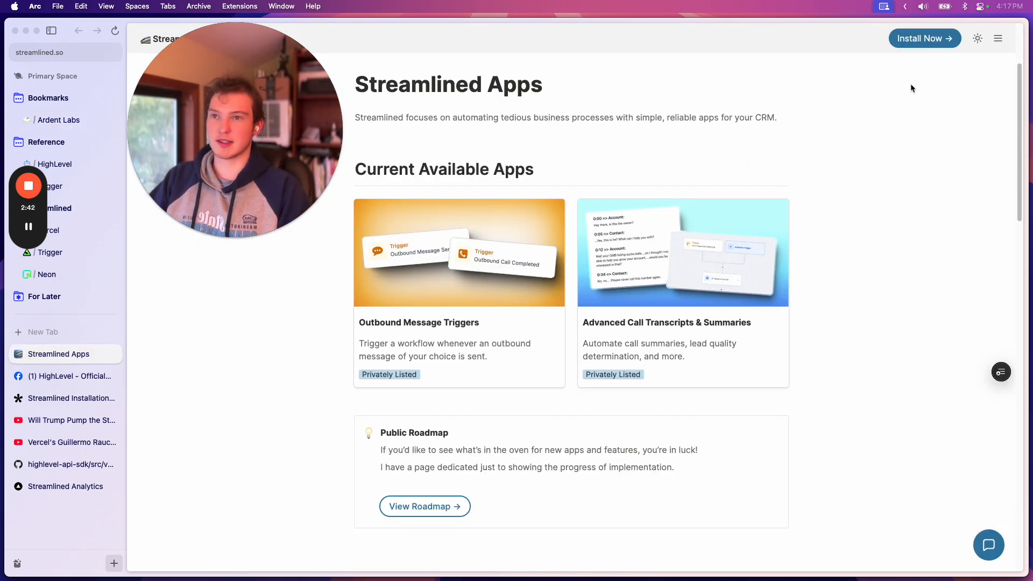
{"action": "left_click", "coordinate": [925, 39]}
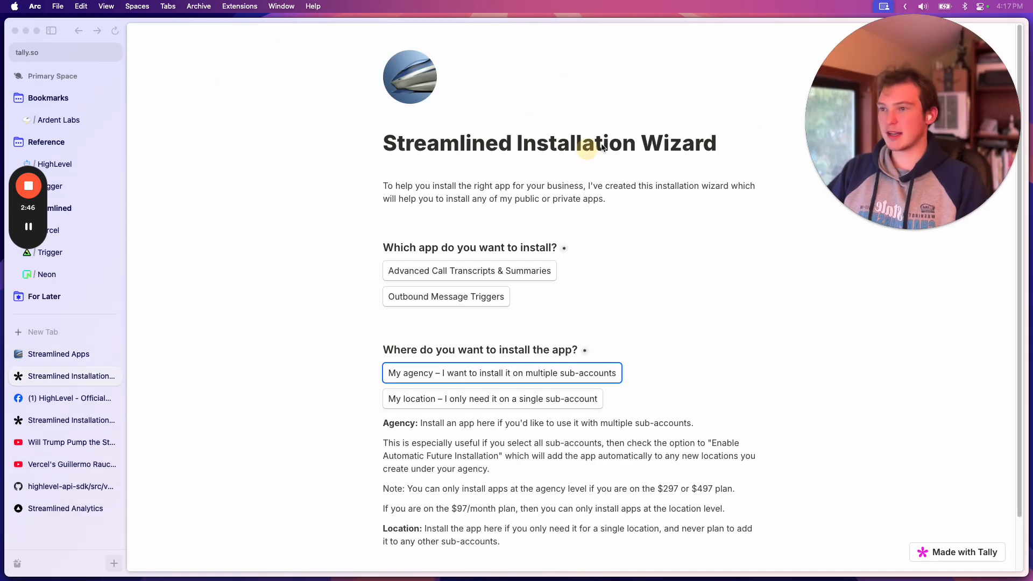
Choose Advanced Call Transcripts & Summaries as the app to install in the installation wizard
{"action": "scroll", "coordinate": [628, 238], "scroll_direction": "down", "scroll_amount": 1}
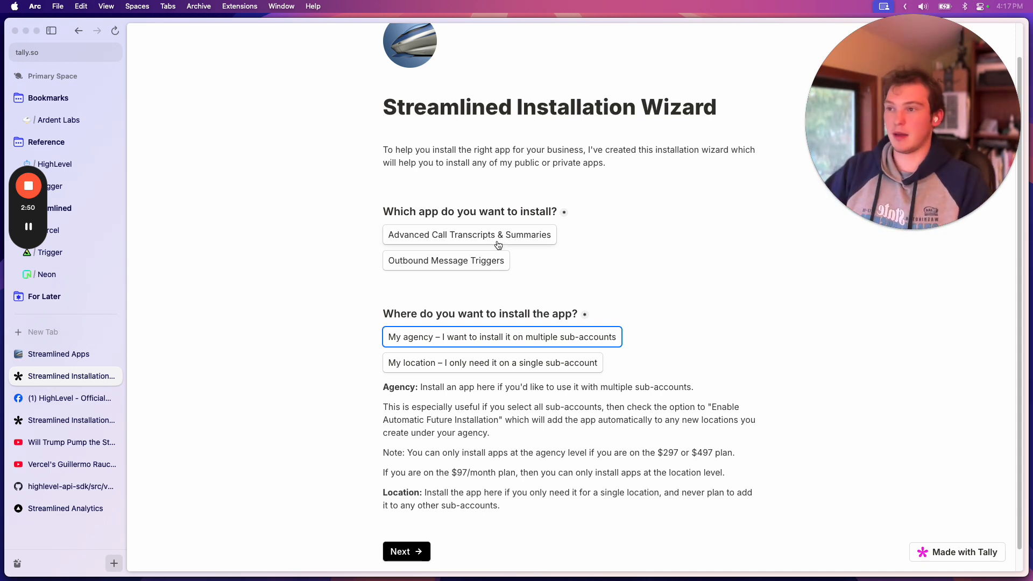
{"action": "left_click", "coordinate": [469, 235]}
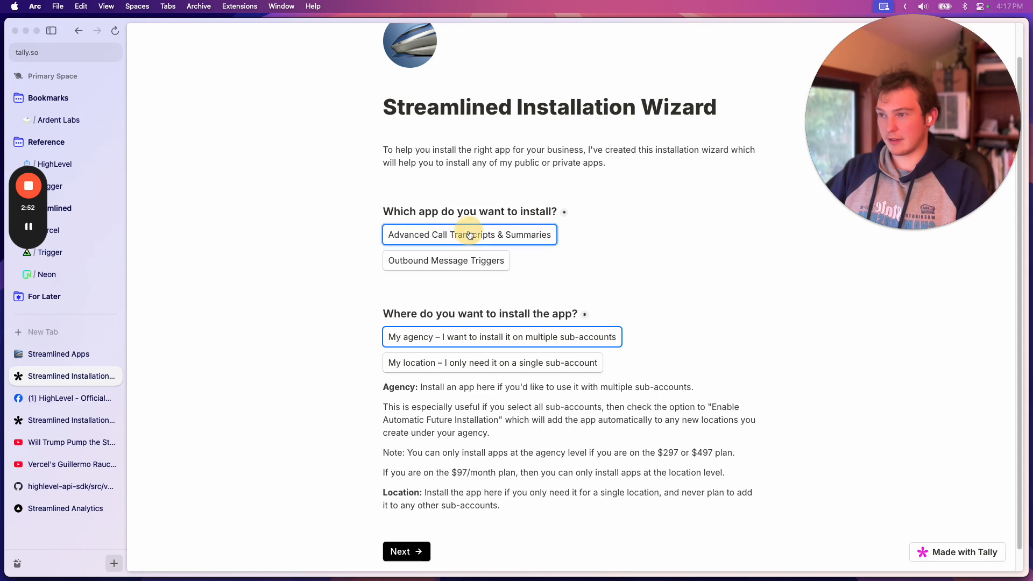
{"action": "scroll", "coordinate": [596, 287], "scroll_direction": "down", "scroll_amount": 1}
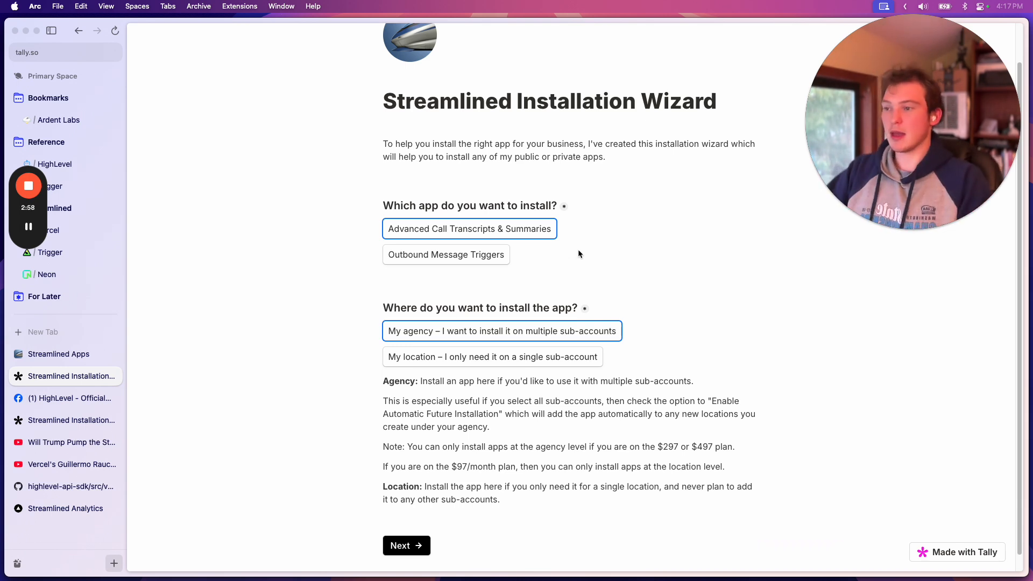
Advance the installation wizard to its contact page and review the contact fields, new-apps opt-in and CRM domain
{"action": "left_click", "coordinate": [403, 547]}
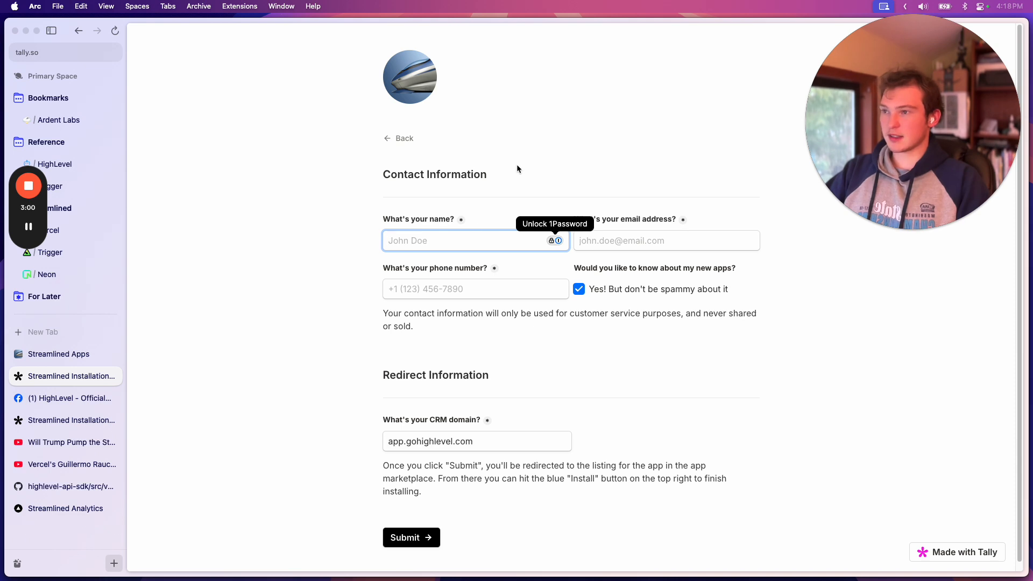
{"action": "left_click", "coordinate": [485, 291]}
{"action": "left_click", "coordinate": [597, 350]}
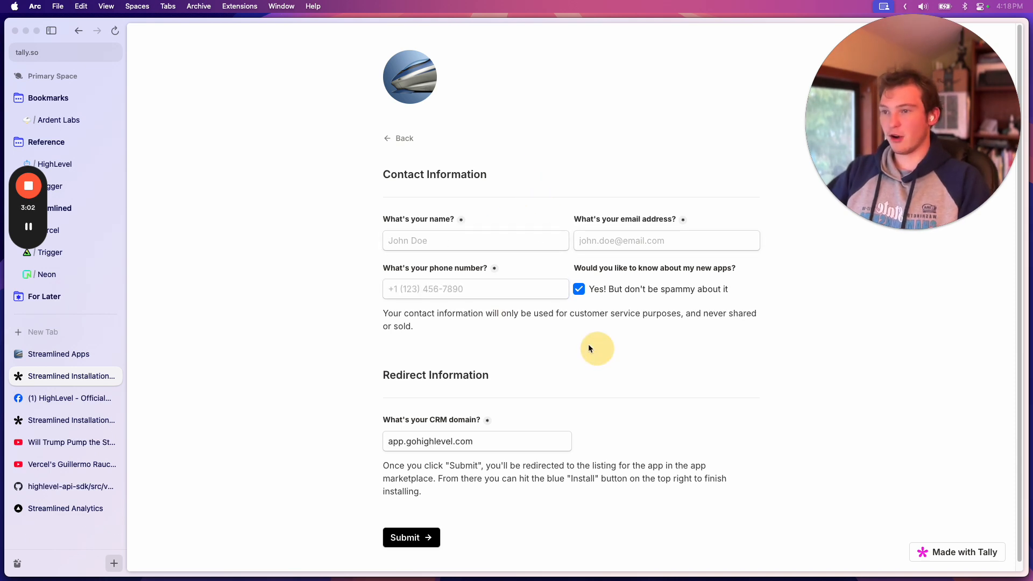
{"action": "scroll", "coordinate": [592, 316], "scroll_direction": "down", "scroll_amount": 1}
{"action": "left_click", "coordinate": [578, 291]}
{"action": "left_click", "coordinate": [579, 290]}
{"action": "left_click", "coordinate": [599, 354]}
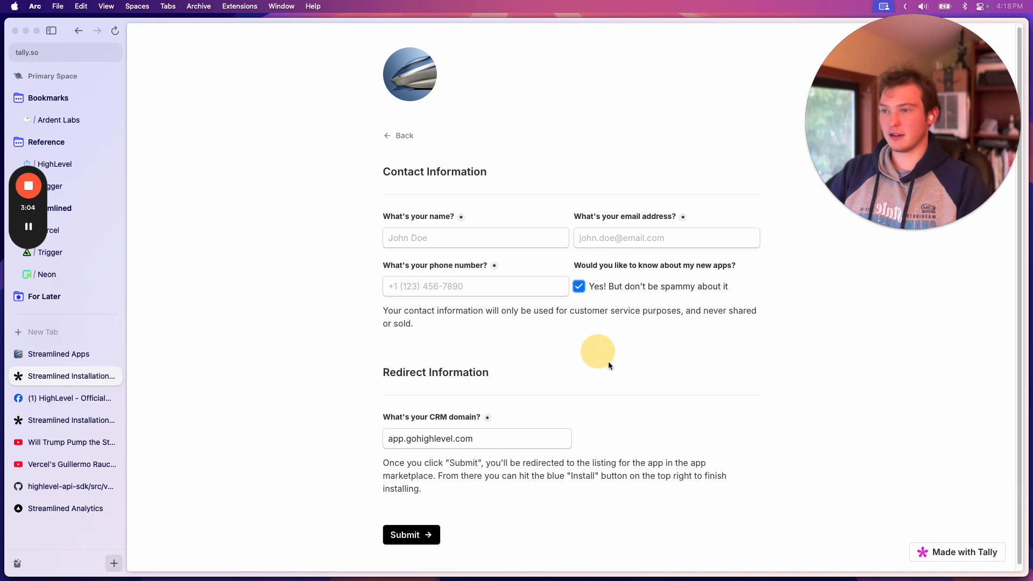
{"action": "scroll", "coordinate": [603, 346], "scroll_direction": "up", "scroll_amount": 1}
{"action": "left_click", "coordinate": [588, 332]}
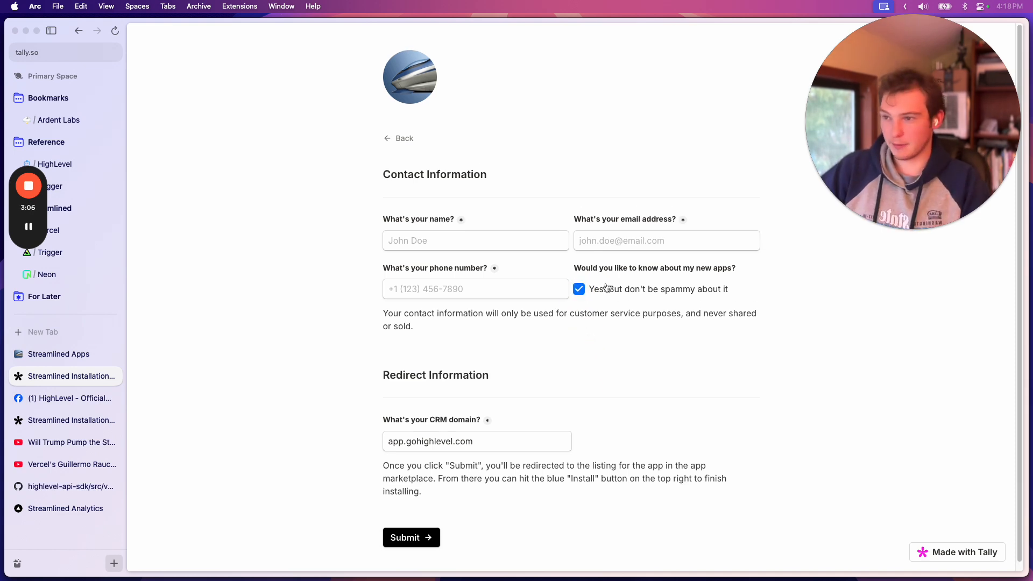
{"action": "left_click_drag", "start_coordinate": [590, 289], "coordinate": [692, 293]}
{"action": "left_click", "coordinate": [607, 342]}
{"action": "scroll", "coordinate": [597, 382], "scroll_direction": "down", "scroll_amount": 1}
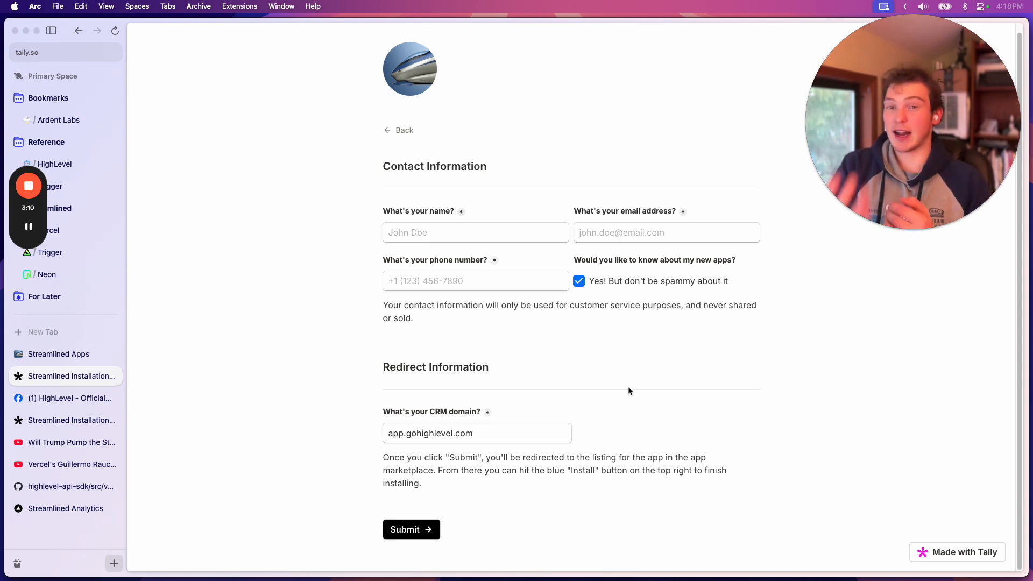
Return to the New App Inquiry workflow in HighLevel and close its Inbound Webhook trigger settings
{"action": "left_click", "coordinate": [16, 354]}
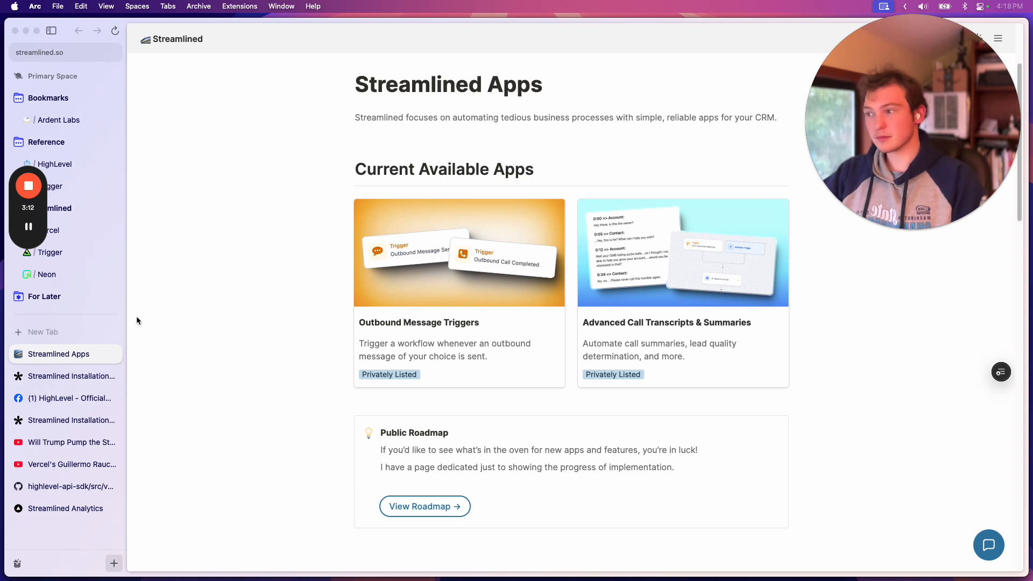
{"action": "left_click", "coordinate": [88, 118]}
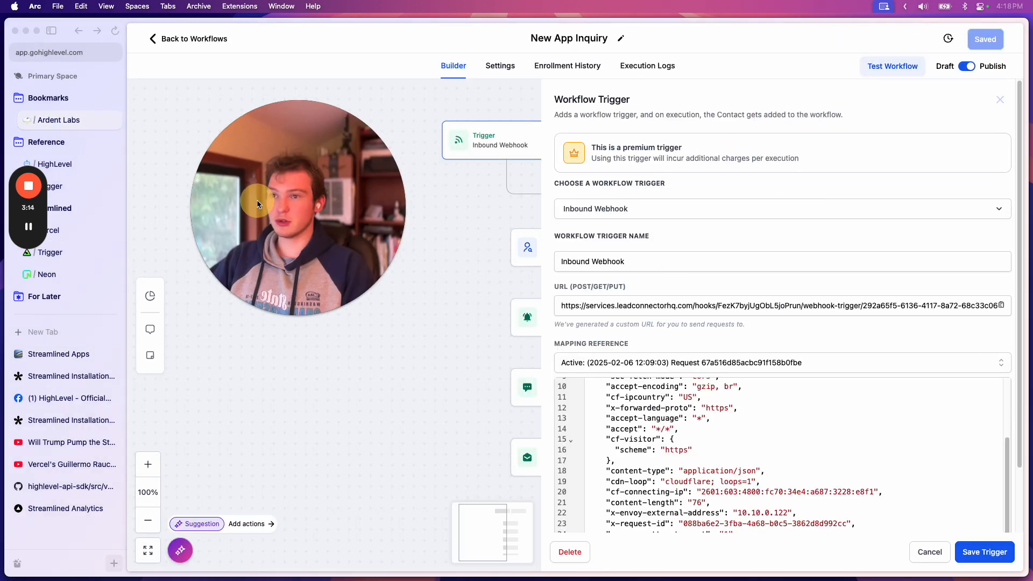
{"action": "left_click", "coordinate": [997, 103]}
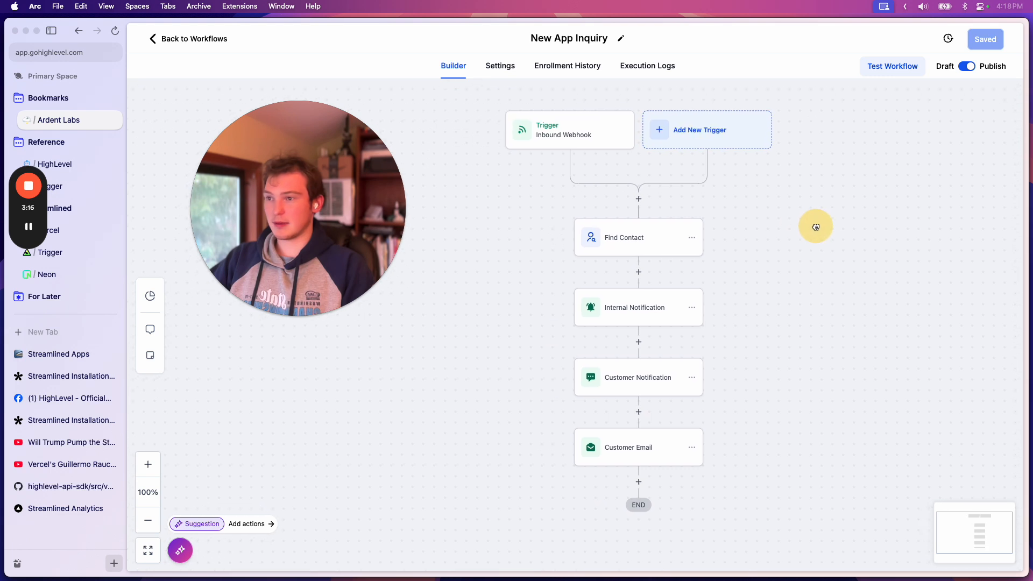
Inspect the settings of the Find Contact action and the SMS message of the Internal Notification action
{"action": "left_click", "coordinate": [632, 239]}
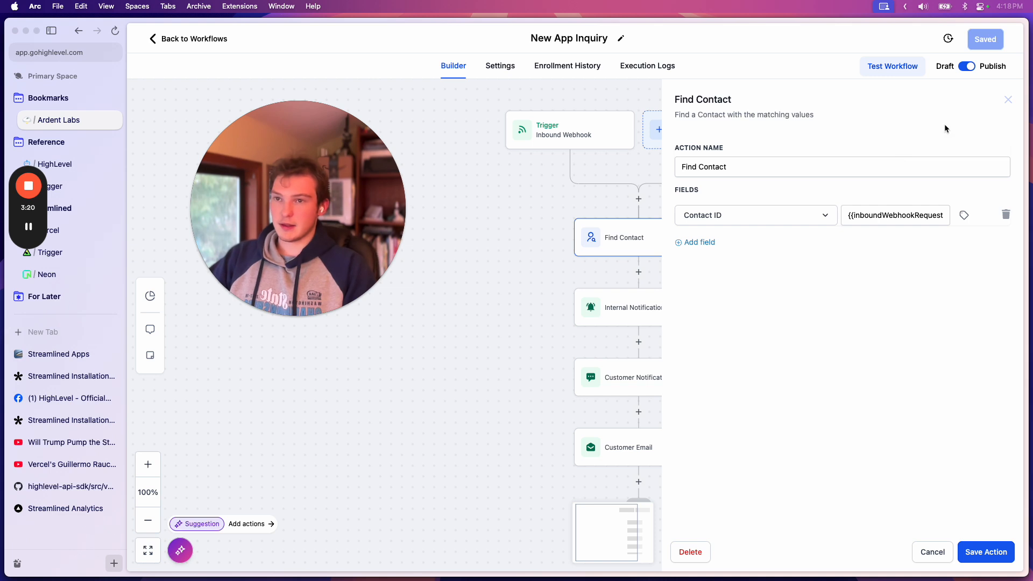
{"action": "left_click", "coordinate": [1008, 102]}
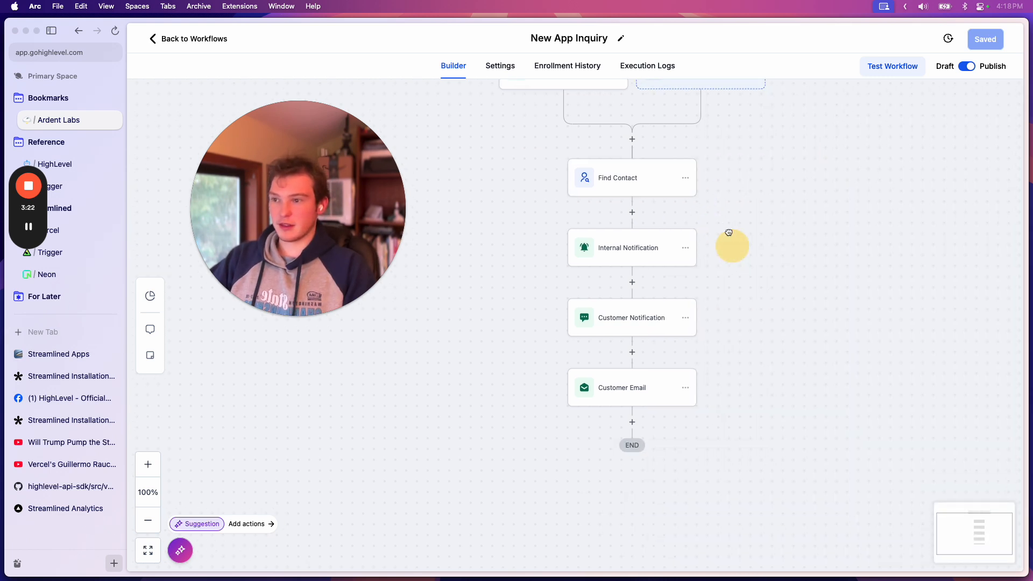
{"action": "left_click", "coordinate": [625, 242]}
{"action": "scroll", "coordinate": [858, 385], "scroll_direction": "down", "scroll_amount": 2}
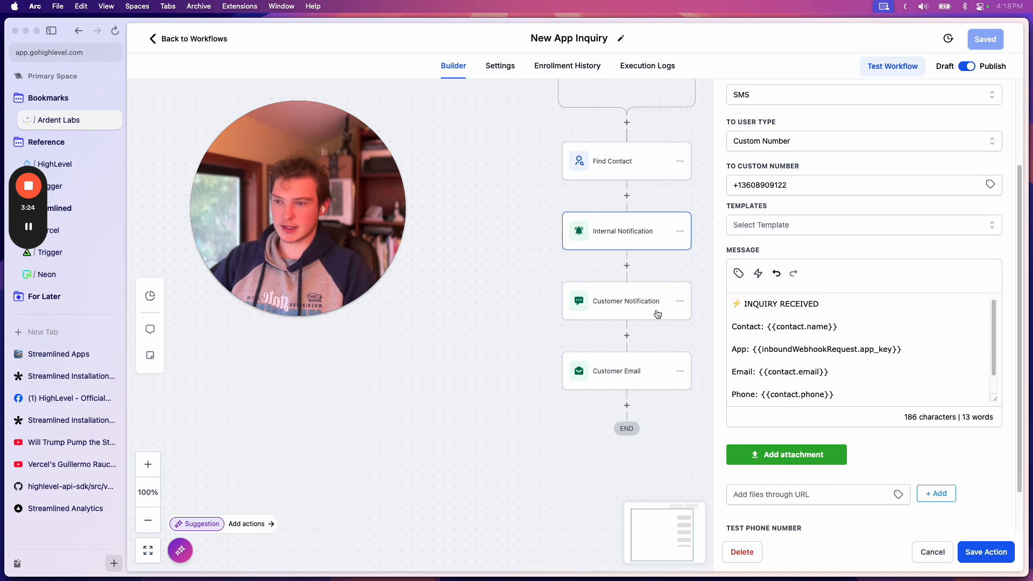
Open the Customer Notification action and highlight its full message, the questions paragraph and the private booking link
{"action": "left_click", "coordinate": [623, 307]}
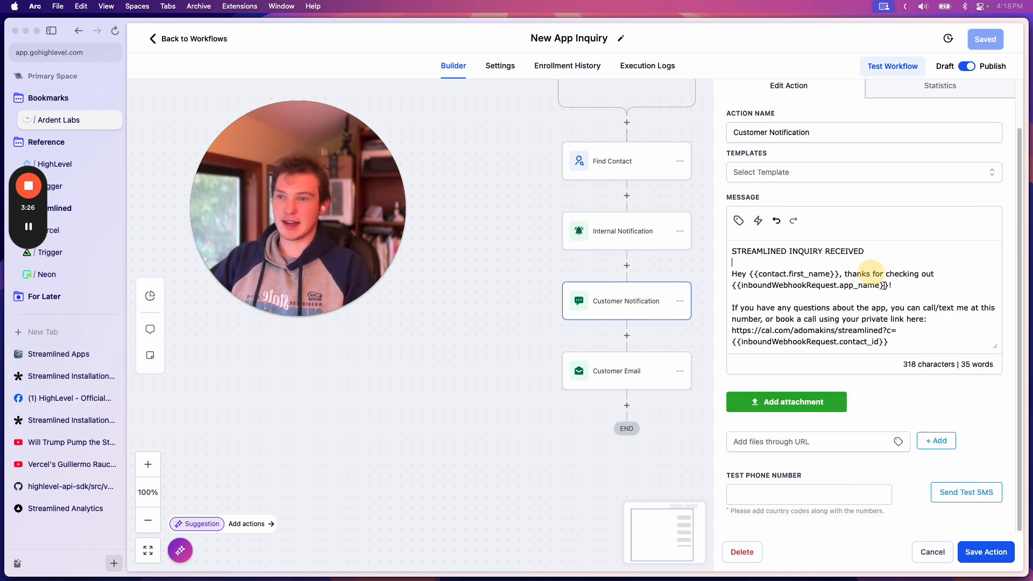
{"action": "left_click_drag", "start_coordinate": [908, 335], "coordinate": [732, 251]}
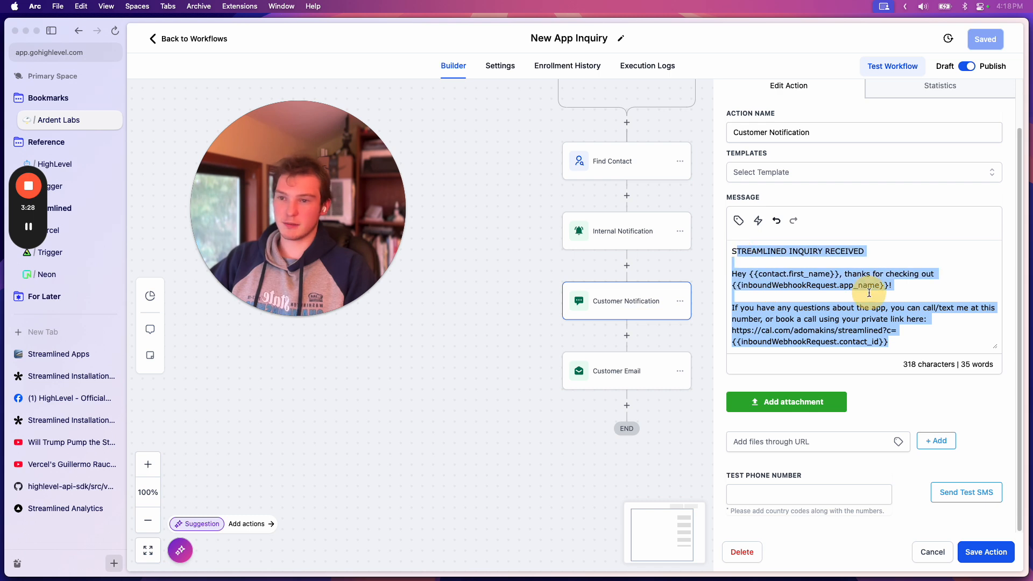
{"action": "left_click", "coordinate": [902, 306]}
{"action": "left_click_drag", "start_coordinate": [911, 342], "coordinate": [745, 322]}
{"action": "left_click", "coordinate": [880, 276]}
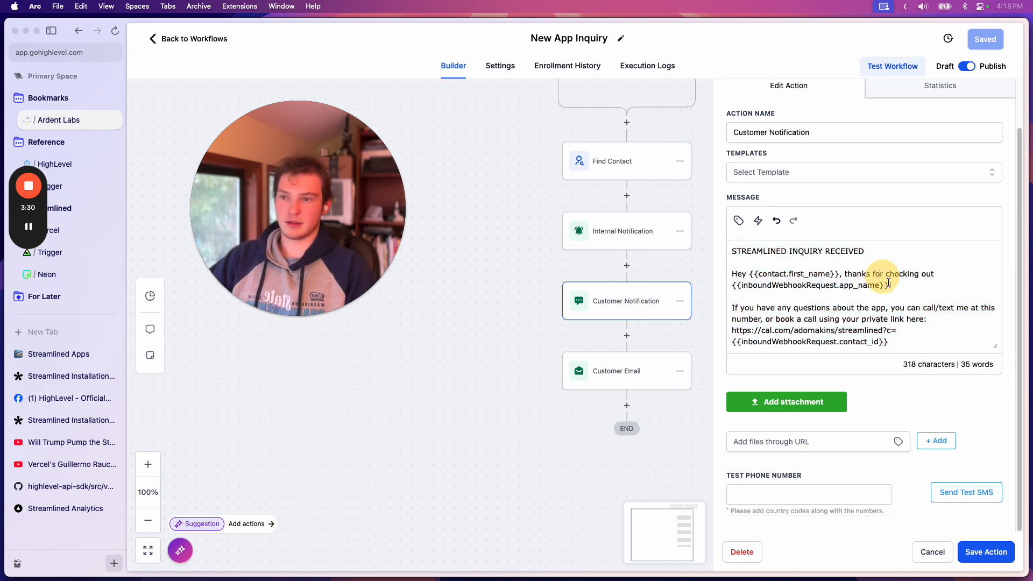
{"action": "left_click_drag", "start_coordinate": [908, 335], "coordinate": [755, 319]}
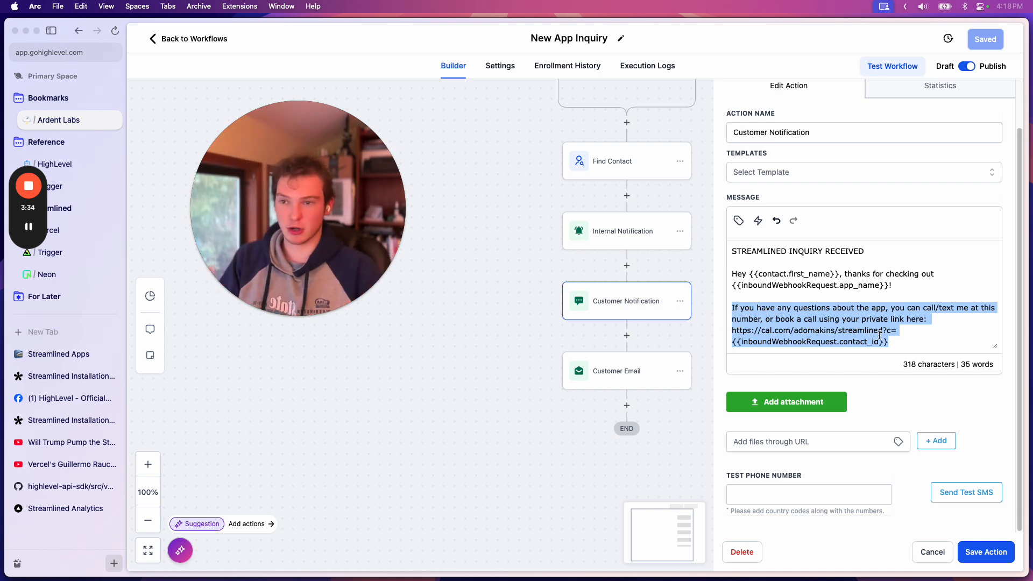
{"action": "left_click_drag", "start_coordinate": [937, 345], "coordinate": [733, 330]}
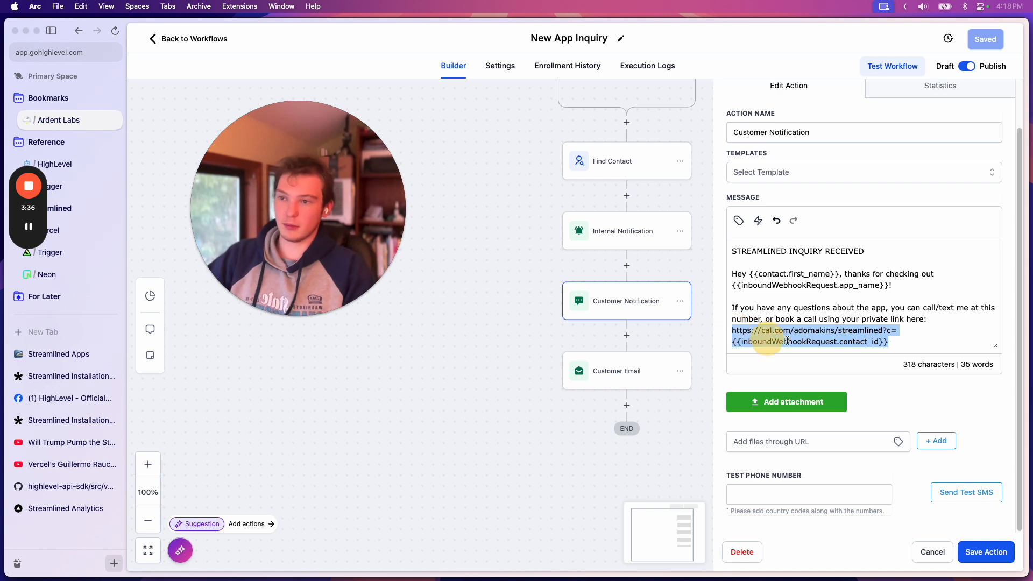
Inspect the subject and message of the Customer Email action, then close its settings
{"action": "left_click", "coordinate": [619, 371]}
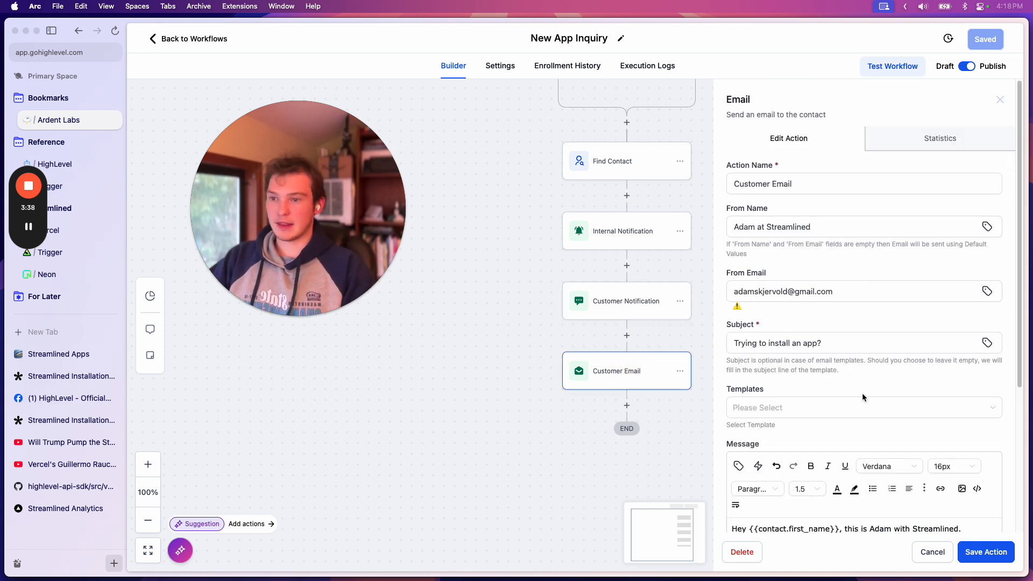
{"action": "scroll", "coordinate": [862, 393], "scroll_direction": "down", "scroll_amount": 4}
{"action": "left_click_drag", "start_coordinate": [906, 407], "coordinate": [732, 319]}
{"action": "left_click", "coordinate": [831, 339]}
{"action": "scroll", "coordinate": [870, 362], "scroll_direction": "up", "scroll_amount": 1}
{"action": "scroll", "coordinate": [601, 307], "scroll_direction": "up", "scroll_amount": 1}
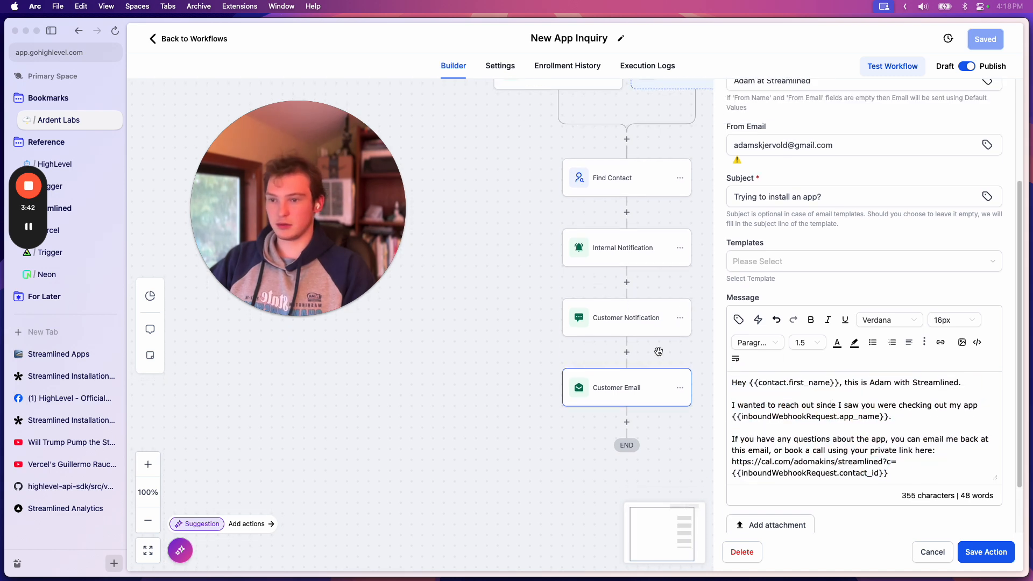
{"action": "scroll", "coordinate": [915, 161], "scroll_direction": "up", "scroll_amount": 5}
{"action": "left_click", "coordinate": [996, 100]}
Show the whole New App Inquiry workflow, then open its Inbound Webhook trigger once more and close it
{"action": "left_click_drag", "start_coordinate": [816, 212], "coordinate": [815, 276]}
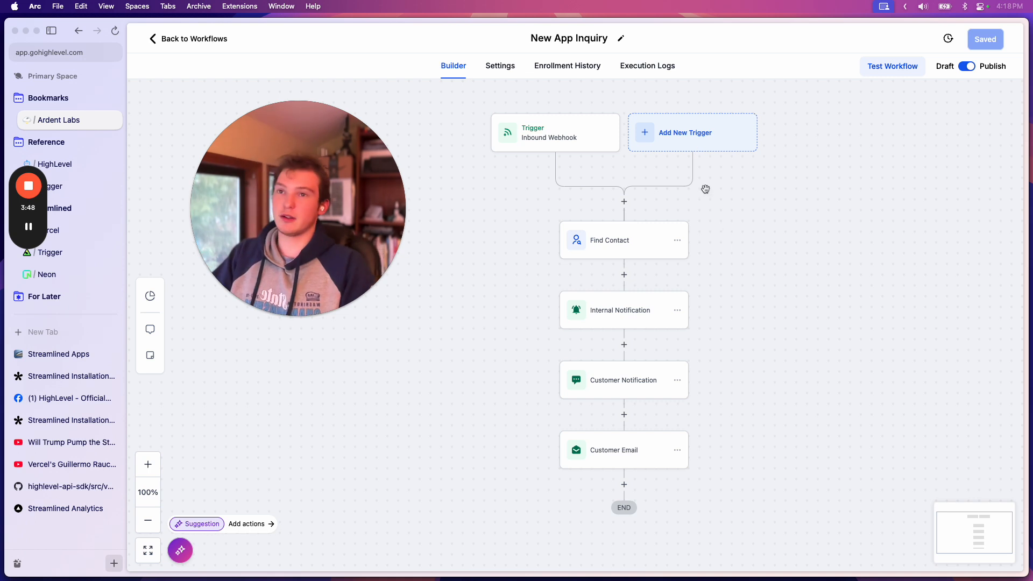
{"action": "left_click_drag", "start_coordinate": [740, 249], "coordinate": [699, 253]}
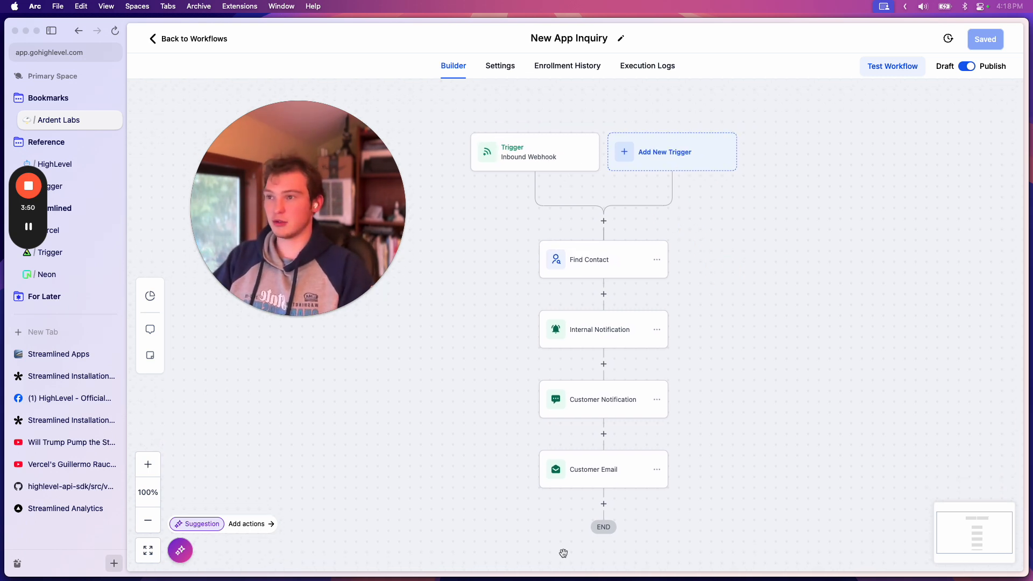
{"action": "left_click", "coordinate": [516, 154]}
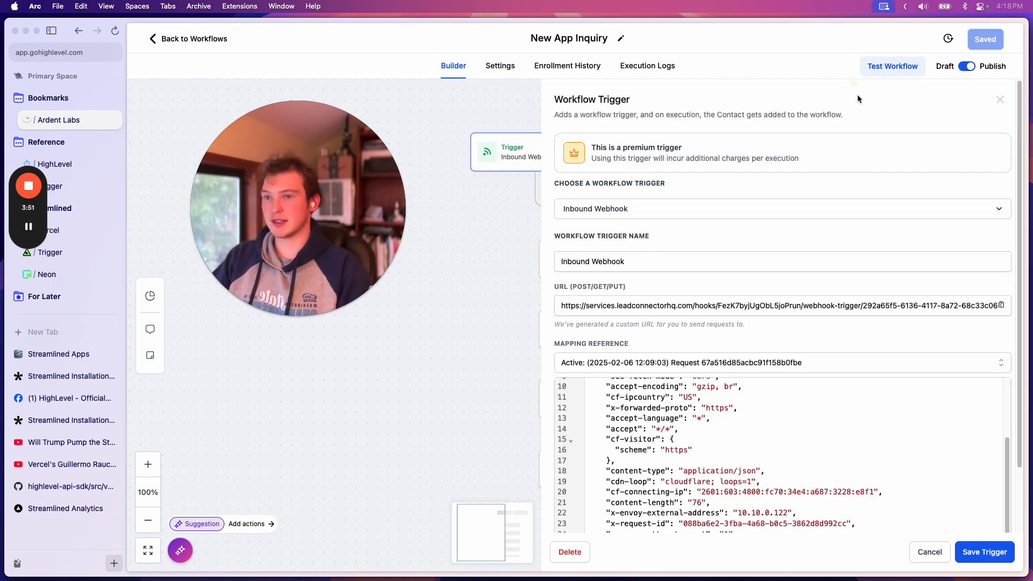
{"action": "left_click", "coordinate": [998, 100]}
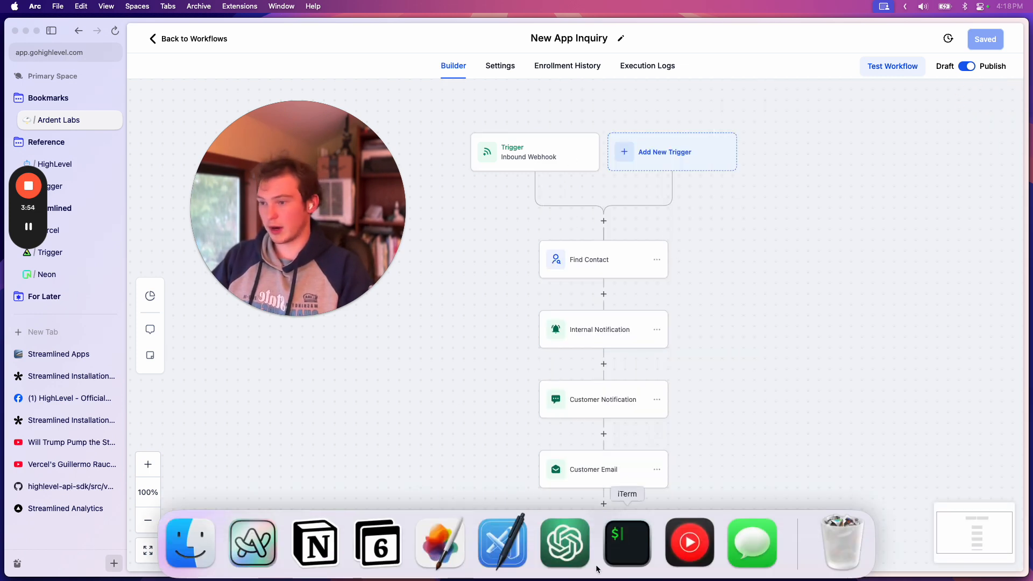
Switch to Cursor and open the route.ts file in the forms/inquiry folder
{"action": "left_click", "coordinate": [500, 542]}
{"action": "left_click", "coordinate": [435, 288]}
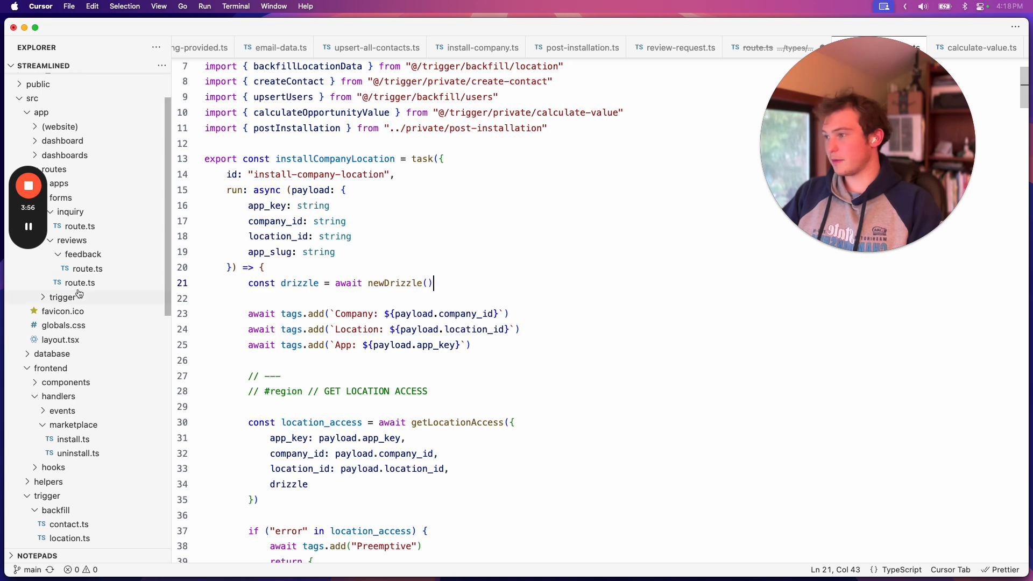
{"action": "scroll", "coordinate": [86, 269], "scroll_direction": "up", "scroll_amount": 3}
{"action": "left_click", "coordinate": [156, 273]}
{"action": "scroll", "coordinate": [376, 245], "scroll_direction": "up", "scroll_amount": 3}
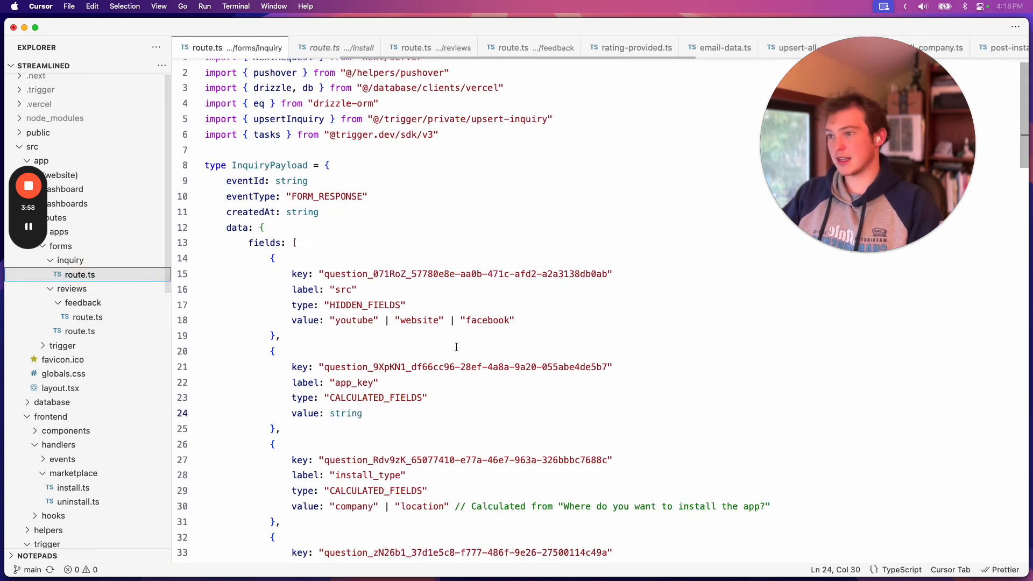
Read through the InquiryPayload type and POST function to the database insert in handleEvent
{"action": "scroll", "coordinate": [474, 394], "scroll_direction": "down", "scroll_amount": 10}
{"action": "scroll", "coordinate": [474, 394], "scroll_direction": "down", "scroll_amount": 10}
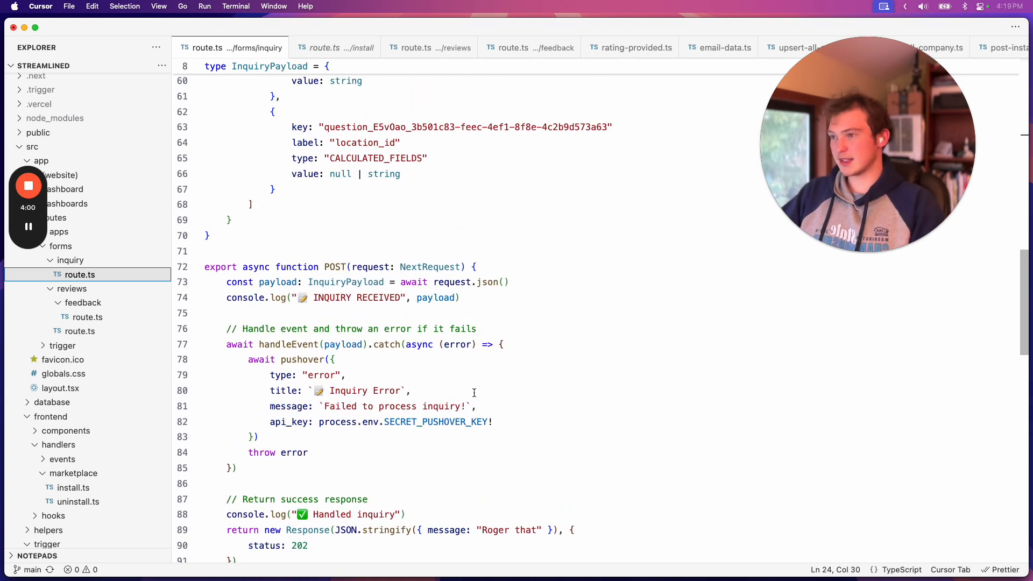
{"action": "scroll", "coordinate": [475, 393], "scroll_direction": "down", "scroll_amount": 5}
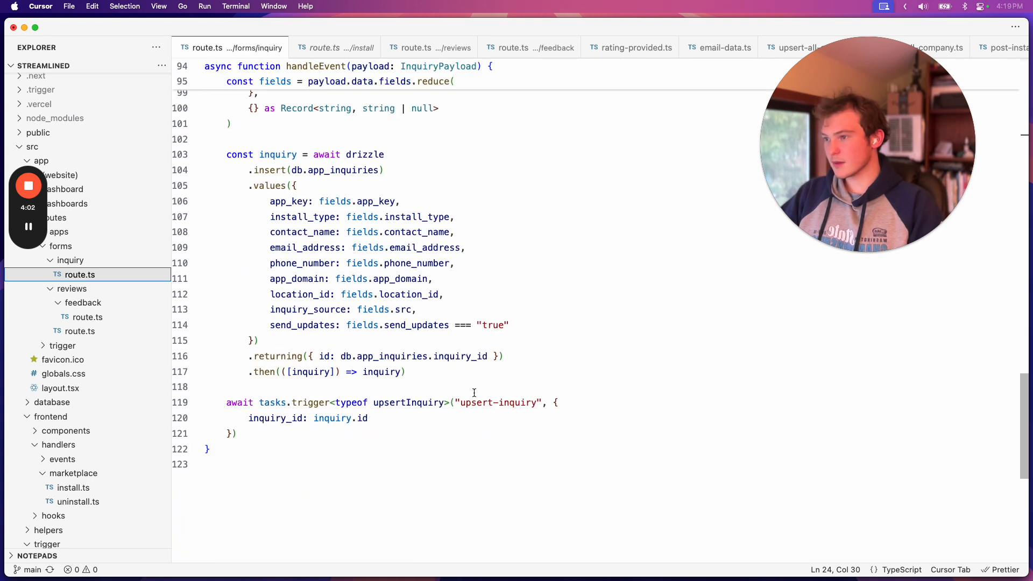
{"action": "scroll", "coordinate": [474, 393], "scroll_direction": "up", "scroll_amount": 2}
Highlight the values inserted into db.app_inquiries, from app_key to send_updates, and leave them unselected
{"action": "left_click", "coordinate": [538, 351]}
{"action": "left_click_drag", "start_coordinate": [507, 346], "coordinate": [258, 213]}
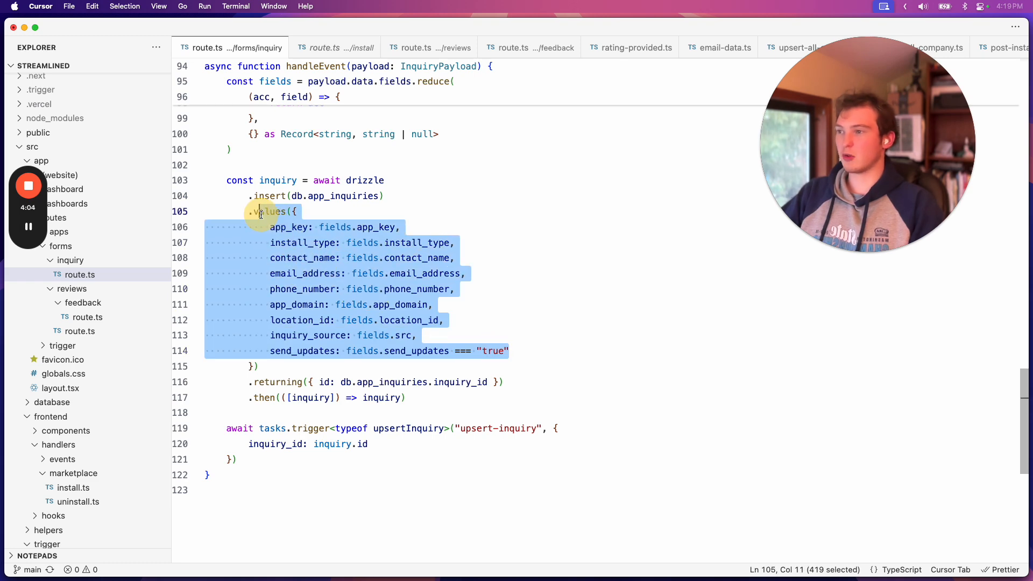
{"action": "left_click", "coordinate": [272, 370]}
{"action": "left_click_drag", "start_coordinate": [272, 369], "coordinate": [237, 214]}
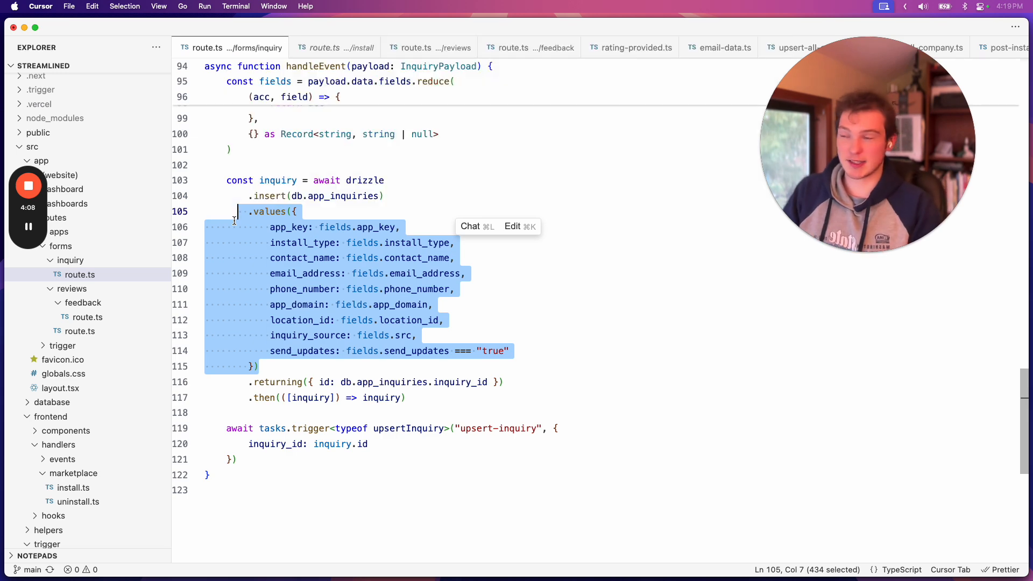
{"action": "left_click", "coordinate": [273, 370]}
{"action": "left_click_drag", "start_coordinate": [273, 369], "coordinate": [203, 215]}
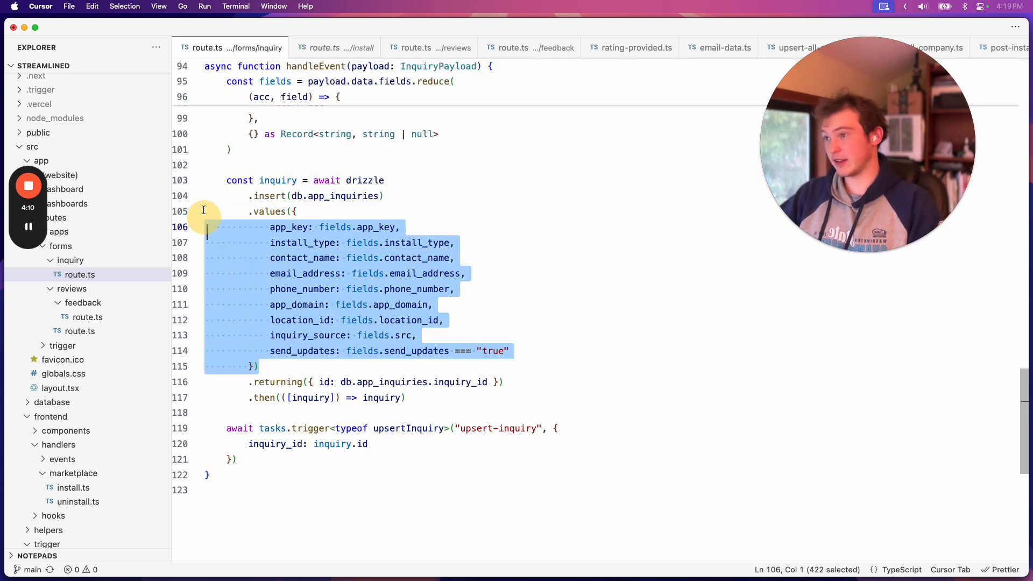
{"action": "left_click", "coordinate": [306, 226]}
{"action": "double_click", "coordinate": [288, 231]}
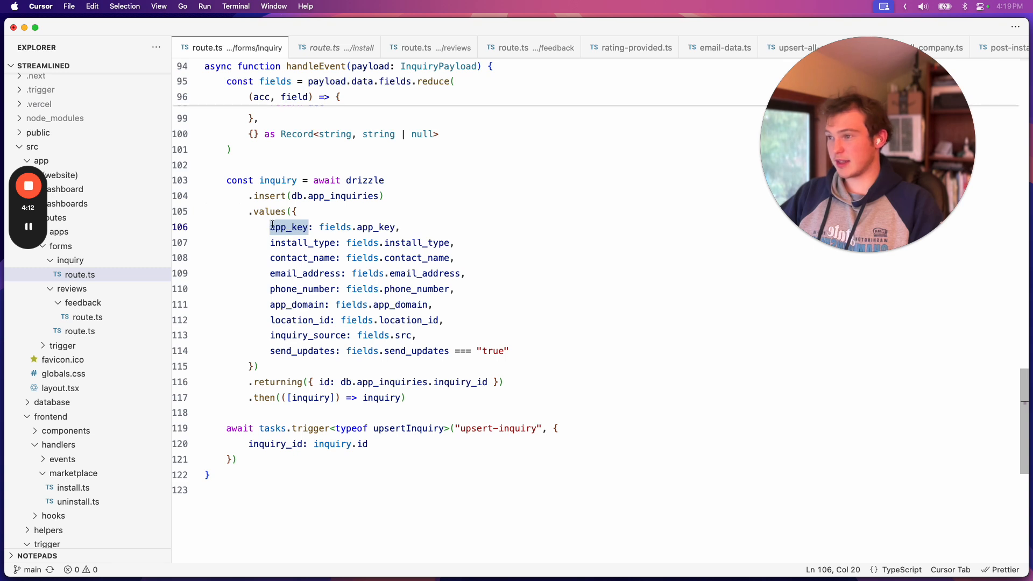
{"action": "left_click_drag", "start_coordinate": [272, 225], "coordinate": [512, 339]}
{"action": "left_click", "coordinate": [512, 339]}
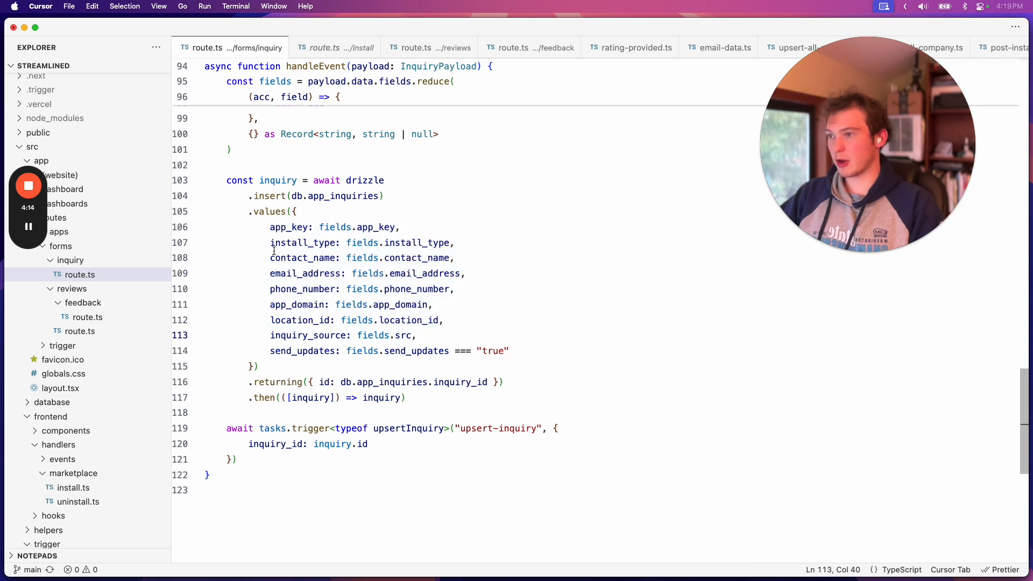
{"action": "left_click_drag", "start_coordinate": [262, 226], "coordinate": [452, 366]}
{"action": "left_click", "coordinate": [458, 337]}
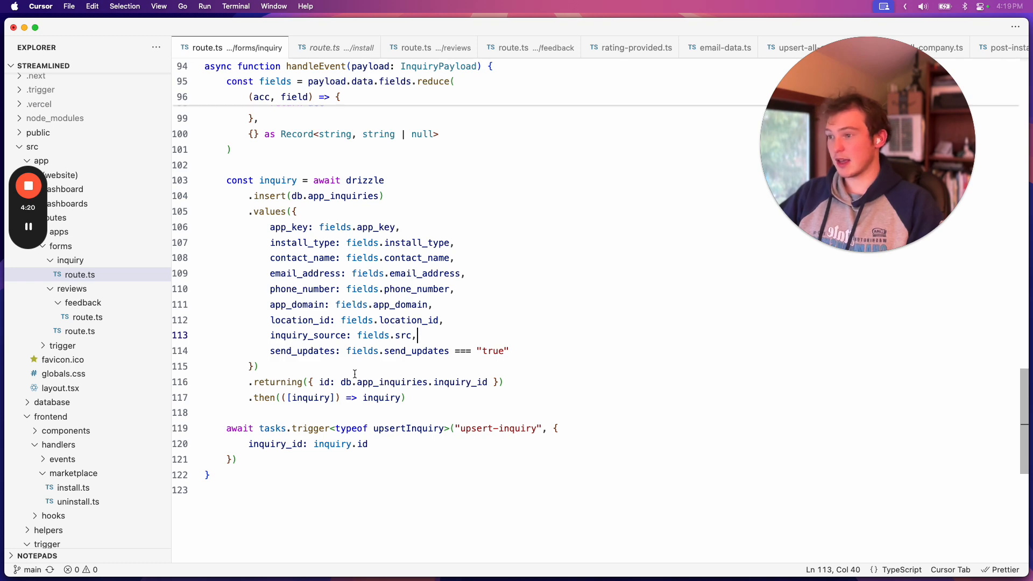
Jump from the tasks.trigger call at the end of handleEvent to the definition of upsertInquiry
{"action": "scroll", "coordinate": [355, 373], "scroll_direction": "up", "scroll_amount": 5}
{"action": "scroll", "coordinate": [355, 375], "scroll_direction": "down", "scroll_amount": 7}
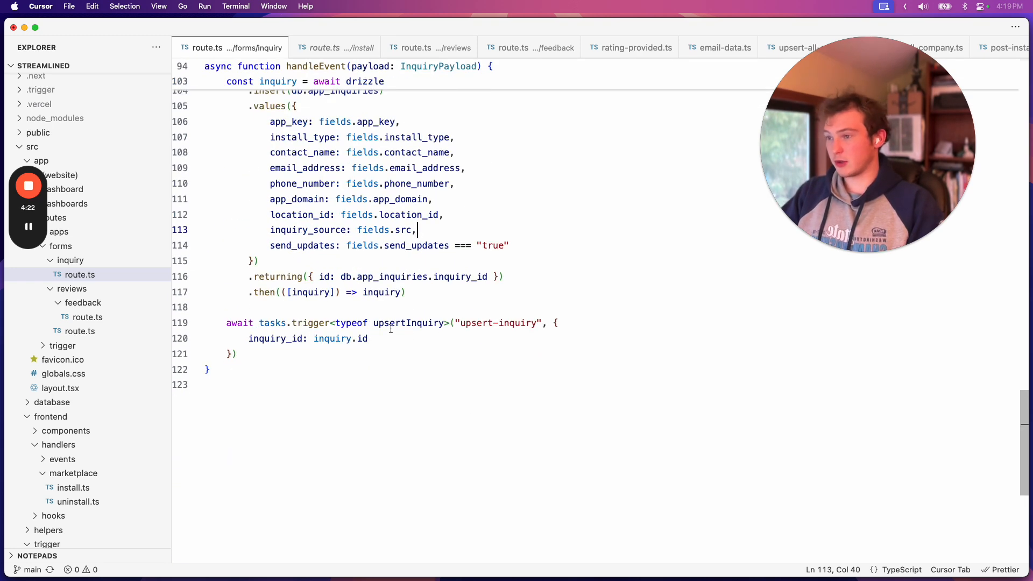
{"action": "left_click_drag", "start_coordinate": [401, 325], "coordinate": [406, 326]}
{"action": "key", "text": "F12"}
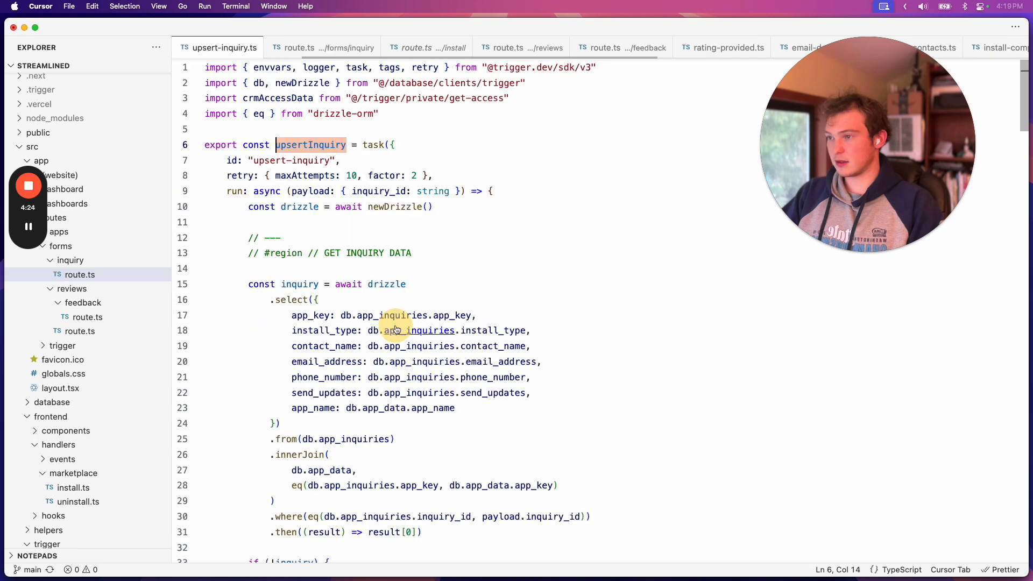
Read the GET INQUIRY DATA region of the upsertInquiry task and highlight its query code, leaving it unselected
{"action": "scroll", "coordinate": [447, 389], "scroll_direction": "down", "scroll_amount": 5}
{"action": "scroll", "coordinate": [447, 390], "scroll_direction": "down", "scroll_amount": 9}
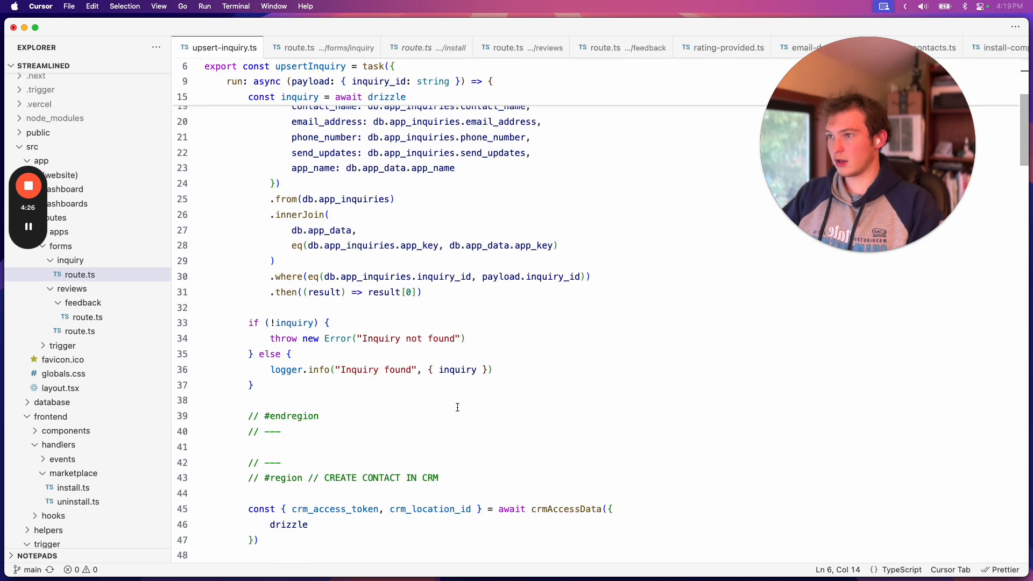
{"action": "left_click_drag", "start_coordinate": [271, 156], "coordinate": [346, 359]}
{"action": "left_click", "coordinate": [394, 241]}
Read the CREATE CONTACT IN CRM region, from the contacts/upsert request to the returned contact ID
{"action": "left_click", "coordinate": [383, 268]}
{"action": "scroll", "coordinate": [416, 346], "scroll_direction": "up", "scroll_amount": 2}
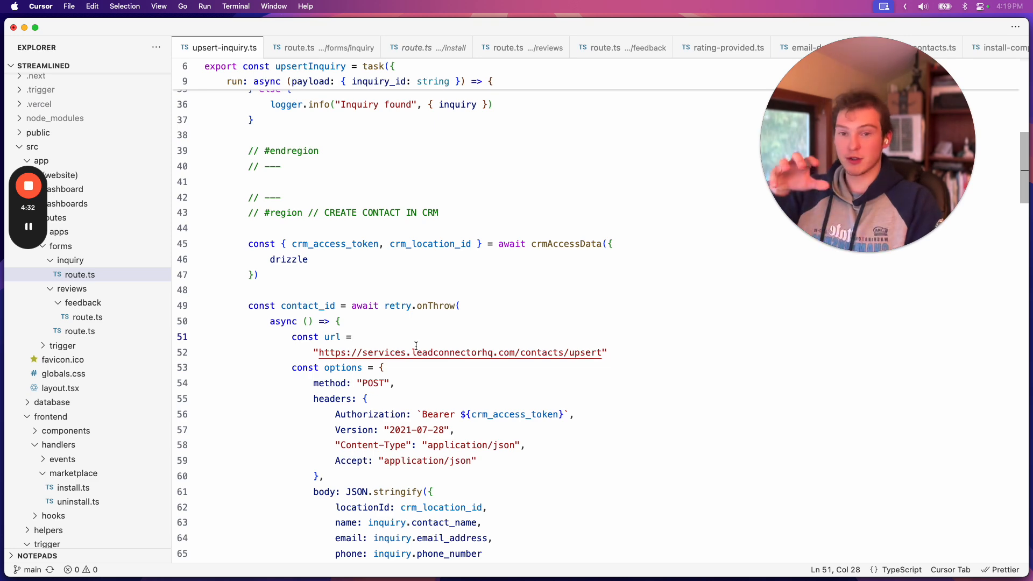
{"action": "scroll", "coordinate": [377, 339], "scroll_direction": "down", "scroll_amount": 2}
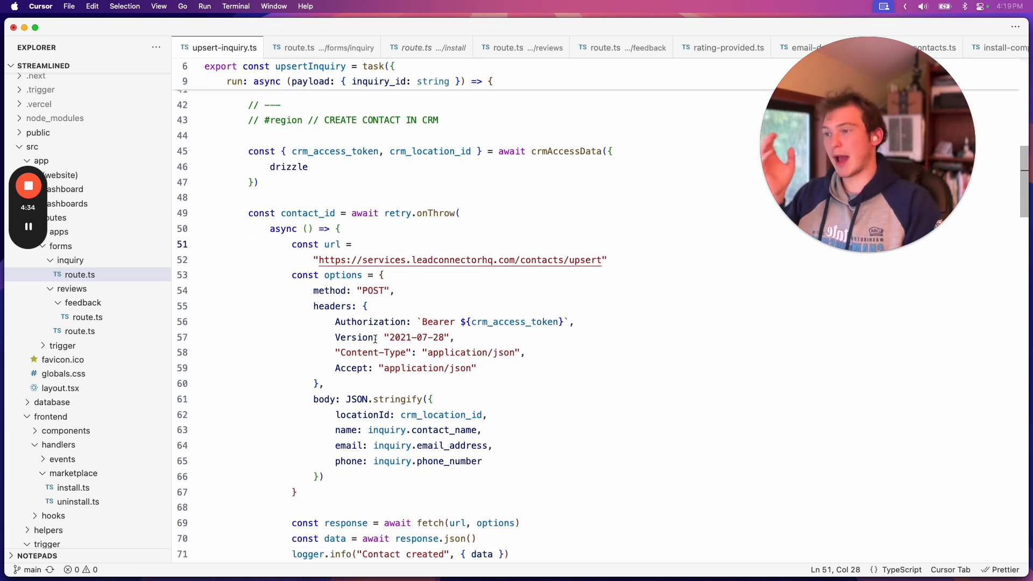
{"action": "scroll", "coordinate": [375, 339], "scroll_direction": "up", "scroll_amount": 1}
{"action": "scroll", "coordinate": [375, 339], "scroll_direction": "down", "scroll_amount": 11}
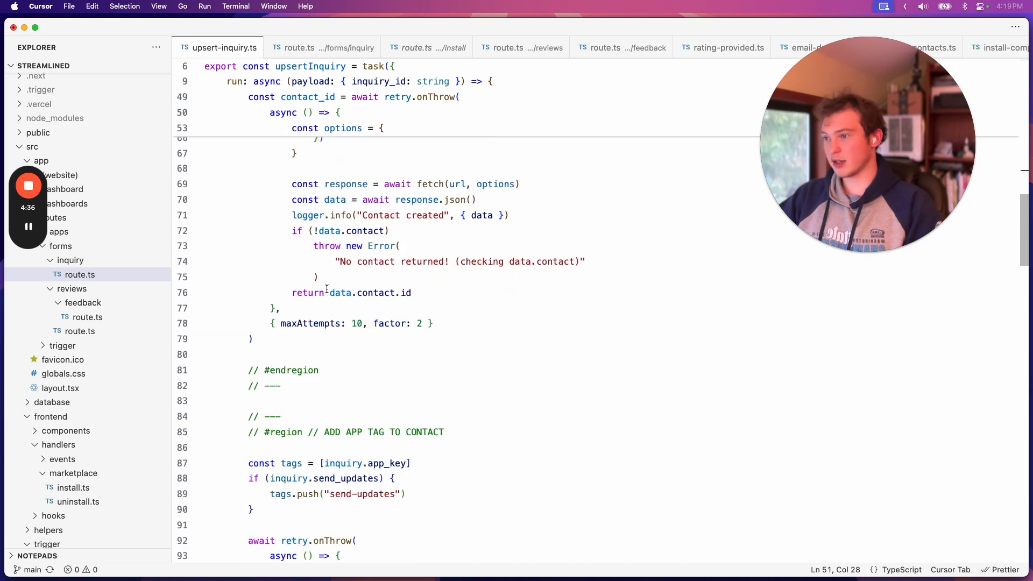
Highlight the tagging code in the ADD APP TAG TO CONTACT region, from const tags to the request body, and clear the selection
{"action": "scroll", "coordinate": [342, 360], "scroll_direction": "down", "scroll_amount": 5}
{"action": "scroll", "coordinate": [338, 349], "scroll_direction": "up", "scroll_amount": 1}
{"action": "left_click_drag", "start_coordinate": [248, 142], "coordinate": [372, 382]}
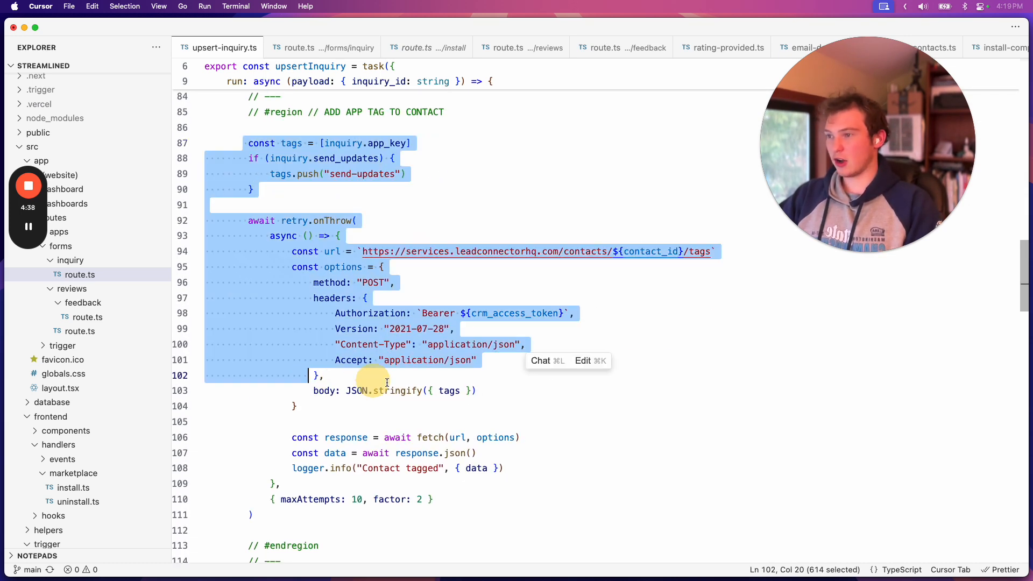
{"action": "left_click", "coordinate": [373, 381]}
{"action": "scroll", "coordinate": [373, 429], "scroll_direction": "down", "scroll_amount": 1}
{"action": "triple_click", "coordinate": [346, 415]}
{"action": "left_click", "coordinate": [461, 352]}
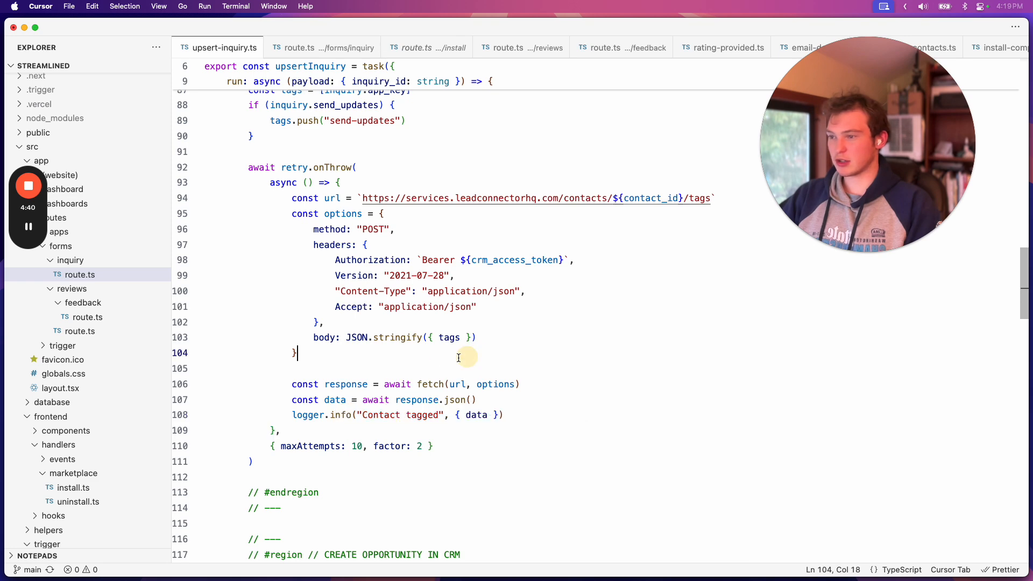
Return to the tags.push call, highlight the "send-updates" tag and clear the selection
{"action": "scroll", "coordinate": [403, 386], "scroll_direction": "down", "scroll_amount": 3}
{"action": "scroll", "coordinate": [403, 386], "scroll_direction": "down", "scroll_amount": 6}
{"action": "scroll", "coordinate": [425, 398], "scroll_direction": "up", "scroll_amount": 12}
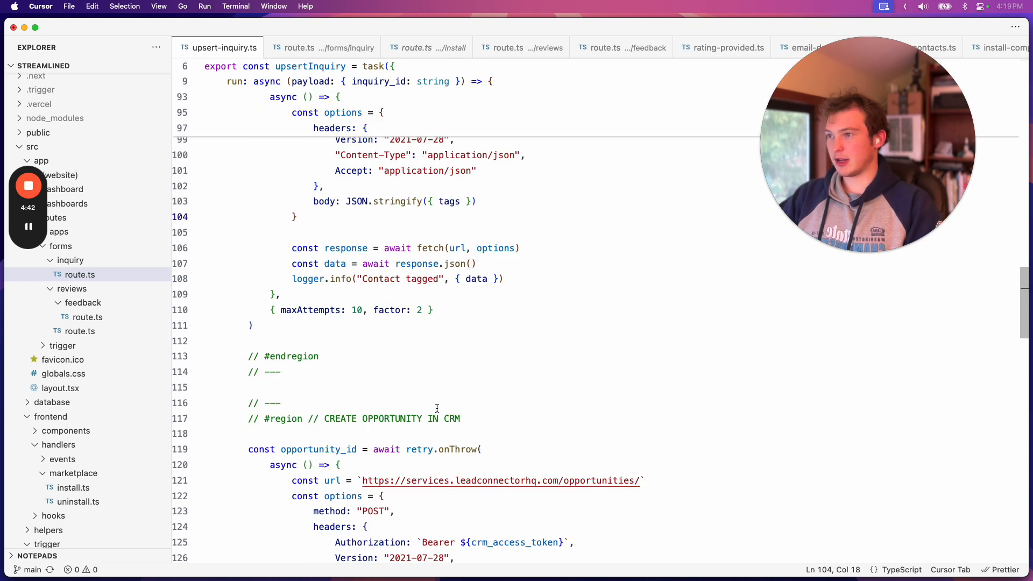
{"action": "left_click_drag", "start_coordinate": [330, 204], "coordinate": [396, 205]}
{"action": "left_click", "coordinate": [293, 216]}
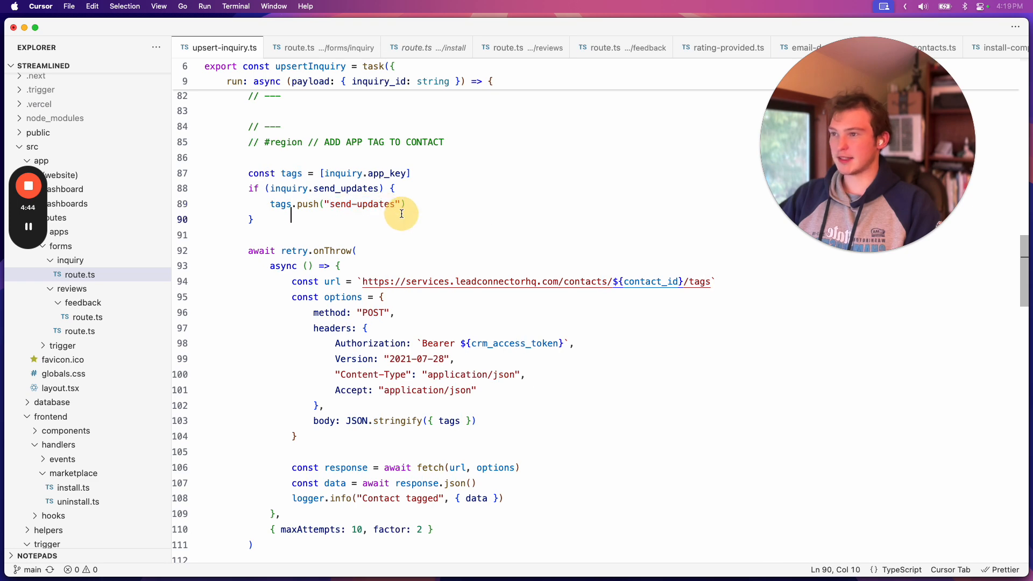
Highlight the opportunity_id request code in the CREATE OPPORTUNITY IN CRM region, leave it unselected and read on to its end
{"action": "scroll", "coordinate": [350, 295], "scroll_direction": "down", "scroll_amount": 8}
{"action": "scroll", "coordinate": [351, 295], "scroll_direction": "down", "scroll_amount": 3}
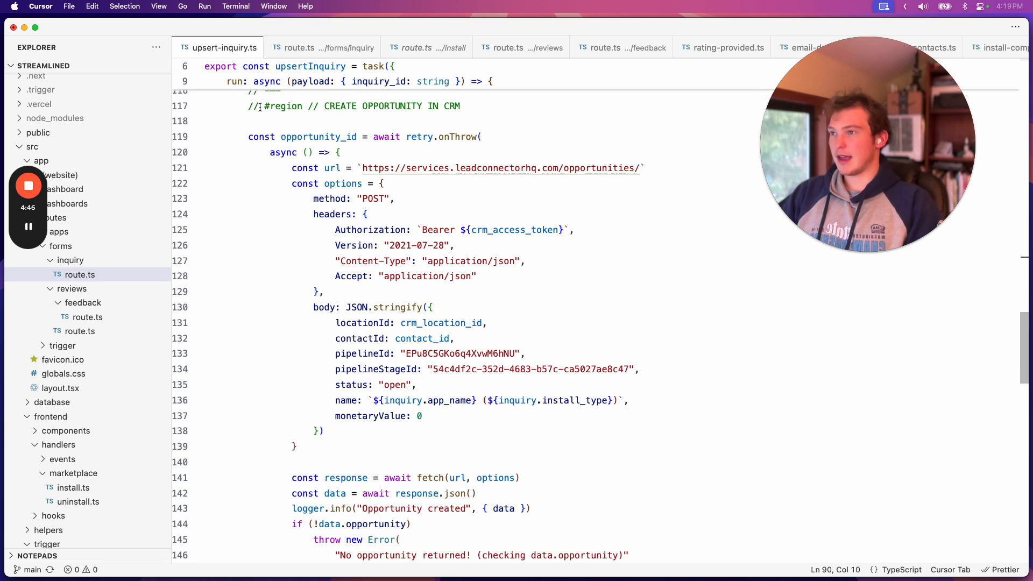
{"action": "left_click_drag", "start_coordinate": [253, 137], "coordinate": [385, 281]}
{"action": "left_click", "coordinate": [384, 281]}
{"action": "scroll", "coordinate": [386, 301], "scroll_direction": "down", "scroll_amount": 7}
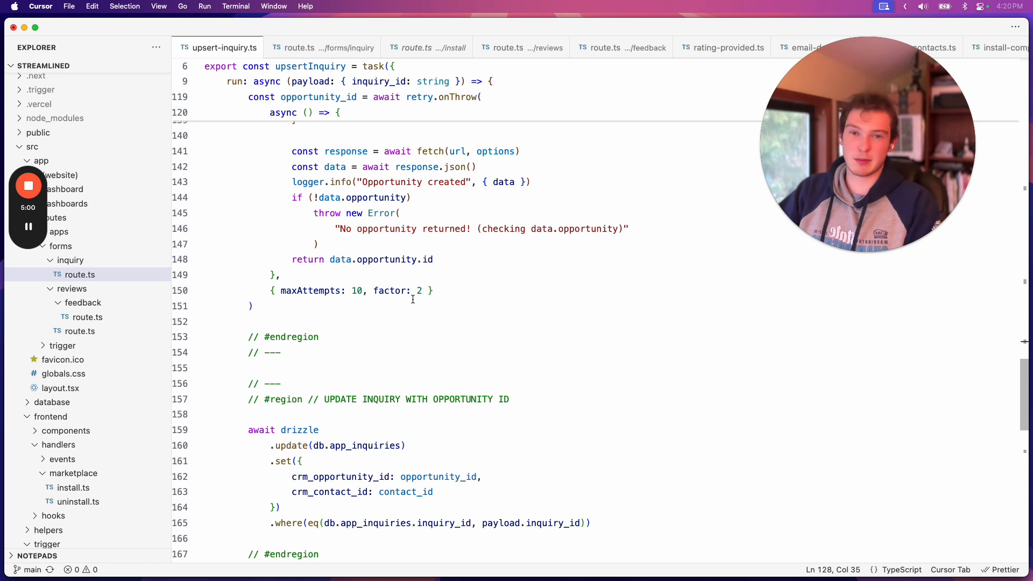
Highlight the app_inquiries update in the UPDATE INQUIRY WITH OPPORTUNITY ID region and clear the selection
{"action": "scroll", "coordinate": [340, 313], "scroll_direction": "down", "scroll_amount": 1}
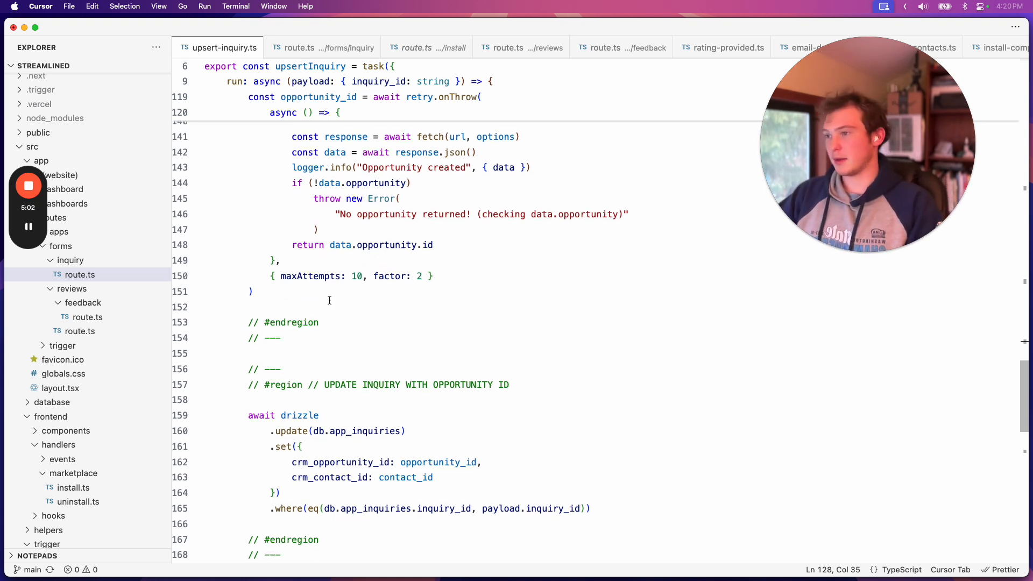
{"action": "scroll", "coordinate": [388, 363], "scroll_direction": "down", "scroll_amount": 13}
{"action": "left_click", "coordinate": [347, 288]}
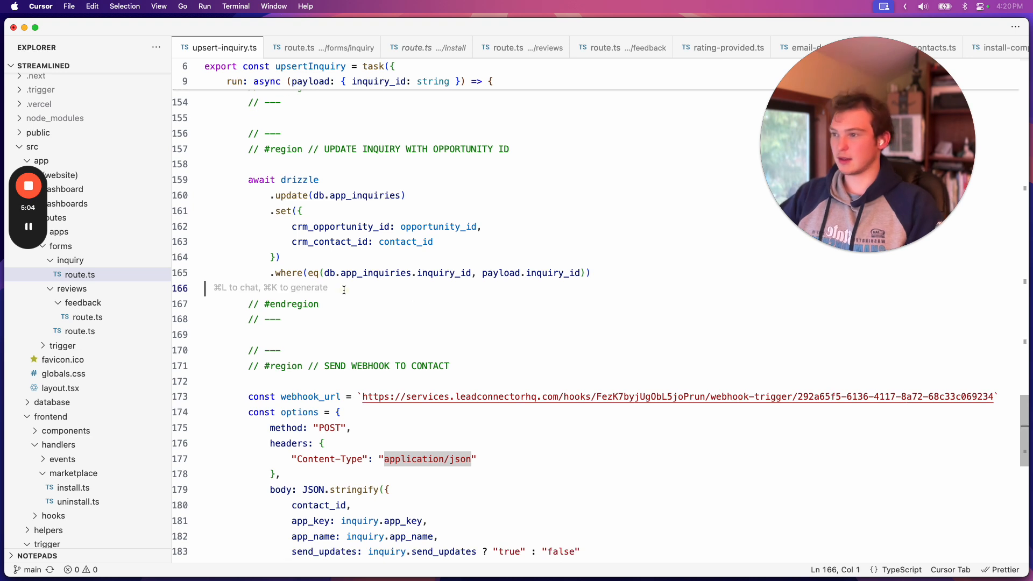
{"action": "left_click", "coordinate": [351, 300]}
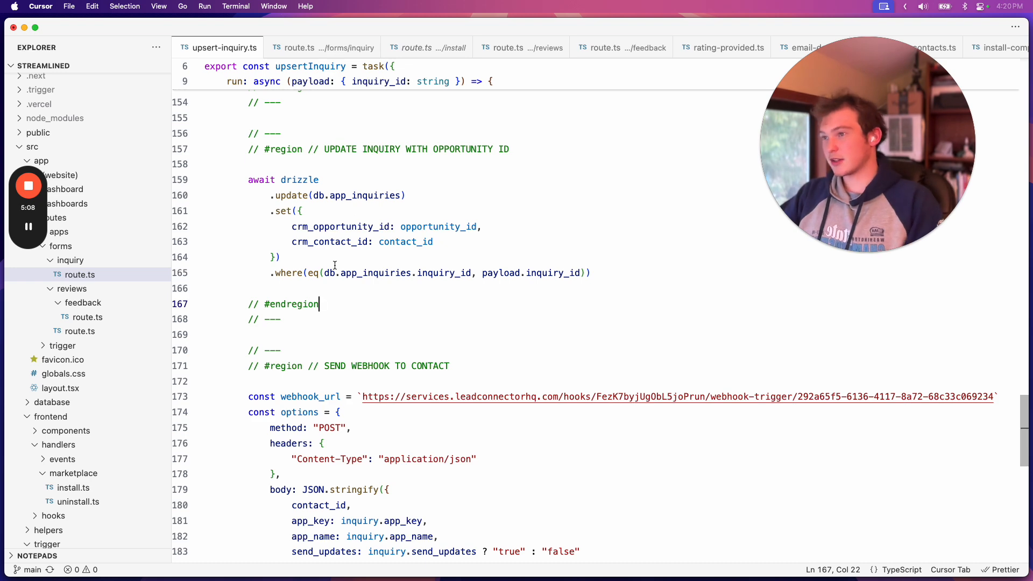
{"action": "left_click_drag", "start_coordinate": [246, 173], "coordinate": [332, 257]}
{"action": "left_click", "coordinate": [352, 273]}
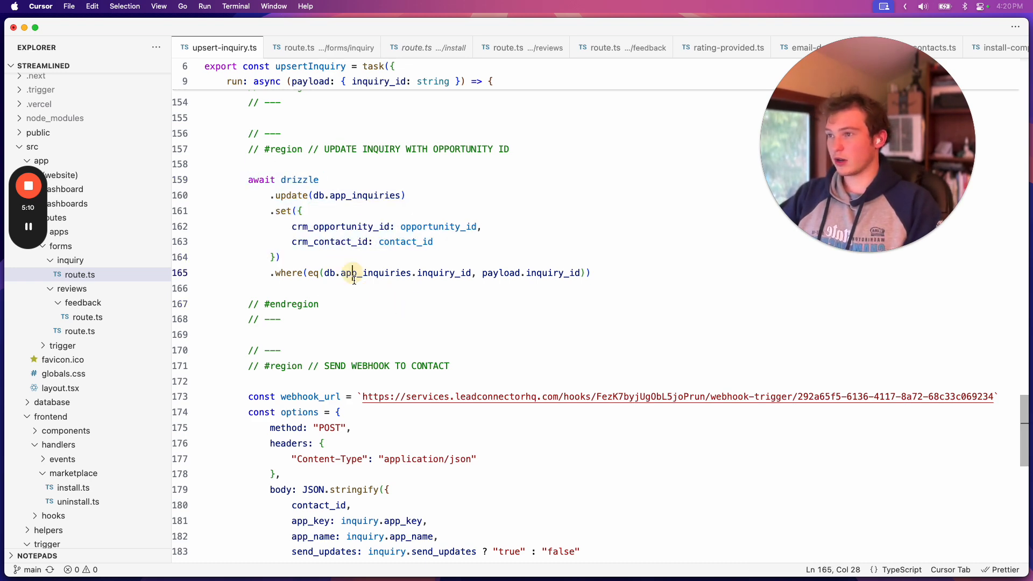
Read the SEND WEBHOOK TO CONTACT region through to the end of upsert-inquiry.ts
{"action": "scroll", "coordinate": [342, 311], "scroll_direction": "down", "scroll_amount": 2}
{"action": "left_click", "coordinate": [337, 289]}
{"action": "scroll", "coordinate": [334, 297], "scroll_direction": "down", "scroll_amount": 5}
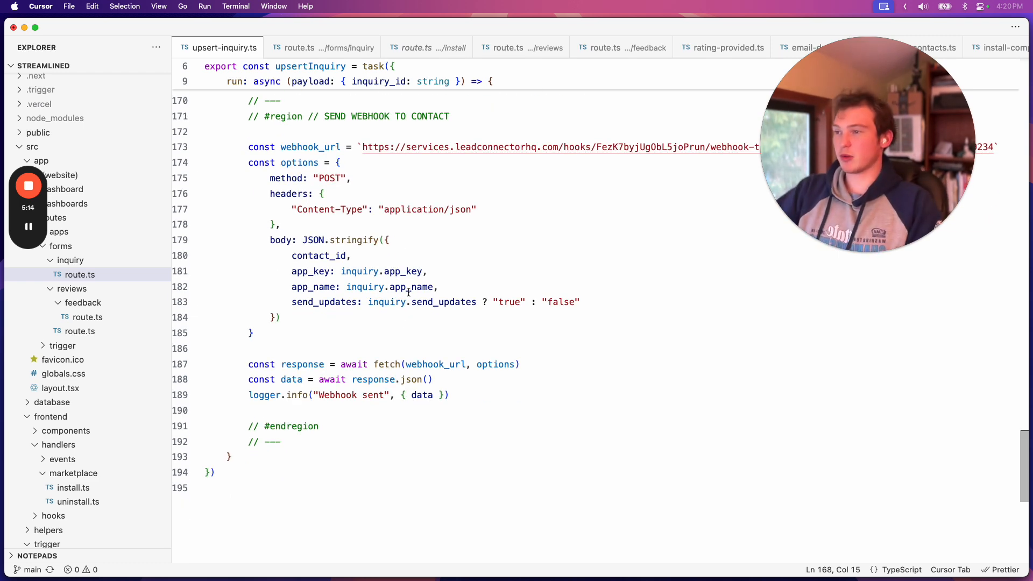
{"action": "scroll", "coordinate": [409, 292], "scroll_direction": "down", "scroll_amount": 2}
Switch to Arc and open the Find Contact action of the New App Inquiry workflow
{"action": "left_click", "coordinate": [253, 545]}
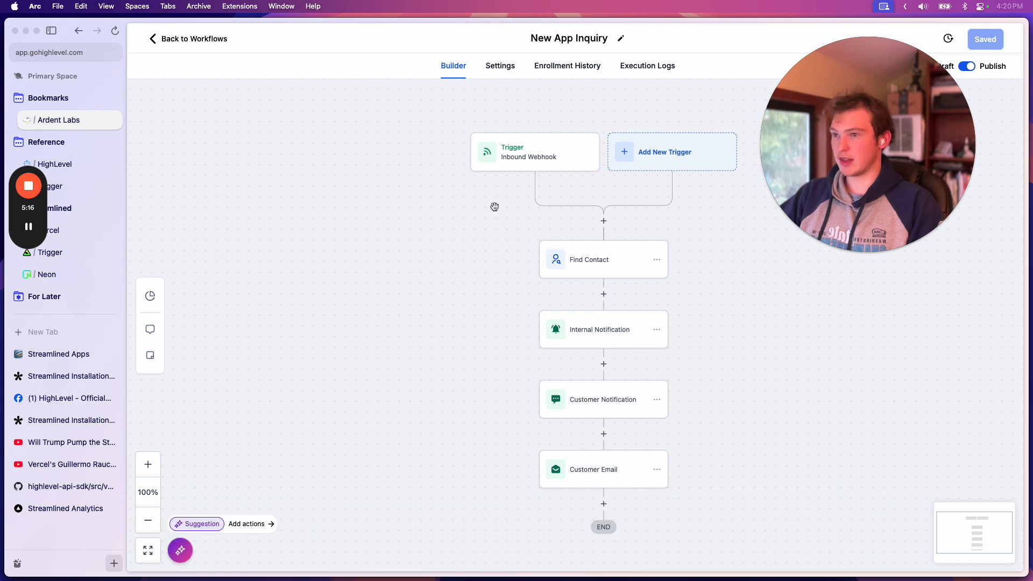
{"action": "left_click_drag", "start_coordinate": [466, 251], "coordinate": [357, 238]}
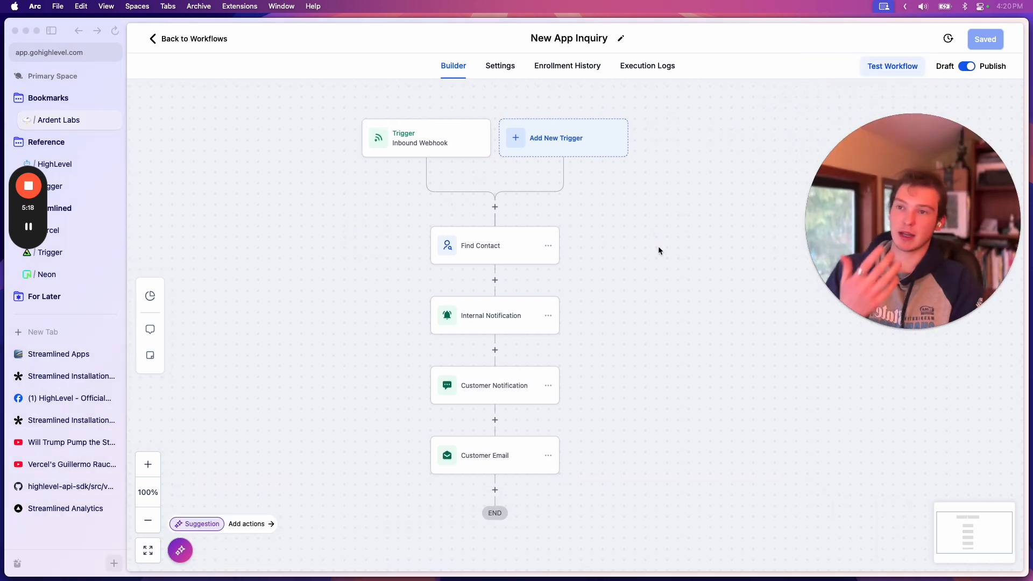
{"action": "left_click", "coordinate": [514, 257]}
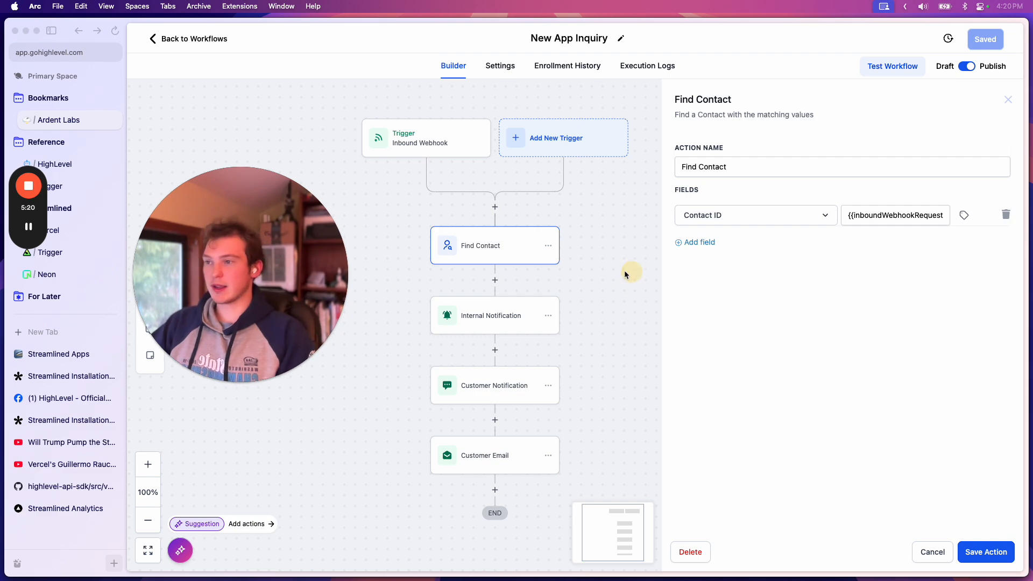
Switch back to Cursor and highlight the contacts/upsert URL in the CREATE CONTACT IN CRM region, leaving it unselected
{"action": "left_click", "coordinate": [502, 542]}
{"action": "left_click_drag", "start_coordinate": [285, 258], "coordinate": [958, 229]}
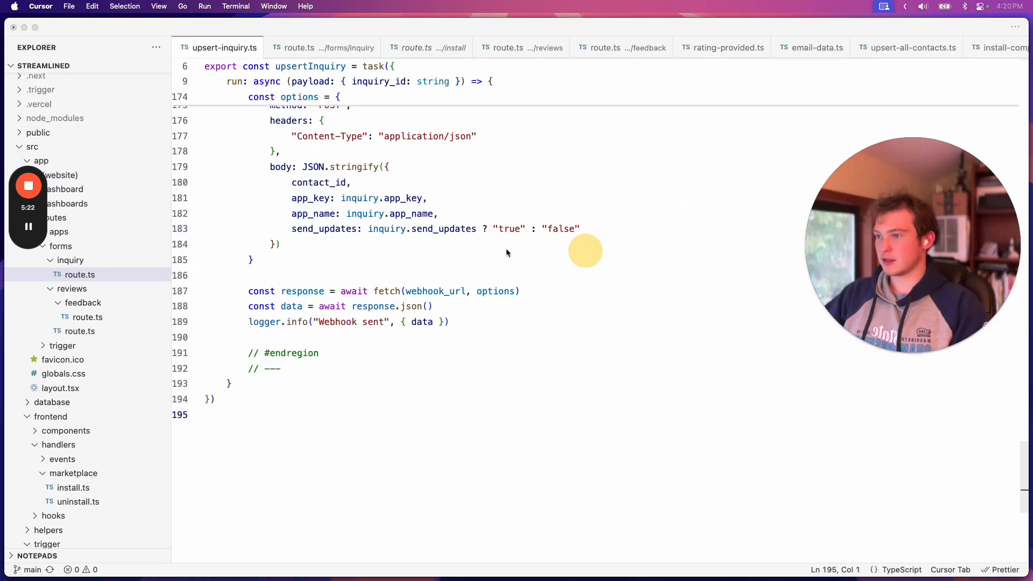
{"action": "scroll", "coordinate": [486, 258], "scroll_direction": "up", "scroll_amount": 20}
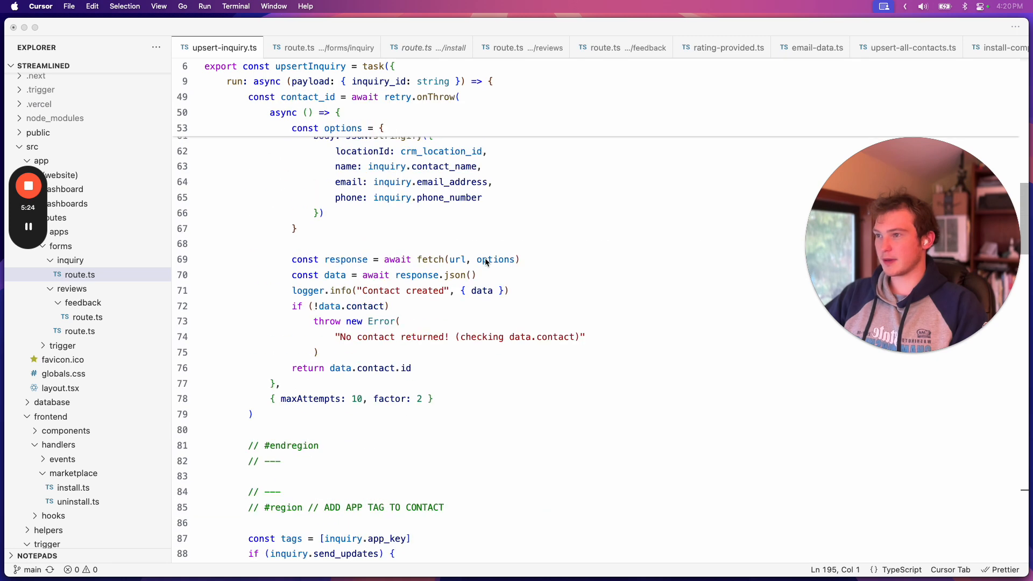
{"action": "scroll", "coordinate": [485, 258], "scroll_direction": "up", "scroll_amount": 5}
{"action": "left_click", "coordinate": [488, 334]}
{"action": "scroll", "coordinate": [495, 401], "scroll_direction": "down", "scroll_amount": 2}
{"action": "left_click_drag", "start_coordinate": [417, 232], "coordinate": [596, 235]}
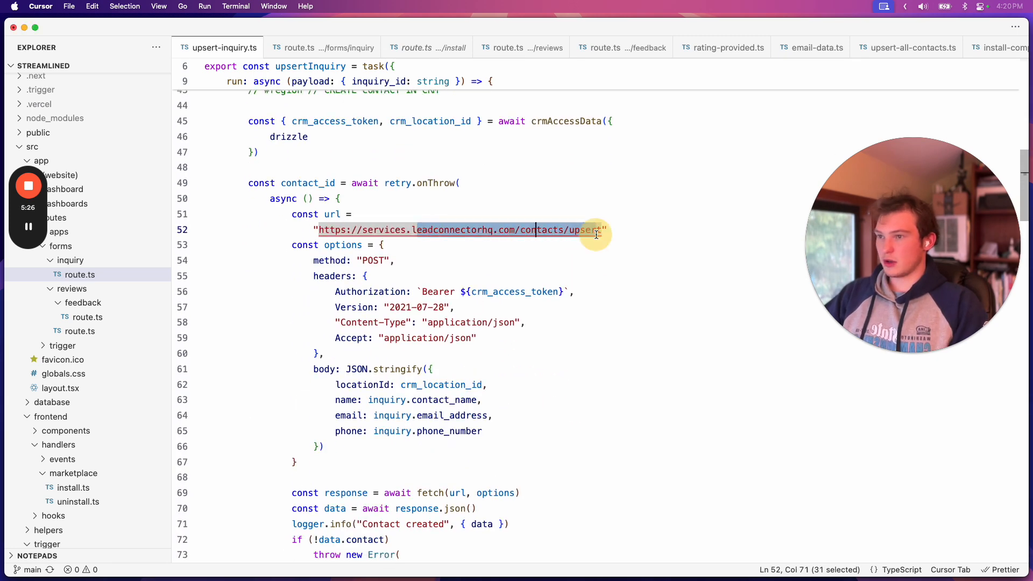
{"action": "left_click", "coordinate": [473, 249]}
{"action": "scroll", "coordinate": [377, 242], "scroll_direction": "down", "scroll_amount": 3}
{"action": "scroll", "coordinate": [323, 215], "scroll_direction": "up", "scroll_amount": 4}
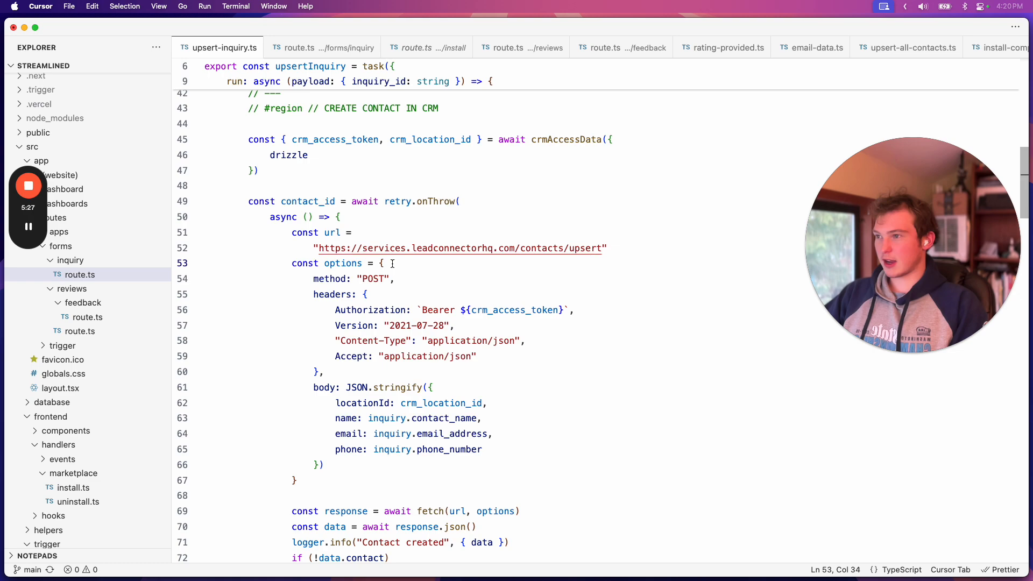
Highlight the contact_id declaration line, followed by contact_id in the webhook request body
{"action": "double_click", "coordinate": [282, 200]}
{"action": "scroll", "coordinate": [323, 242], "scroll_direction": "down", "scroll_amount": 8}
{"action": "mouse_move", "coordinate": [271, 539]}
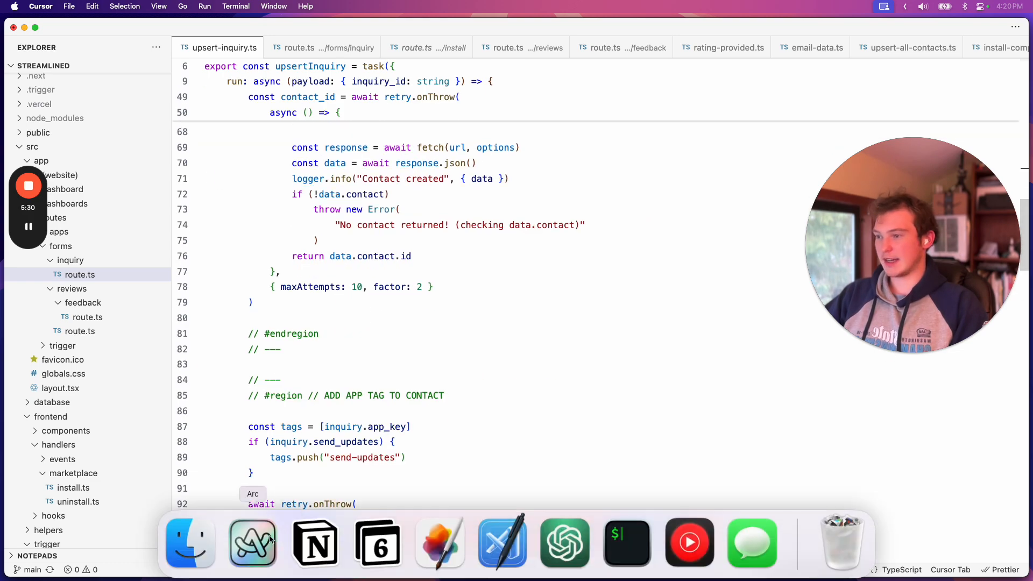
{"action": "scroll", "coordinate": [410, 464], "scroll_direction": "down", "scroll_amount": 20}
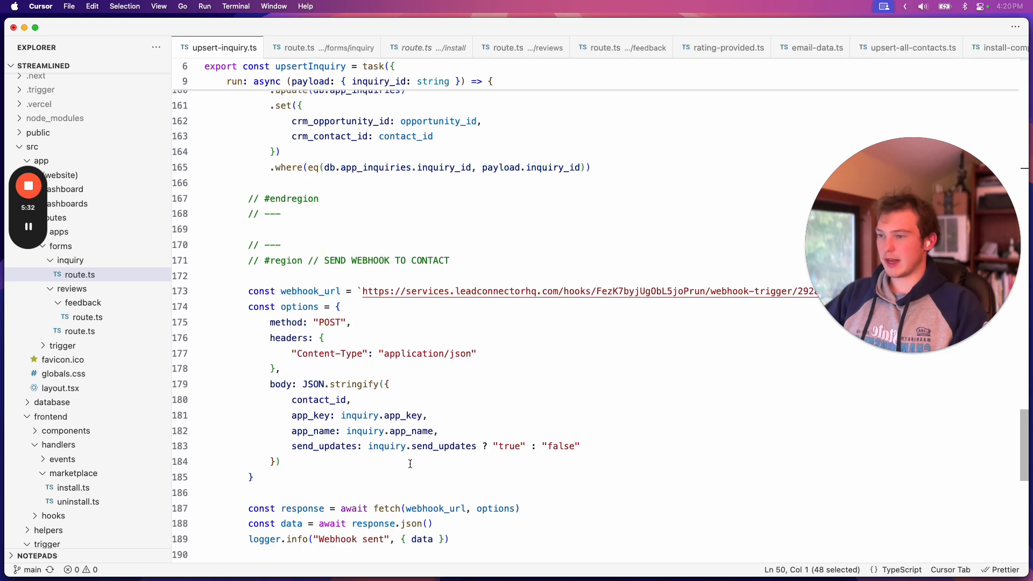
{"action": "scroll", "coordinate": [410, 462], "scroll_direction": "down", "scroll_amount": 3}
{"action": "left_click_drag", "start_coordinate": [369, 265], "coordinate": [290, 265]}
{"action": "mouse_move", "coordinate": [290, 576]}
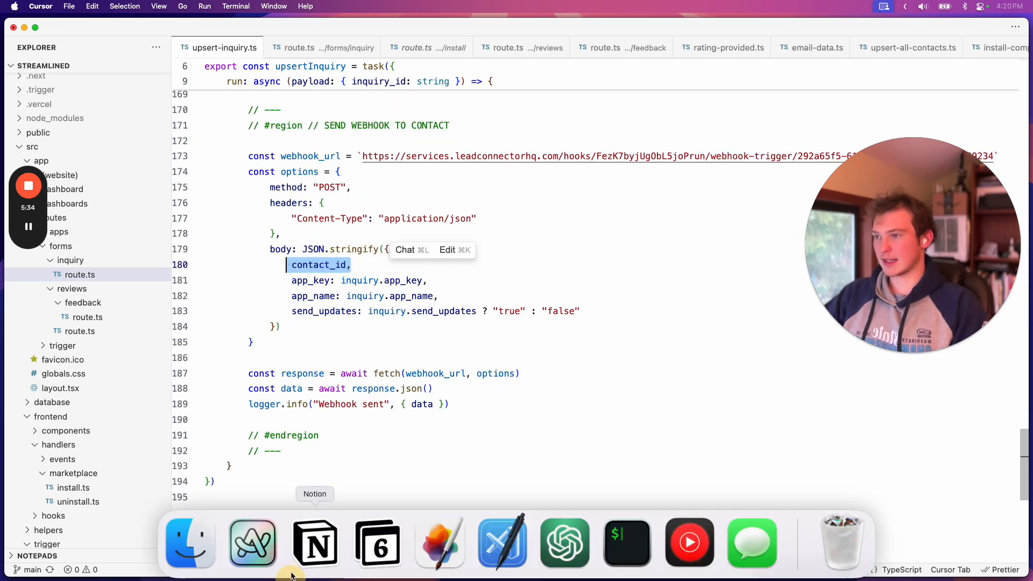
Switch to Arc, examine the Contact ID field of the Find Contact action and close the action
{"action": "key", "text": "super+Tab"}
{"action": "left_click_drag", "start_coordinate": [877, 229], "coordinate": [871, 427]}
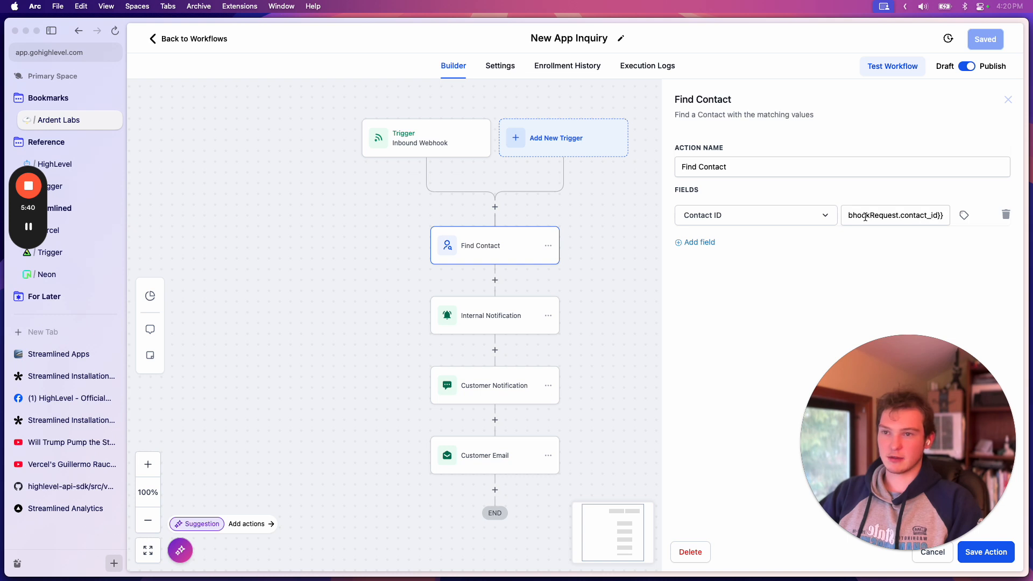
{"action": "left_click", "coordinate": [1008, 99]}
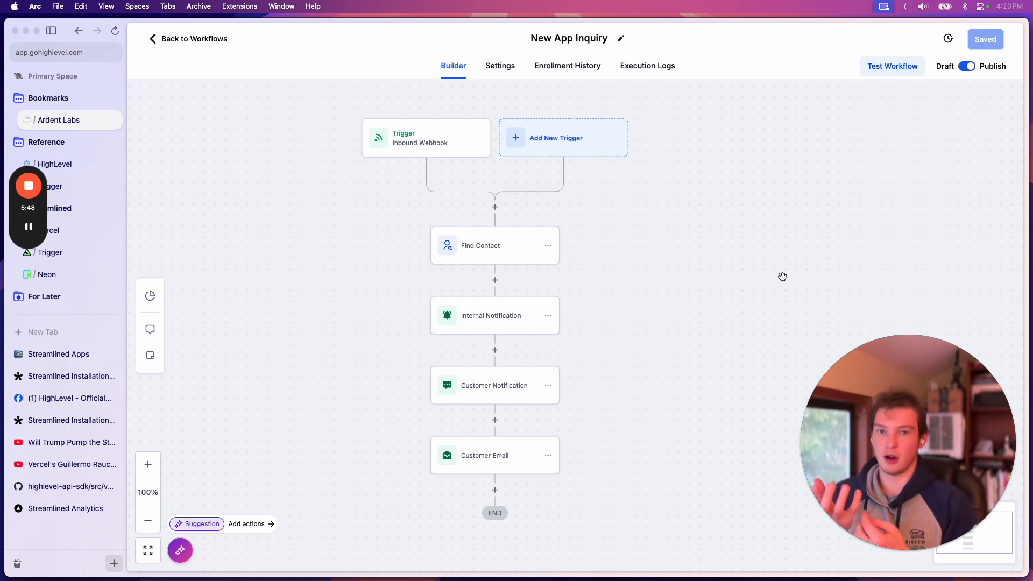
{"action": "left_click_drag", "start_coordinate": [635, 265], "coordinate": [669, 259]}
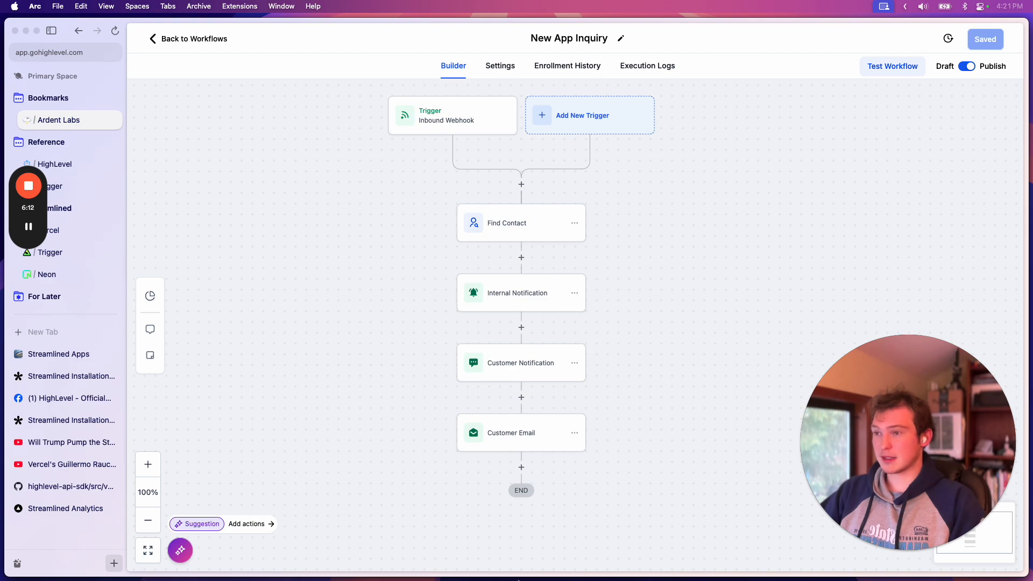
Switch to Cursor, highlight "upsert" in the contact creation URL and clear the selection
{"action": "left_click", "coordinate": [505, 541]}
{"action": "scroll", "coordinate": [421, 266], "scroll_direction": "up", "scroll_amount": 20}
{"action": "scroll", "coordinate": [422, 266], "scroll_direction": "up", "scroll_amount": 12}
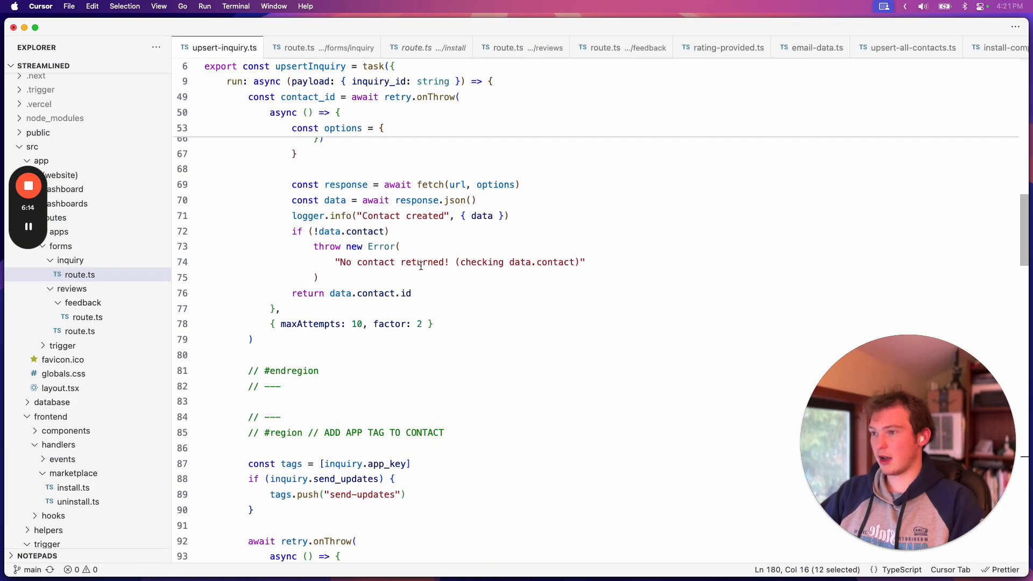
{"action": "double_click", "coordinate": [586, 260]}
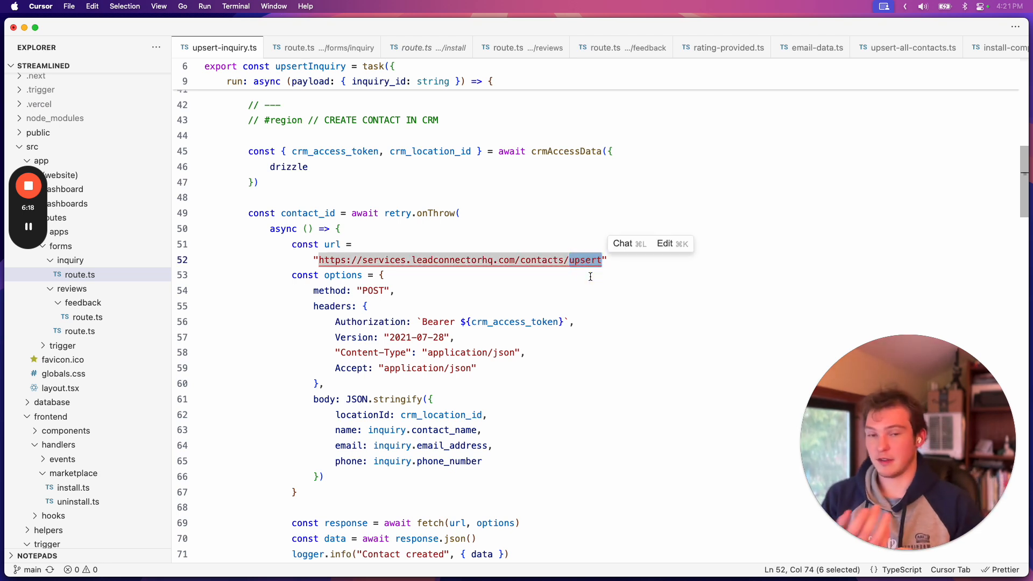
{"action": "left_click", "coordinate": [582, 291]}
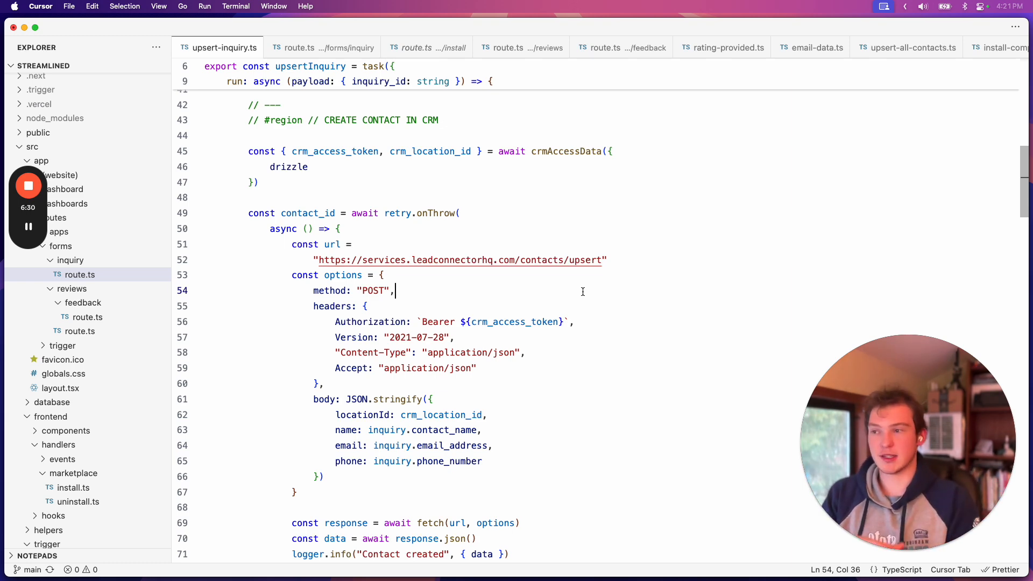
Switch back to Arc and show the full New App Inquiry workflow
{"action": "mouse_move", "coordinate": [323, 575]}
{"action": "left_click", "coordinate": [253, 542]}
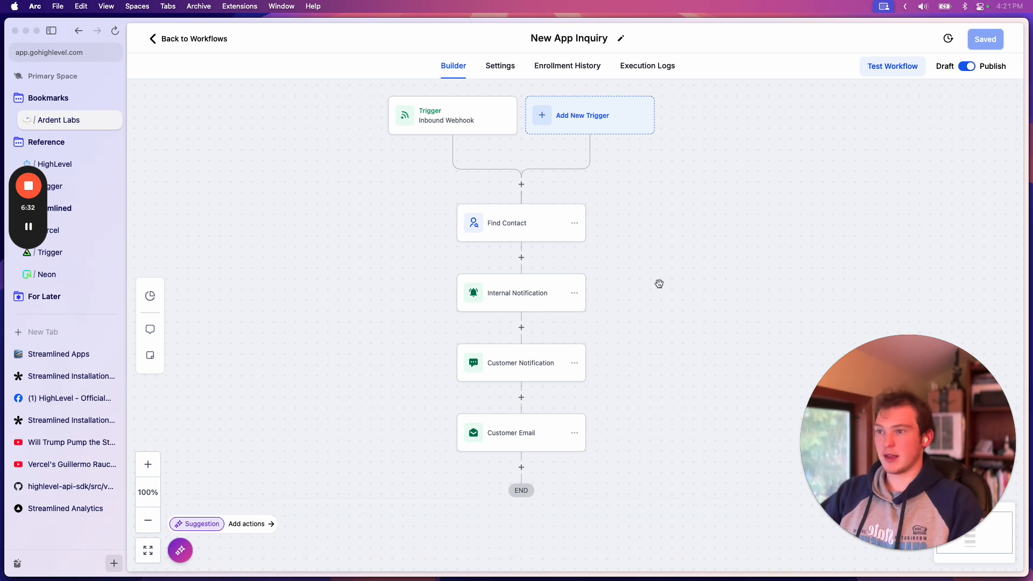
{"action": "left_click_drag", "start_coordinate": [667, 290], "coordinate": [706, 291]}
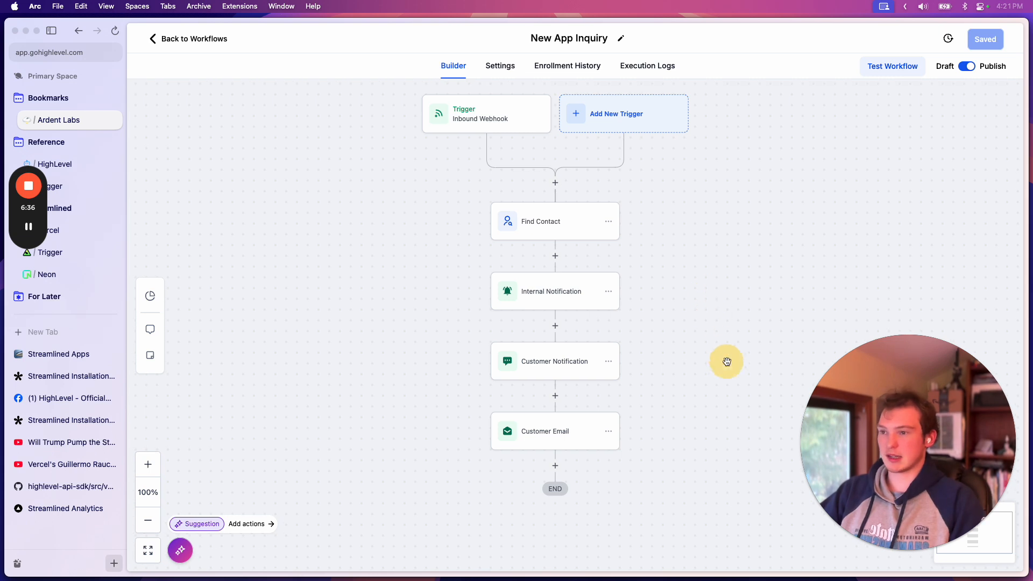
Return to the workflow list, open the Meeting Booked workflow and show its trigger and full action chain
{"action": "left_click", "coordinate": [216, 39]}
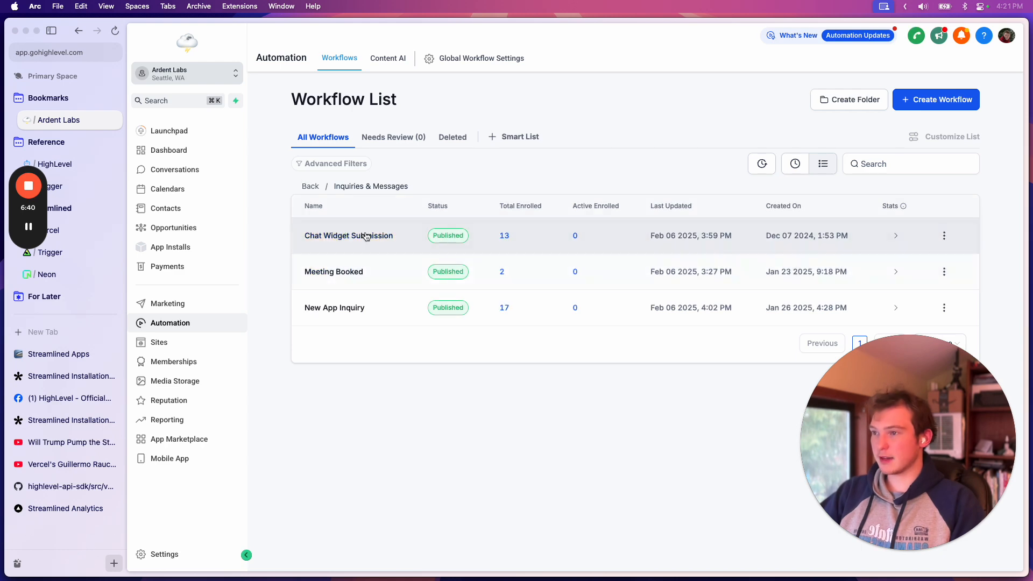
{"action": "left_click", "coordinate": [334, 272]}
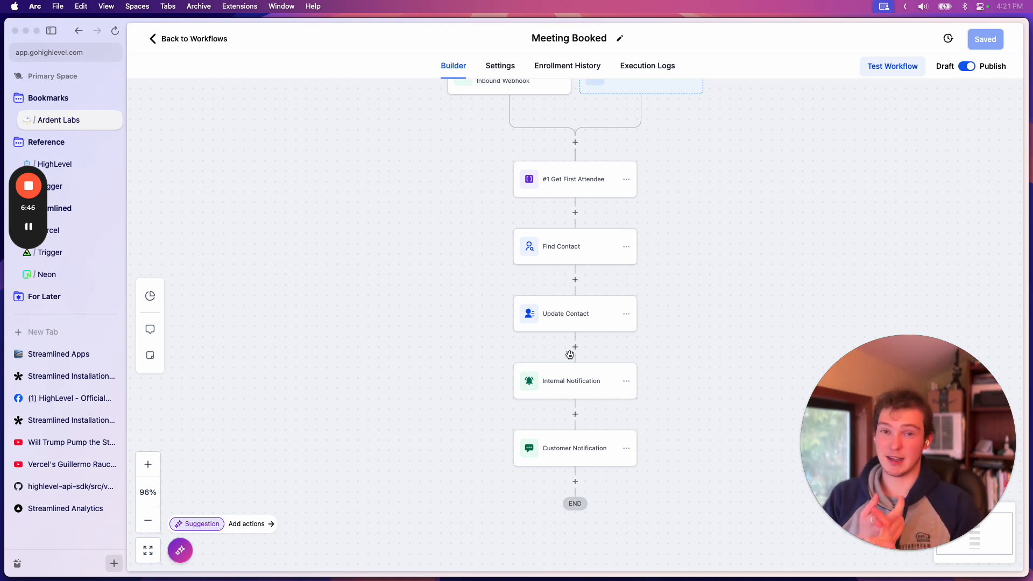
{"action": "scroll", "coordinate": [646, 295], "scroll_direction": "up", "scroll_amount": 2}
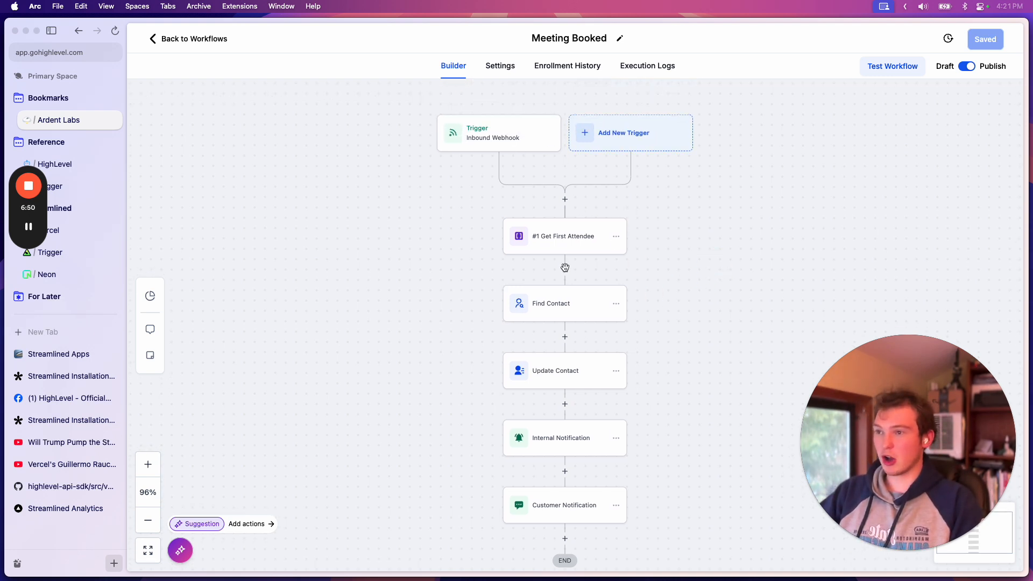
{"action": "scroll", "coordinate": [639, 208], "scroll_direction": "right", "scroll_amount": 2}
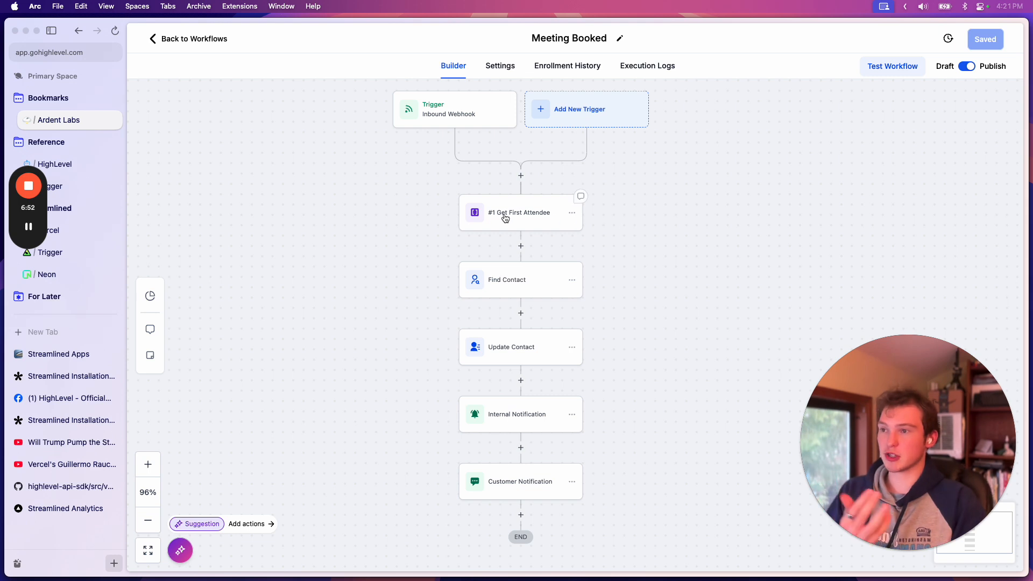
Open Cal.com in a new tab and open the Streamlined Founder Meeting event type for editing
{"action": "key", "text": "super+t"}
{"action": "type", "text": "cal"}
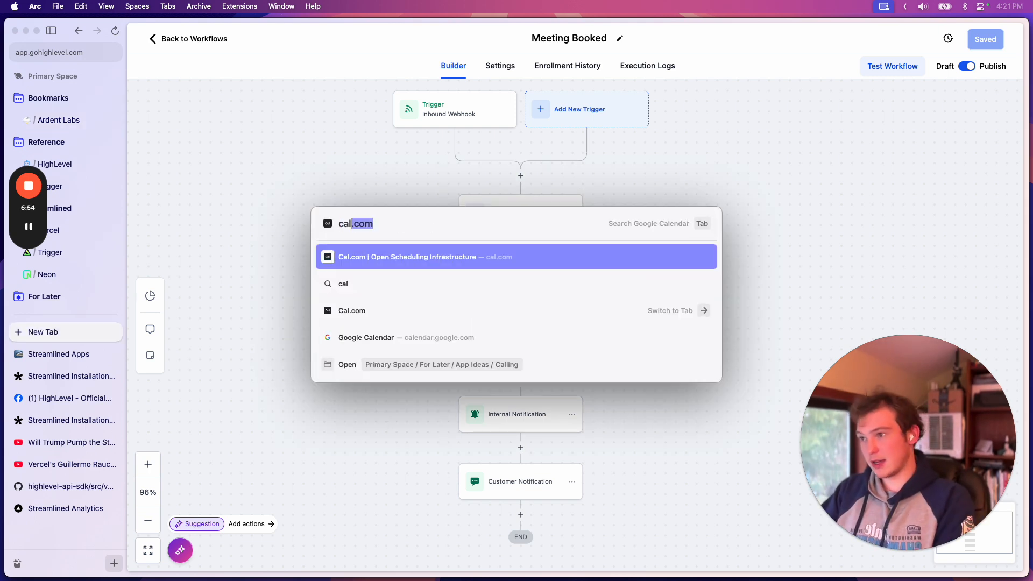
{"action": "key", "text": "Return"}
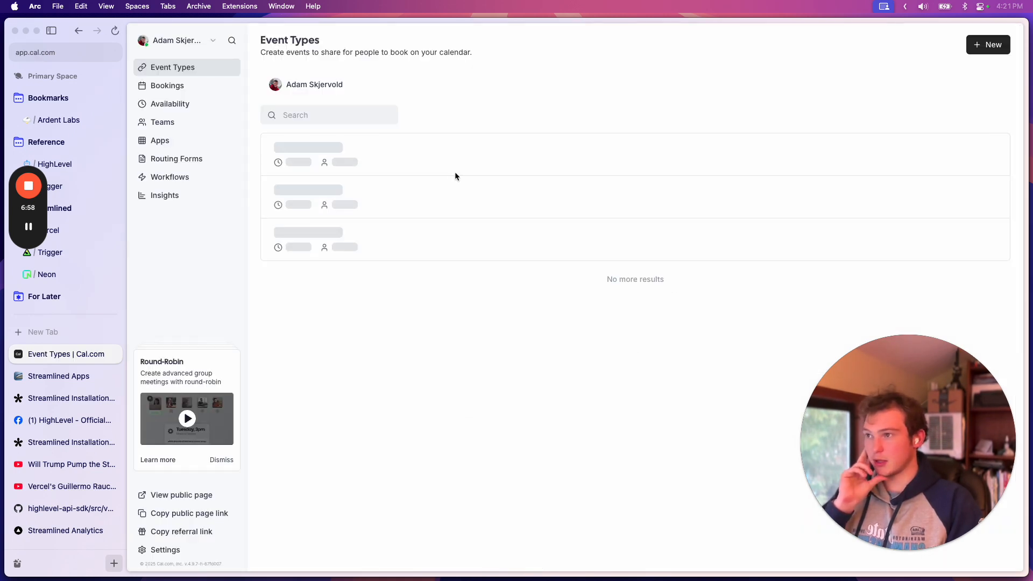
{"action": "scroll", "coordinate": [538, 290], "scroll_direction": "down", "scroll_amount": 3}
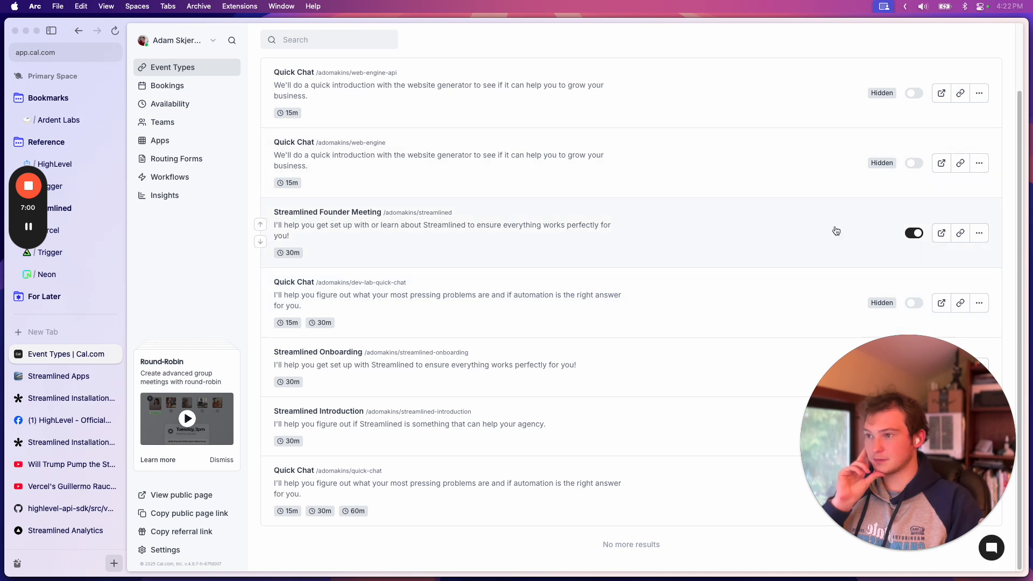
{"action": "left_click", "coordinate": [980, 233]}
{"action": "left_click", "coordinate": [952, 256]}
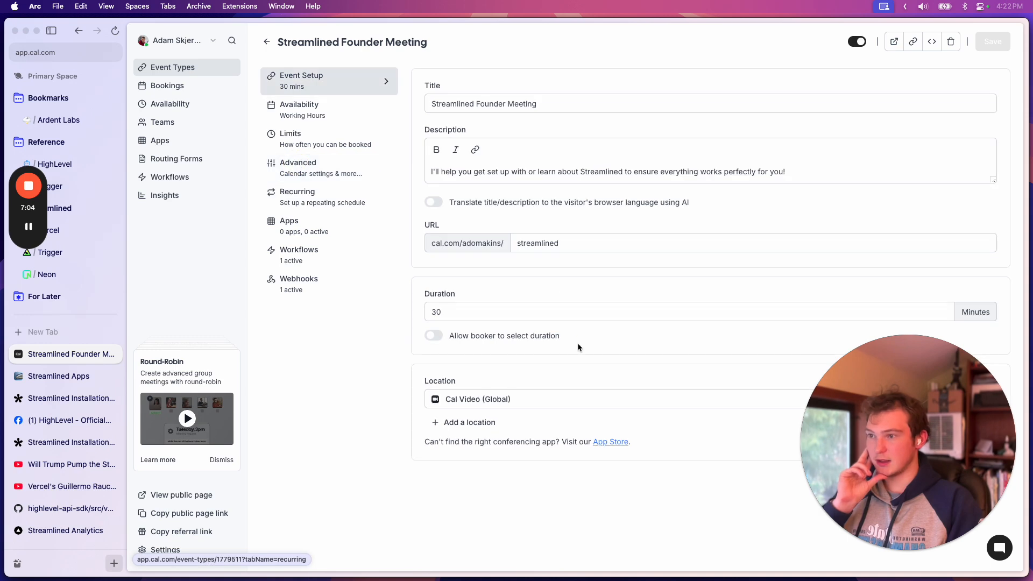
Examine the identifier of the hidden Contact ID booking question in the event's advanced settings and close the question without changes
{"action": "left_click", "coordinate": [314, 163]}
{"action": "scroll", "coordinate": [556, 334], "scroll_direction": "down", "scroll_amount": 10}
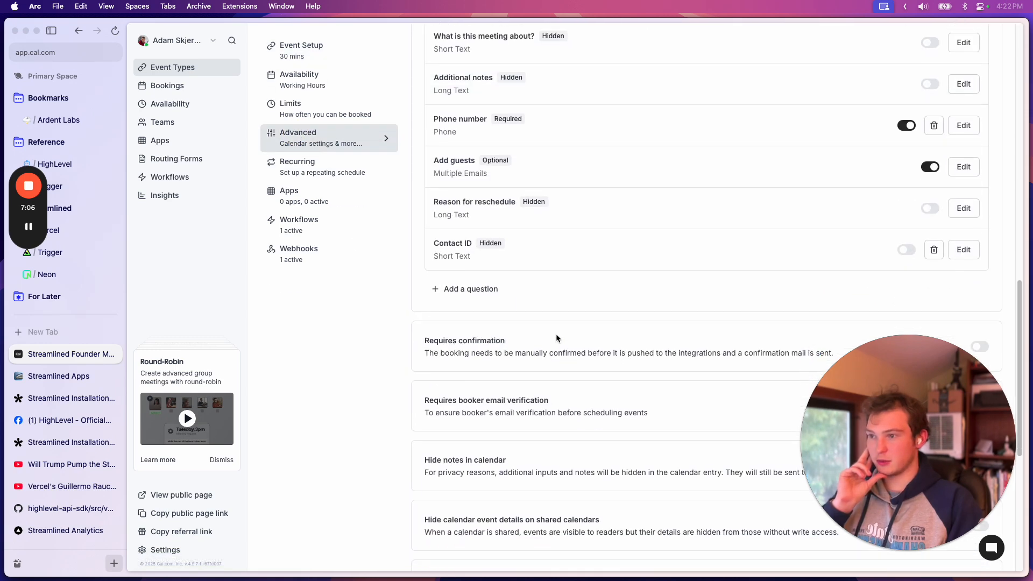
{"action": "scroll", "coordinate": [556, 338], "scroll_direction": "up", "scroll_amount": 3}
{"action": "scroll", "coordinate": [549, 350], "scroll_direction": "down", "scroll_amount": 2}
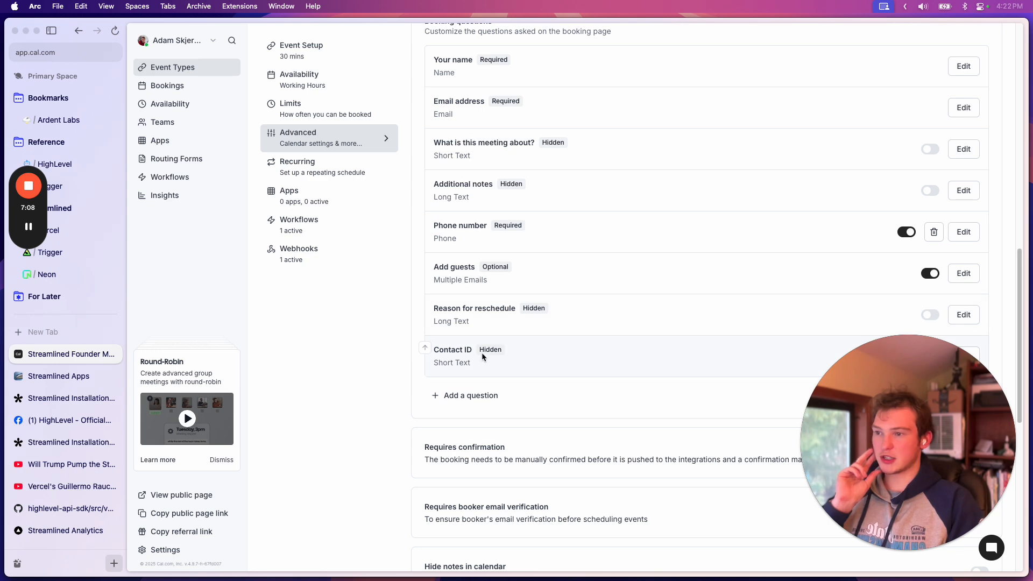
{"action": "scroll", "coordinate": [499, 323], "scroll_direction": "down", "scroll_amount": 3}
{"action": "left_click", "coordinate": [964, 246]}
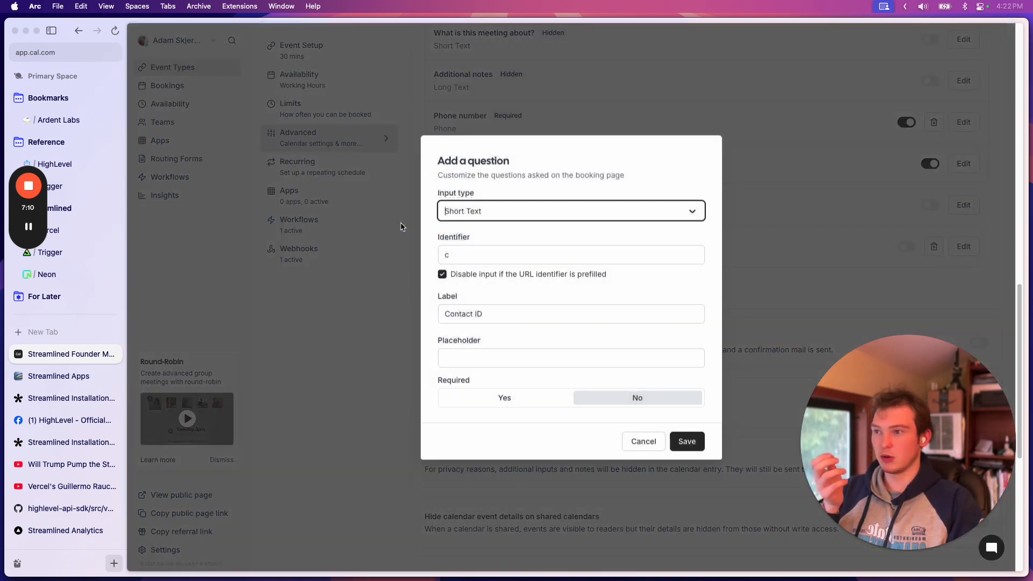
{"action": "left_click", "coordinate": [487, 252]}
{"action": "key", "text": "Escape"}
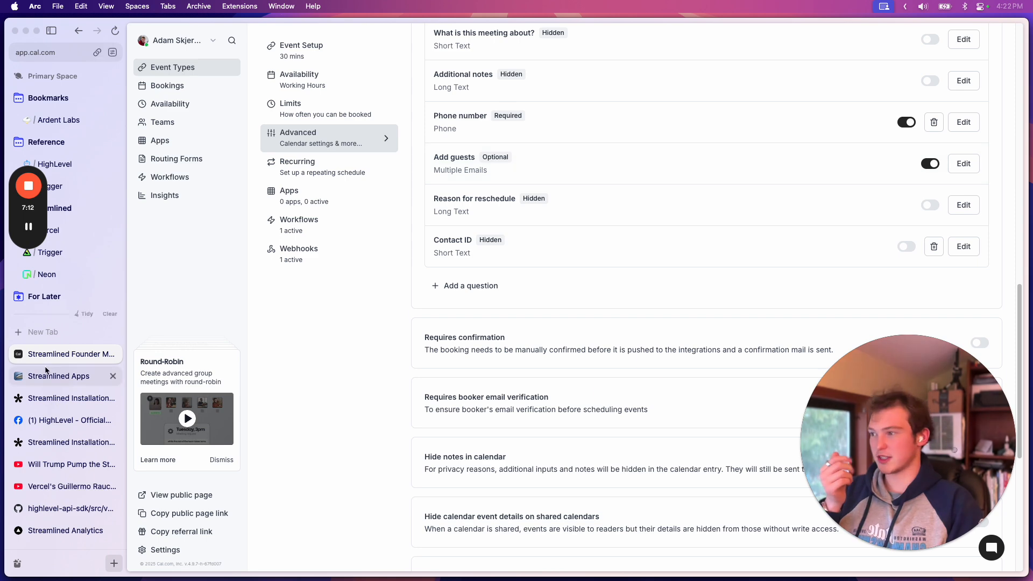
Return to the Ardent Labs page and open the Customer Notification action of the New App Inquiry workflow
{"action": "left_click", "coordinate": [41, 371]}
{"action": "left_click", "coordinate": [70, 120]}
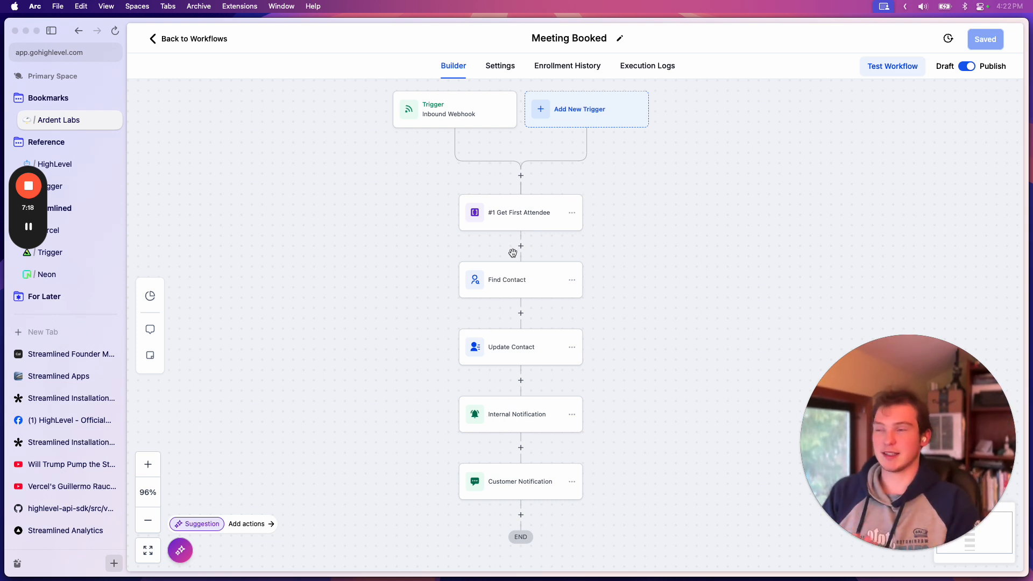
{"action": "left_click", "coordinate": [215, 38]}
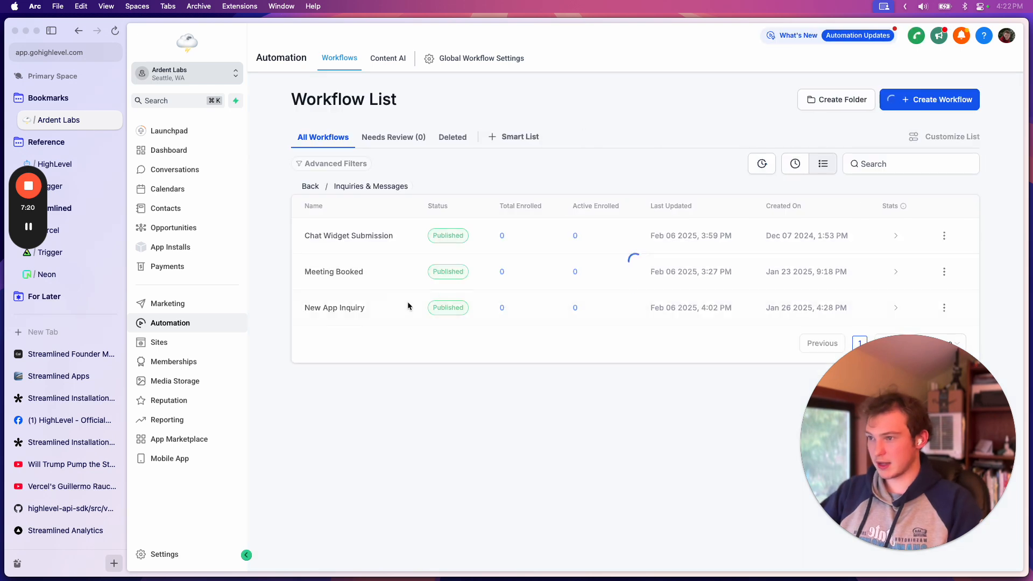
{"action": "left_click", "coordinate": [451, 314]}
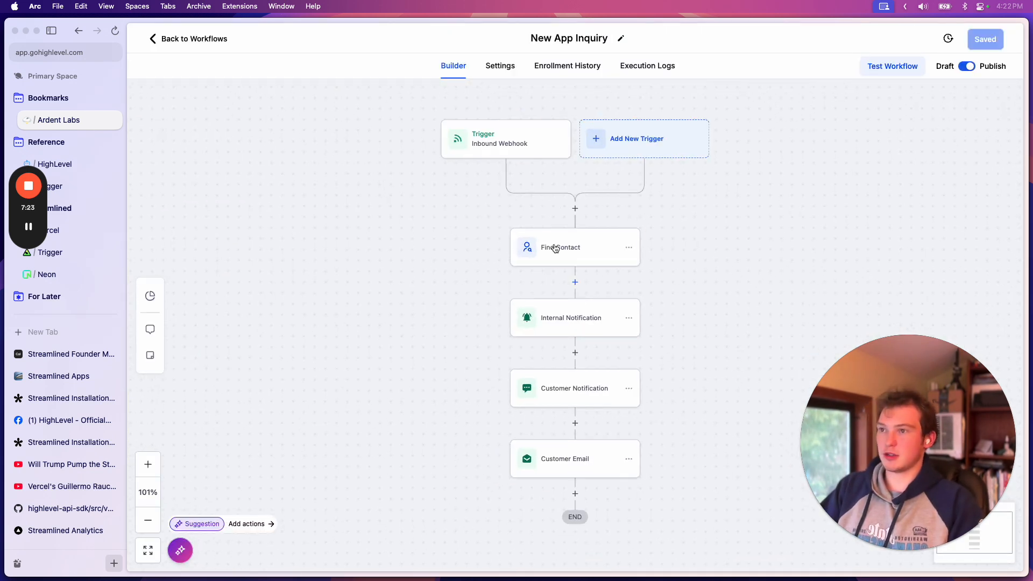
{"action": "left_click", "coordinate": [557, 313]}
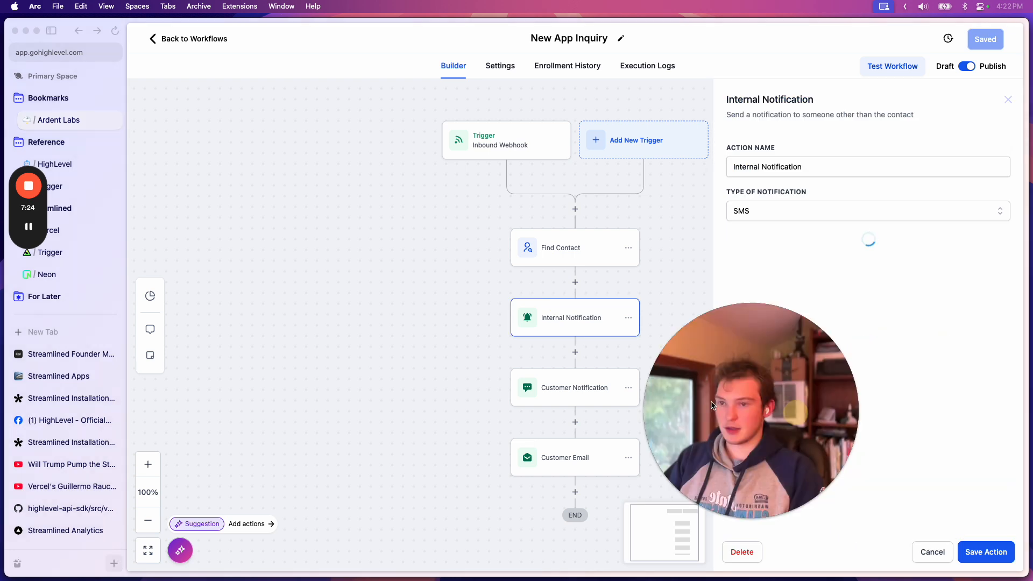
{"action": "left_click", "coordinate": [592, 387]}
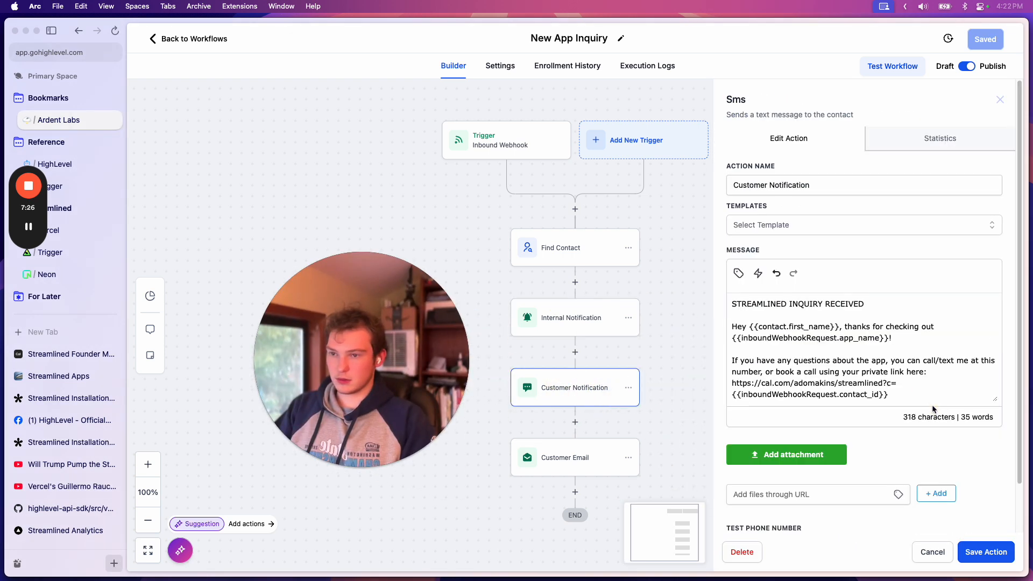
Highlight the cal.com booking link in the SMS message, followed by the inboundWebhookRequest.contact_id variable, and clear the selection
{"action": "scroll", "coordinate": [905, 338], "scroll_direction": "down", "scroll_amount": 1}
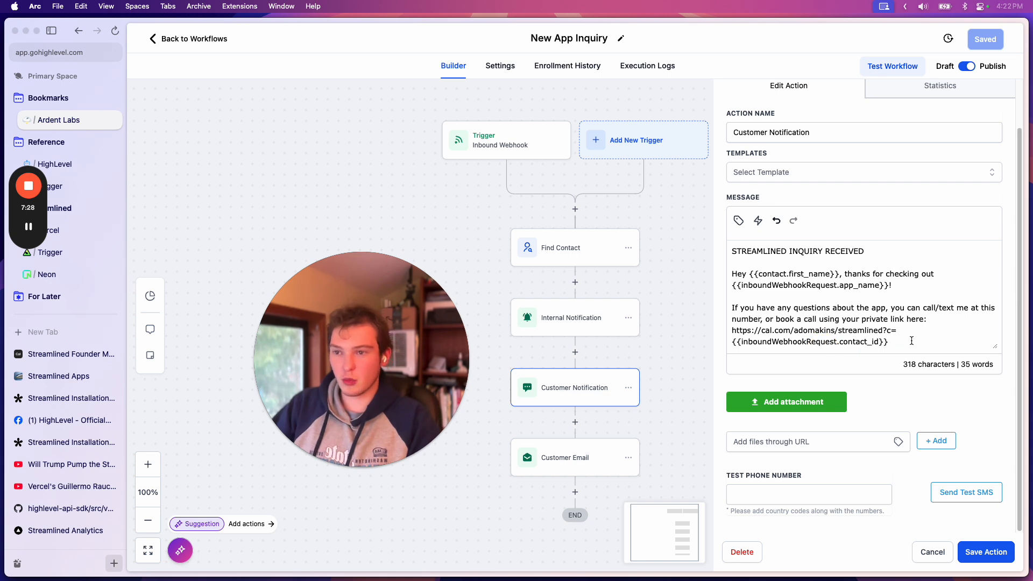
{"action": "left_click", "coordinate": [733, 329]}
{"action": "left_click_drag", "start_coordinate": [733, 329], "coordinate": [896, 331]}
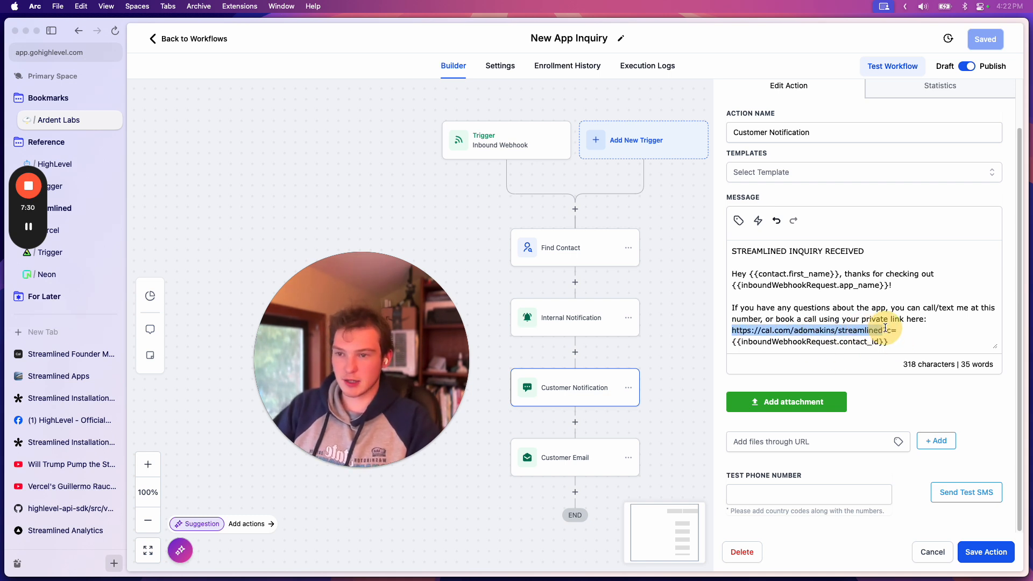
{"action": "left_click", "coordinate": [890, 331]}
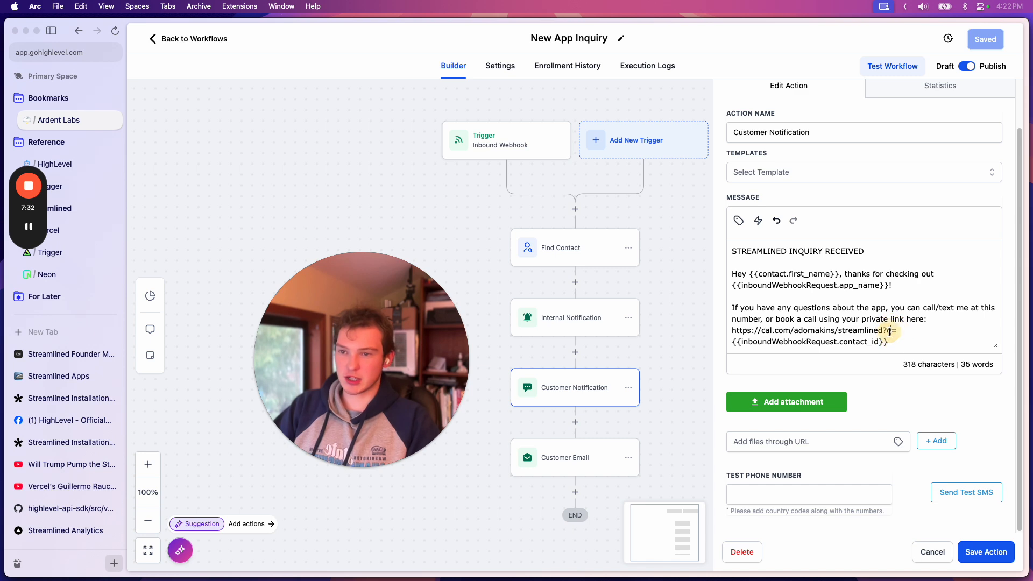
{"action": "left_click_drag", "start_coordinate": [889, 340], "coordinate": [732, 342]}
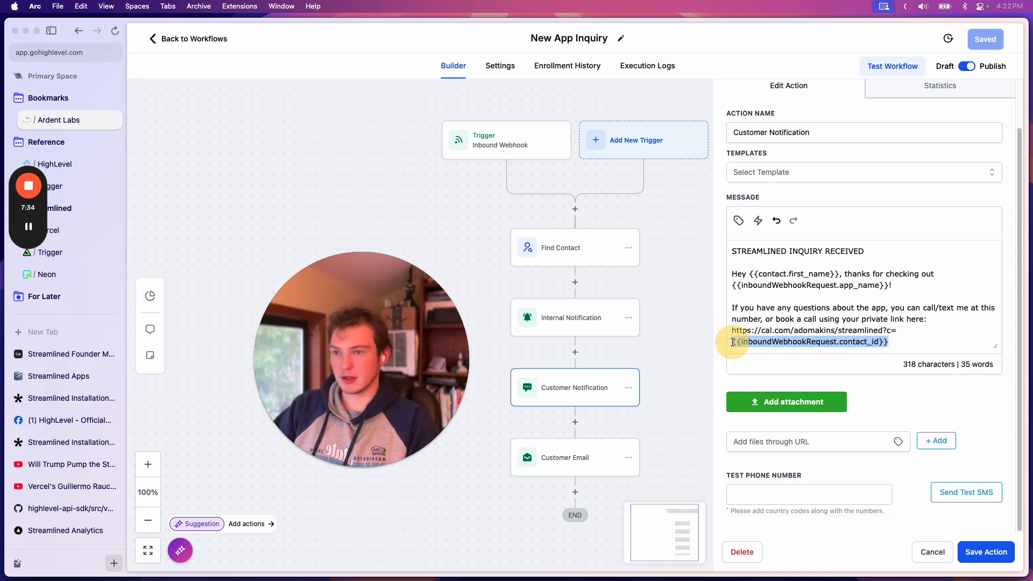
{"action": "left_click", "coordinate": [888, 343]}
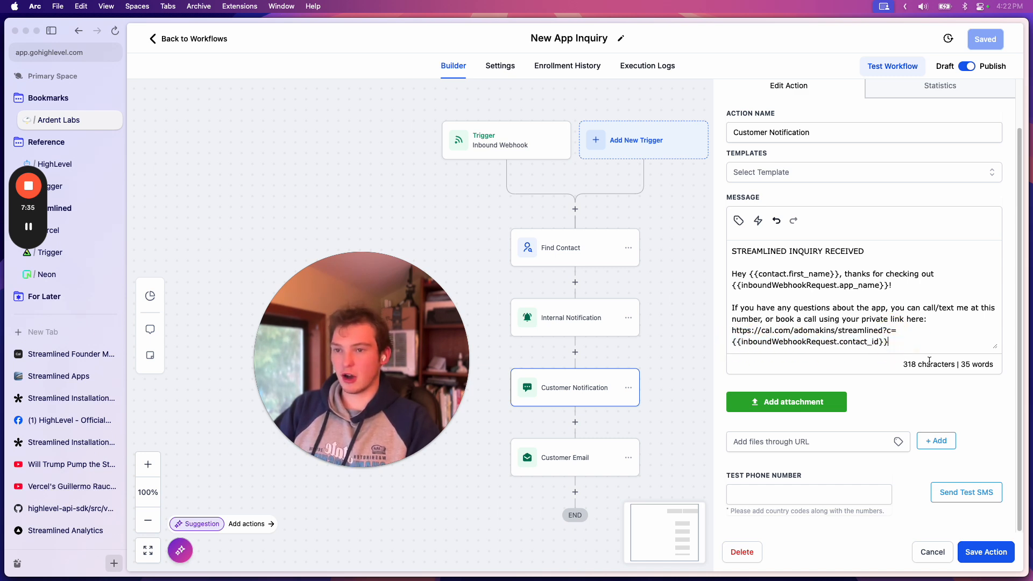
Reopen the Meeting Booked workflow, examine the Contact ID field of its Find Contact action and close the action
{"action": "left_click", "coordinate": [213, 42]}
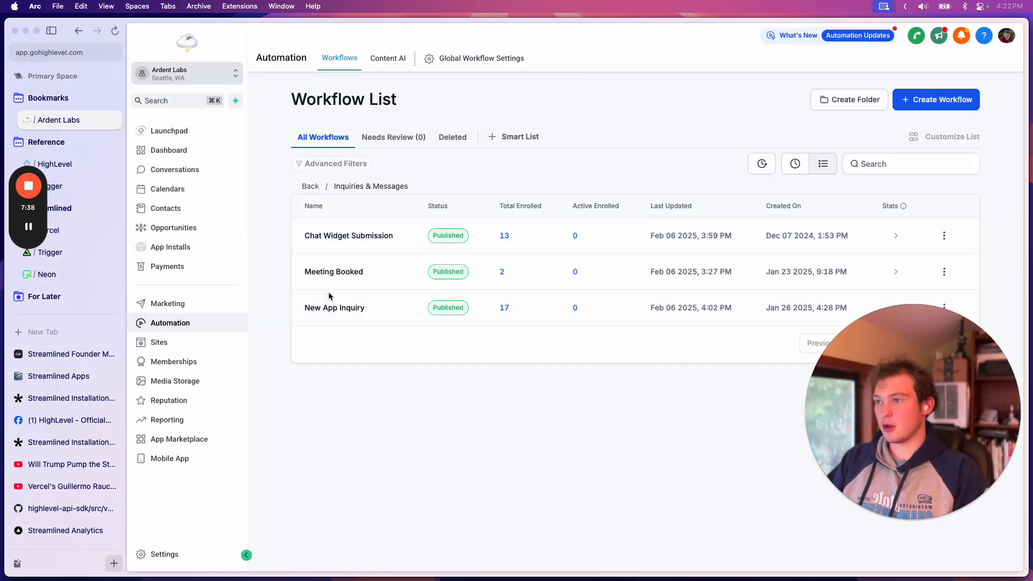
{"action": "left_click", "coordinate": [347, 276]}
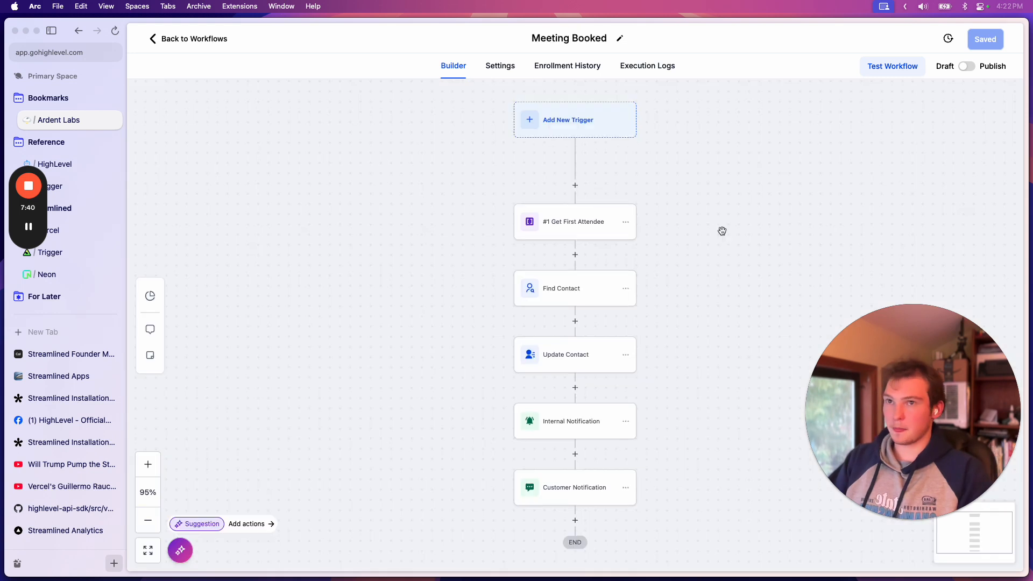
{"action": "left_click_drag", "start_coordinate": [648, 262], "coordinate": [598, 228]}
{"action": "left_click", "coordinate": [507, 291]}
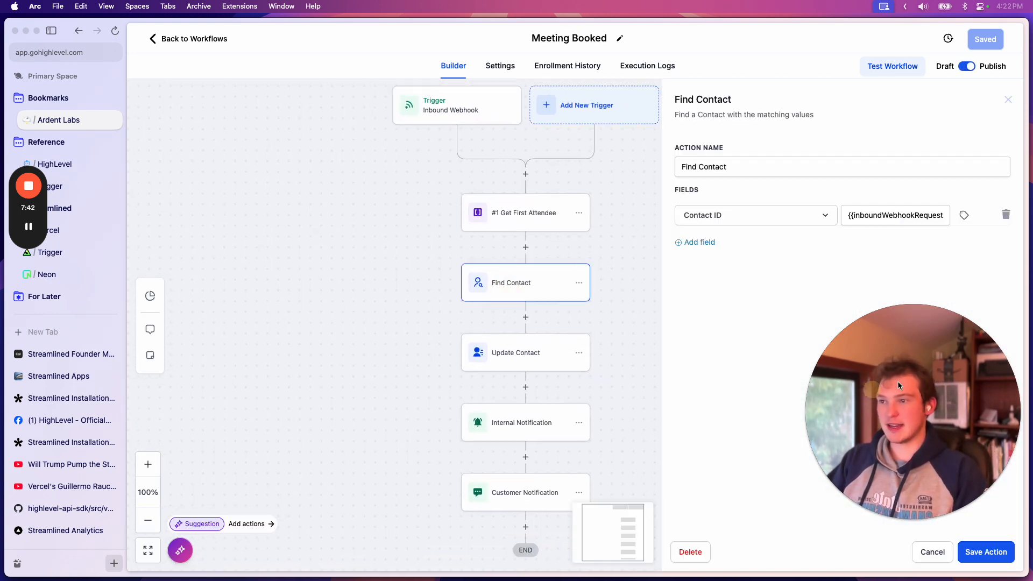
{"action": "left_click", "coordinate": [1008, 101]}
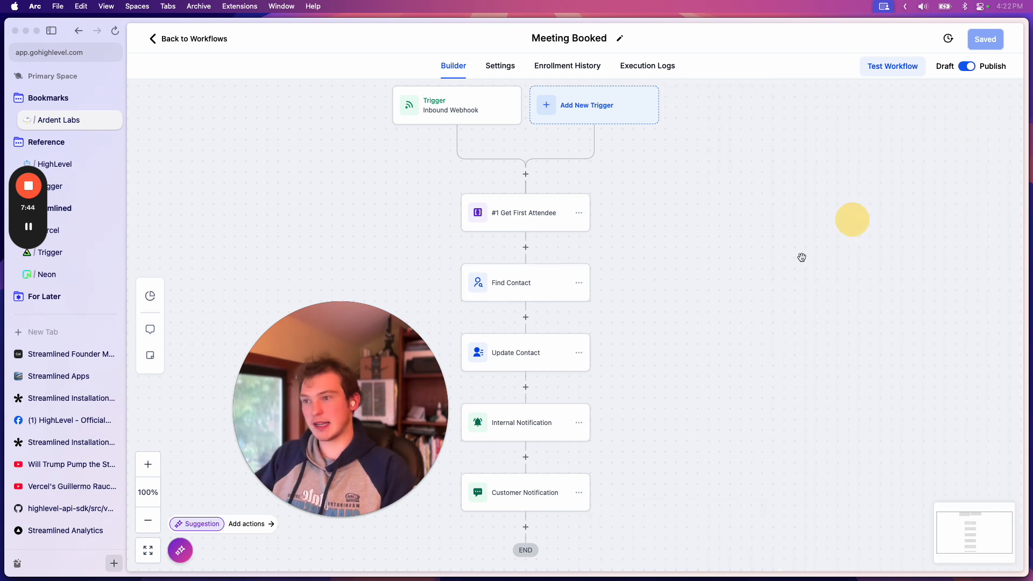
Examine the Update Contact, Internal Notification and Customer Notification actions of the Meeting Booked workflow and close them
{"action": "left_click_drag", "start_coordinate": [695, 302], "coordinate": [759, 263]}
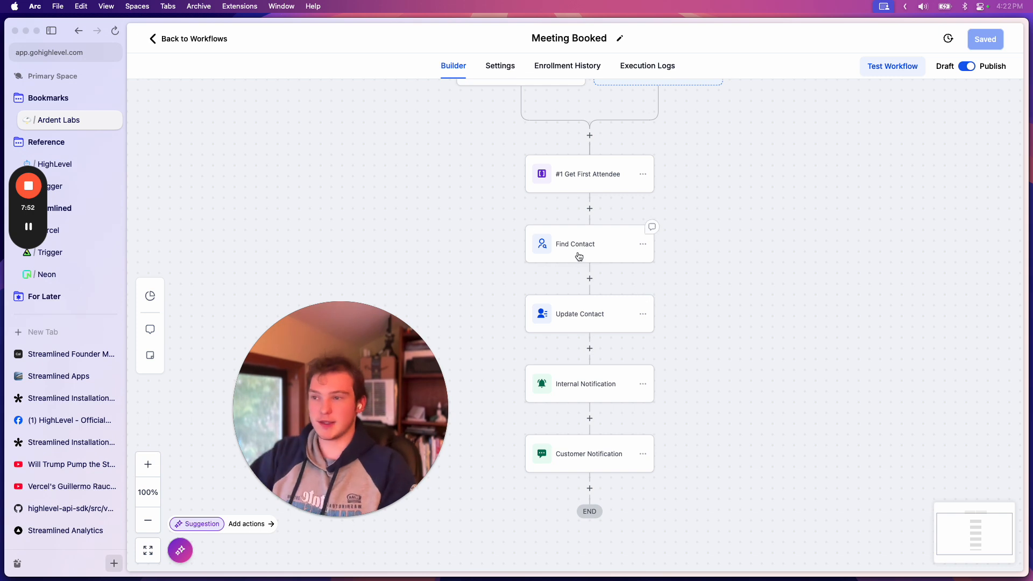
{"action": "left_click", "coordinate": [587, 310]}
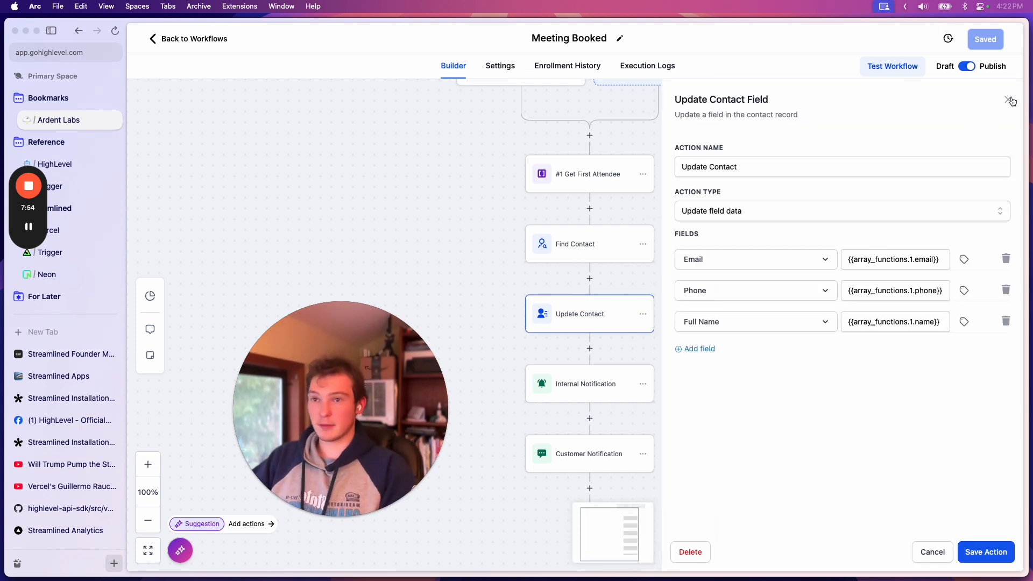
{"action": "left_click", "coordinate": [1008, 99]}
{"action": "left_click", "coordinate": [551, 332]}
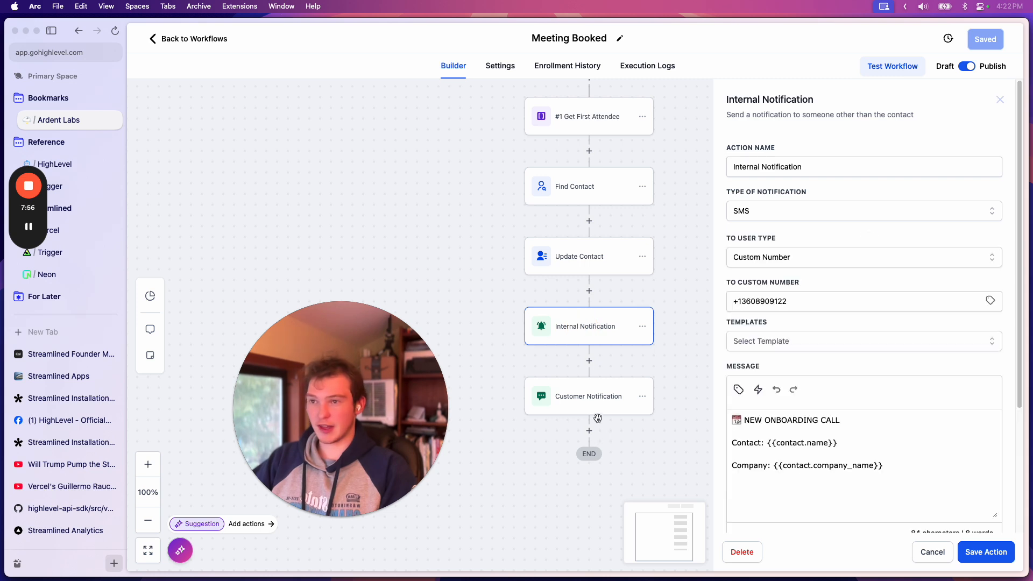
{"action": "left_click", "coordinate": [601, 392]}
{"action": "left_click", "coordinate": [1000, 99]}
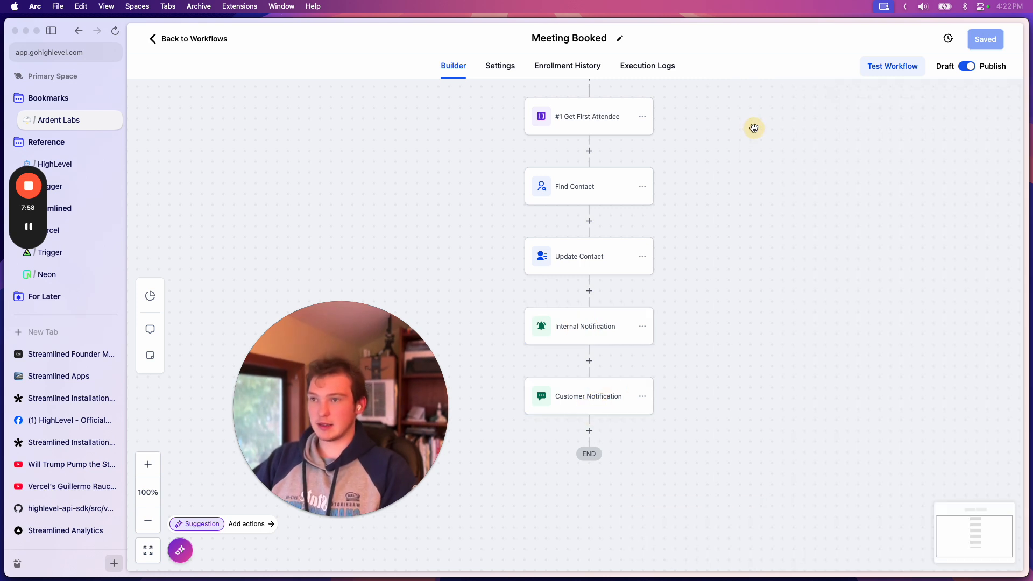
Look into the Reviews & Feedback folder and open the New App Install workflow in the Streamlined Apps folder
{"action": "left_click", "coordinate": [181, 41]}
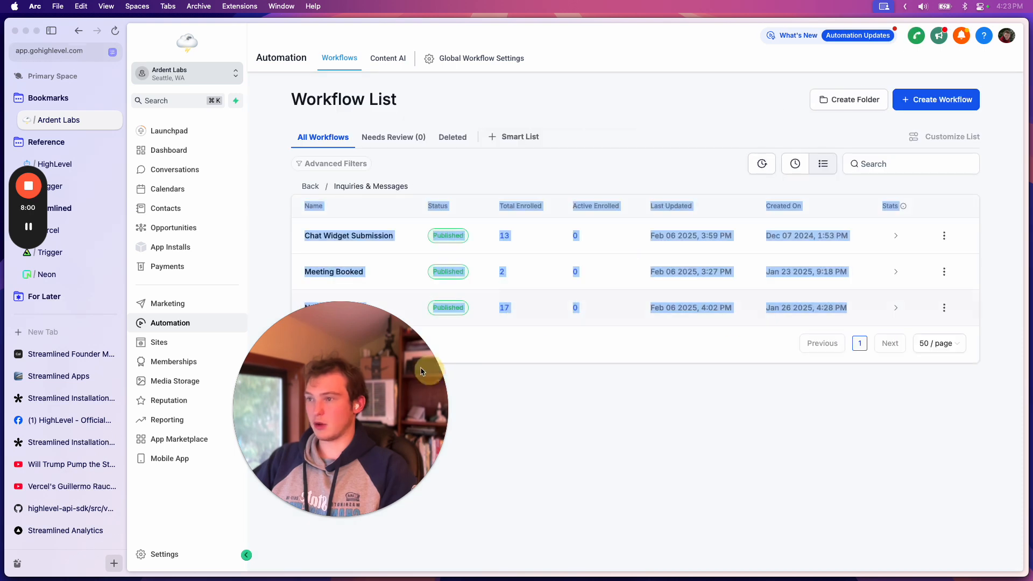
{"action": "left_click", "coordinate": [311, 186]}
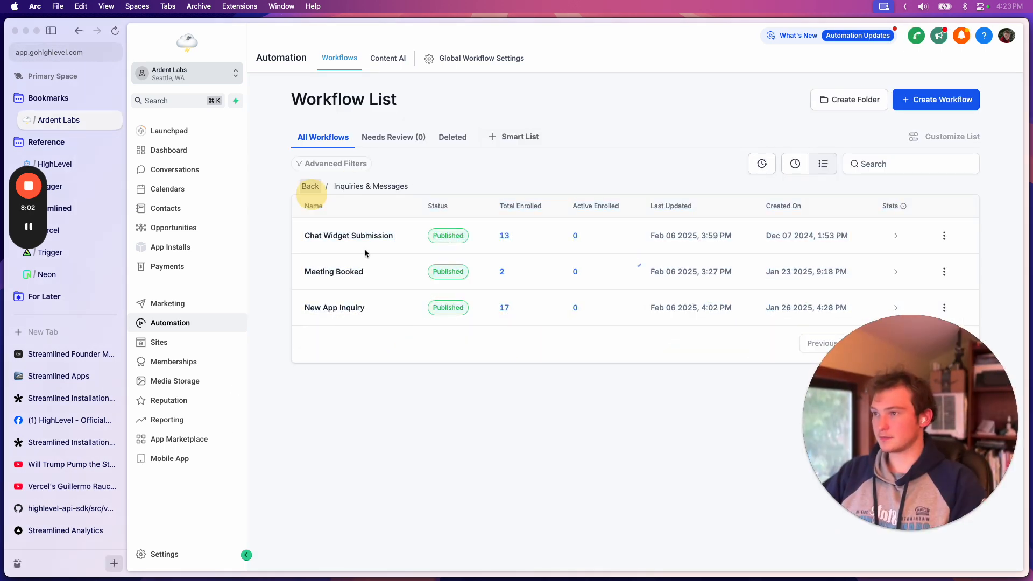
{"action": "left_click", "coordinate": [377, 309]}
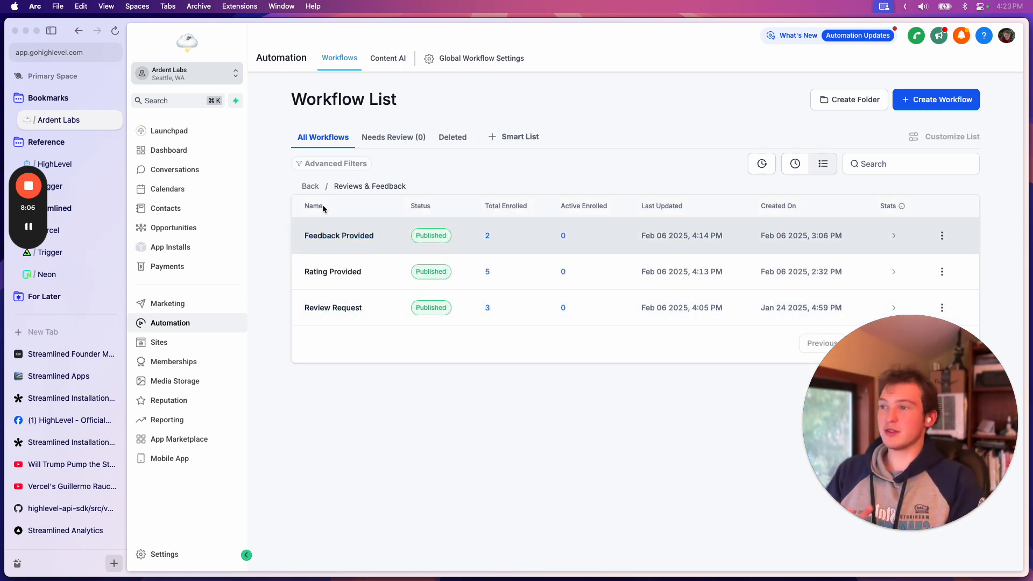
{"action": "left_click", "coordinate": [311, 186]}
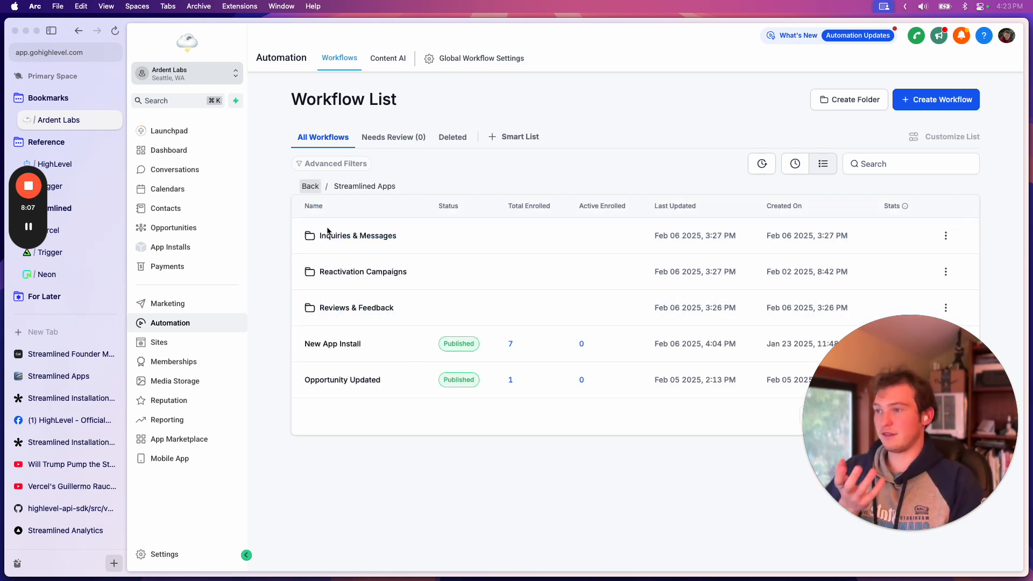
{"action": "left_click", "coordinate": [340, 348]}
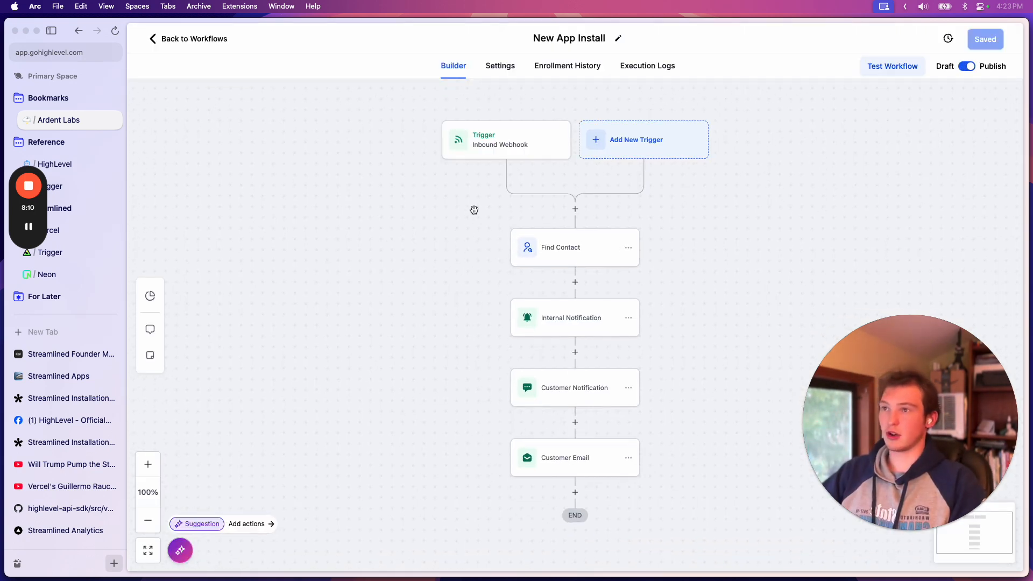
Open the Customer Notification action of the New App Install workflow and examine its SMS message through to the private booking link
{"action": "left_click_drag", "start_coordinate": [684, 245], "coordinate": [607, 239]}
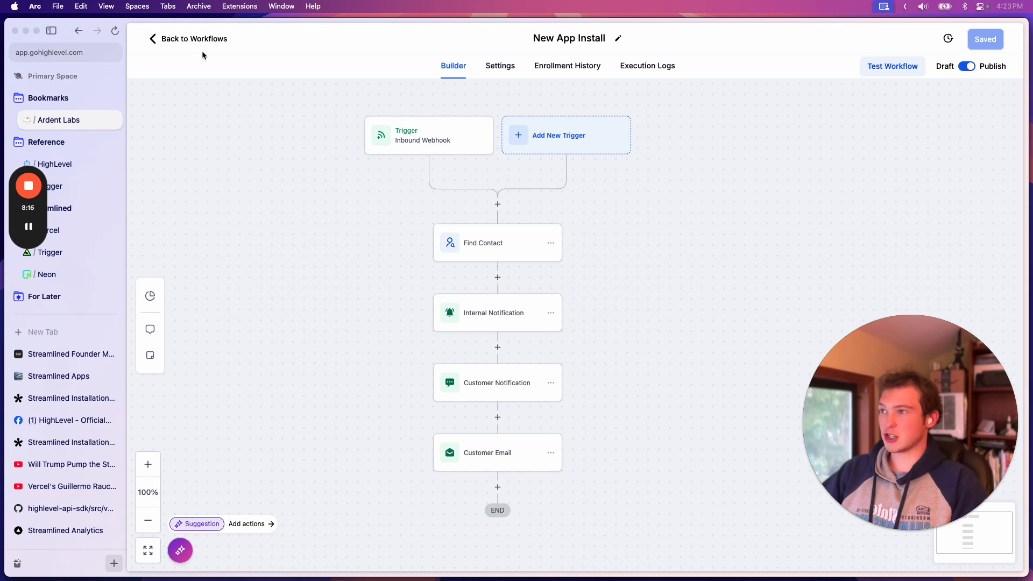
{"action": "left_click", "coordinate": [481, 382]}
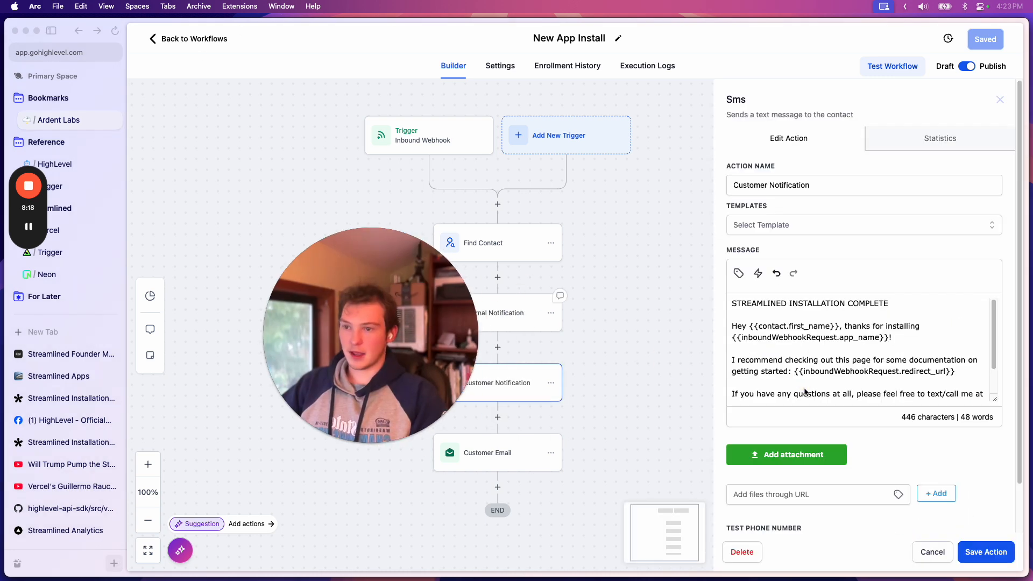
{"action": "scroll", "coordinate": [805, 392], "scroll_direction": "down", "scroll_amount": 2}
{"action": "left_click_drag", "start_coordinate": [888, 390], "coordinate": [745, 366]}
{"action": "left_click", "coordinate": [839, 362]}
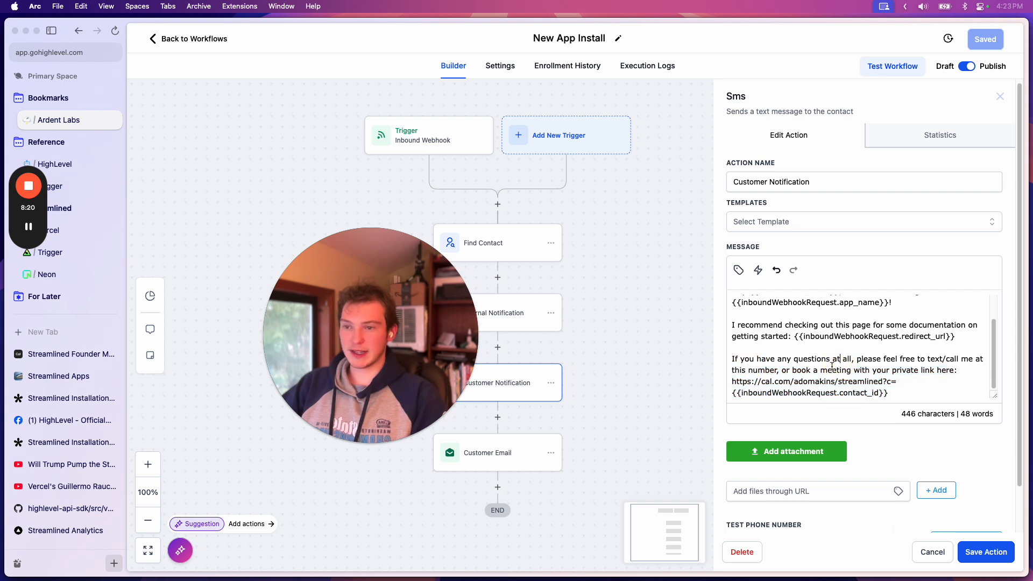
{"action": "scroll", "coordinate": [833, 367], "scroll_direction": "up", "scroll_amount": 3}
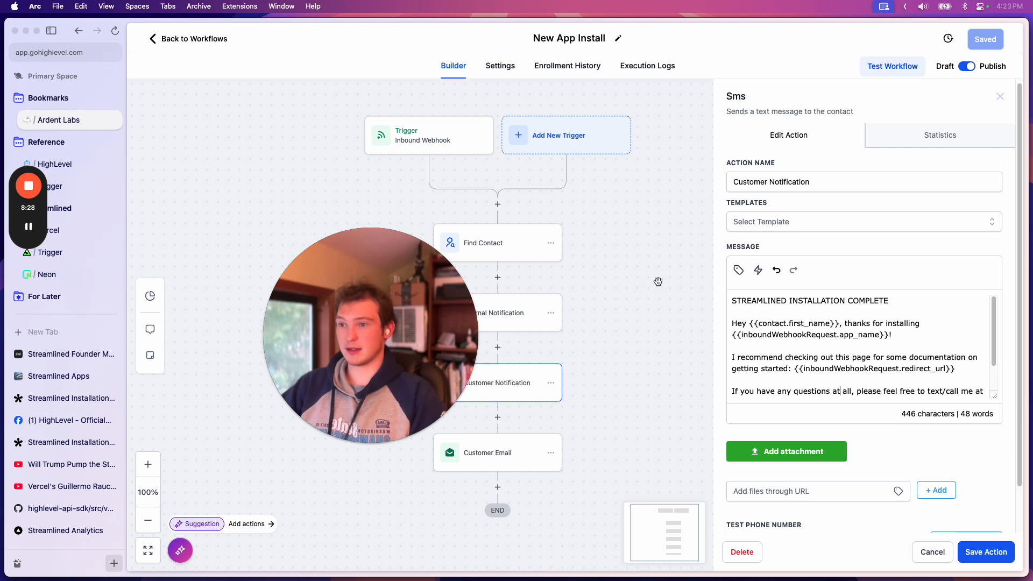
{"action": "left_click_drag", "start_coordinate": [648, 281], "coordinate": [676, 288]}
{"action": "scroll", "coordinate": [808, 366], "scroll_direction": "down", "scroll_amount": 2}
{"action": "scroll", "coordinate": [808, 367], "scroll_direction": "up", "scroll_amount": 2}
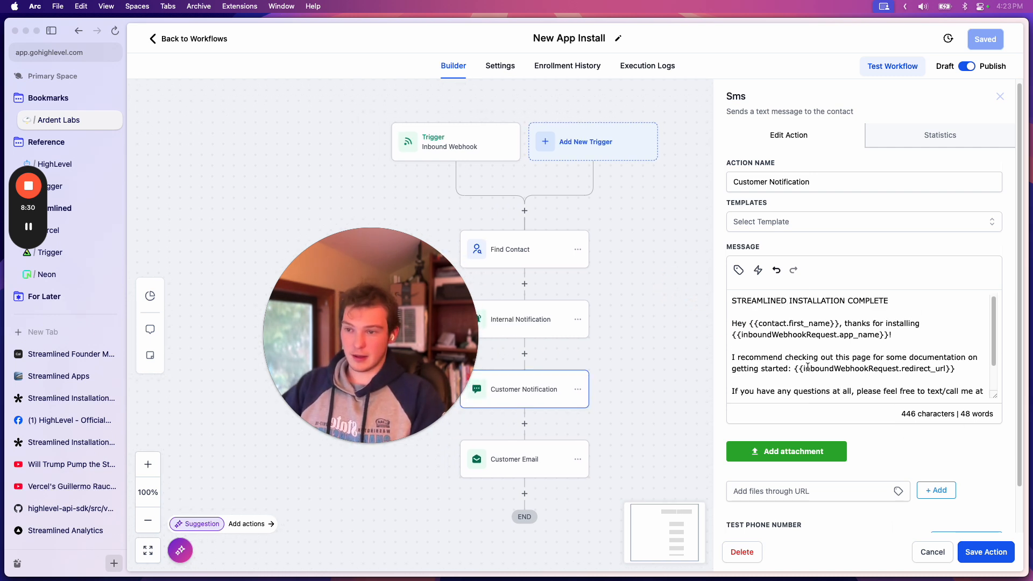
{"action": "left_click", "coordinate": [917, 335]}
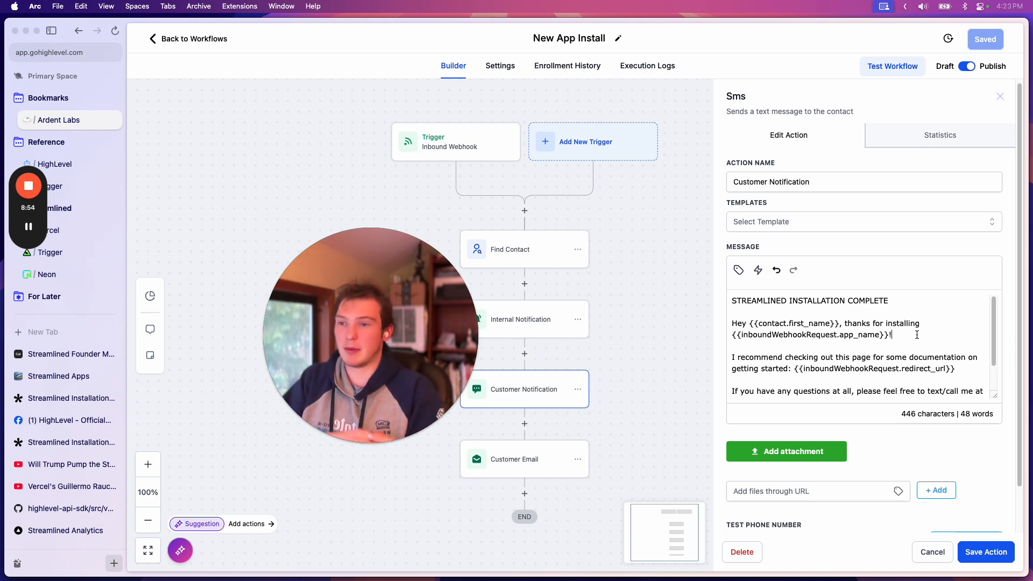
Highlight the greeting lines with the contact.first_name and inboundWebhookRequest.app_name variables, clear the selection and review the rest of the message
{"action": "left_click_drag", "start_coordinate": [898, 334], "coordinate": [758, 319]}
{"action": "left_click", "coordinate": [858, 324]}
{"action": "scroll", "coordinate": [905, 339], "scroll_direction": "down", "scroll_amount": 2}
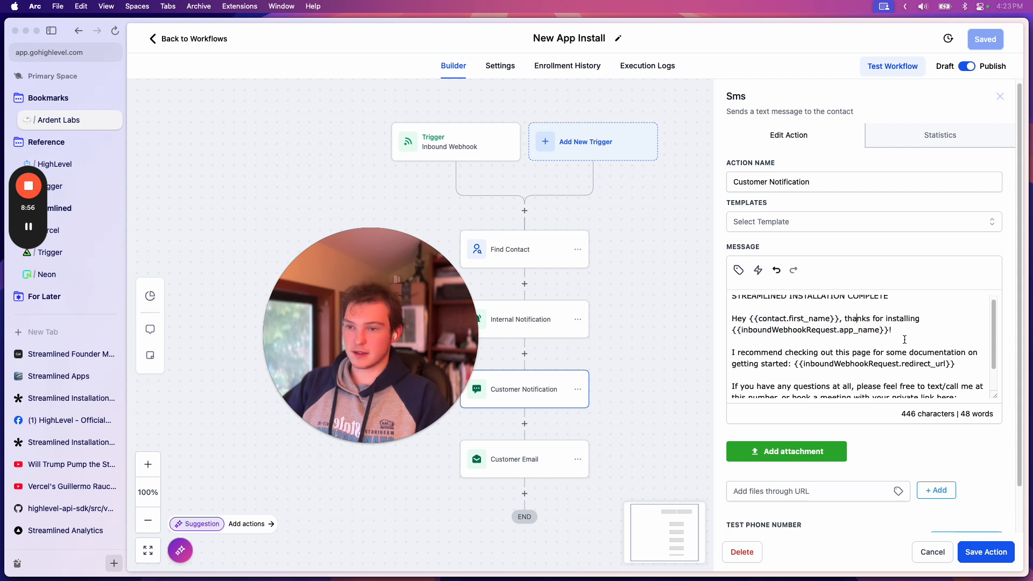
{"action": "mouse_move", "coordinate": [955, 333]}
{"action": "left_mouse_down"}
{"action": "mouse_move", "coordinate": [756, 312]}
{"action": "mouse_move", "coordinate": [963, 331]}
{"action": "left_mouse_up"}
{"action": "left_click", "coordinate": [841, 333]}
{"action": "left_click", "coordinate": [966, 333]}
{"action": "scroll", "coordinate": [971, 318], "scroll_direction": "up", "scroll_amount": 2}
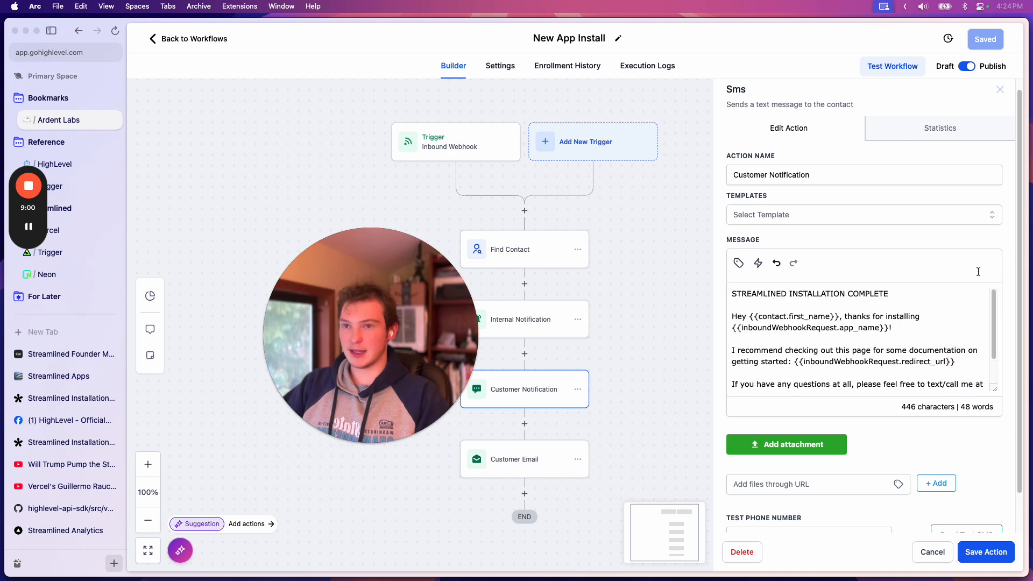
Close the Customer Notification action, return to the workflow list and open the Reviews & Feedback folder
{"action": "left_click", "coordinate": [1001, 90]}
{"action": "left_click", "coordinate": [222, 39]}
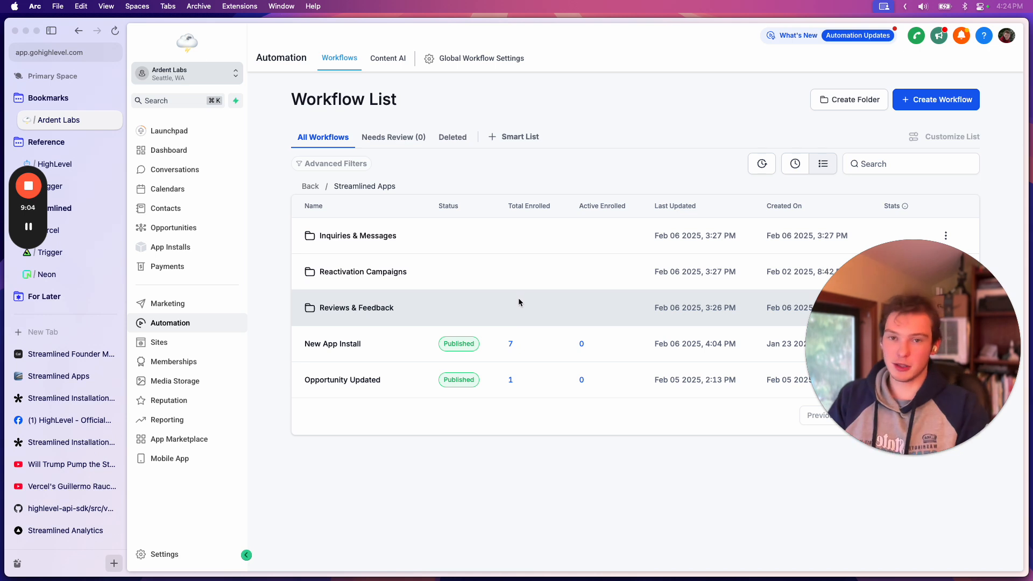
{"action": "left_click", "coordinate": [356, 308]}
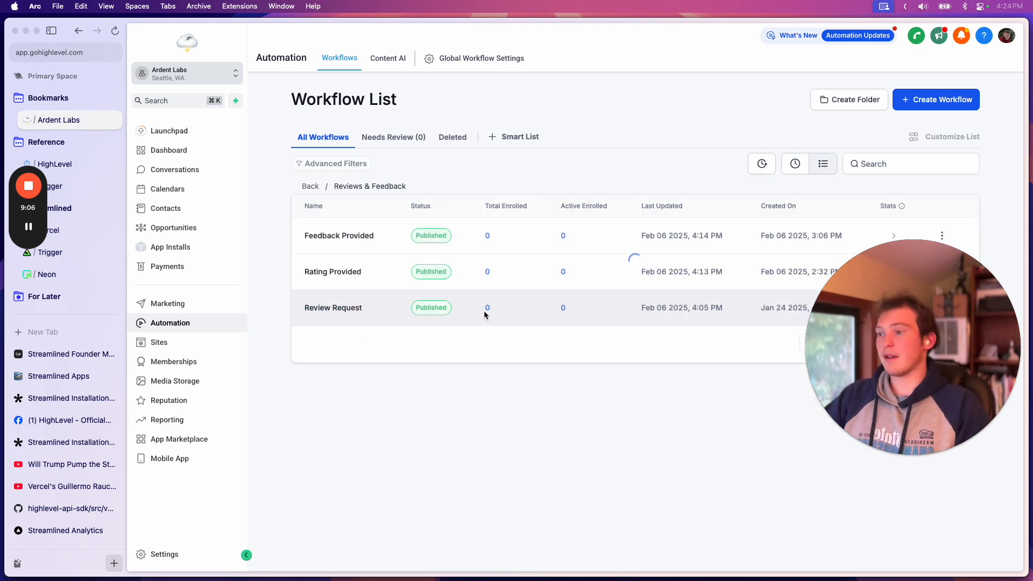
Switch to Cursor and open review-request.ts from the trigger/private folder
{"action": "left_click", "coordinate": [500, 542]}
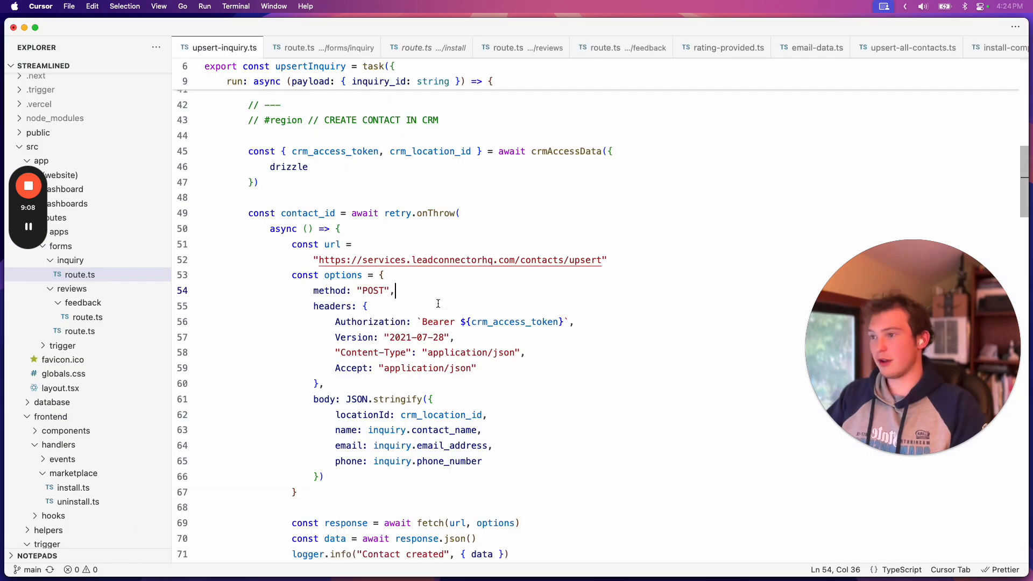
{"action": "scroll", "coordinate": [96, 377], "scroll_direction": "down", "scroll_amount": 15}
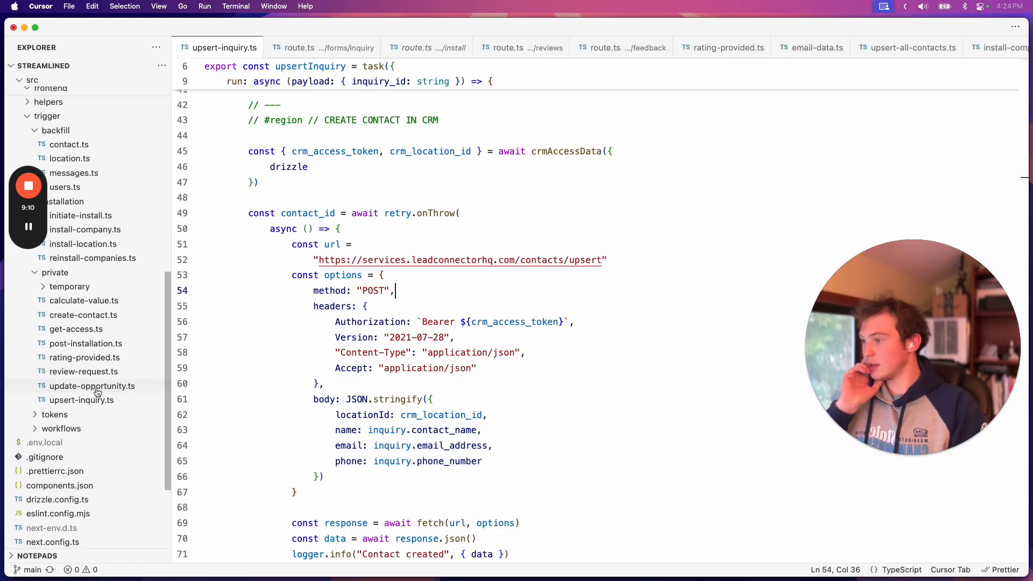
{"action": "left_click", "coordinate": [83, 371]}
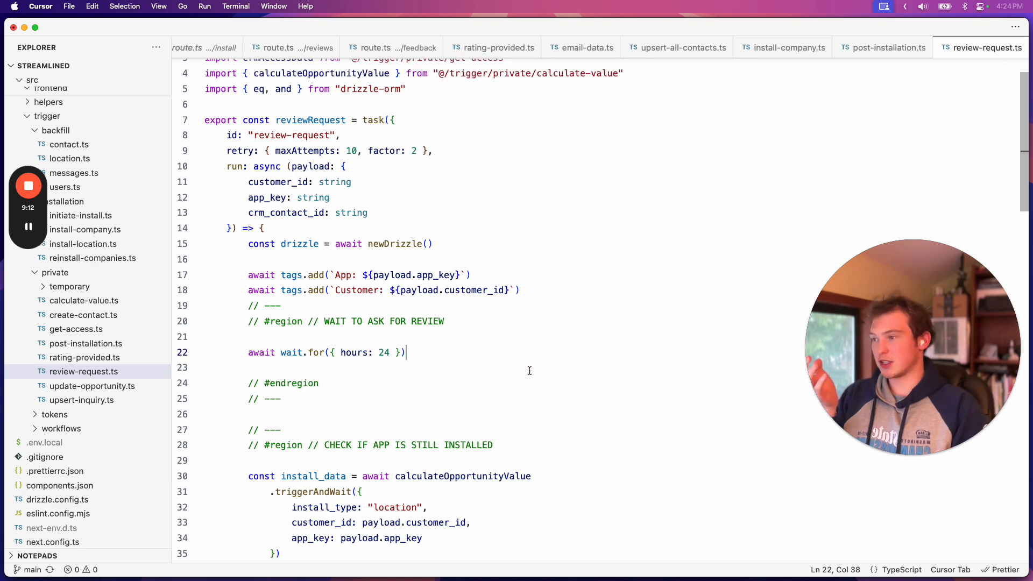
Examine the start of the reviewRequest task and highlight the 24-hour wait.for line, then clear the selection
{"action": "scroll", "coordinate": [348, 368], "scroll_direction": "up", "scroll_amount": 1}
{"action": "scroll", "coordinate": [348, 368], "scroll_direction": "up", "scroll_amount": 1}
{"action": "scroll", "coordinate": [450, 397], "scroll_direction": "down", "scroll_amount": 2}
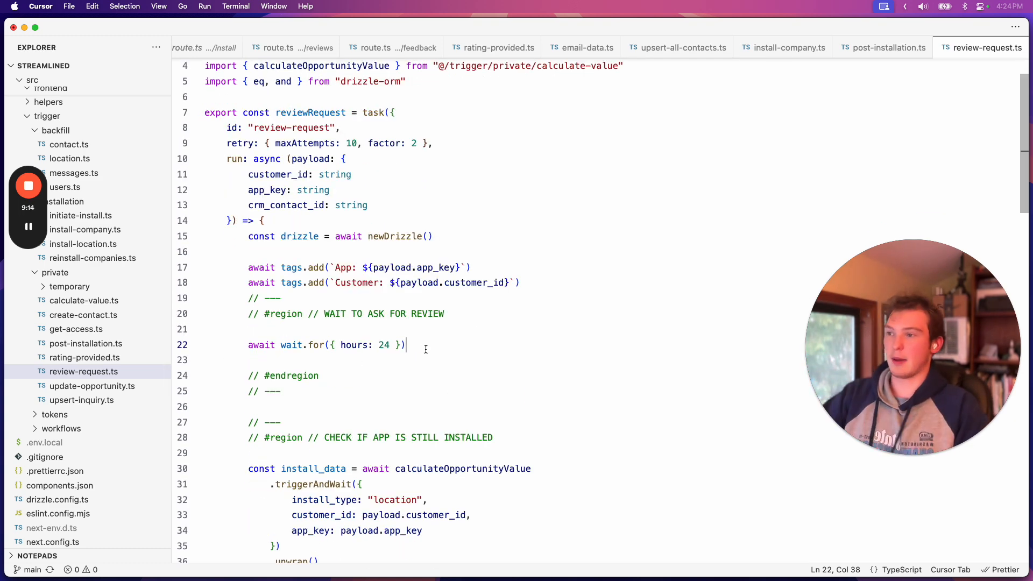
{"action": "left_click_drag", "start_coordinate": [426, 350], "coordinate": [240, 345]}
{"action": "left_click", "coordinate": [331, 375]}
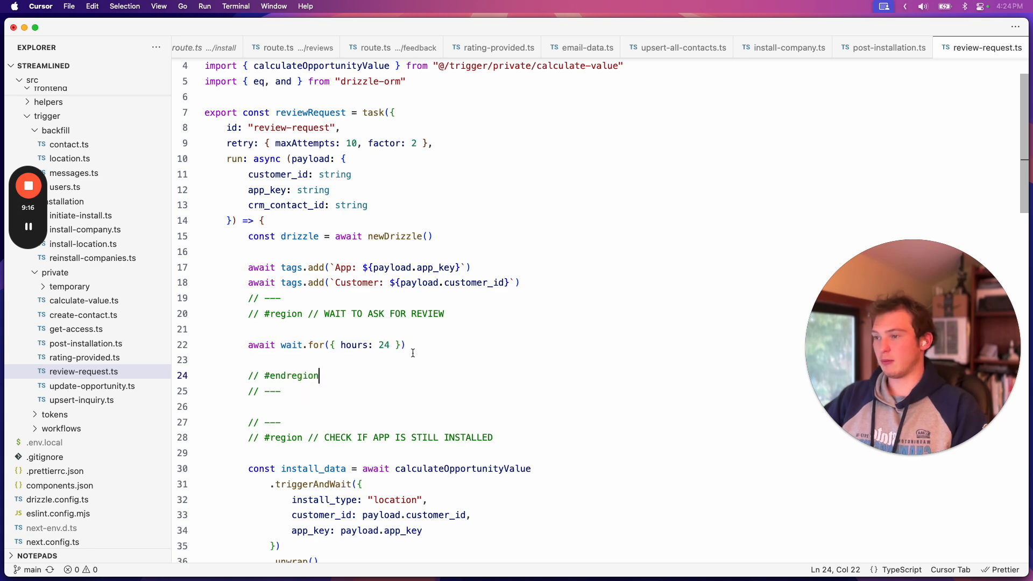
{"action": "left_click_drag", "start_coordinate": [413, 353], "coordinate": [249, 345]}
{"action": "scroll", "coordinate": [317, 377], "scroll_direction": "down", "scroll_amount": 5}
{"action": "left_click", "coordinate": [331, 328]}
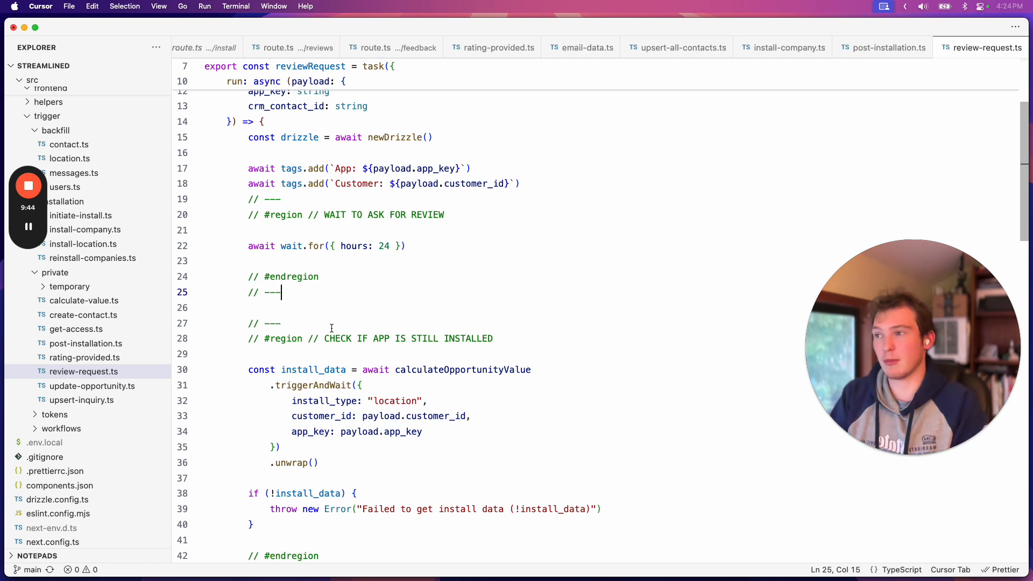
Insert a blank line between the Customer tag line and the WAIT TO ASK FOR REVIEW region, and save the file
{"action": "left_click", "coordinate": [539, 178]}
{"action": "key", "text": "Return"}
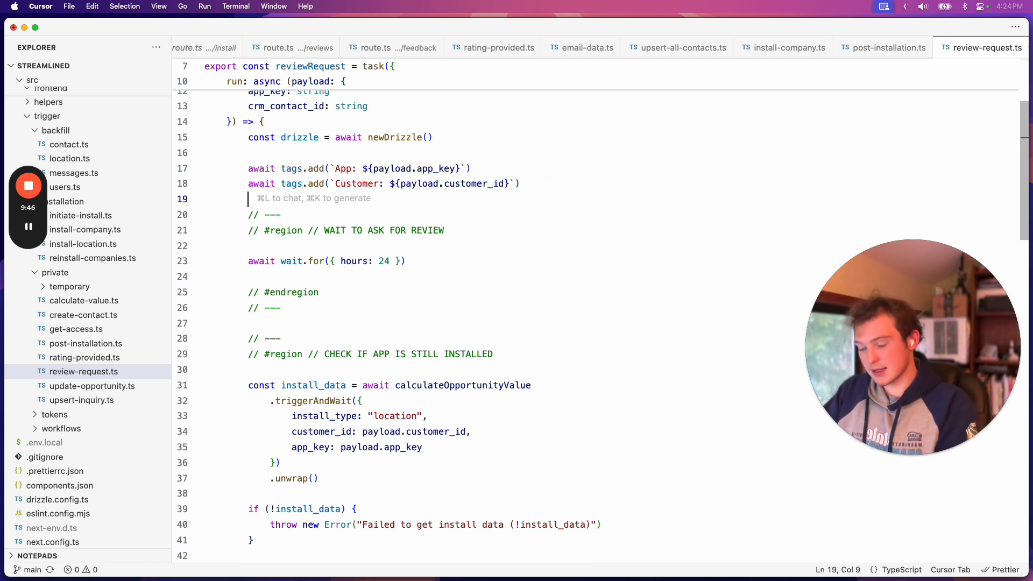
{"action": "key", "text": "BackSpace"}
{"action": "key", "text": "BackSpace"}
{"action": "key", "text": "Down"}
{"action": "key", "text": "Down"}
{"action": "key", "text": "Down"}
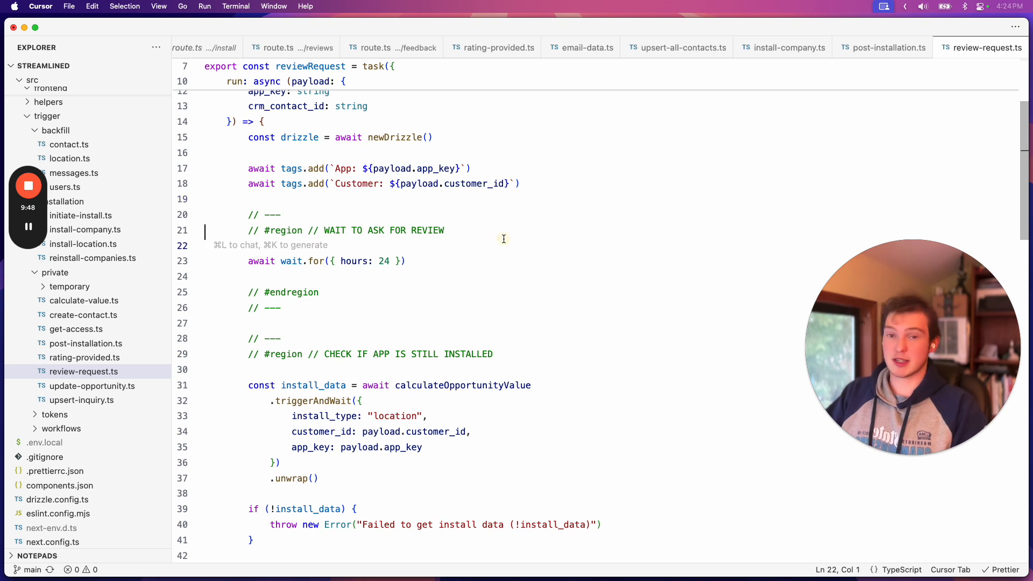
{"action": "key", "text": "super+s"}
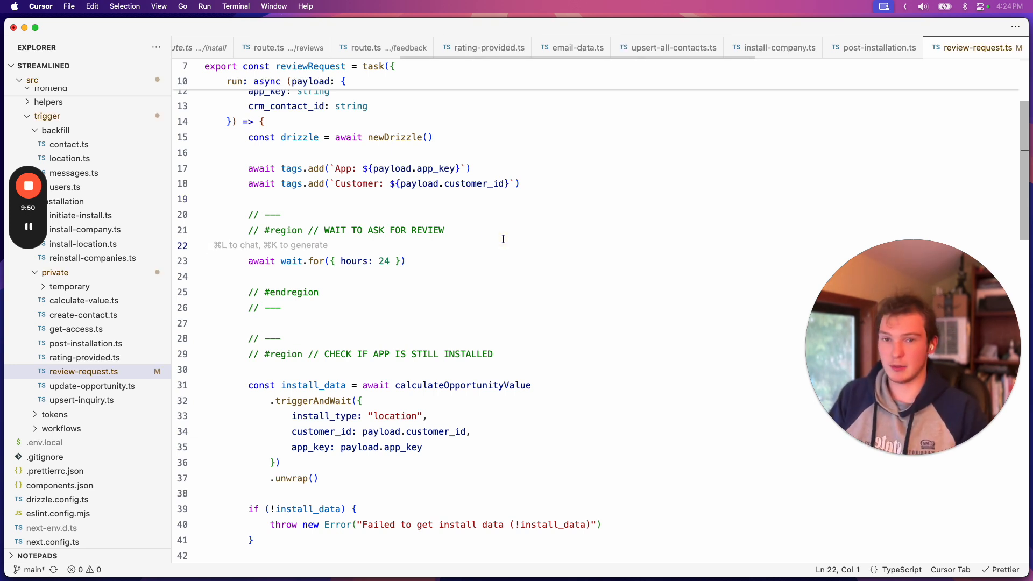
Highlight the 24-hour wait.for line again, clear the selection and move on to the CHECK IF APP IS STILL INSTALLED region
{"action": "scroll", "coordinate": [473, 316], "scroll_direction": "down", "scroll_amount": 2}
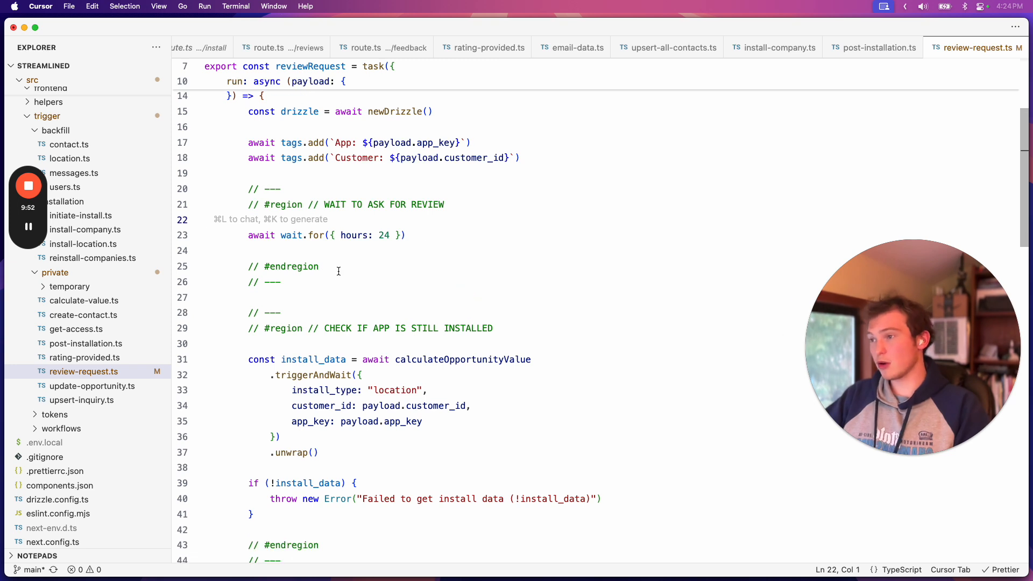
{"action": "key", "text": "Down"}
{"action": "key", "text": "End"}
{"action": "scroll", "coordinate": [441, 308], "scroll_direction": "down", "scroll_amount": 5}
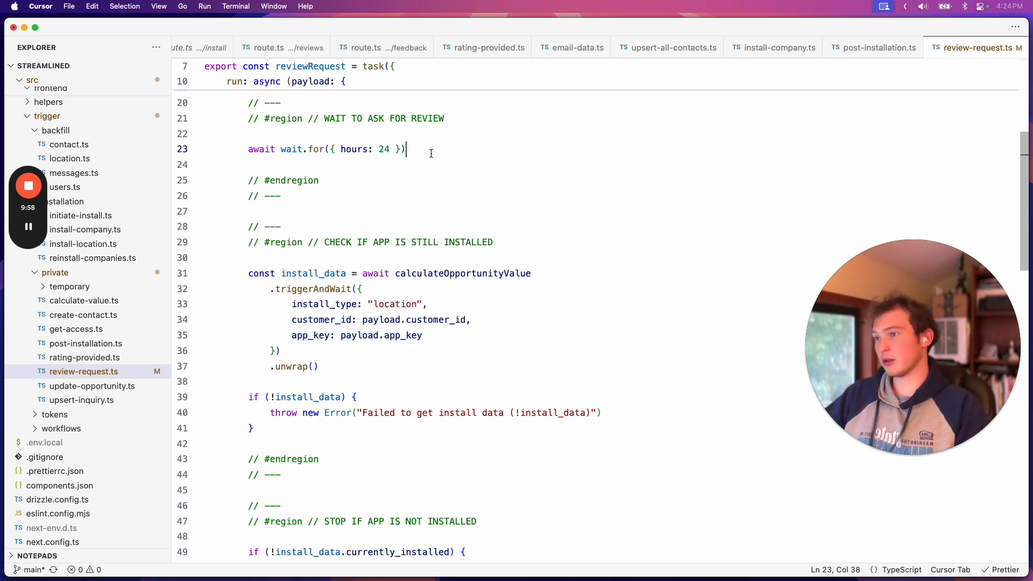
{"action": "left_click_drag", "start_coordinate": [422, 151], "coordinate": [237, 147]}
{"action": "left_click", "coordinate": [314, 198]}
{"action": "scroll", "coordinate": [318, 215], "scroll_direction": "down", "scroll_amount": 1}
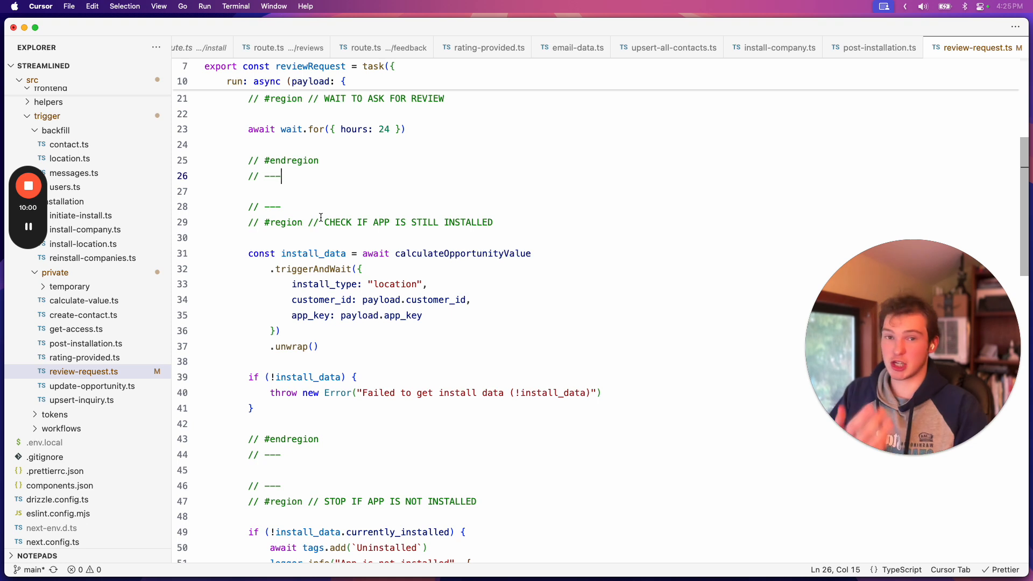
Highlight the whole CHECK IF APP IS STILL INSTALLED region and clear the selection
{"action": "scroll", "coordinate": [344, 254], "scroll_direction": "down", "scroll_amount": 1}
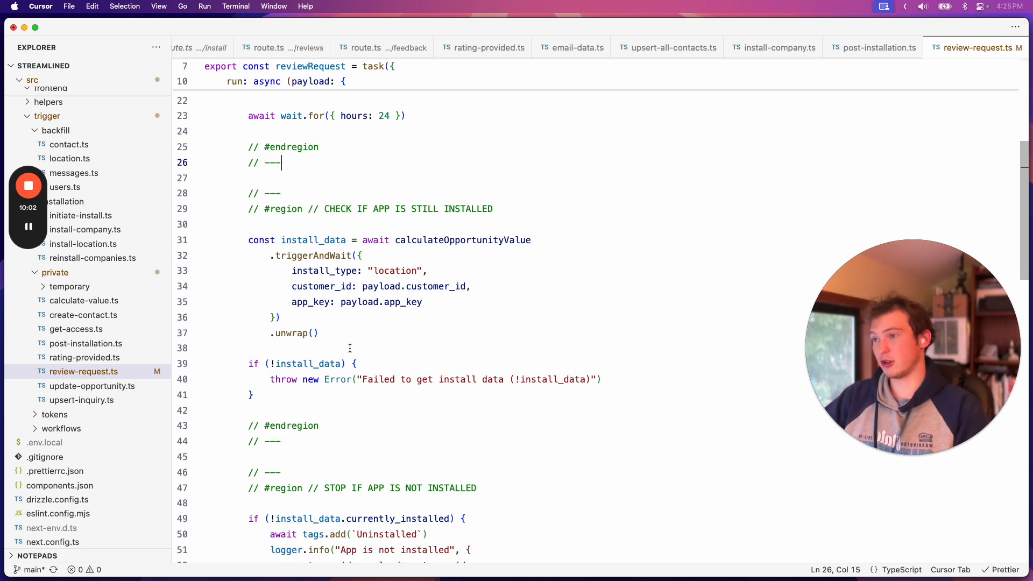
{"action": "scroll", "coordinate": [272, 358], "scroll_direction": "down", "scroll_amount": 4}
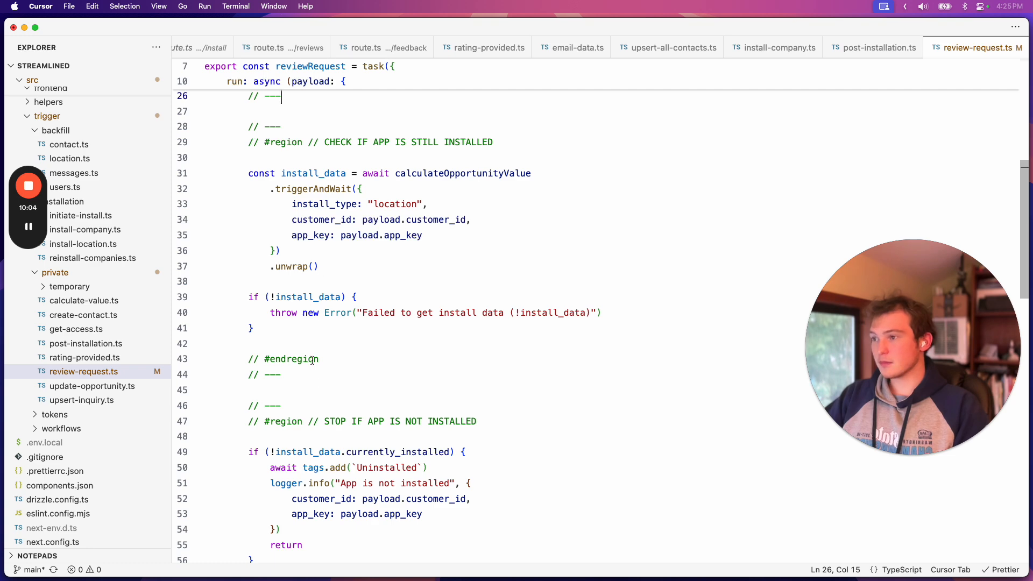
{"action": "left_click_drag", "start_coordinate": [324, 375], "coordinate": [247, 127]}
{"action": "left_click", "coordinate": [280, 157]}
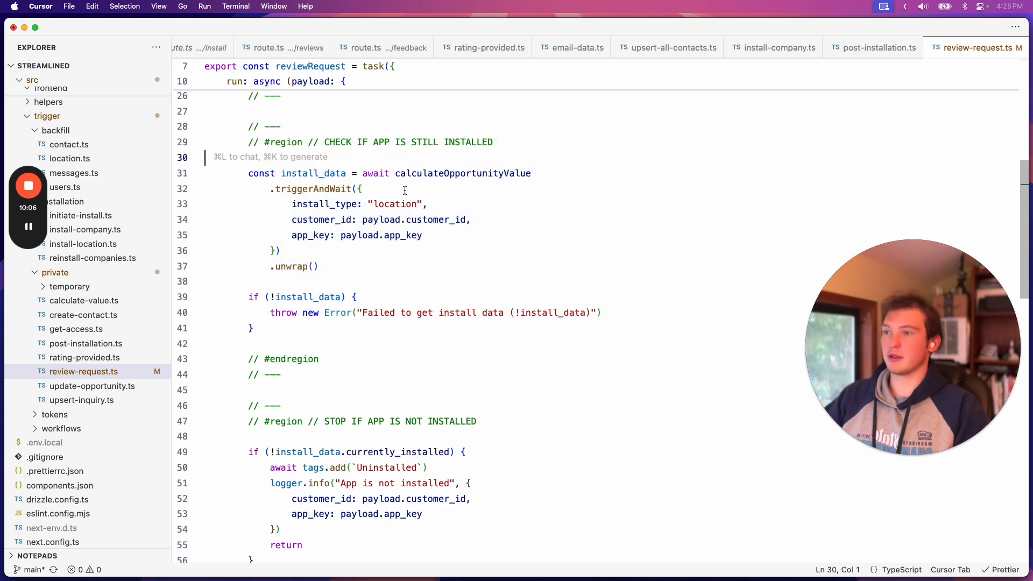
Examine the STOP IF APP IS NOT INSTALLED and INVOKE CRM WORKFLOW regions, including the webhook URL and review_link body
{"action": "scroll", "coordinate": [276, 346], "scroll_direction": "down", "scroll_amount": 5}
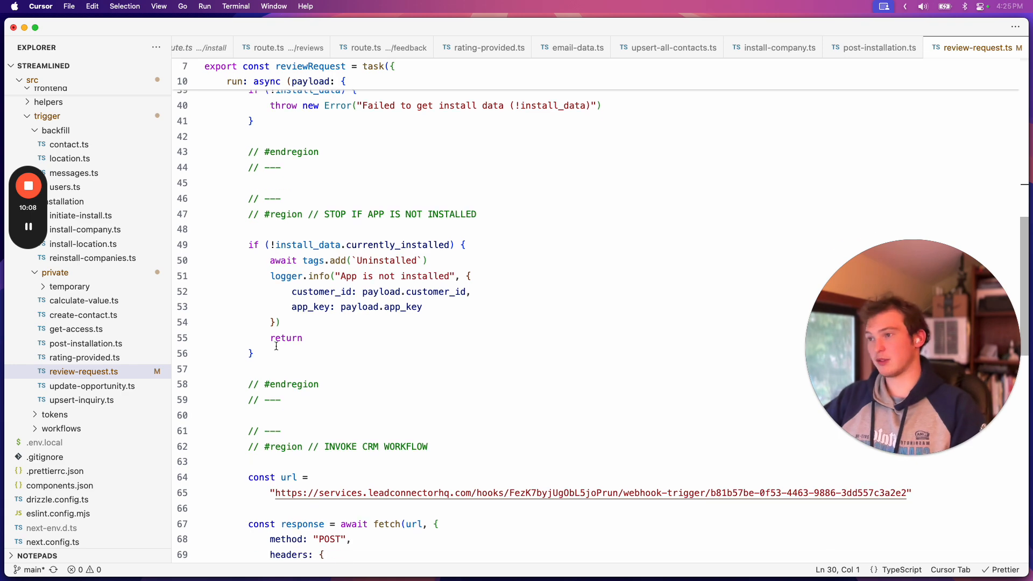
{"action": "scroll", "coordinate": [324, 393], "scroll_direction": "down", "scroll_amount": 8}
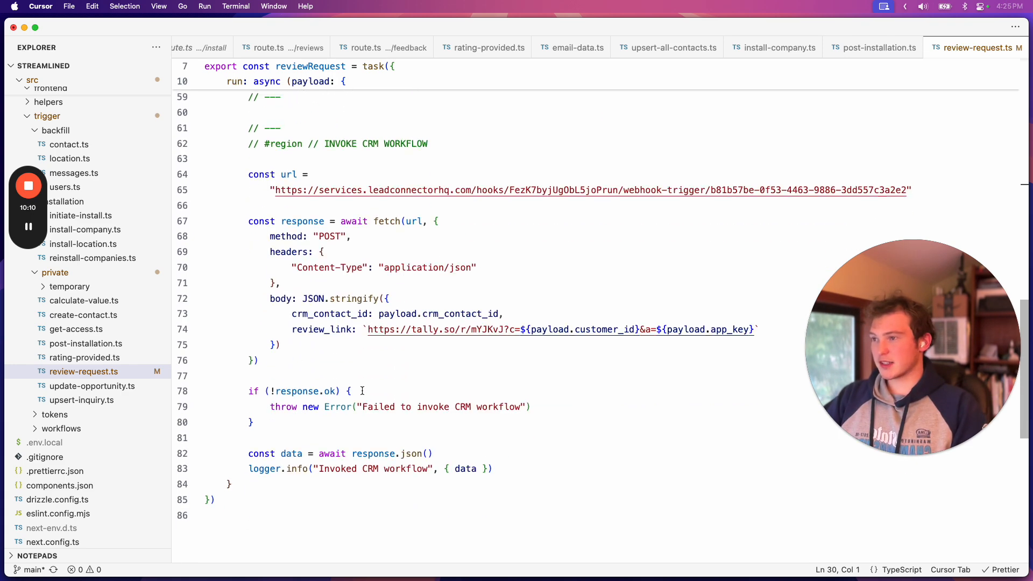
{"action": "left_click", "coordinate": [344, 165]}
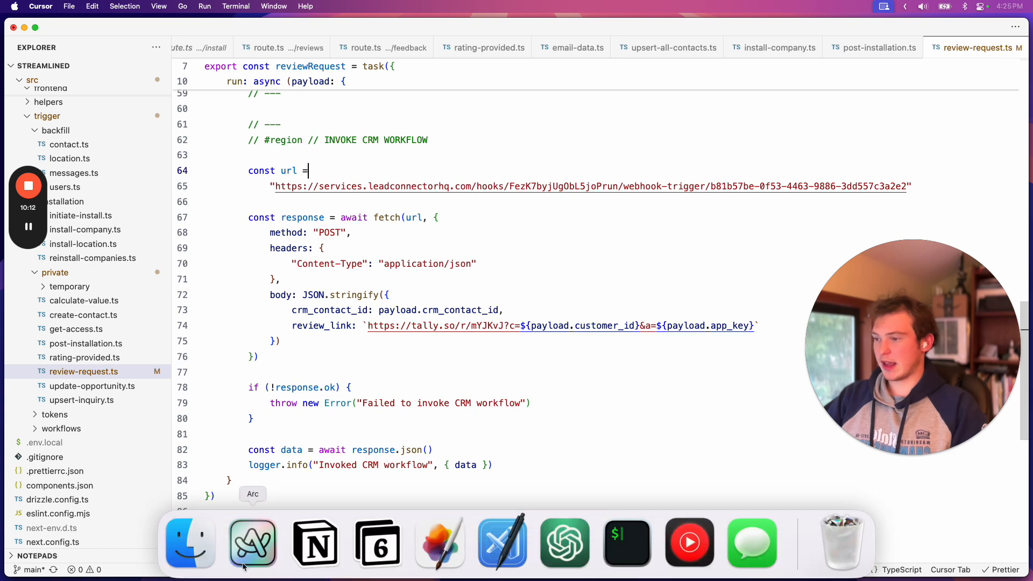
Switch to Arc, open the Review Request workflow and open its Review Request SMS action
{"action": "left_click", "coordinate": [253, 538]}
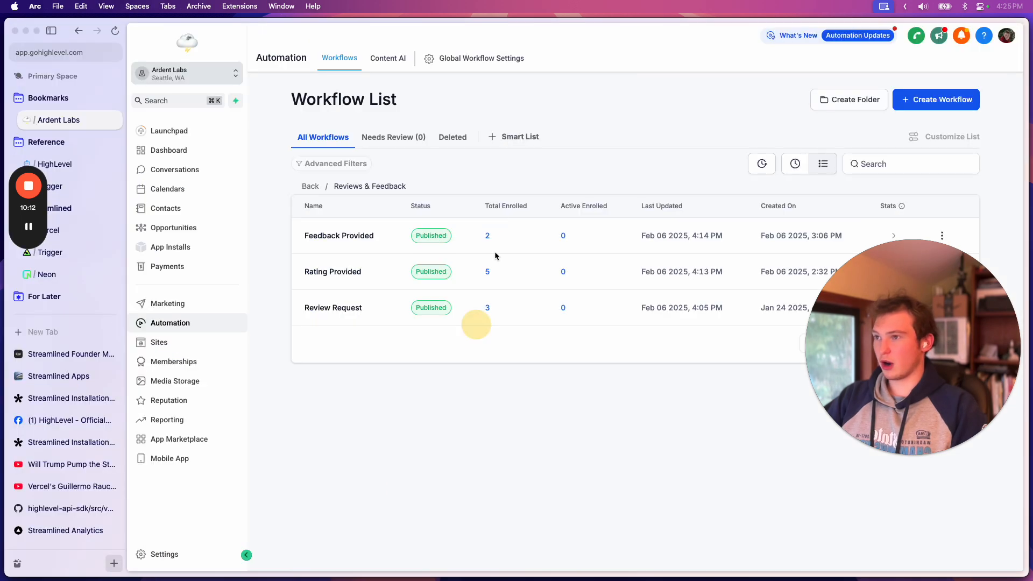
{"action": "left_click", "coordinate": [340, 307]}
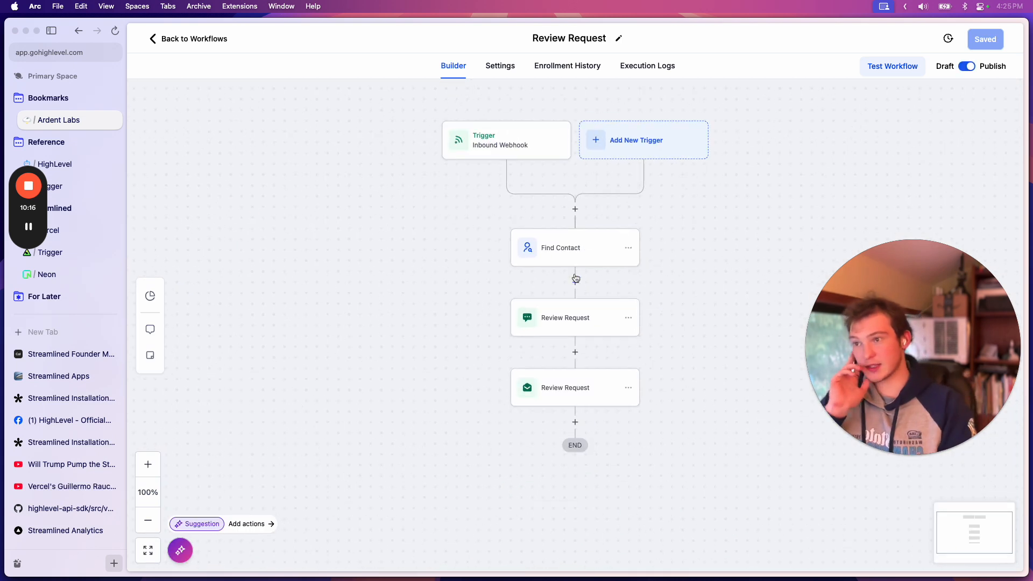
{"action": "left_click_drag", "start_coordinate": [887, 341], "coordinate": [366, 308]}
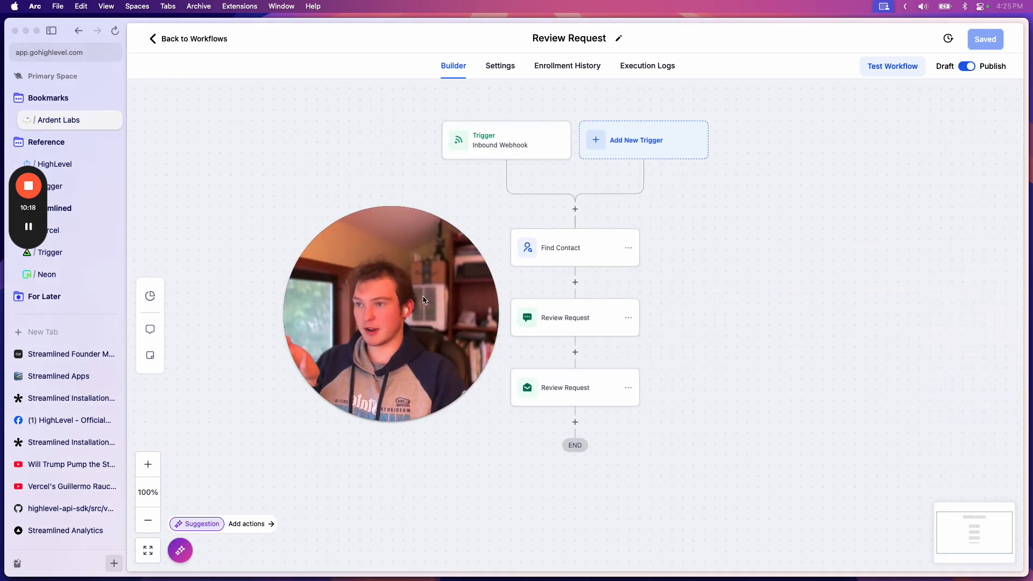
{"action": "left_click", "coordinate": [570, 320]}
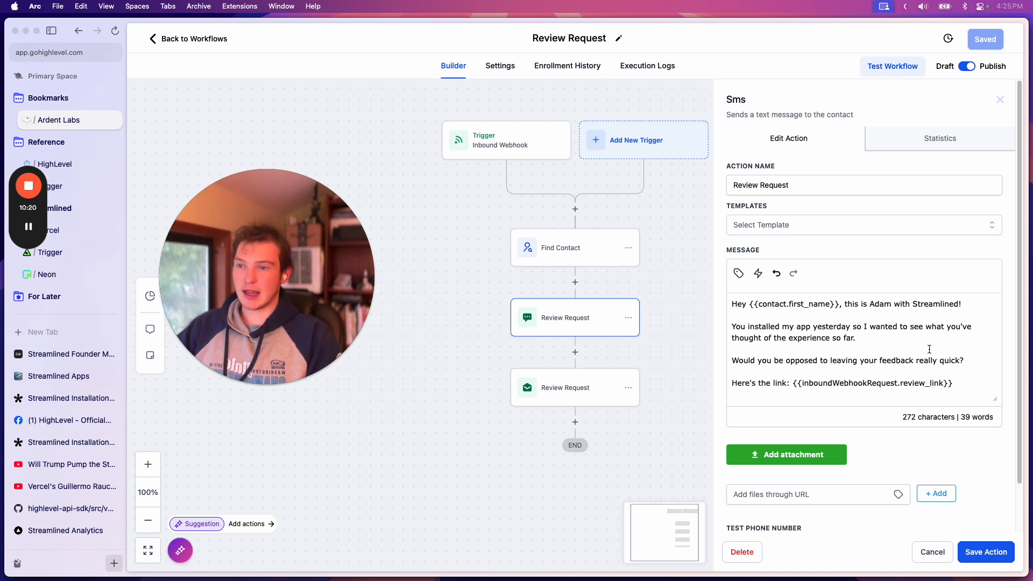
Highlight the SMS sentence about having installed the app yesterday and wanting to hear about the experience, then clear the selection
{"action": "left_click", "coordinate": [887, 338]}
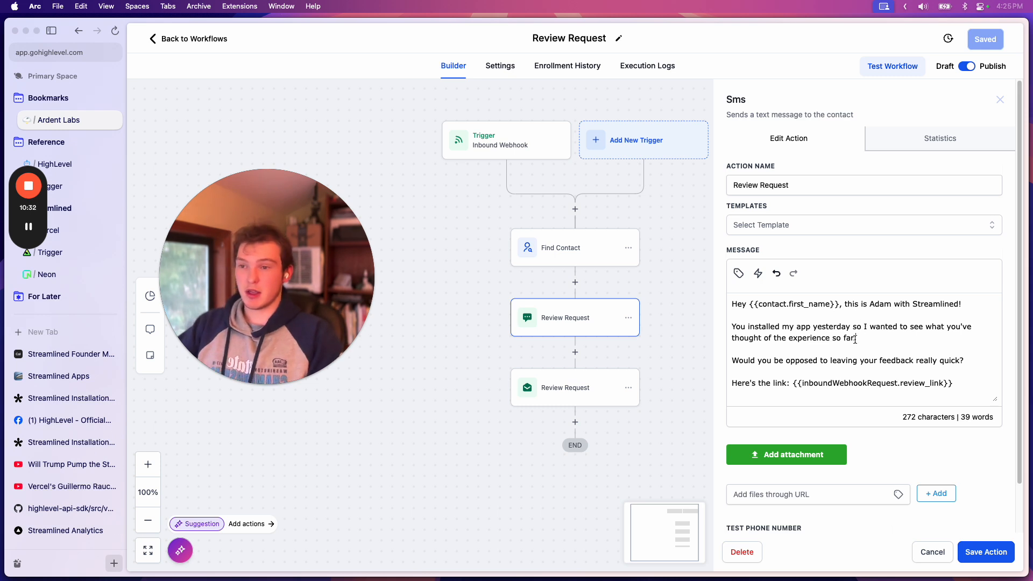
{"action": "left_click_drag", "start_coordinate": [856, 339], "coordinate": [743, 327]}
{"action": "left_click", "coordinate": [891, 334]}
{"action": "left_click_drag", "start_coordinate": [865, 341], "coordinate": [791, 332]}
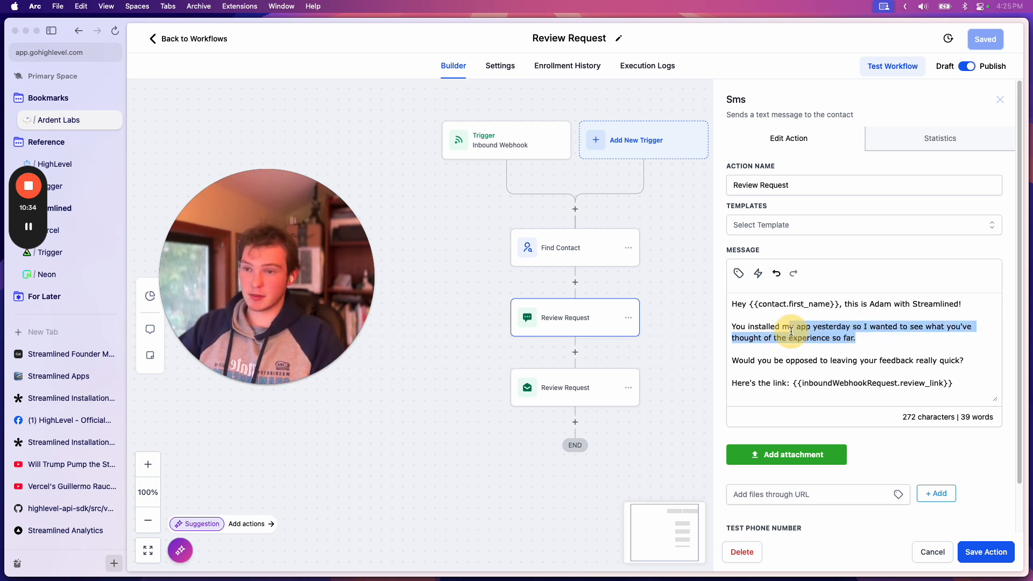
{"action": "left_click", "coordinate": [877, 335]}
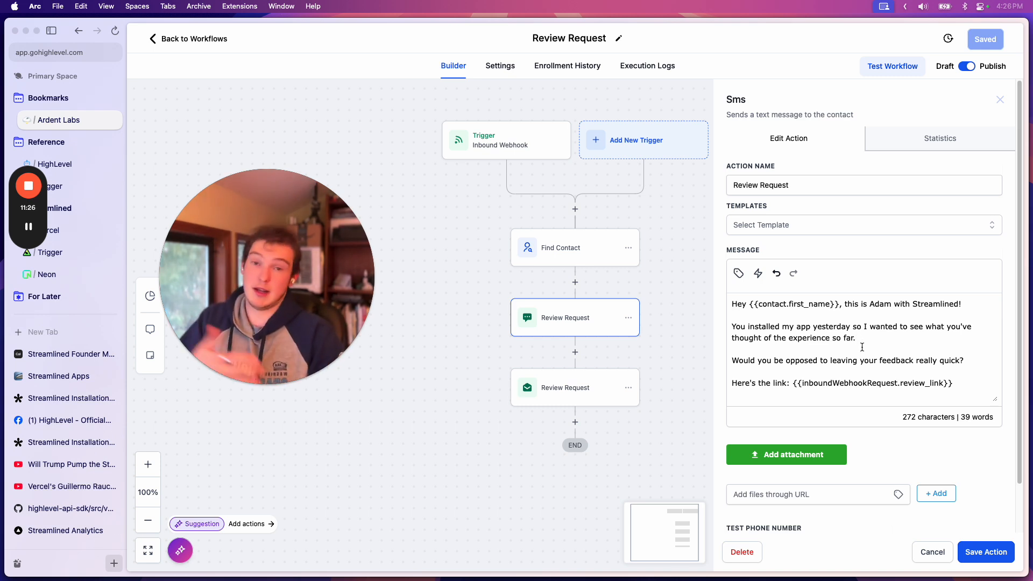
Highlight the SMS wording "what you've thought of the experience so far" in parts and clear the selection
{"action": "left_click_drag", "start_coordinate": [865, 335], "coordinate": [982, 326]}
{"action": "left_click", "coordinate": [845, 328]}
{"action": "left_click", "coordinate": [907, 319]}
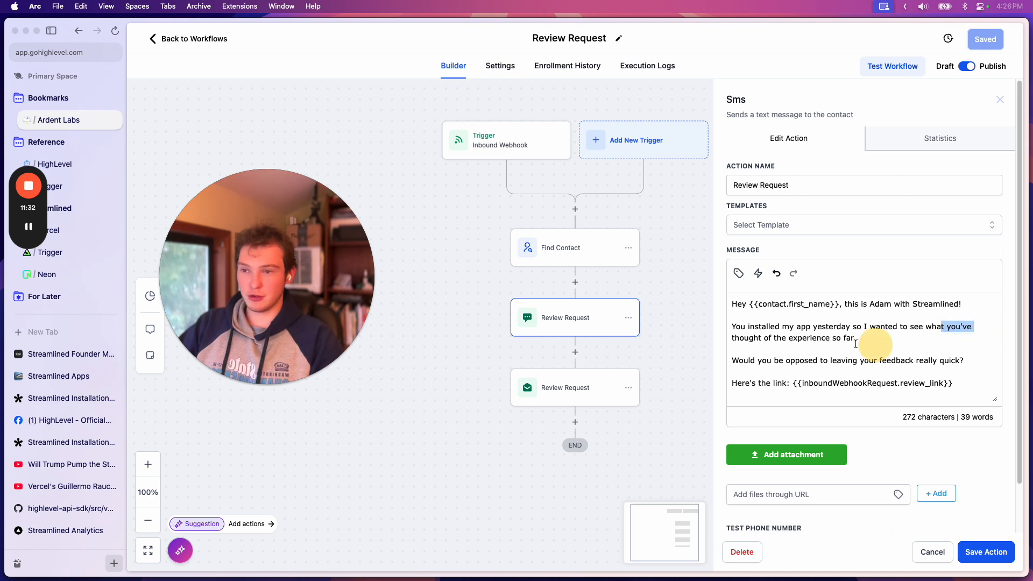
{"action": "left_click", "coordinate": [886, 335]}
{"action": "left_click_drag", "start_coordinate": [884, 338], "coordinate": [745, 341]}
{"action": "left_click", "coordinate": [829, 344]}
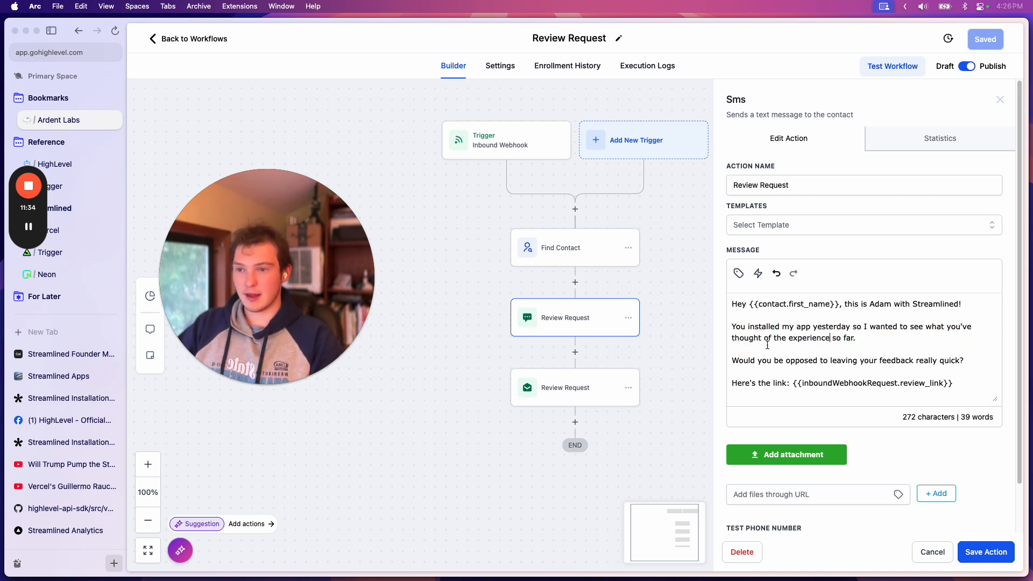
Highlight the phrase "you be opposed to leaving" in the SMS feedback question, then clear the selection
{"action": "scroll", "coordinate": [800, 355], "scroll_direction": "down", "scroll_amount": 1}
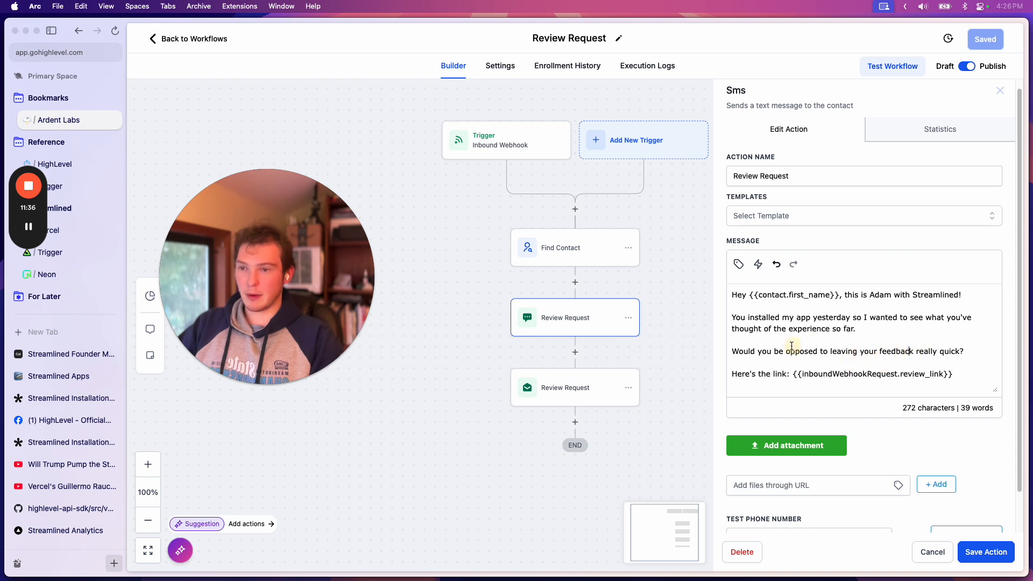
{"action": "left_click_drag", "start_coordinate": [759, 351], "coordinate": [823, 353]}
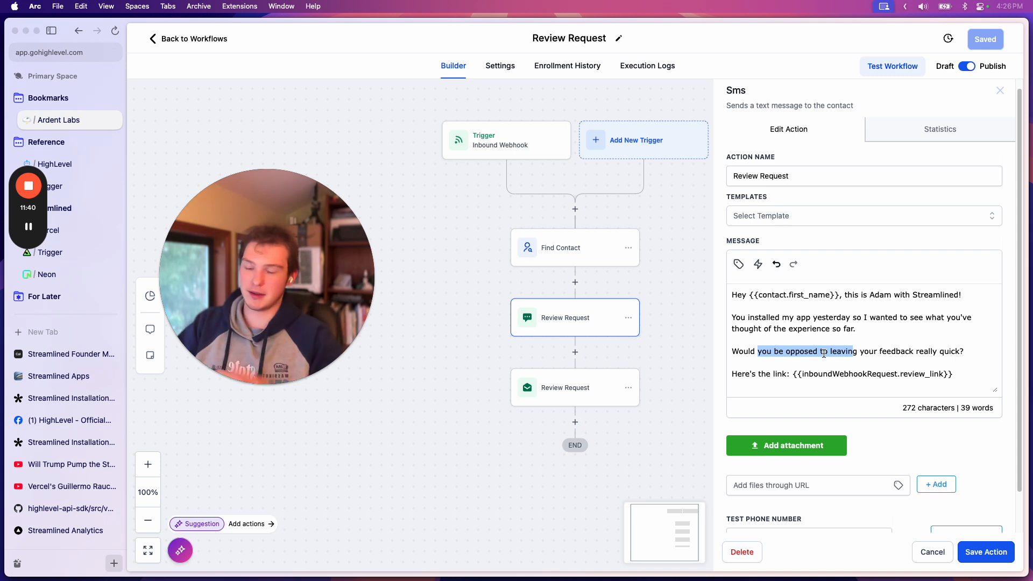
{"action": "left_click", "coordinate": [823, 353]}
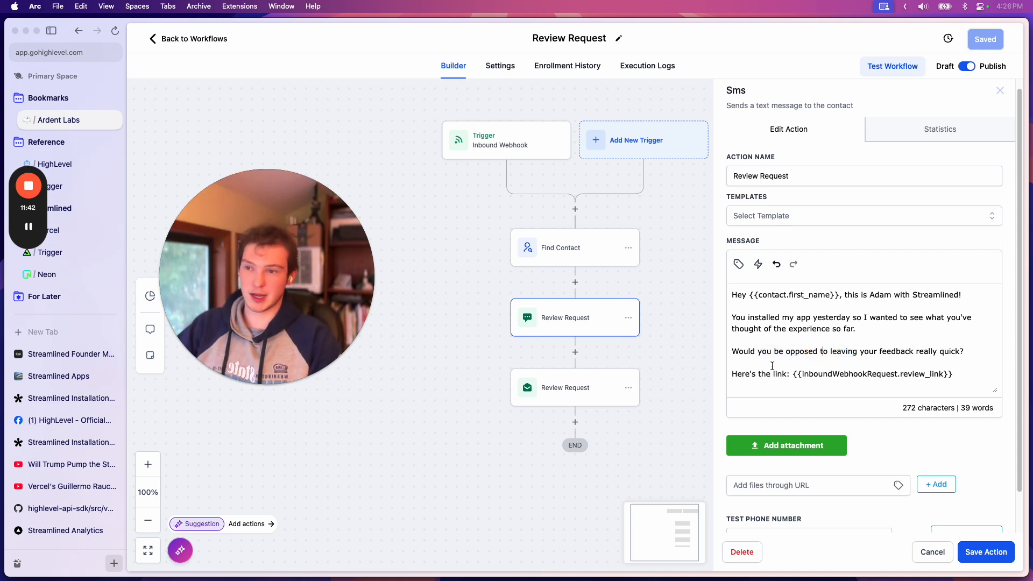
{"action": "left_click_drag", "start_coordinate": [756, 353], "coordinate": [857, 353]}
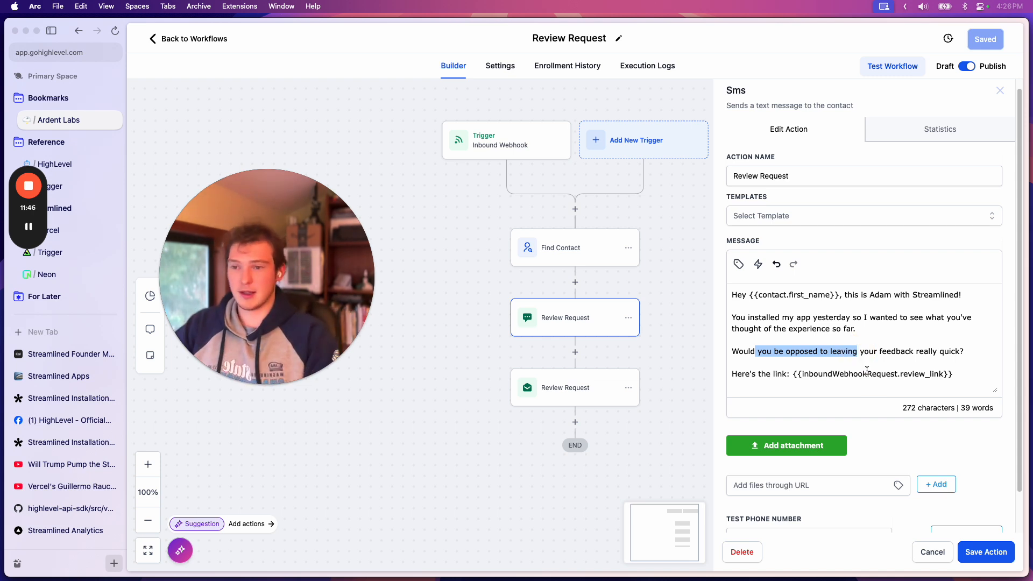
{"action": "left_click", "coordinate": [904, 350]}
Highlight the SMS line containing the inboundWebhookRequest.review_link variable and clear the selection
{"action": "left_click_drag", "start_coordinate": [953, 374], "coordinate": [798, 378]}
{"action": "left_click_drag", "start_coordinate": [732, 351], "coordinate": [733, 374]}
{"action": "left_click", "coordinate": [964, 354]}
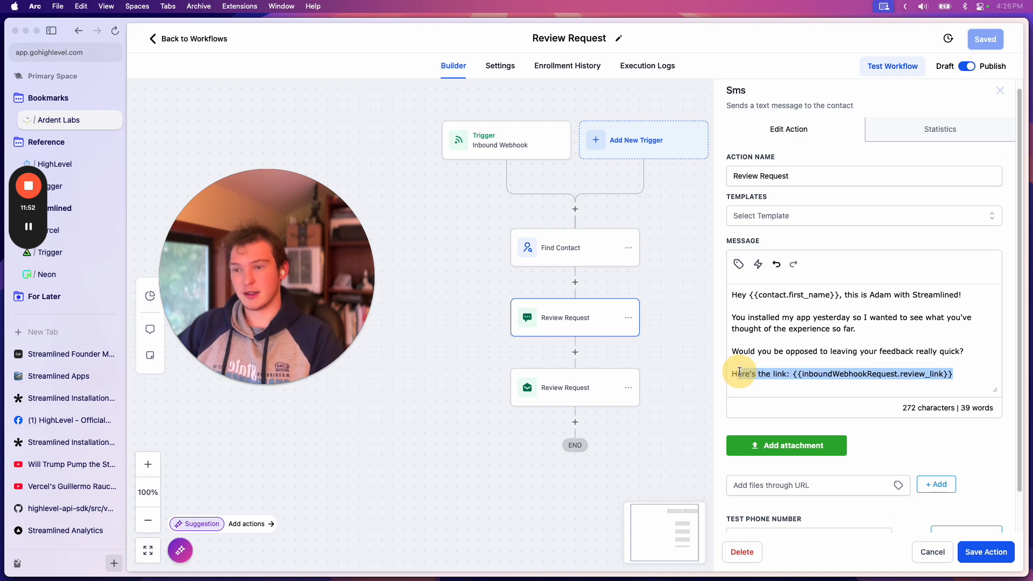
{"action": "left_click", "coordinate": [833, 374]}
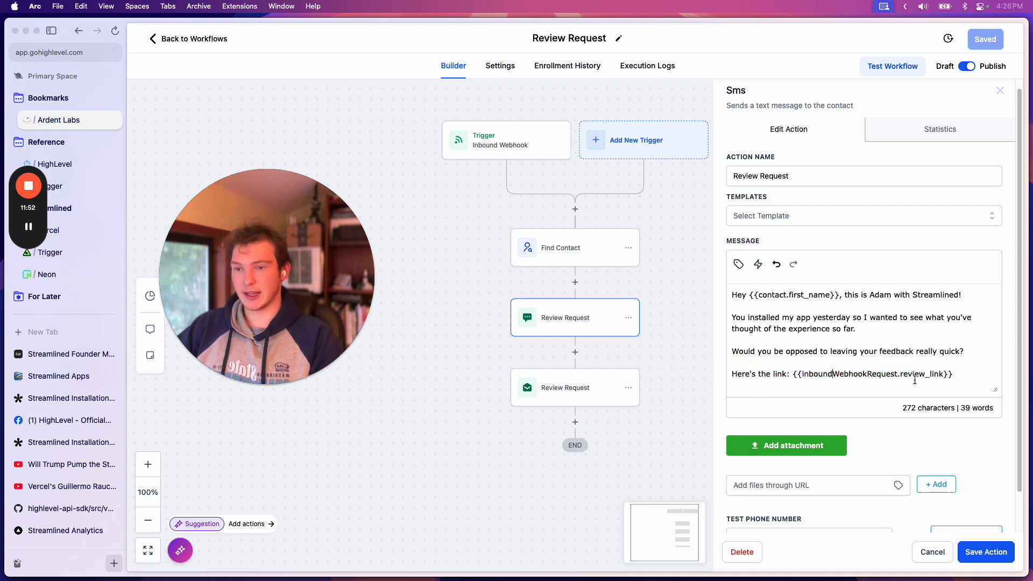
Open the Review Request email action and examine its sender fields, subject and message
{"action": "left_click", "coordinate": [609, 389]}
{"action": "scroll", "coordinate": [818, 366], "scroll_direction": "down", "scroll_amount": 4}
{"action": "scroll", "coordinate": [818, 368], "scroll_direction": "down", "scroll_amount": 2}
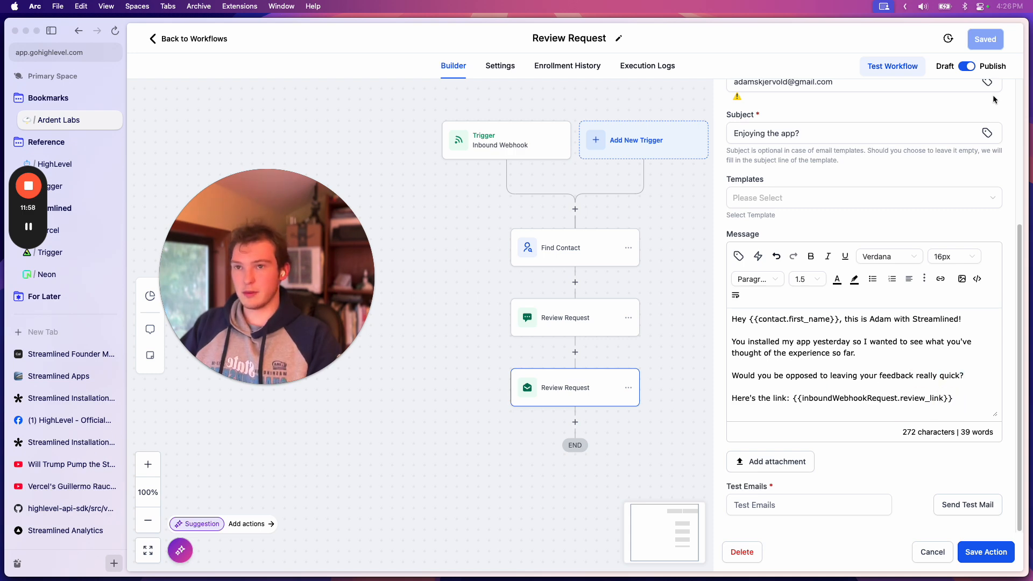
{"action": "scroll", "coordinate": [986, 113], "scroll_direction": "up", "scroll_amount": 6}
{"action": "scroll", "coordinate": [752, 195], "scroll_direction": "down", "scroll_amount": 3}
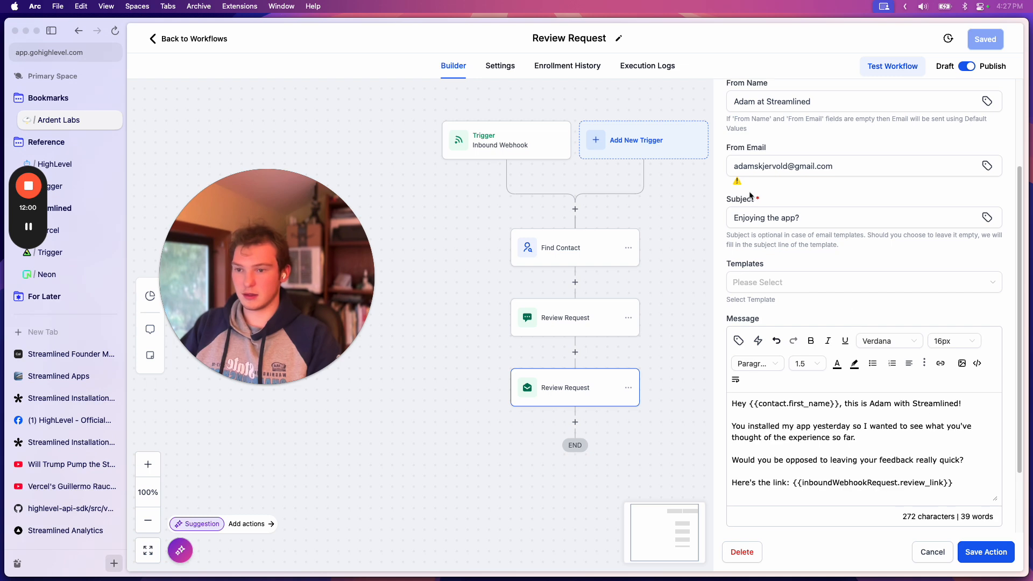
Switch to Cursor and highlight the c=${payload.customer_id} parameter of the review_link URL in review-request.ts
{"action": "left_click", "coordinate": [502, 540]}
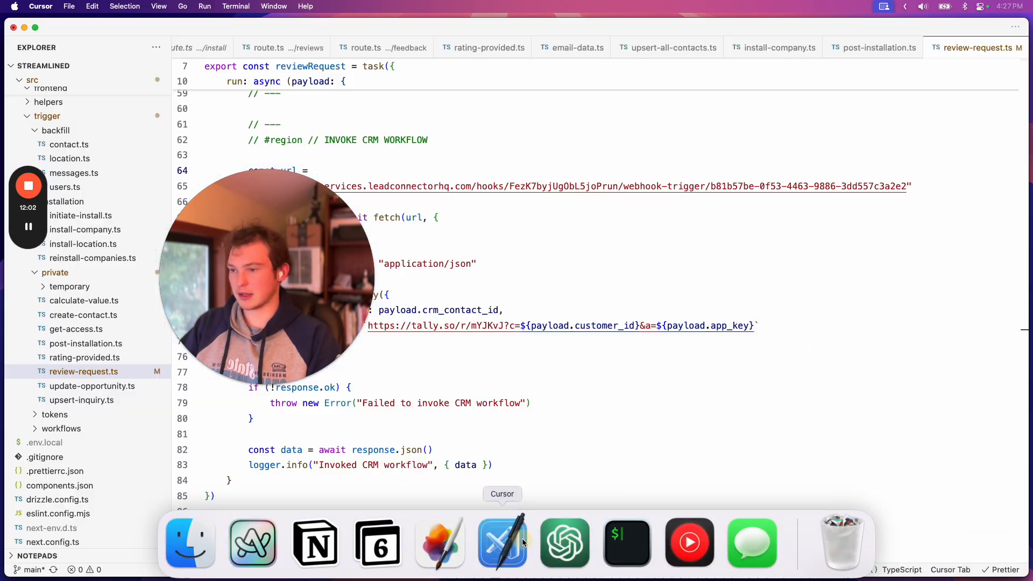
{"action": "left_click", "coordinate": [413, 344]}
{"action": "left_click_drag", "start_coordinate": [497, 246], "coordinate": [907, 200]}
{"action": "scroll", "coordinate": [489, 345], "scroll_direction": "down", "scroll_amount": 1}
{"action": "left_click", "coordinate": [540, 320]}
{"action": "left_click_drag", "start_coordinate": [365, 323], "coordinate": [641, 322]}
{"action": "left_click", "coordinate": [421, 324]}
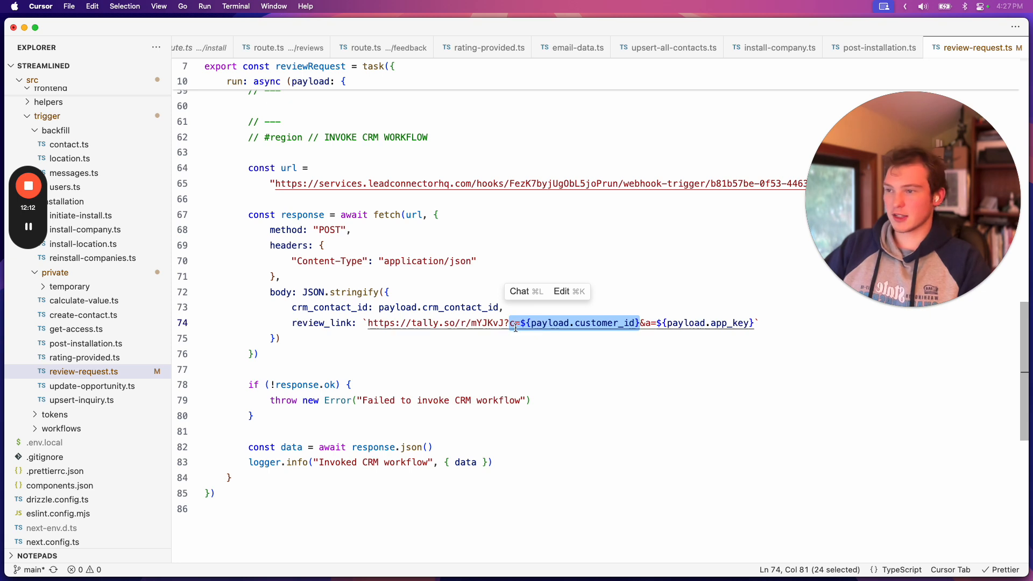
Highlight the single-letter parameter names c and a in the review_link URL
{"action": "left_click", "coordinate": [515, 323]}
{"action": "left_click_drag", "start_coordinate": [515, 323], "coordinate": [510, 323]}
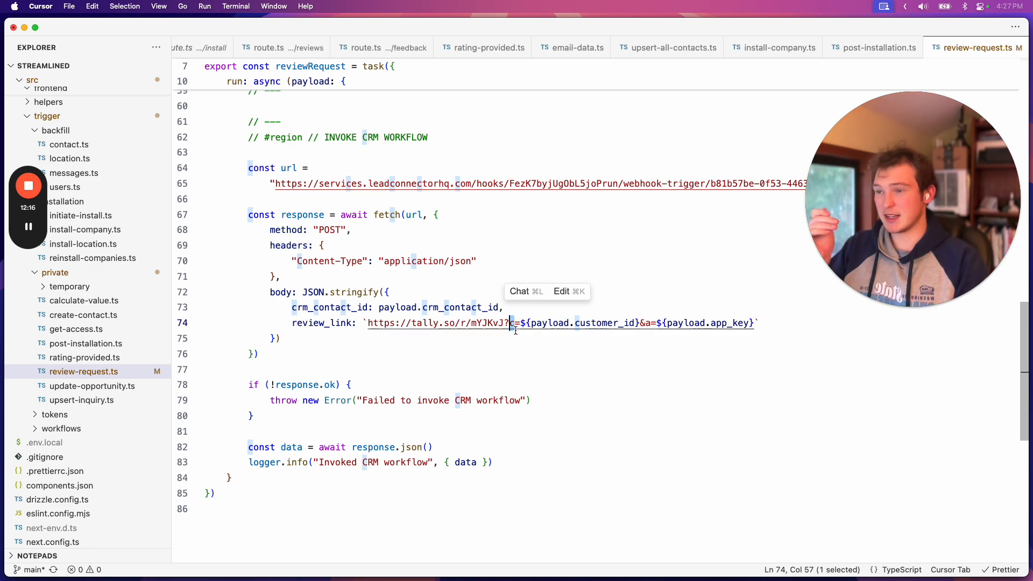
{"action": "left_click", "coordinate": [649, 324]}
{"action": "left_click_drag", "start_coordinate": [650, 323], "coordinate": [653, 324]}
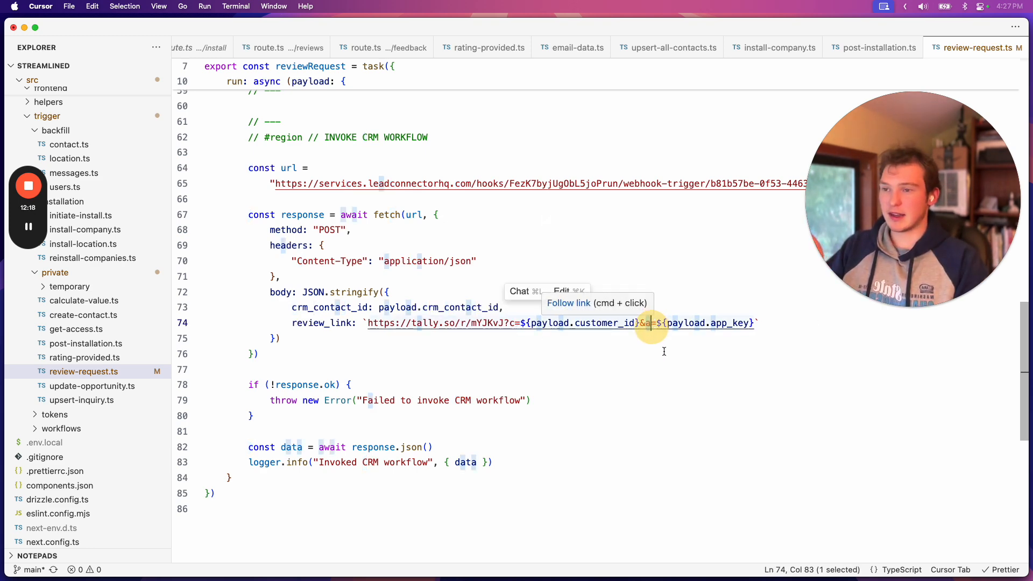
Switch to Arc, check the review_link line of the email message and save the Review Request email action
{"action": "mouse_move", "coordinate": [372, 574]}
{"action": "left_click", "coordinate": [251, 541]}
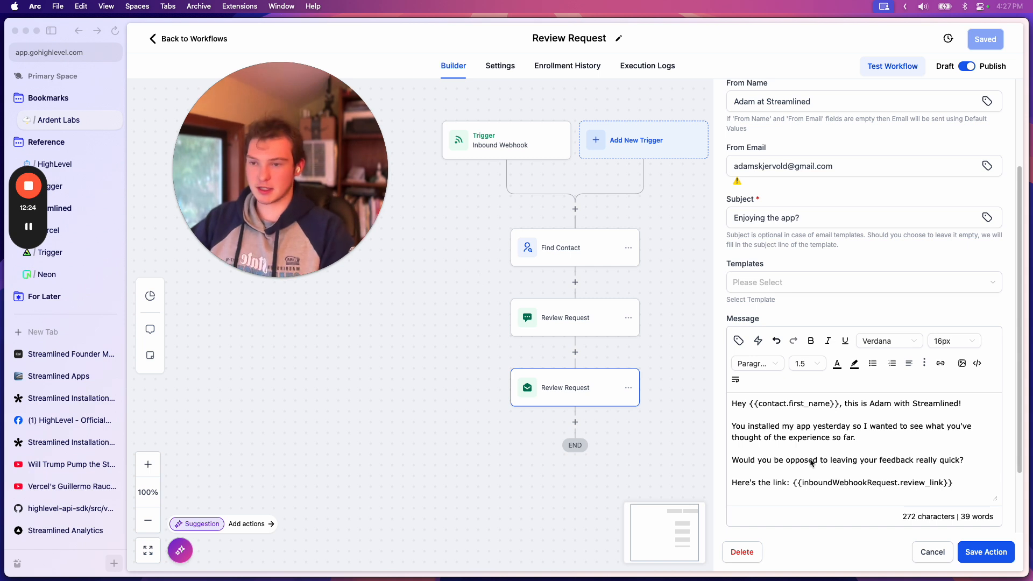
{"action": "scroll", "coordinate": [816, 459], "scroll_direction": "down", "scroll_amount": 3}
{"action": "left_click", "coordinate": [962, 398]}
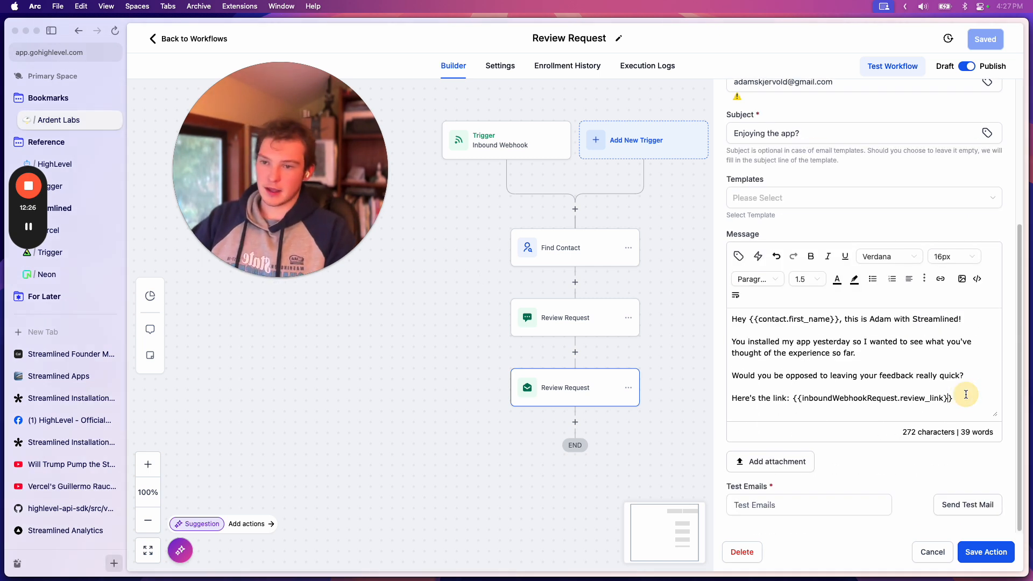
{"action": "left_click", "coordinate": [961, 548]}
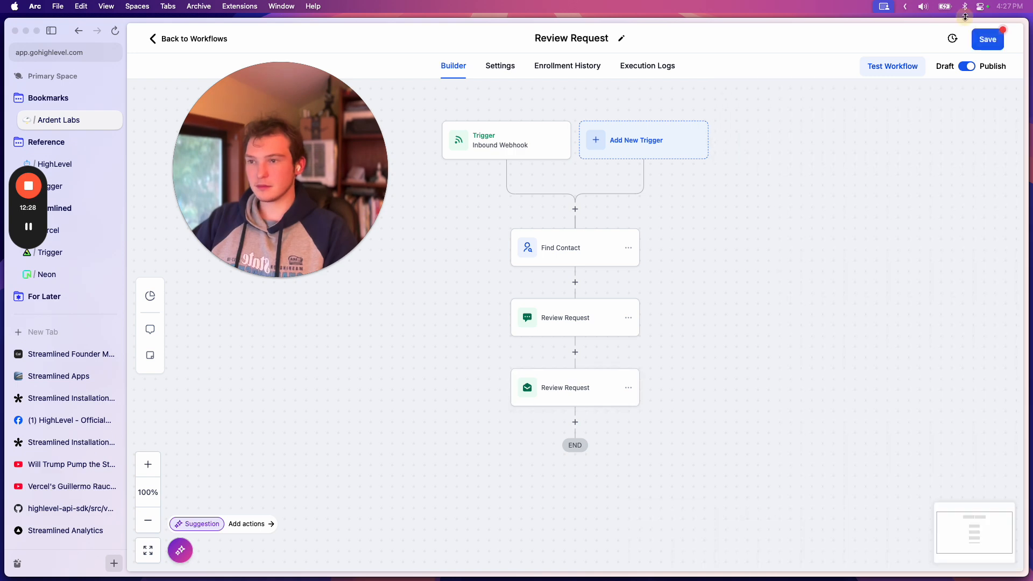
Leave the workflow, open Conversations and find the review request text in the most recent conversation
{"action": "left_click", "coordinate": [196, 41]}
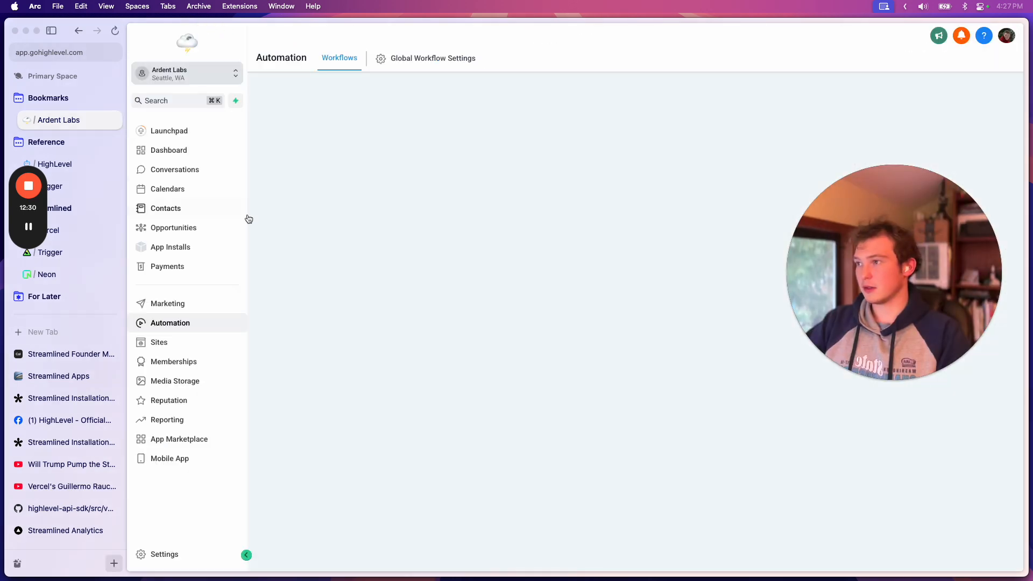
{"action": "left_click", "coordinate": [178, 171]}
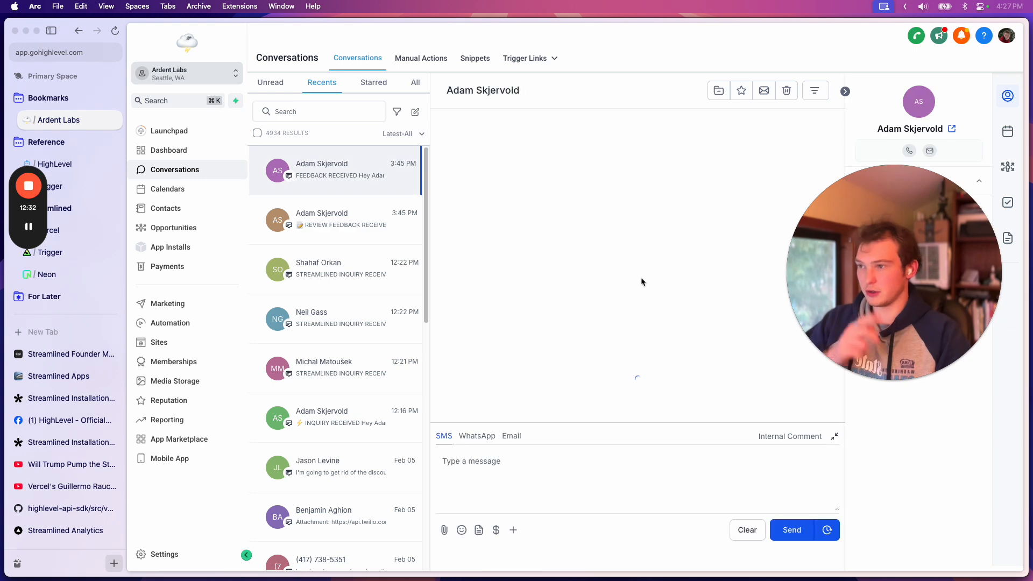
{"action": "scroll", "coordinate": [603, 340], "scroll_direction": "up", "scroll_amount": 15}
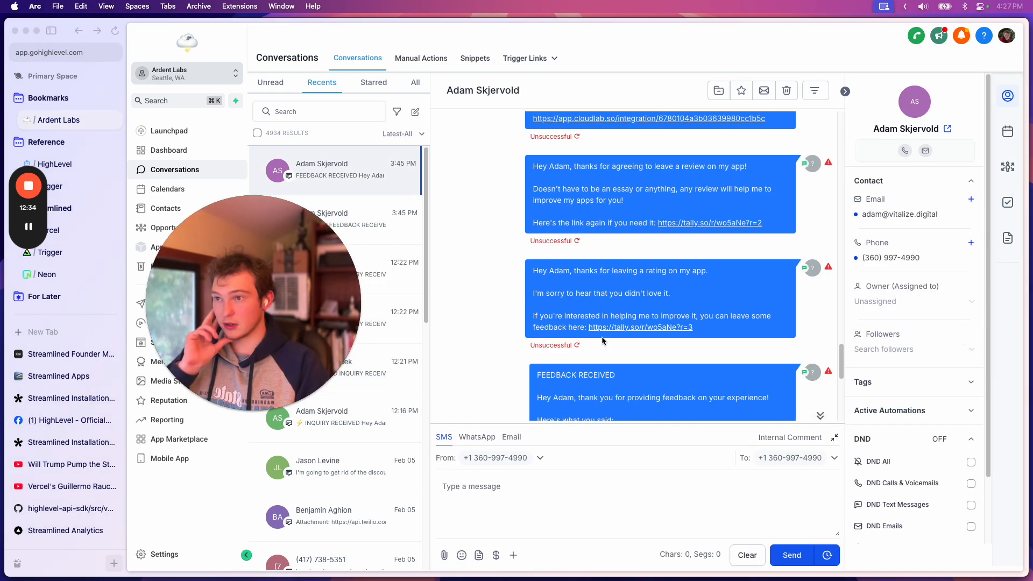
{"action": "scroll", "coordinate": [603, 340], "scroll_direction": "up", "scroll_amount": 5}
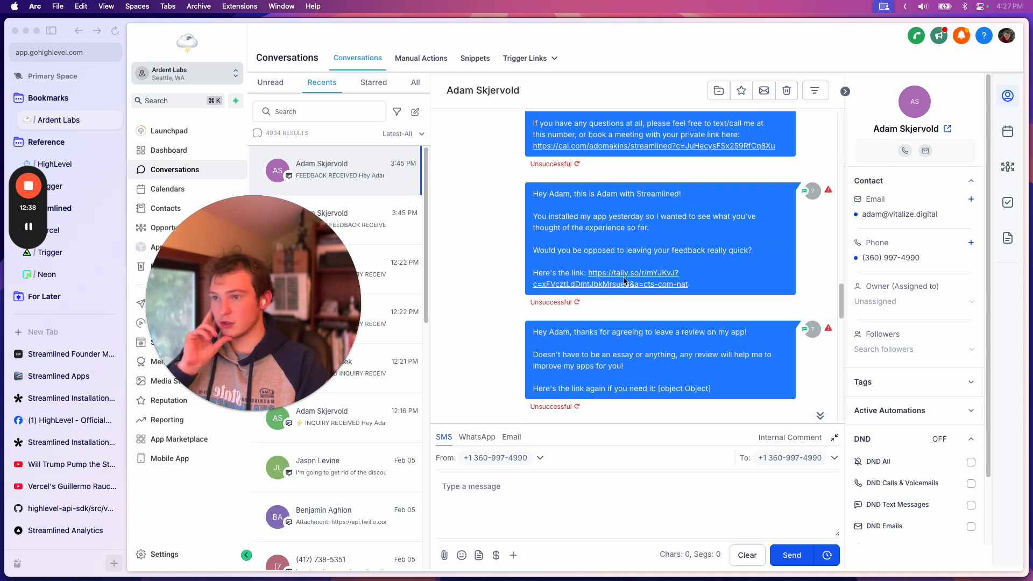
Open the tally.so link from the review request text and expand the form preview into a full tab
{"action": "left_click", "coordinate": [548, 285]}
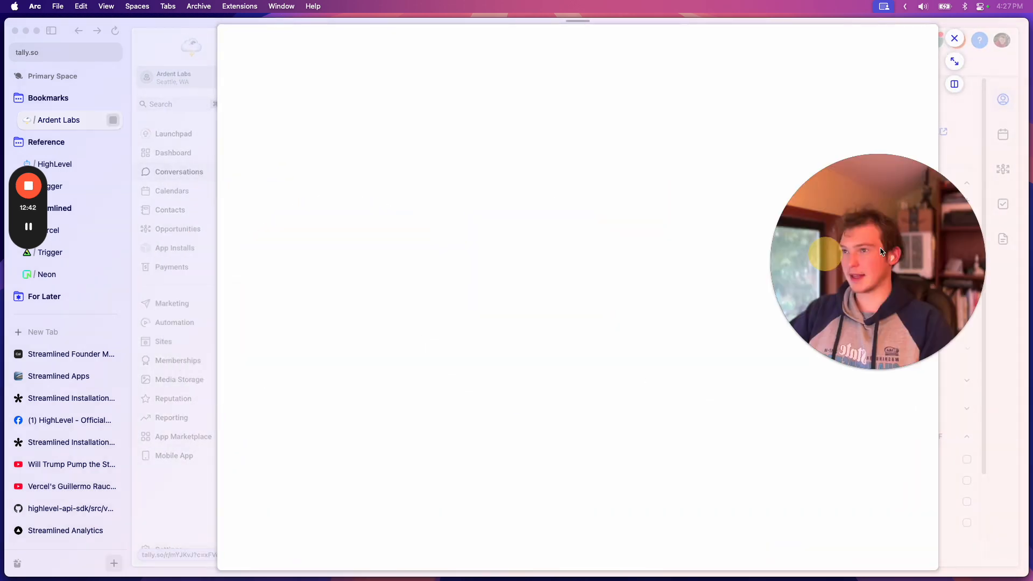
{"action": "left_click", "coordinate": [953, 58]}
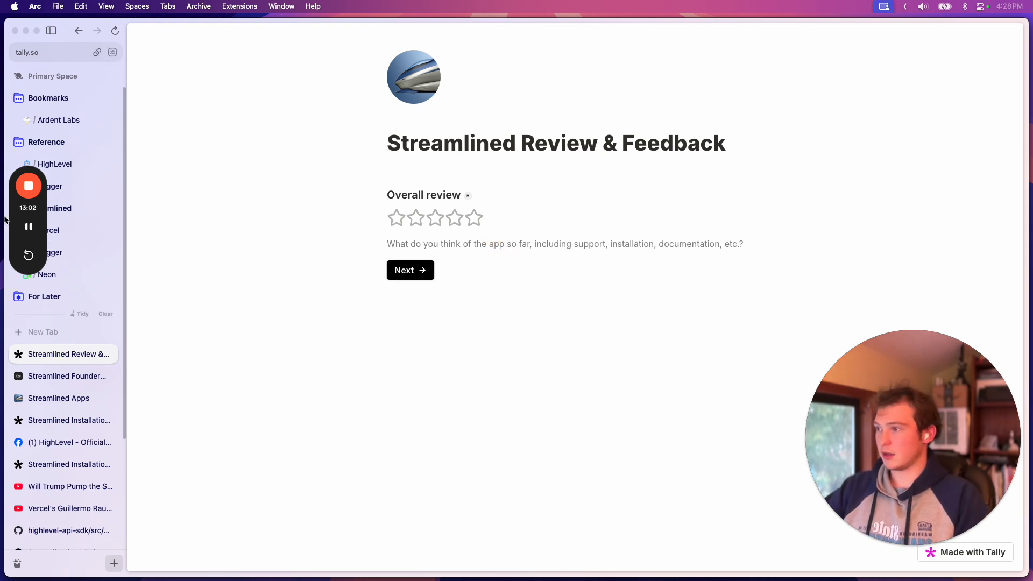
{"action": "left_click_drag", "start_coordinate": [35, 170], "coordinate": [358, 240]}
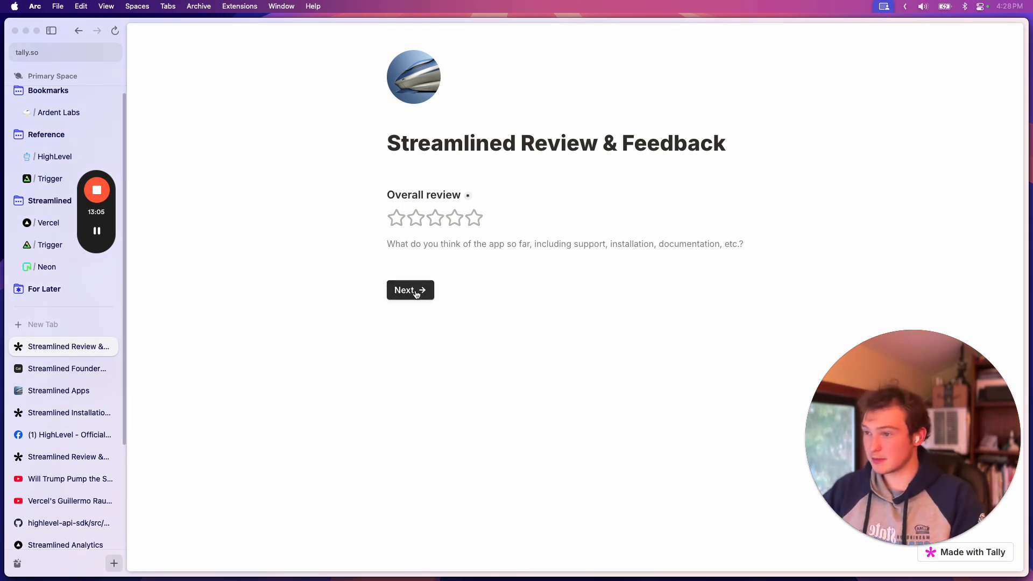
{"action": "left_click", "coordinate": [520, 253]}
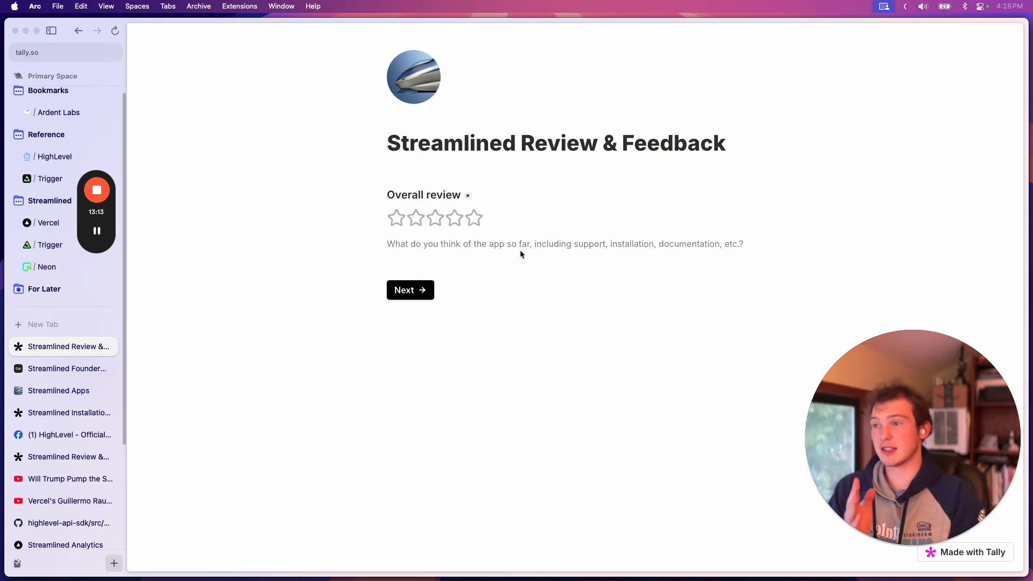
Rate the app two stars, continue to the low-rating page and highlight its apology and feedback text
{"action": "left_click", "coordinate": [420, 218]}
{"action": "left_click", "coordinate": [419, 290]}
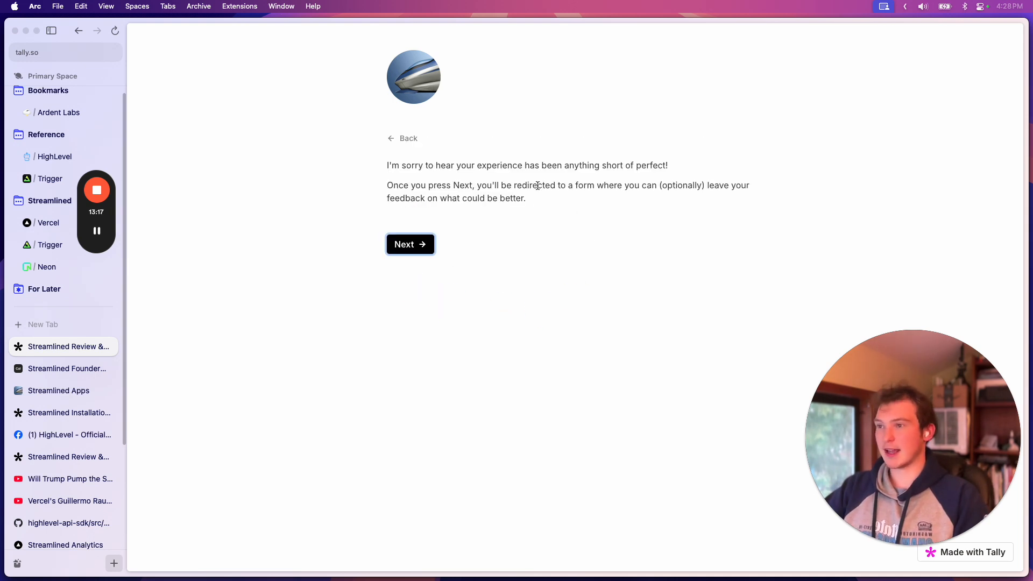
{"action": "left_click_drag", "start_coordinate": [526, 198], "coordinate": [380, 161]}
{"action": "left_click", "coordinate": [517, 185]}
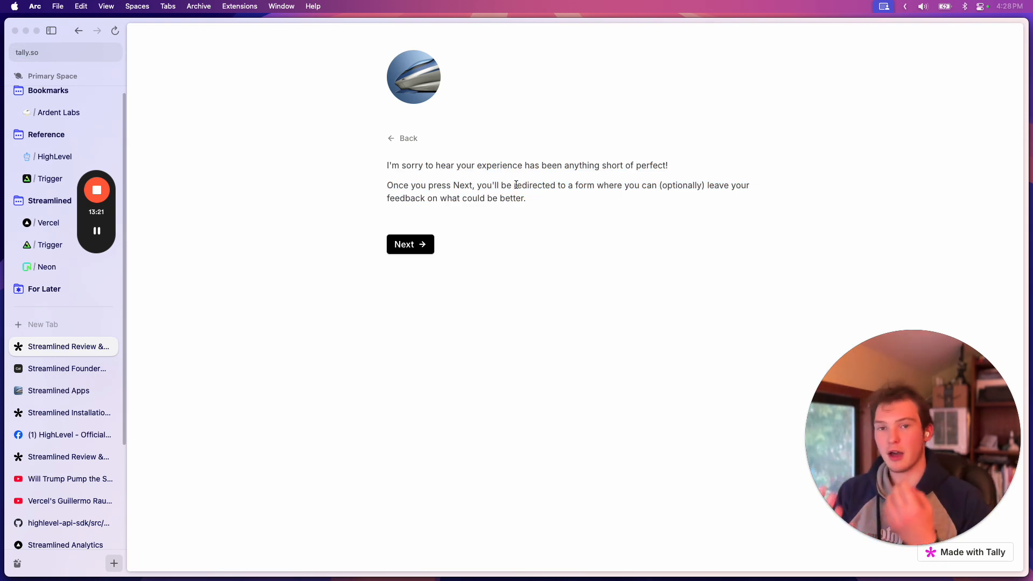
{"action": "left_click_drag", "start_coordinate": [567, 206], "coordinate": [369, 166]}
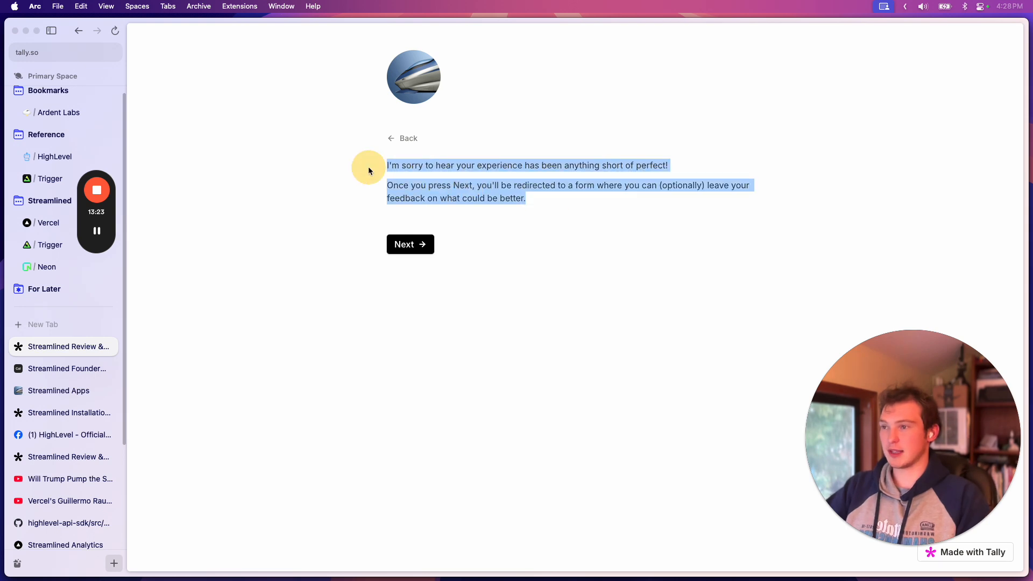
{"action": "left_click", "coordinate": [369, 166]}
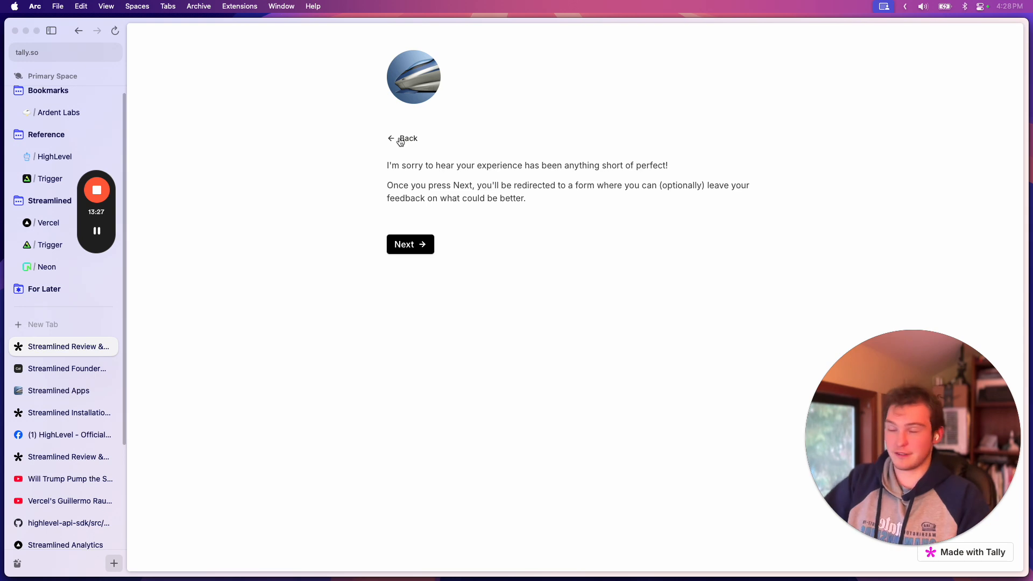
Go back, change the overall review to five stars and continue to the marketplace review request text
{"action": "left_click", "coordinate": [401, 140]}
{"action": "left_click", "coordinate": [478, 215]}
{"action": "left_click", "coordinate": [410, 290]}
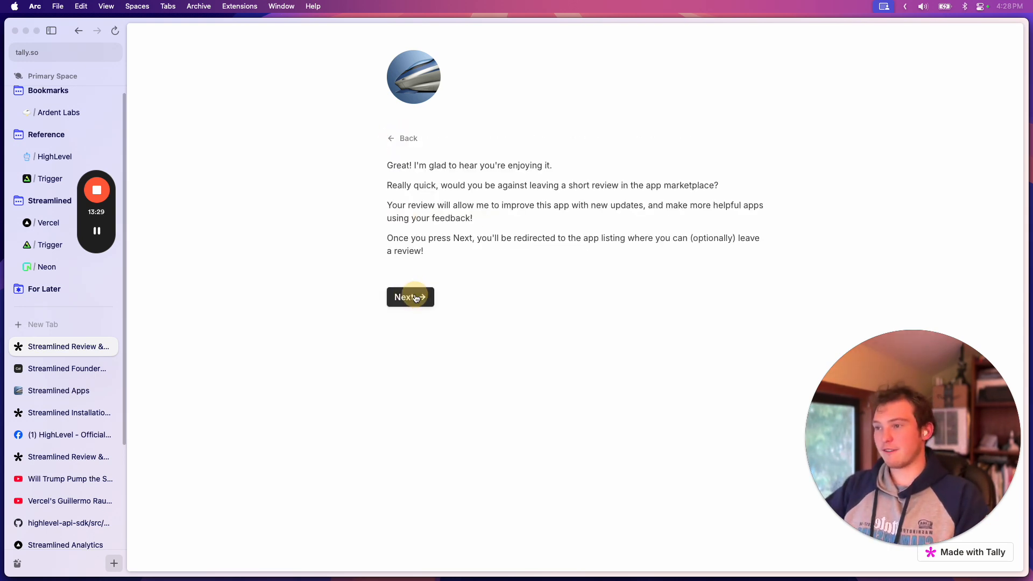
{"action": "triple_click", "coordinate": [456, 238]}
{"action": "left_click", "coordinate": [434, 186]}
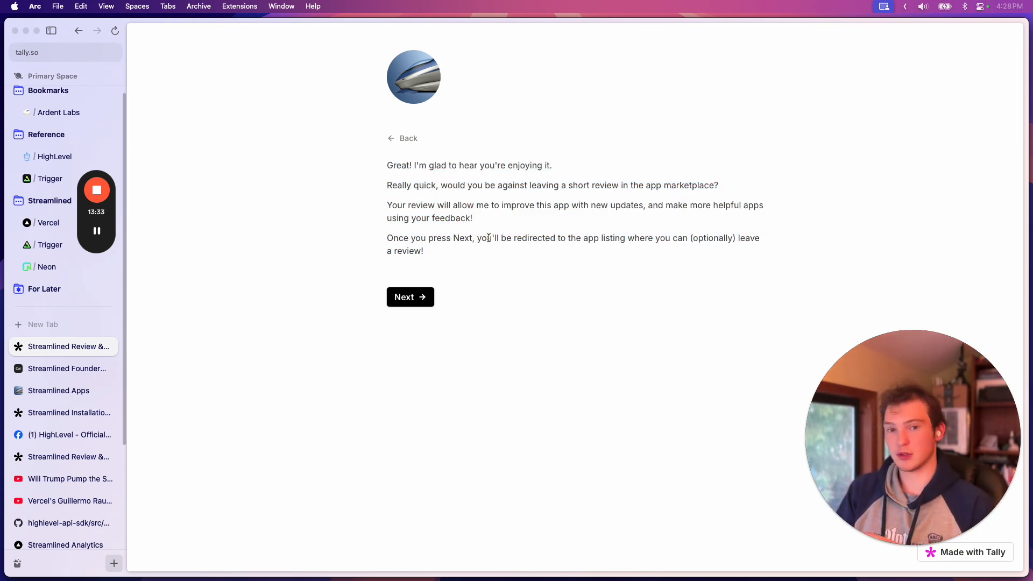
Revisit the five-star rating page and proceed through the review form to the app listing
{"action": "left_click", "coordinate": [396, 139]}
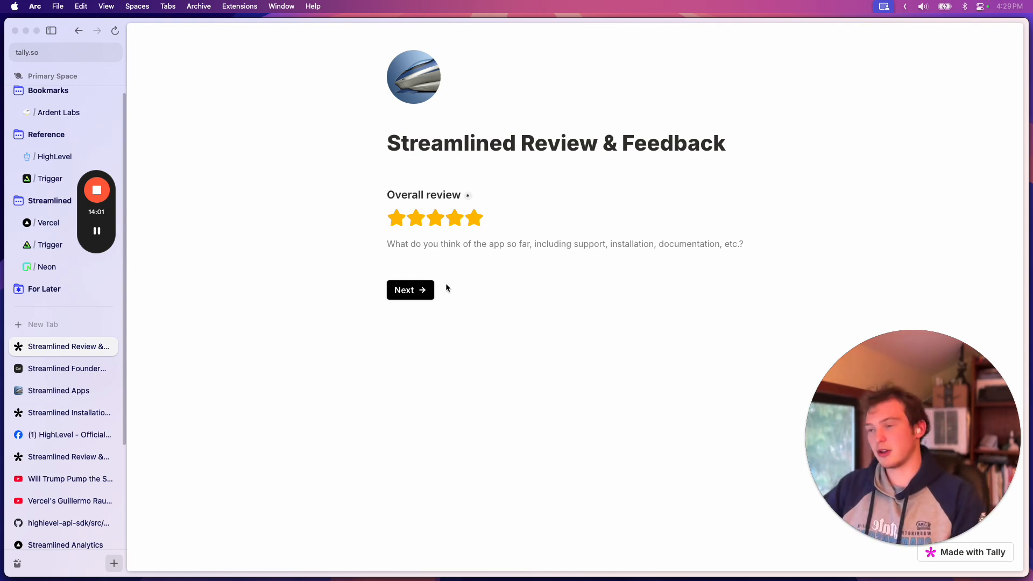
{"action": "left_click", "coordinate": [427, 289]}
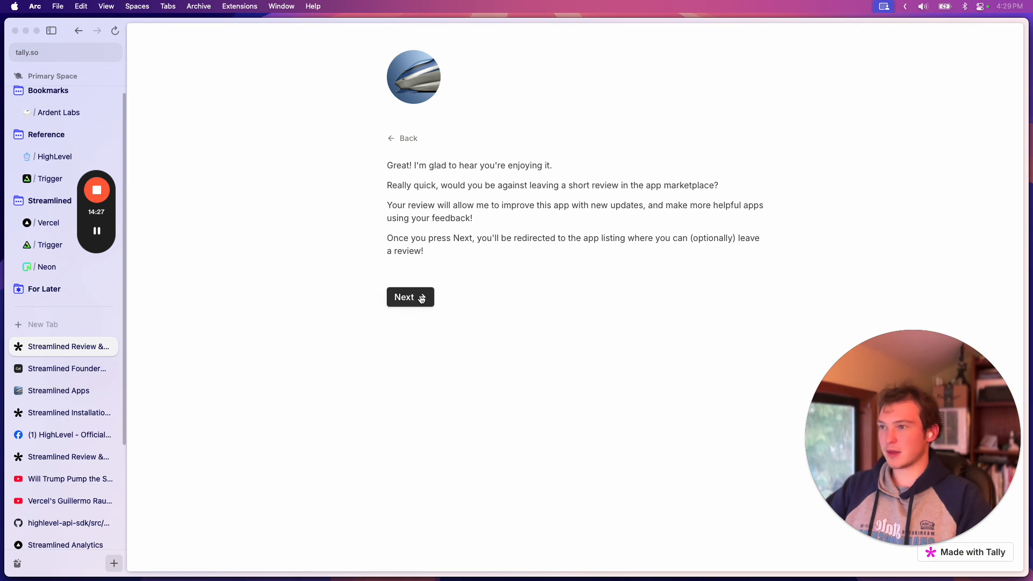
{"action": "left_click", "coordinate": [408, 141]}
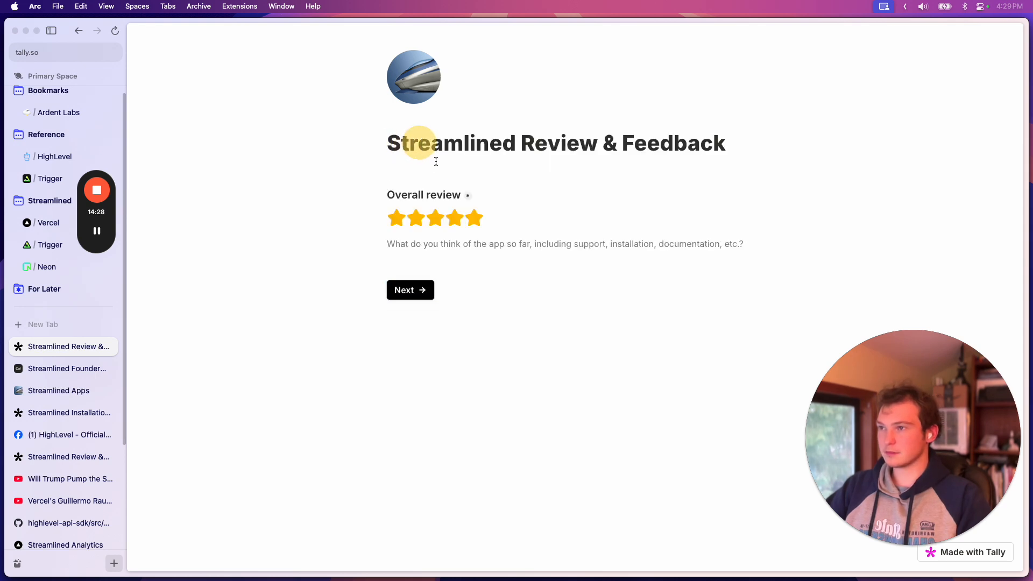
{"action": "left_click", "coordinate": [423, 293]}
{"action": "left_click", "coordinate": [424, 298]}
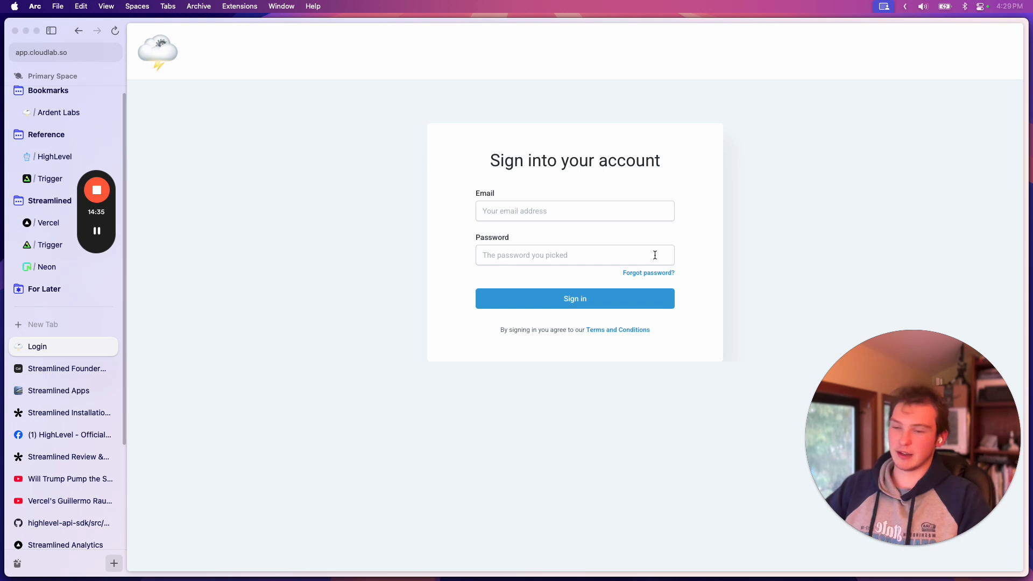
{"action": "key", "text": "super+l"}
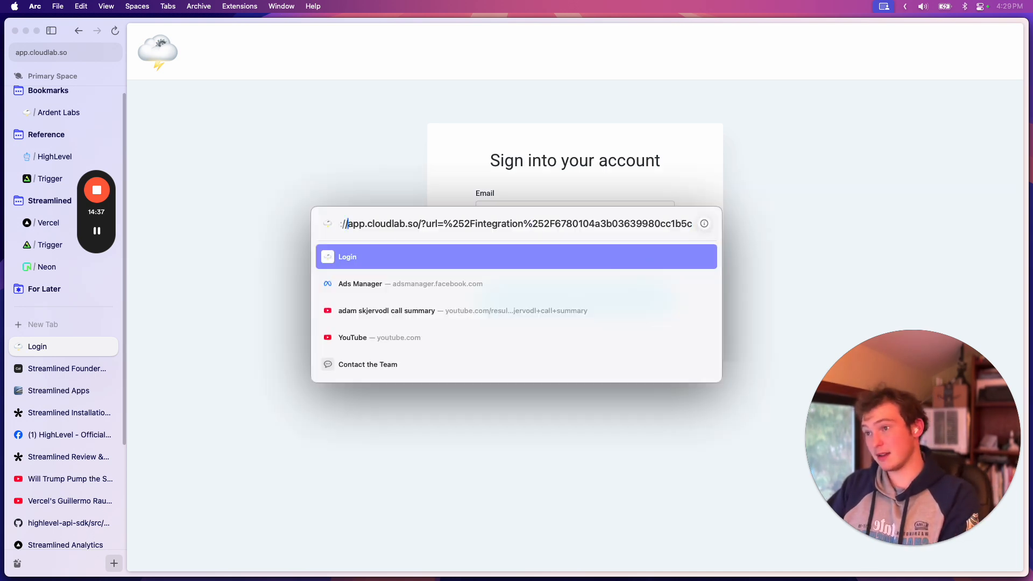
{"action": "key", "text": "alt+Right"}
{"action": "key", "text": "alt+BackSpace"}
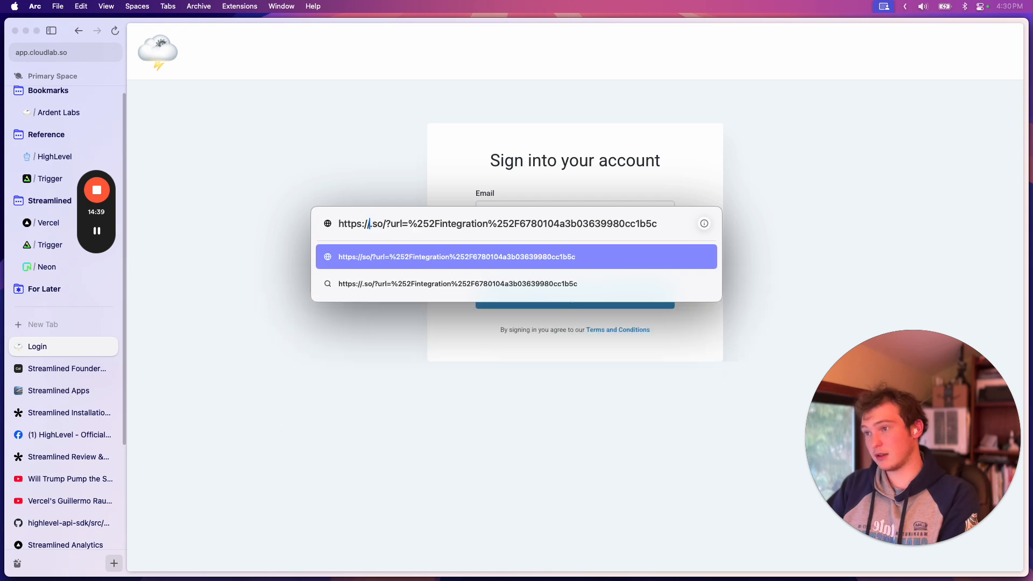
{"action": "type", "text": "go"}
{"action": "type", "text": "highle"}
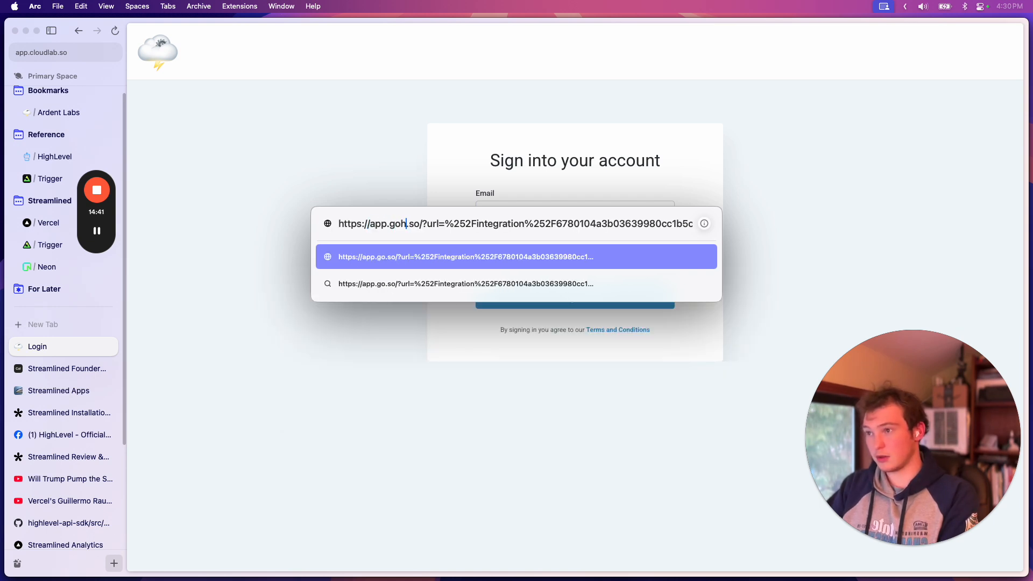
{"action": "key", "text": "Escape"}
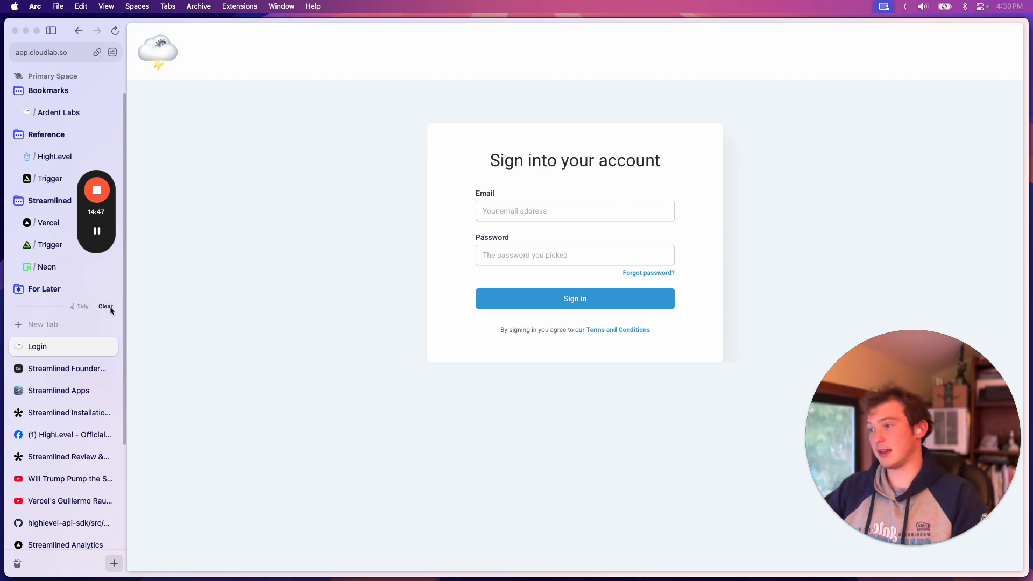
Open the Ardent Labs conversation, highlight the quoted comments in the FEEDBACK RECEIVED text and look over the earlier review texts
{"action": "left_click_drag", "start_coordinate": [94, 174], "coordinate": [973, 44]}
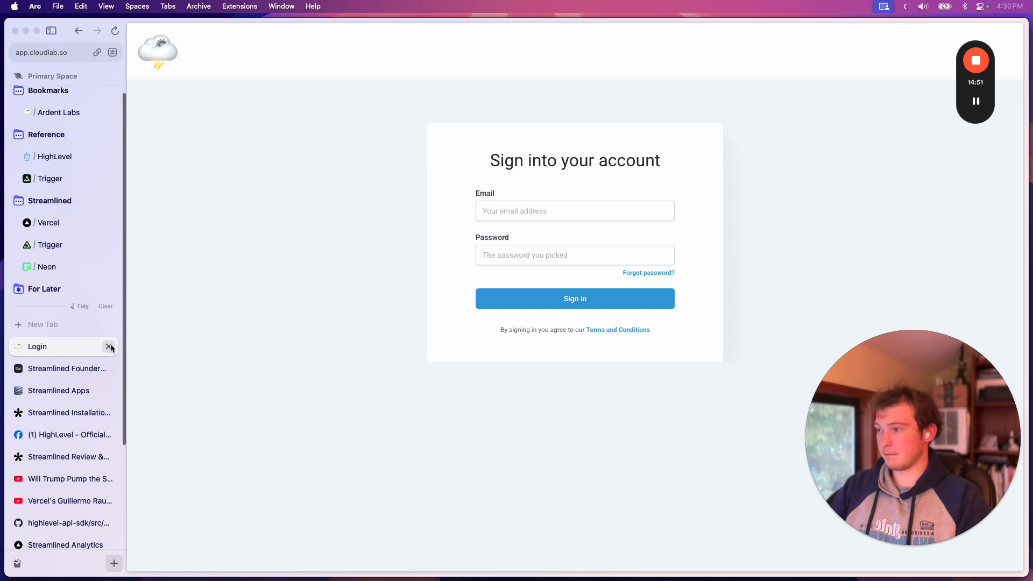
{"action": "scroll", "coordinate": [56, 151], "scroll_direction": "up", "scroll_amount": 1}
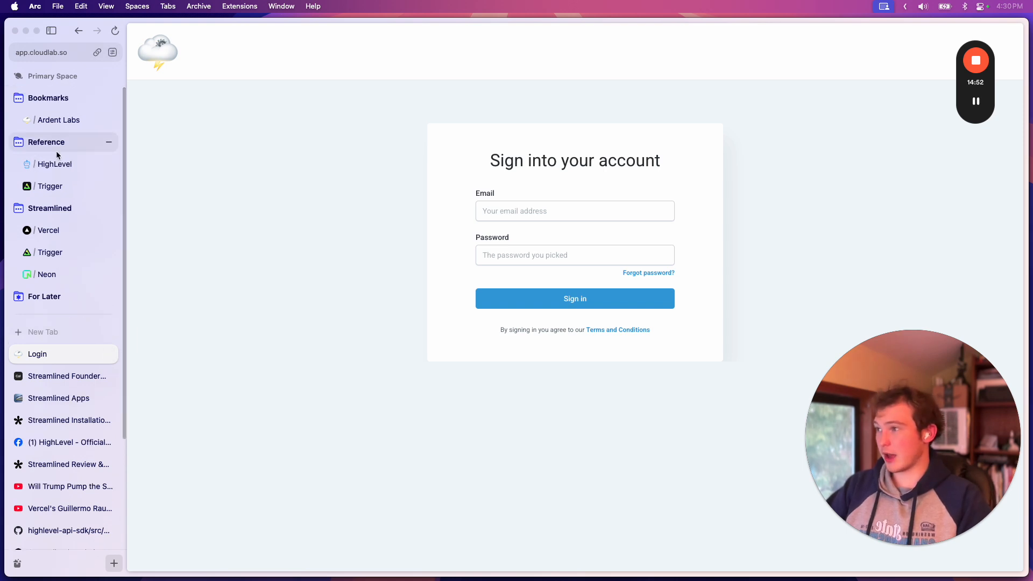
{"action": "left_click", "coordinate": [70, 124]}
{"action": "scroll", "coordinate": [625, 369], "scroll_direction": "down", "scroll_amount": 8}
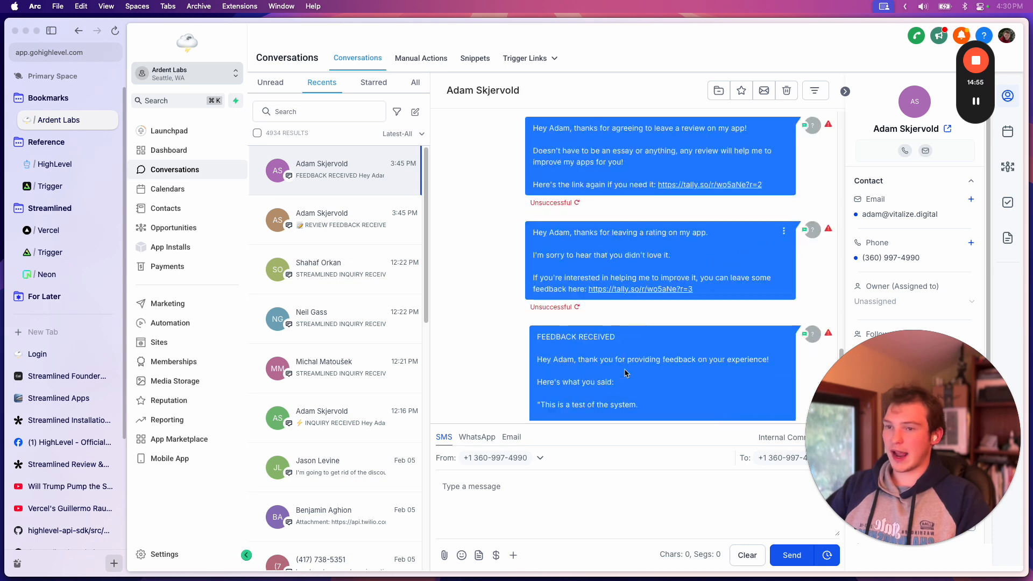
{"action": "left_click_drag", "start_coordinate": [559, 250], "coordinate": [618, 298]}
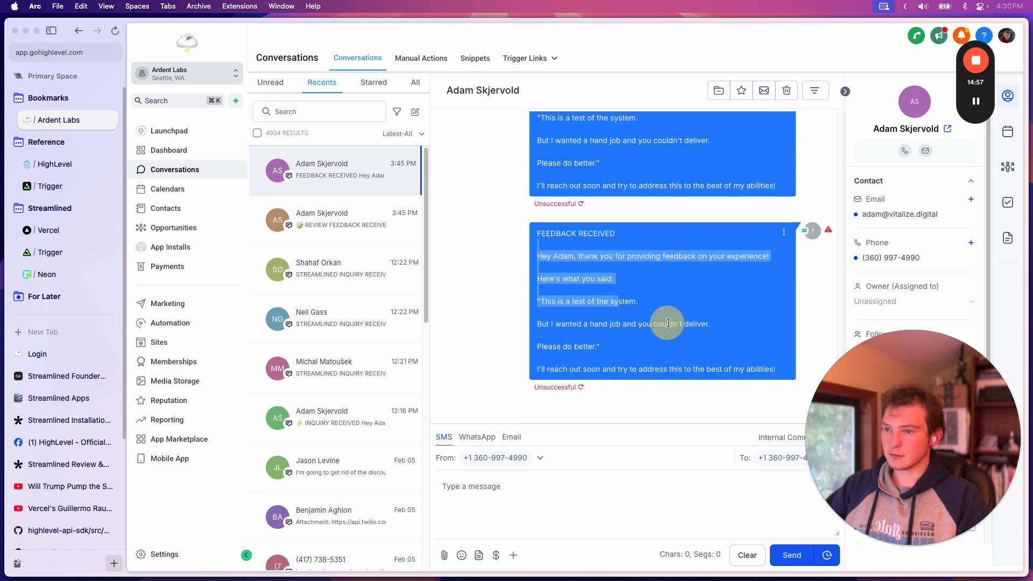
{"action": "left_click", "coordinate": [667, 324]}
{"action": "scroll", "coordinate": [619, 318], "scroll_direction": "up", "scroll_amount": 10}
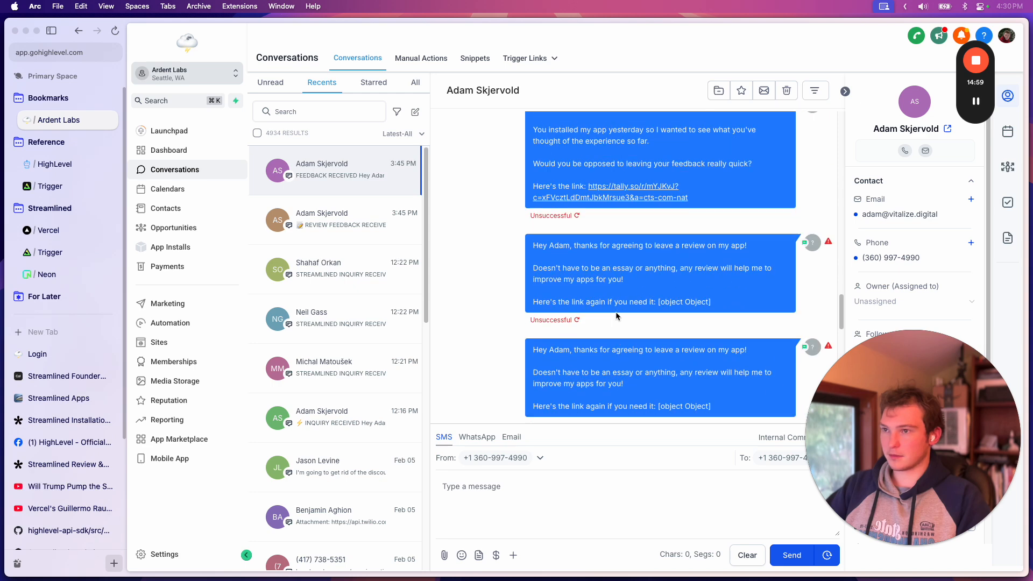
{"action": "scroll", "coordinate": [617, 316], "scroll_direction": "up", "scroll_amount": 2}
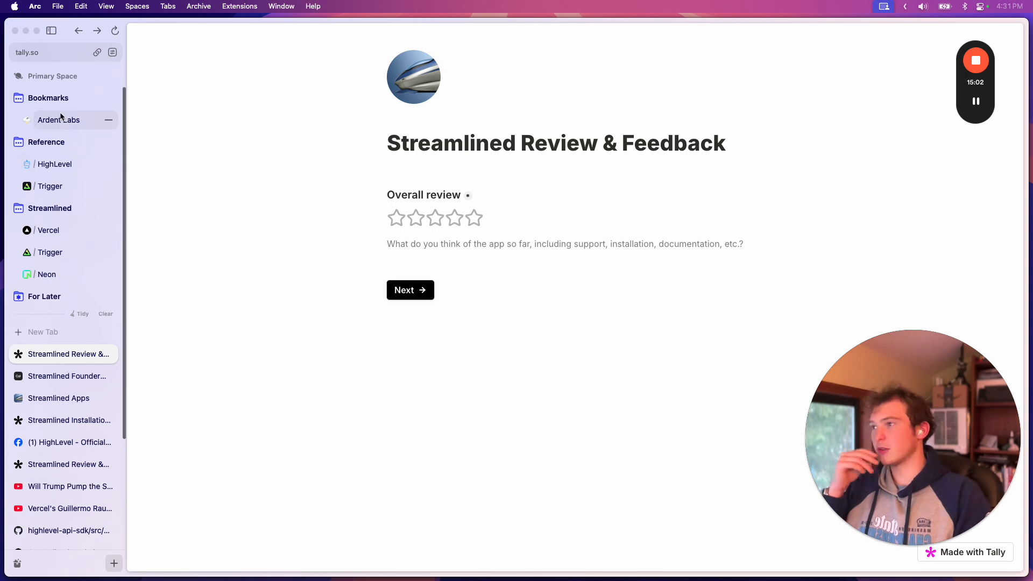
Return to the Ardent Labs conversation and highlight the opening line of the newest review thank-you text
{"action": "left_click", "coordinate": [33, 115]}
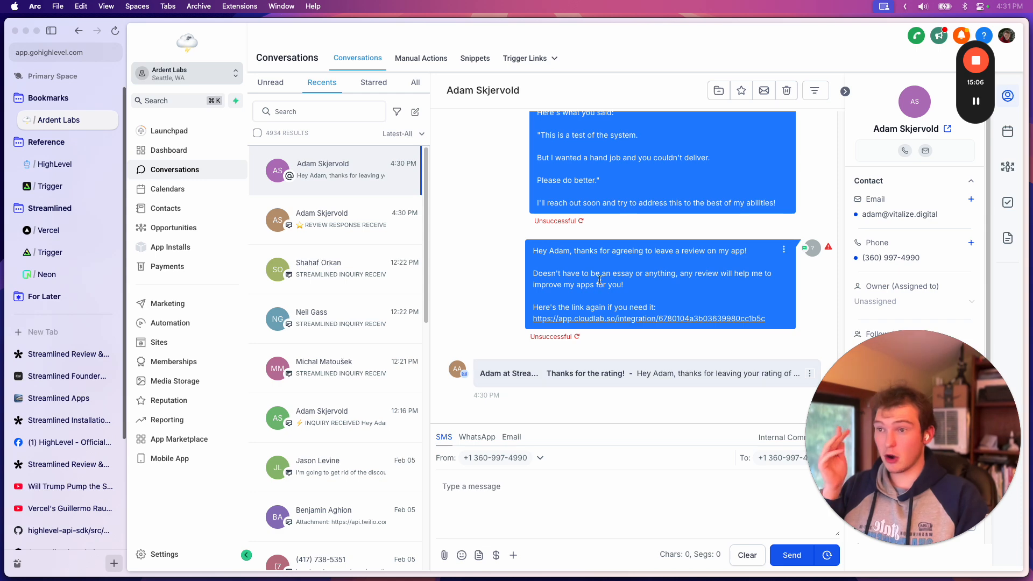
{"action": "left_click_drag", "start_coordinate": [533, 249], "coordinate": [676, 275]}
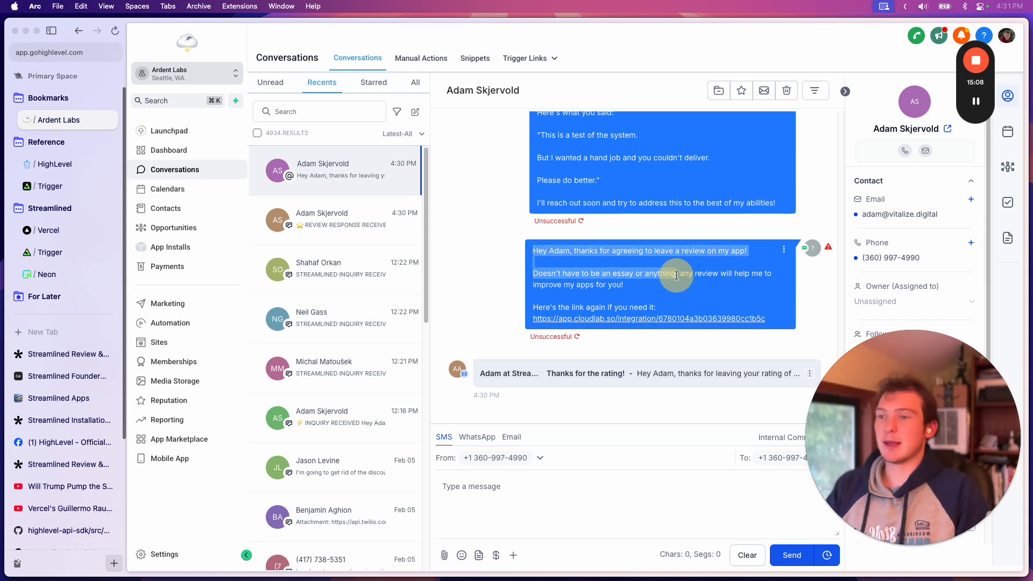
{"action": "left_click", "coordinate": [687, 284]}
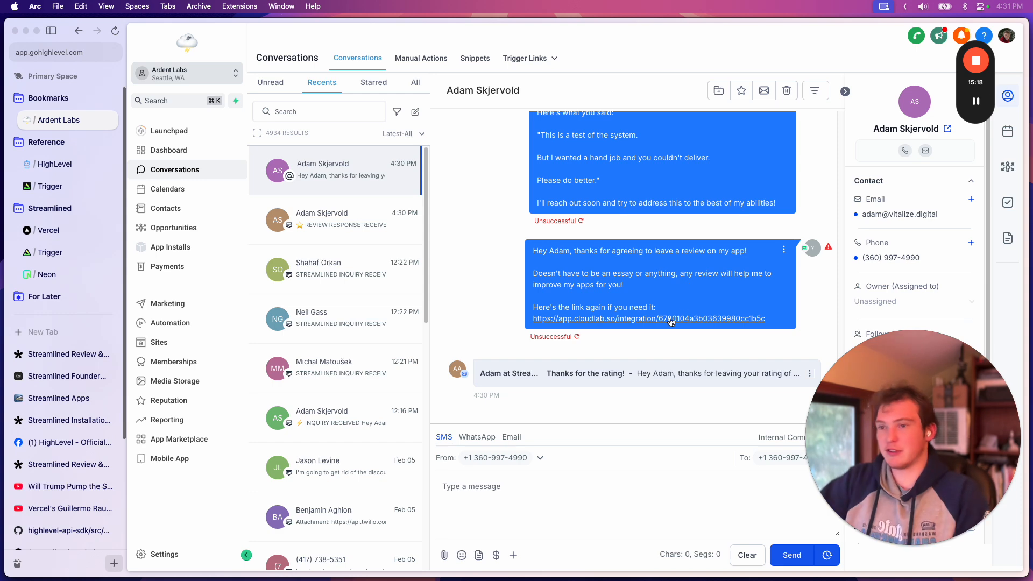
{"action": "left_click_drag", "start_coordinate": [534, 249], "coordinate": [654, 284]}
{"action": "left_click", "coordinate": [657, 283]}
{"action": "left_click_drag", "start_coordinate": [576, 250], "coordinate": [718, 250]}
{"action": "left_click", "coordinate": [700, 252]}
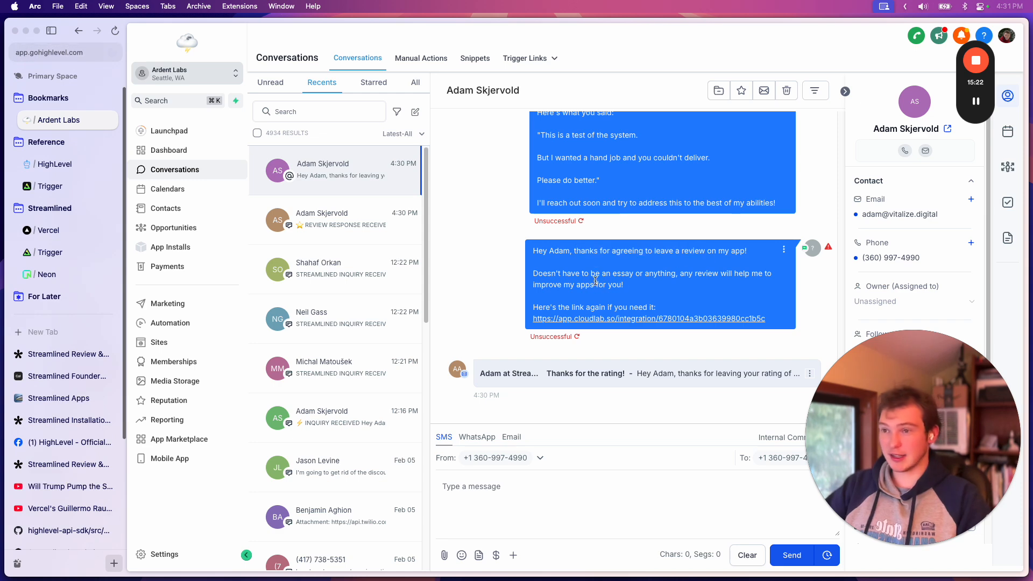
Highlight the "Doesn't have to be an essay or anything" wording in the newest review thank-you text
{"action": "left_click_drag", "start_coordinate": [548, 273], "coordinate": [640, 287]}
{"action": "left_click", "coordinate": [628, 284]}
{"action": "mouse_move", "coordinate": [573, 250]}
{"action": "left_mouse_down"}
{"action": "mouse_move", "coordinate": [707, 250]}
{"action": "mouse_move", "coordinate": [572, 260]}
{"action": "left_mouse_up"}
{"action": "left_click", "coordinate": [644, 260]}
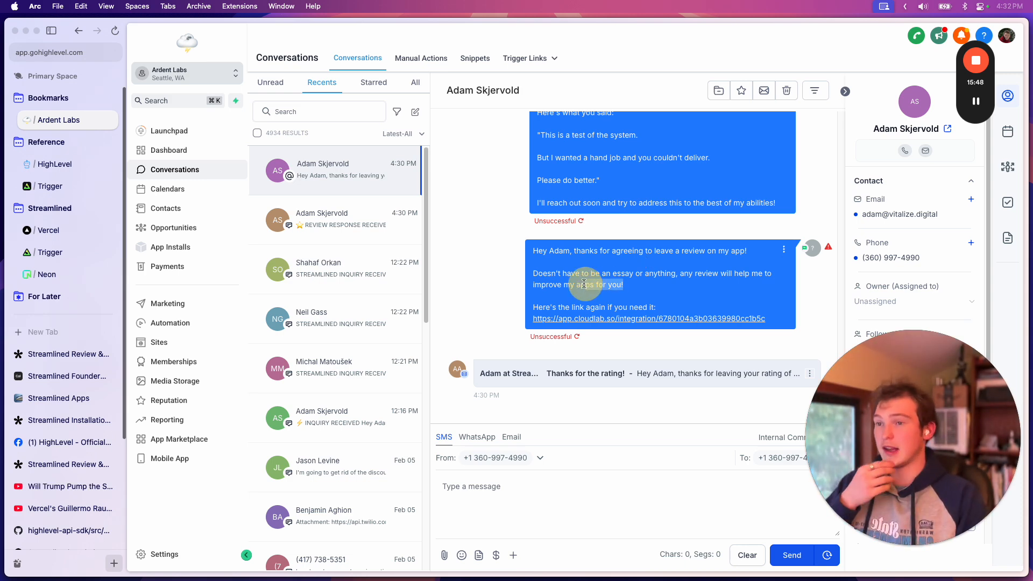
{"action": "left_click_drag", "start_coordinate": [548, 275], "coordinate": [677, 277]}
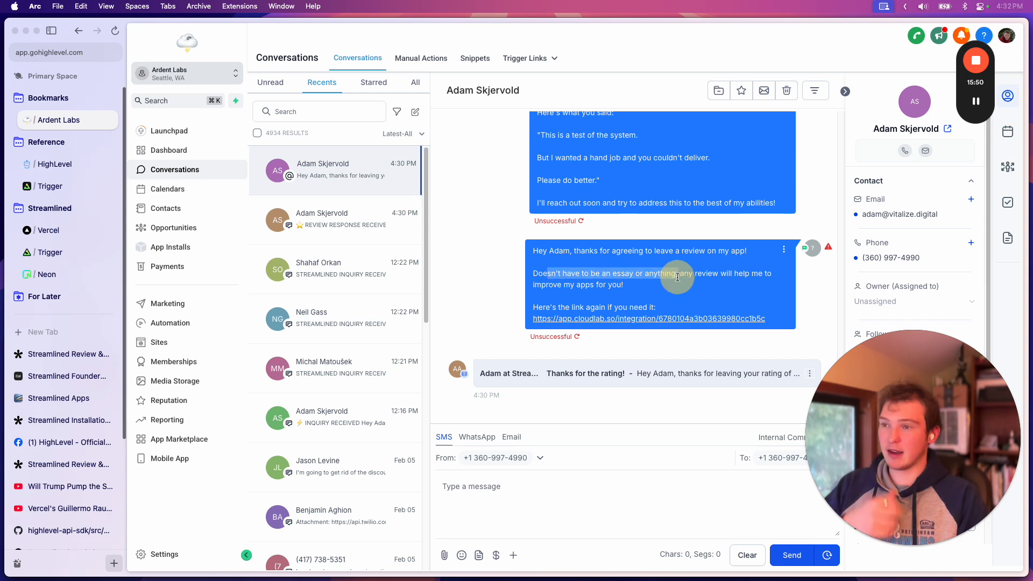
{"action": "left_click", "coordinate": [630, 288]}
{"action": "left_click_drag", "start_coordinate": [557, 271], "coordinate": [583, 271]}
{"action": "left_click", "coordinate": [572, 282]}
{"action": "left_click", "coordinate": [629, 274]}
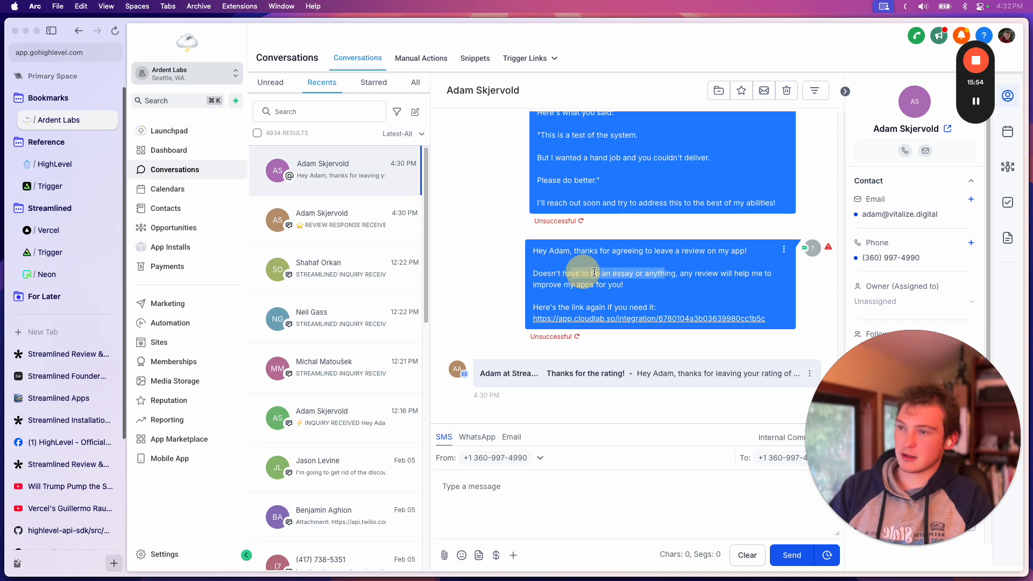
{"action": "left_click", "coordinate": [591, 273]}
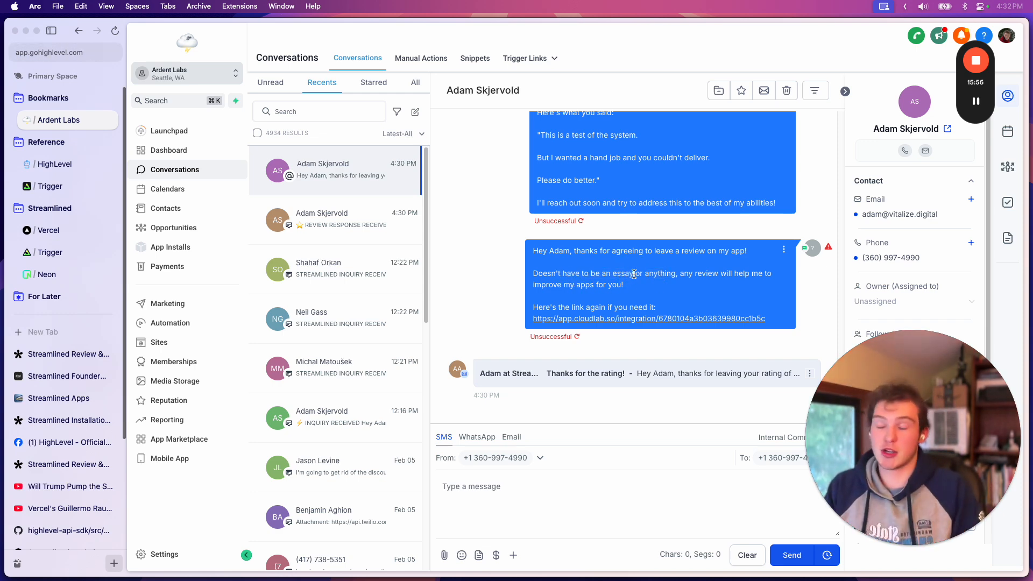
Highlight the "any review will help me to improve my apps for you!" wording in the same text message
{"action": "left_click_drag", "start_coordinate": [680, 273], "coordinate": [656, 290]}
{"action": "left_click", "coordinate": [656, 291]}
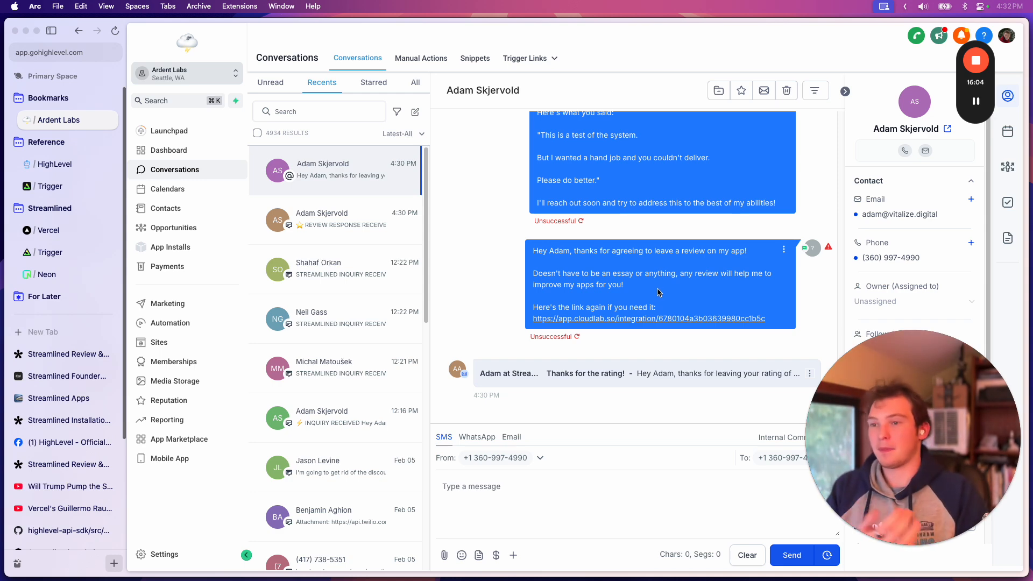
{"action": "left_click_drag", "start_coordinate": [654, 291], "coordinate": [679, 275]}
{"action": "left_click", "coordinate": [721, 281]}
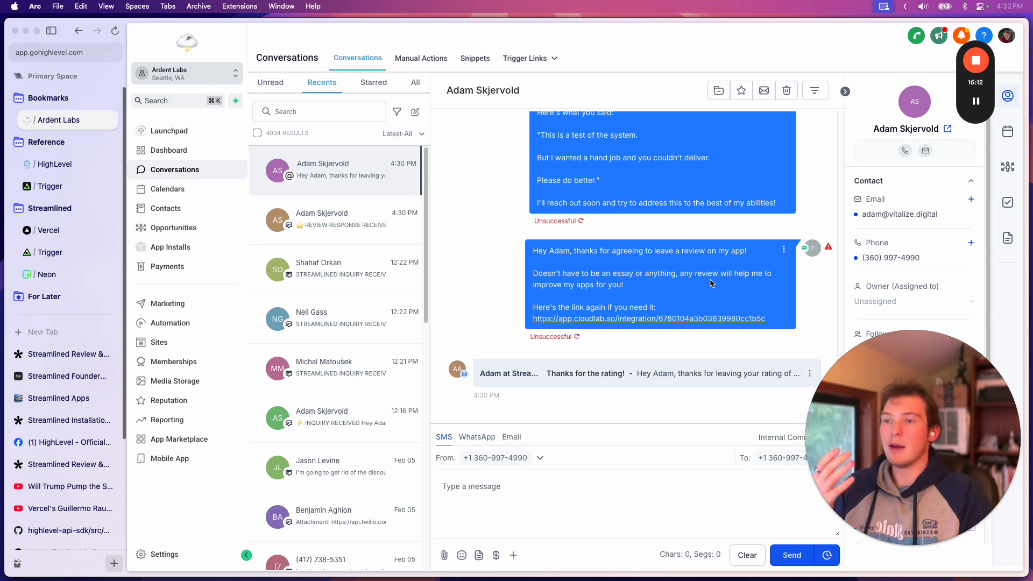
{"action": "mouse_move", "coordinate": [638, 285]}
{"action": "left_mouse_down"}
{"action": "mouse_move", "coordinate": [588, 282]}
{"action": "mouse_move", "coordinate": [652, 284]}
{"action": "left_mouse_up"}
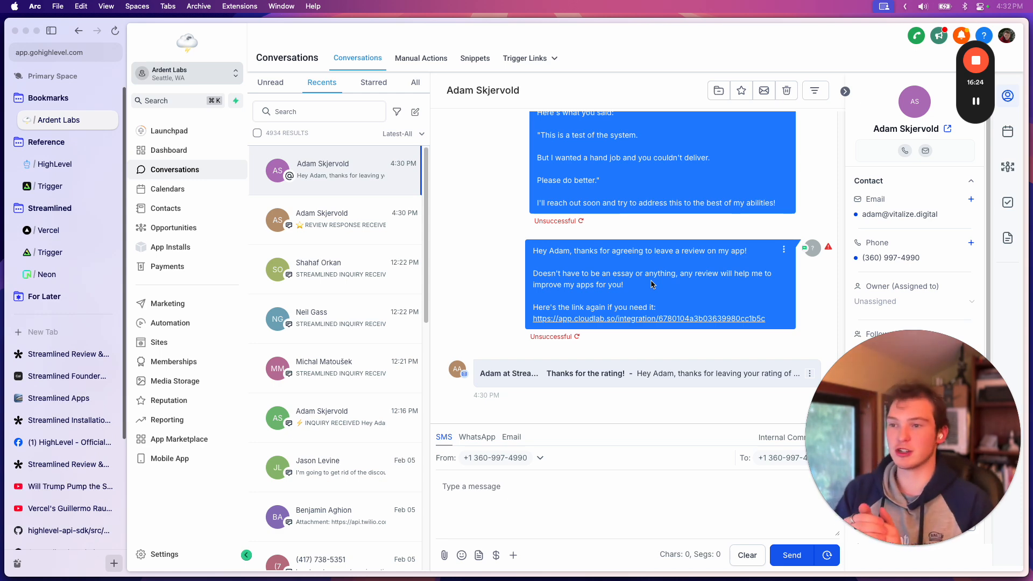
{"action": "left_click_drag", "start_coordinate": [629, 282], "coordinate": [562, 270]}
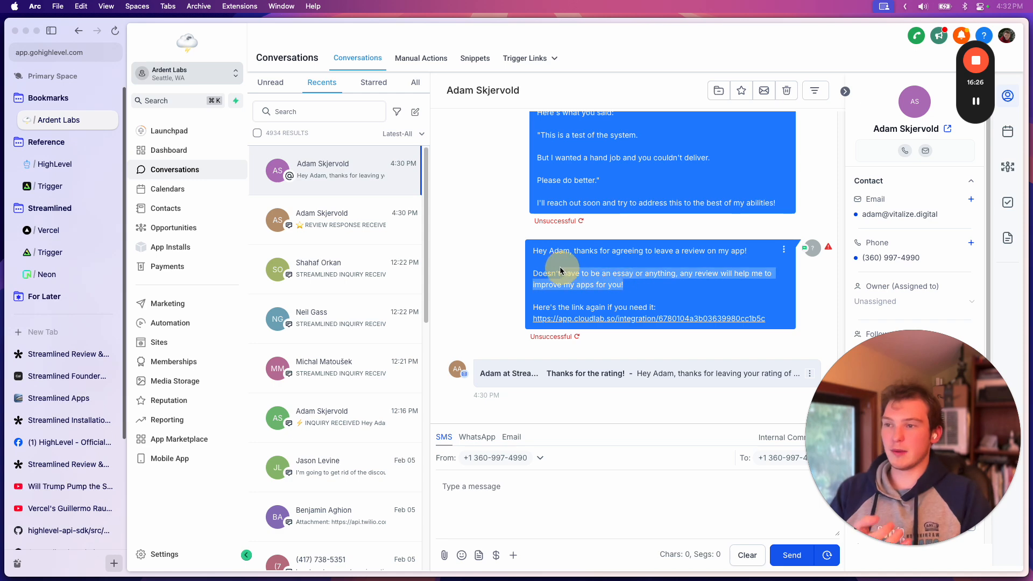
{"action": "left_click", "coordinate": [669, 284]}
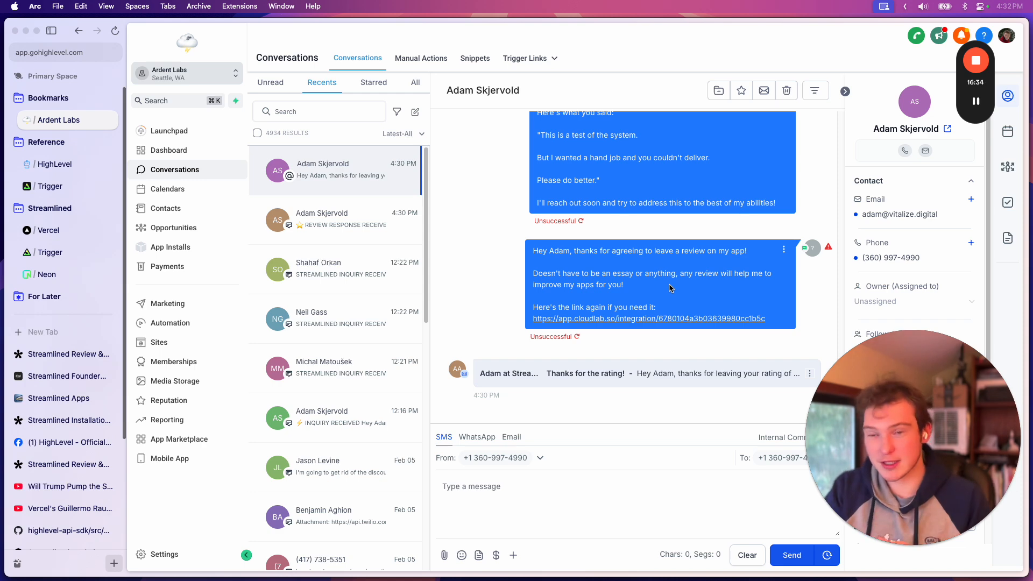
Expand the "Thanks for the rating!" email and highlight its opening line, including the word "rating"
{"action": "left_click", "coordinate": [635, 374]}
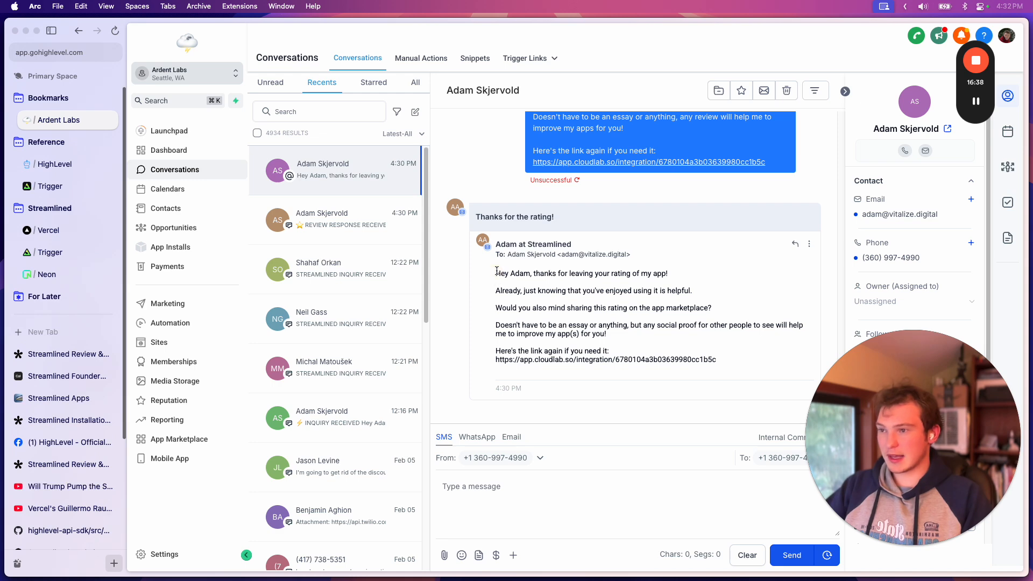
{"action": "left_click_drag", "start_coordinate": [496, 274], "coordinate": [597, 304]}
{"action": "left_click", "coordinate": [598, 304]}
{"action": "left_click_drag", "start_coordinate": [501, 275], "coordinate": [684, 285]}
{"action": "left_click", "coordinate": [685, 282]}
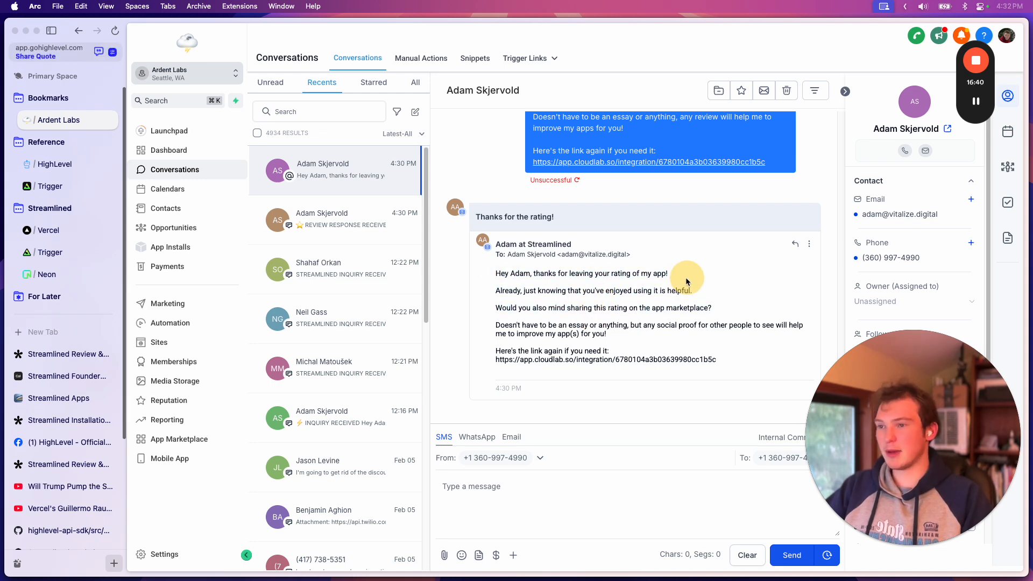
{"action": "left_click_drag", "start_coordinate": [511, 274], "coordinate": [694, 276]}
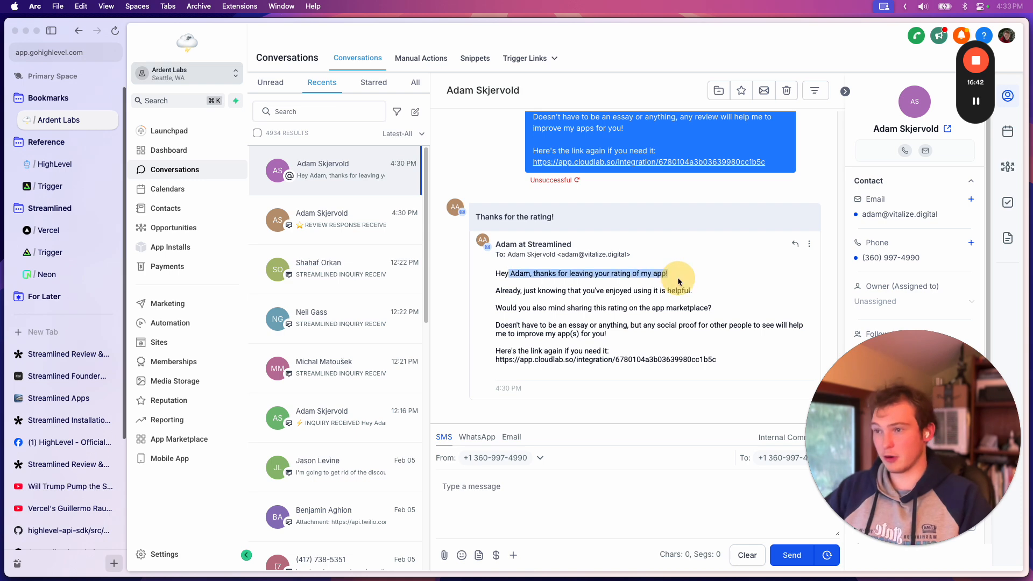
{"action": "left_click", "coordinate": [624, 274]}
{"action": "left_click_drag", "start_coordinate": [534, 275], "coordinate": [669, 274]}
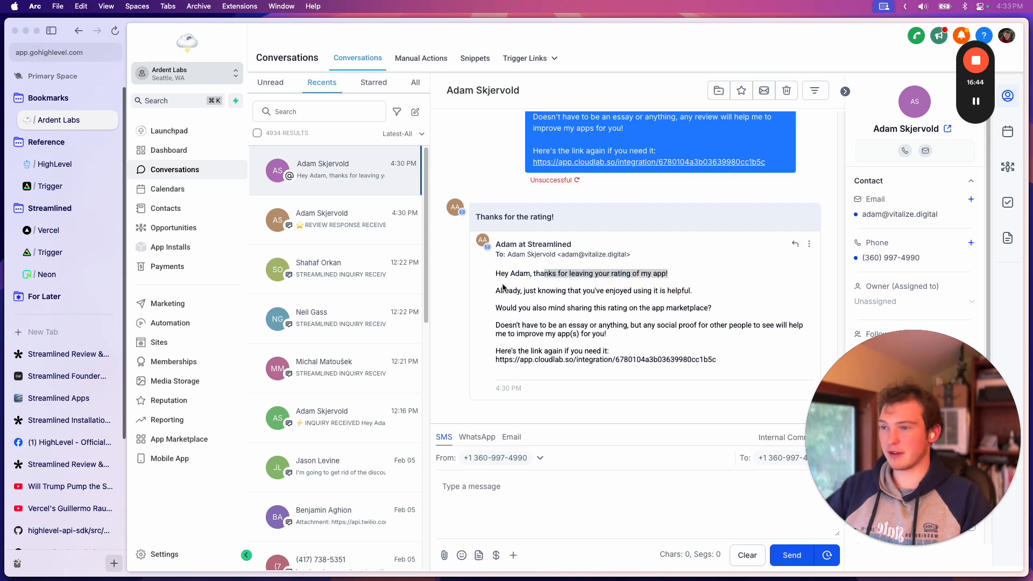
{"action": "left_click", "coordinate": [578, 301]}
{"action": "left_click_drag", "start_coordinate": [544, 275], "coordinate": [648, 275]}
{"action": "left_click", "coordinate": [615, 279]}
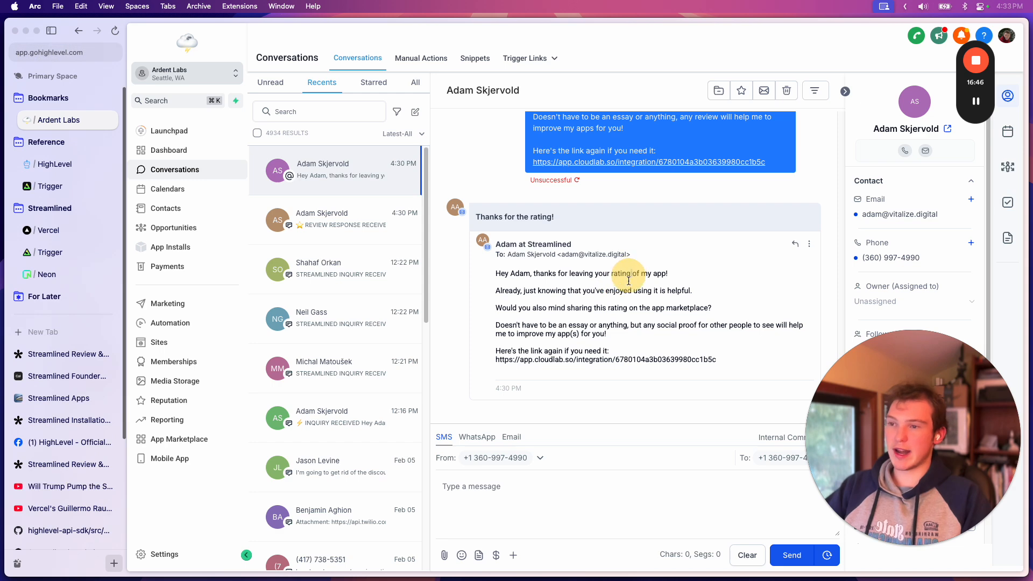
{"action": "double_click", "coordinate": [620, 273]}
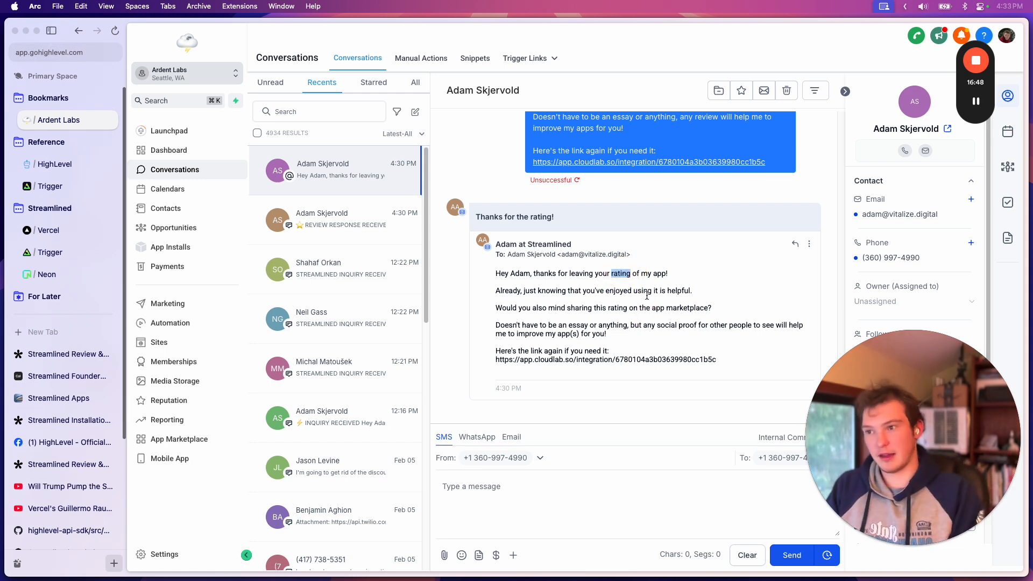
Highlight the email's sentence about enjoying the app, including the word "helpful"
{"action": "left_click", "coordinate": [630, 291]}
{"action": "left_click", "coordinate": [573, 295]}
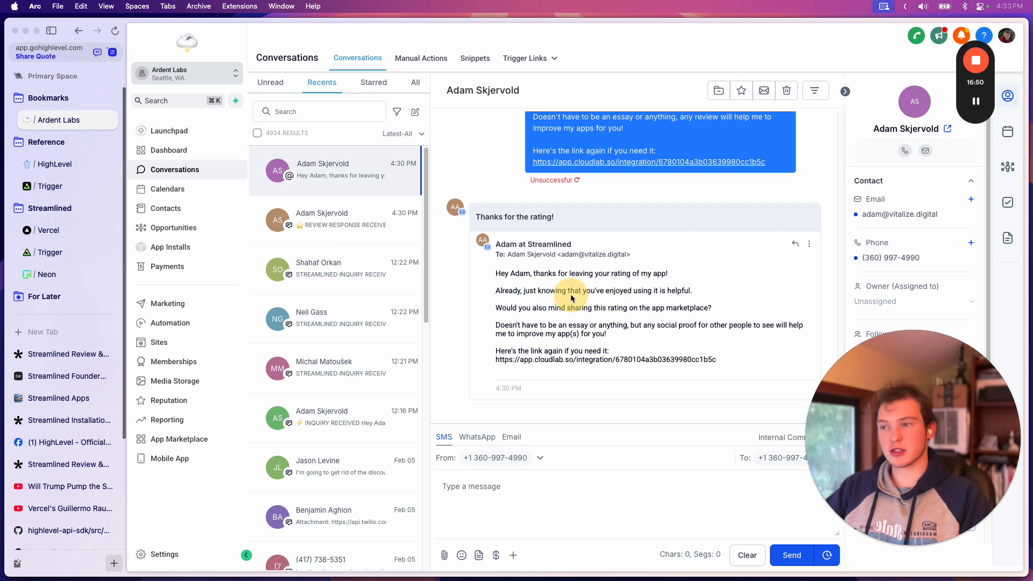
{"action": "left_click_drag", "start_coordinate": [589, 293], "coordinate": [674, 292]}
{"action": "left_click", "coordinate": [684, 290]}
{"action": "double_click", "coordinate": [671, 291]}
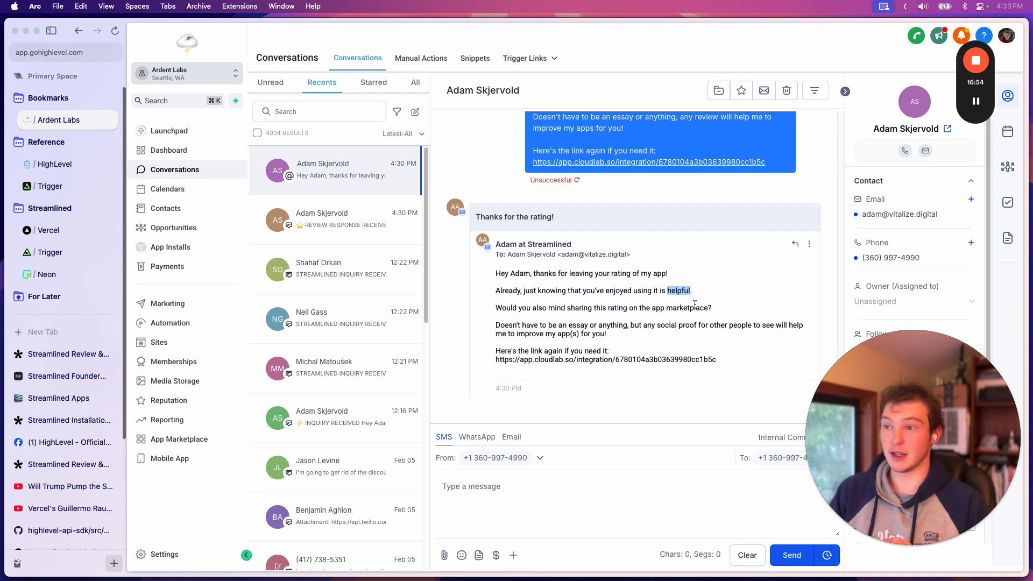
Highlight the email's question about sharing the rating on the app marketplace
{"action": "left_click", "coordinate": [608, 311]}
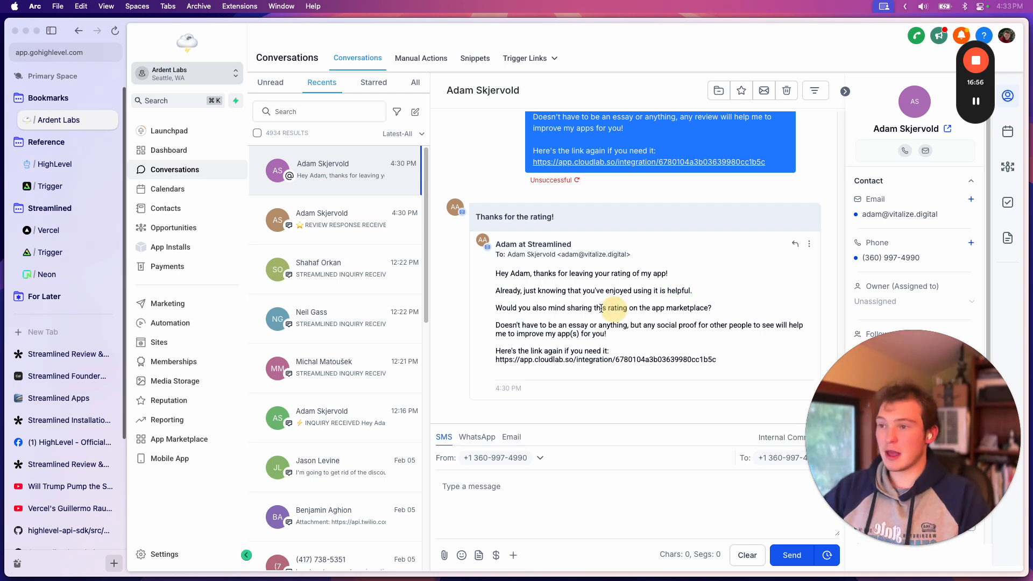
{"action": "left_click_drag", "start_coordinate": [512, 309], "coordinate": [705, 321]}
{"action": "left_click", "coordinate": [679, 322]}
{"action": "left_click_drag", "start_coordinate": [560, 309], "coordinate": [702, 309]}
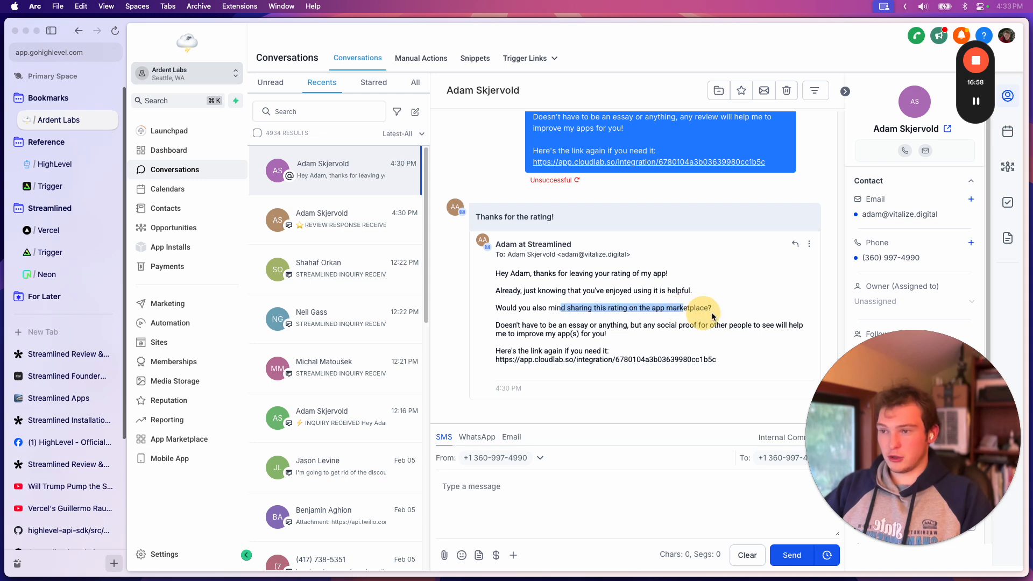
{"action": "left_click", "coordinate": [672, 308]}
{"action": "double_click", "coordinate": [683, 307]}
{"action": "left_click", "coordinate": [607, 332]}
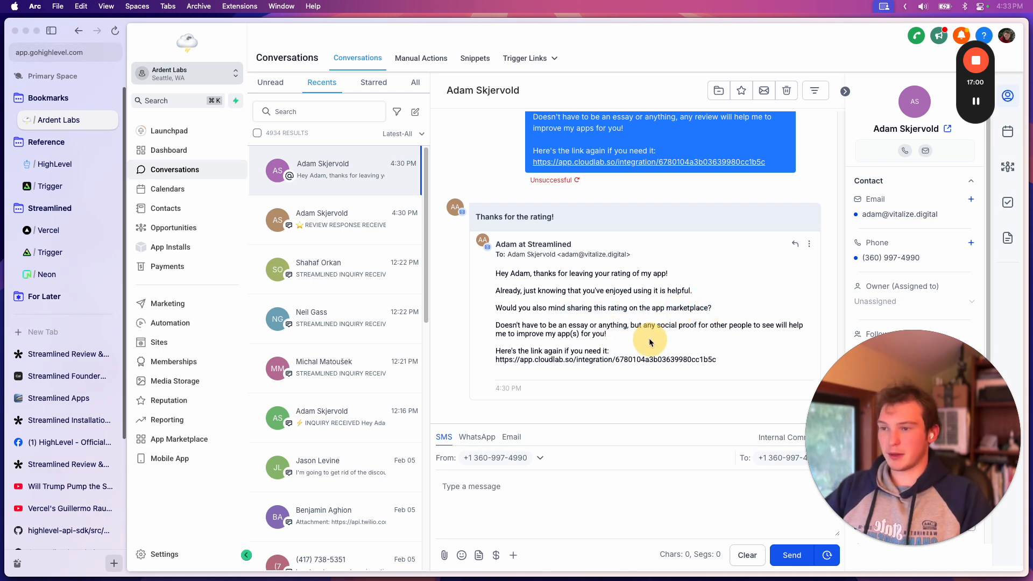
Highlight the email's sentence about social proof for other people helping to improve the apps
{"action": "left_click_drag", "start_coordinate": [650, 340], "coordinate": [553, 325]}
{"action": "left_click", "coordinate": [679, 332]}
{"action": "left_click_drag", "start_coordinate": [626, 340], "coordinate": [566, 328]}
{"action": "left_click", "coordinate": [631, 323]}
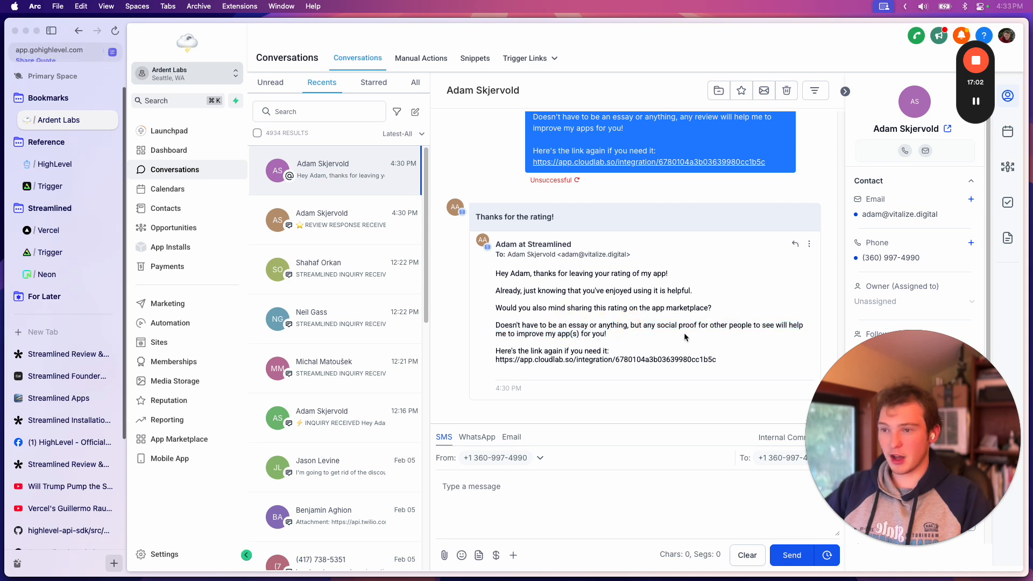
{"action": "left_click_drag", "start_coordinate": [656, 326], "coordinate": [754, 326]}
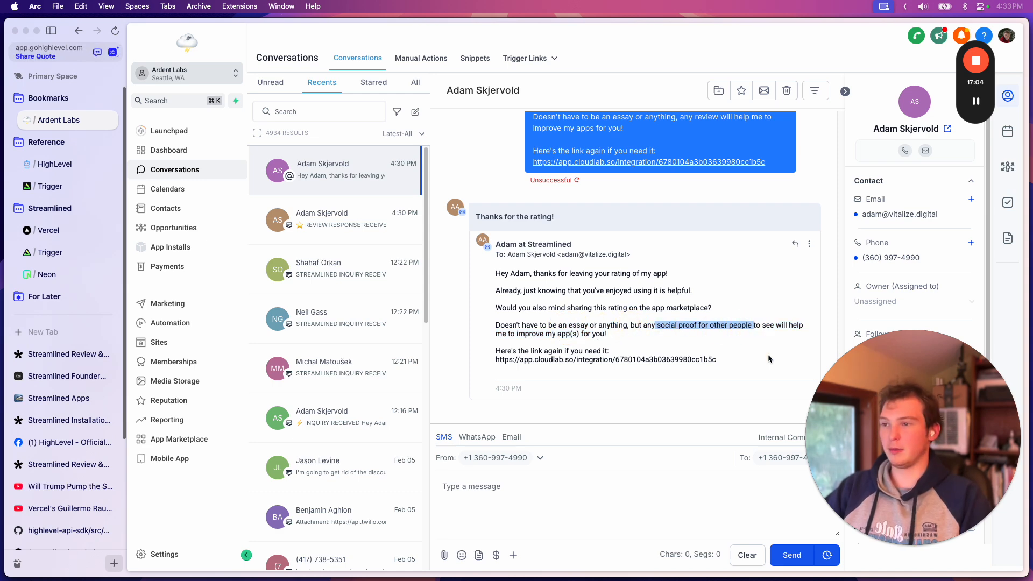
{"action": "left_click_drag", "start_coordinate": [632, 339], "coordinate": [540, 327]}
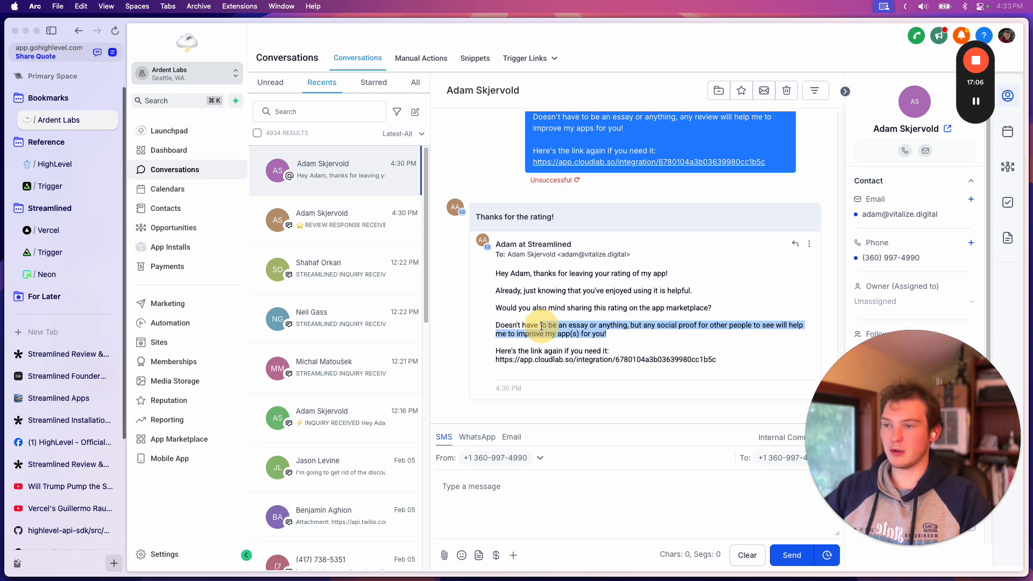
{"action": "left_click", "coordinate": [603, 342]}
Highlight the email's "Here's the link again" line and review the email alongside the preceding text message
{"action": "left_click_drag", "start_coordinate": [605, 353], "coordinate": [503, 356]}
{"action": "left_click", "coordinate": [553, 351]}
{"action": "scroll", "coordinate": [592, 360], "scroll_direction": "up", "scroll_amount": 3}
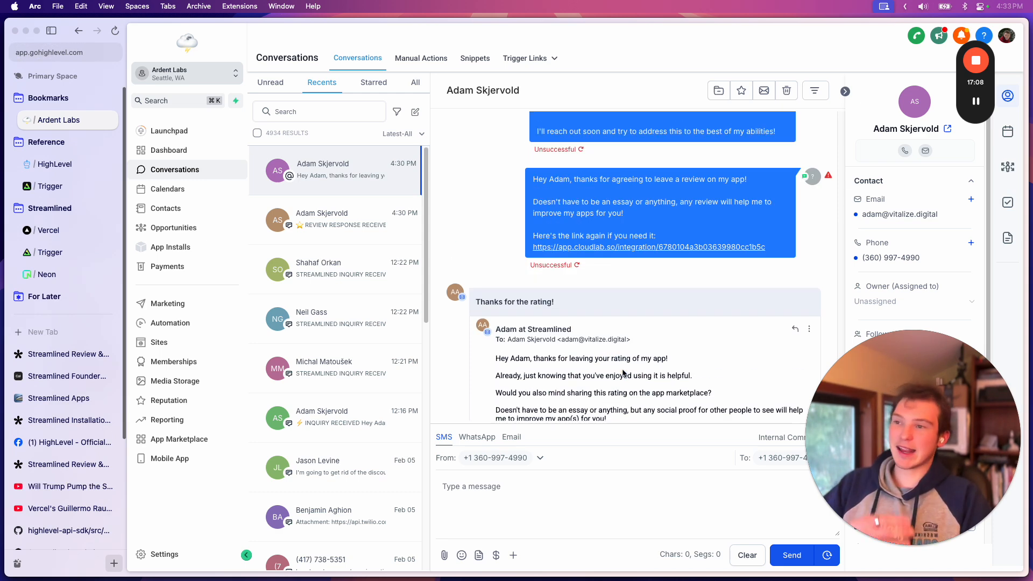
{"action": "scroll", "coordinate": [623, 375], "scroll_direction": "down", "scroll_amount": 3}
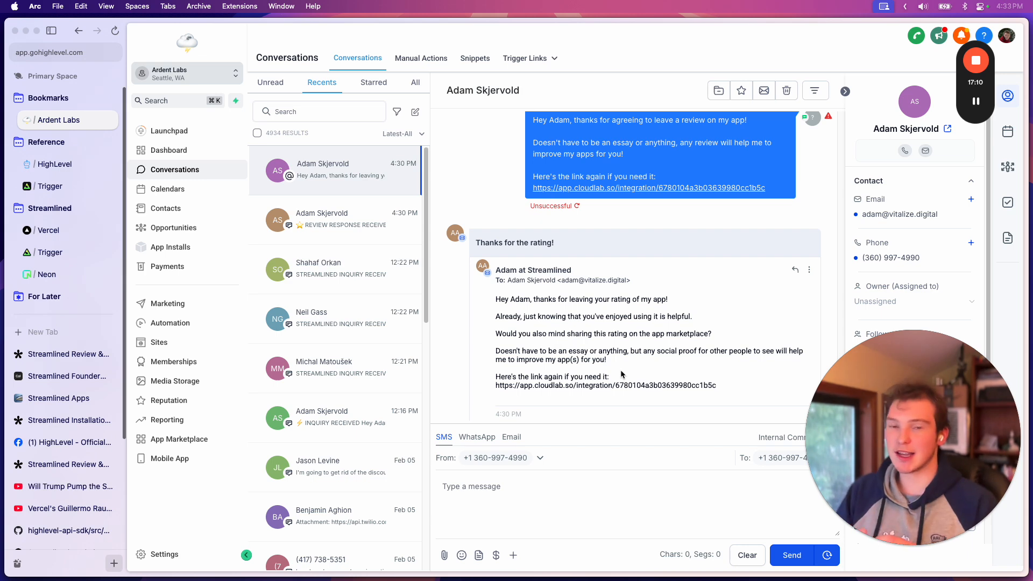
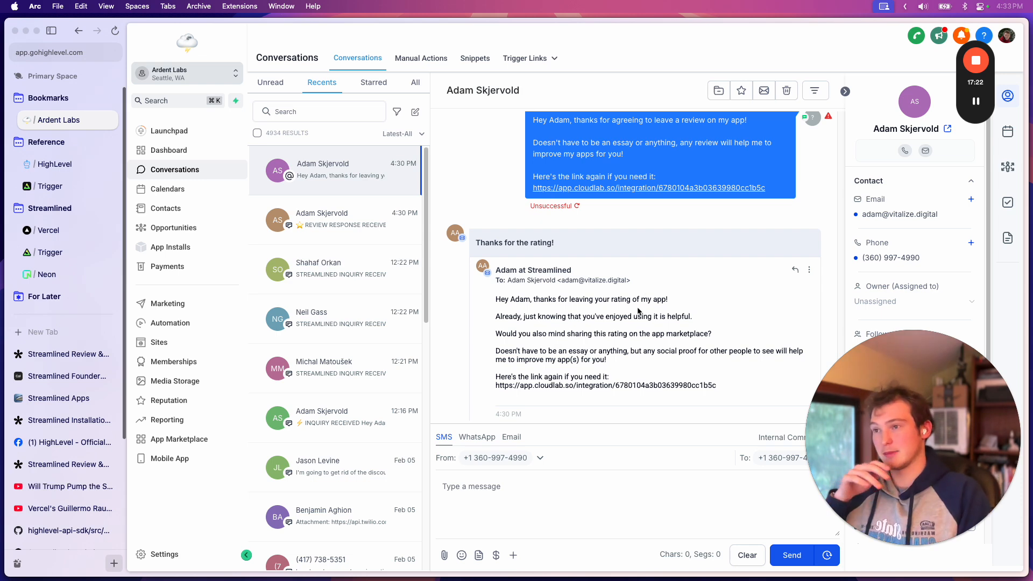
Review the follow-up text messages in the conversation, switch to Cursor and open the route.ts file in the reviews feedback folder
{"action": "scroll", "coordinate": [624, 355], "scroll_direction": "up", "scroll_amount": 5}
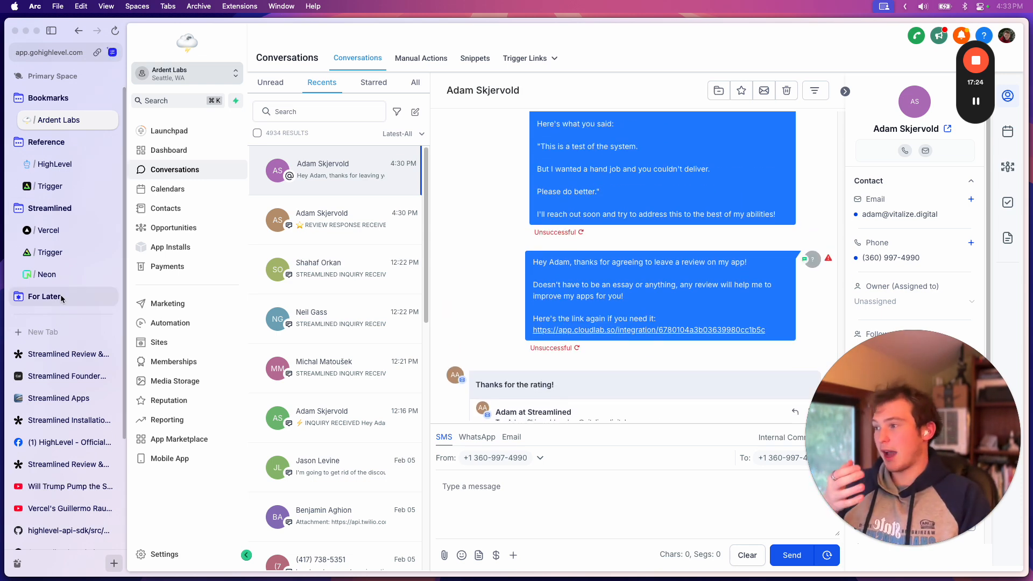
{"action": "left_click", "coordinate": [502, 543]}
{"action": "scroll", "coordinate": [87, 307], "scroll_direction": "up", "scroll_amount": 10}
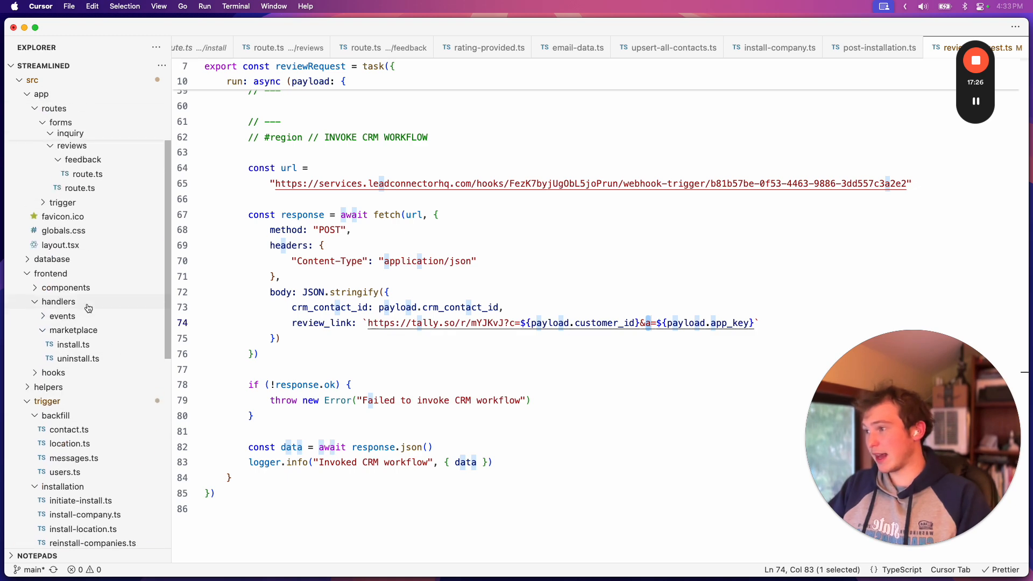
{"action": "left_click", "coordinate": [105, 288]}
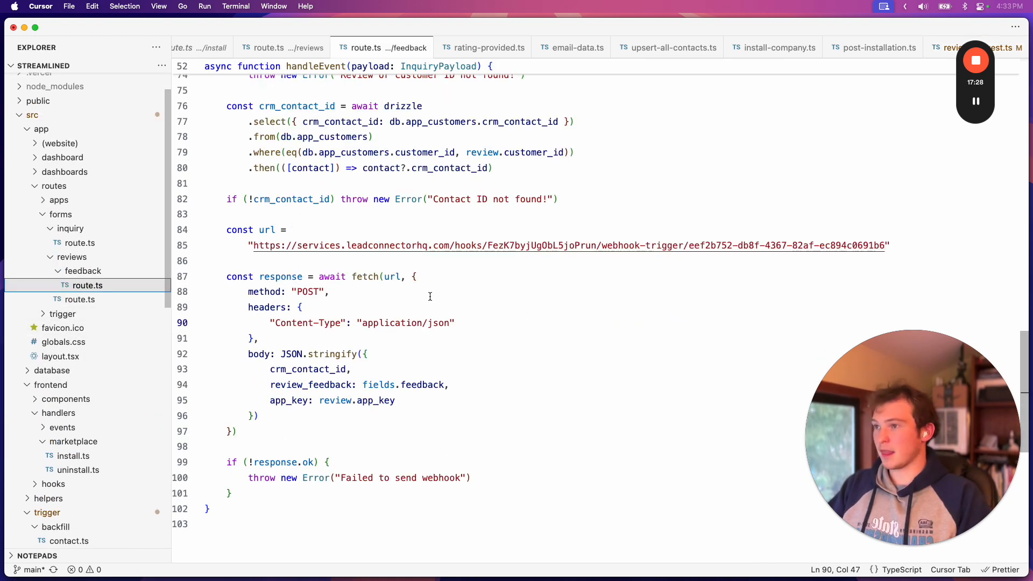
Switch to Arc and open the Streamlined Review & Feedback form in the Tally editor
{"action": "left_click", "coordinate": [256, 544]}
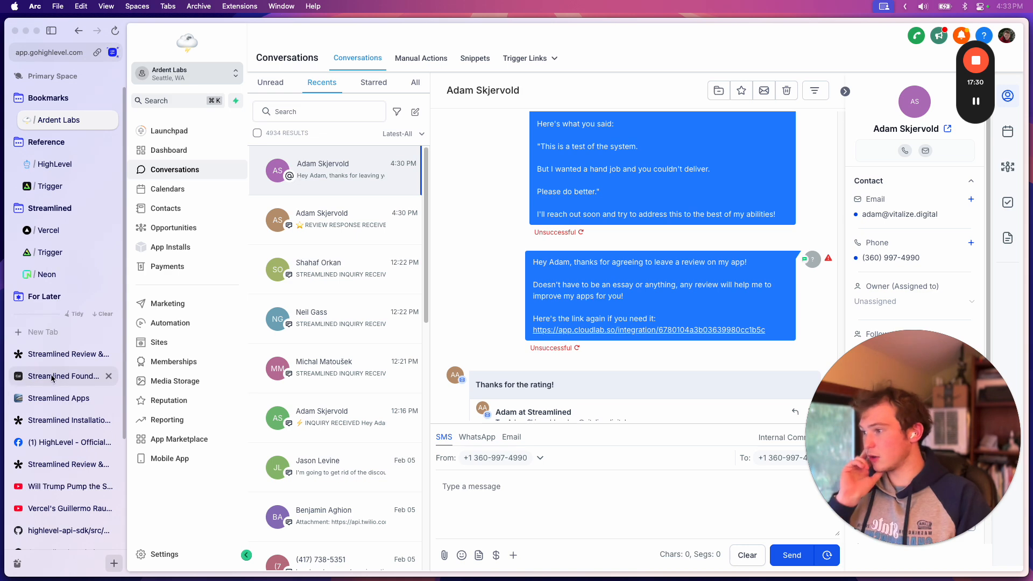
{"action": "left_click", "coordinate": [56, 354]}
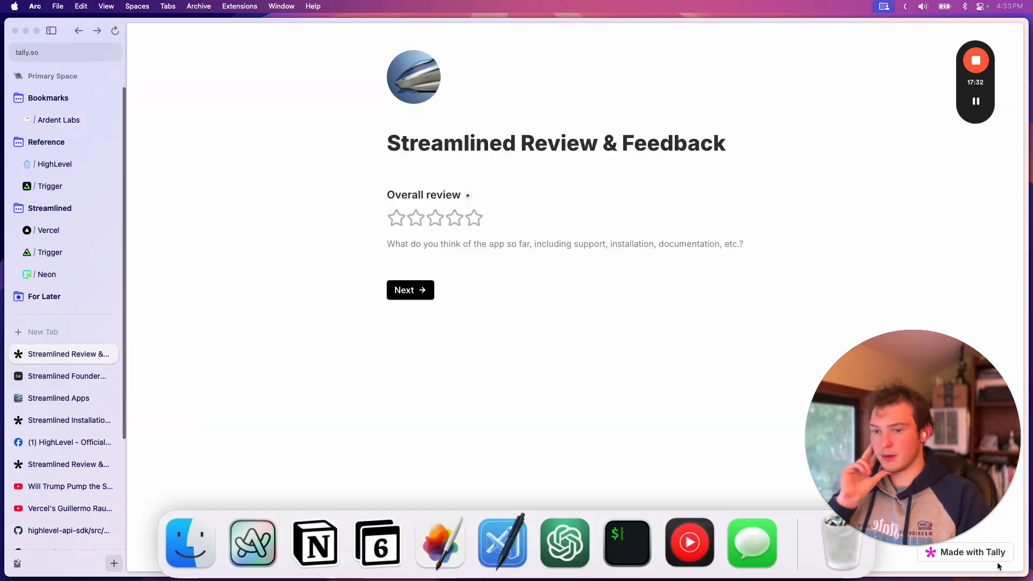
{"action": "left_click", "coordinate": [57, 420]}
{"action": "left_click", "coordinate": [53, 467]}
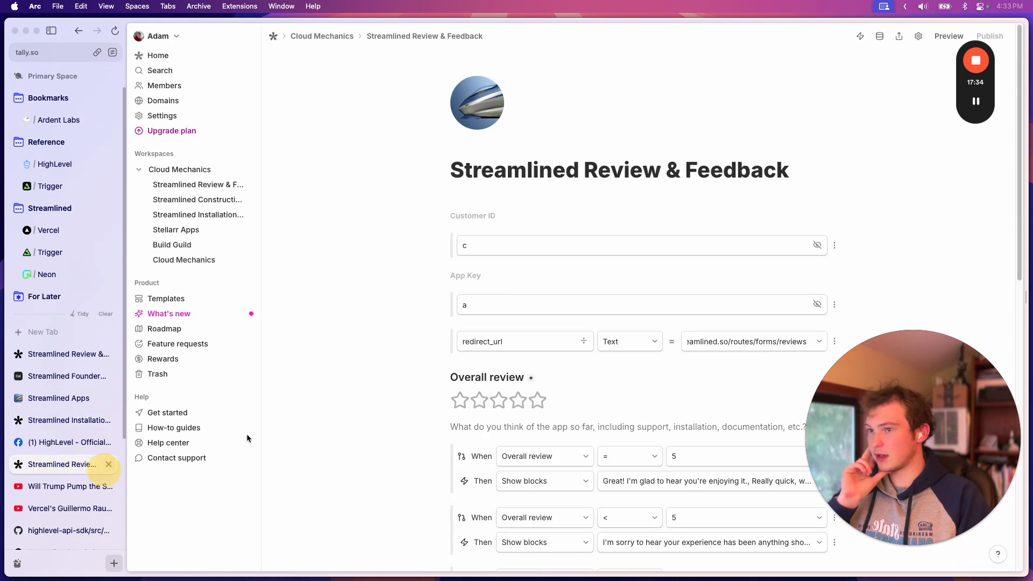
Point out the form's hidden Customer ID field "c" and App Key field "a"
{"action": "scroll", "coordinate": [727, 293], "scroll_direction": "down", "scroll_amount": 5}
{"action": "scroll", "coordinate": [728, 293], "scroll_direction": "up", "scroll_amount": 3}
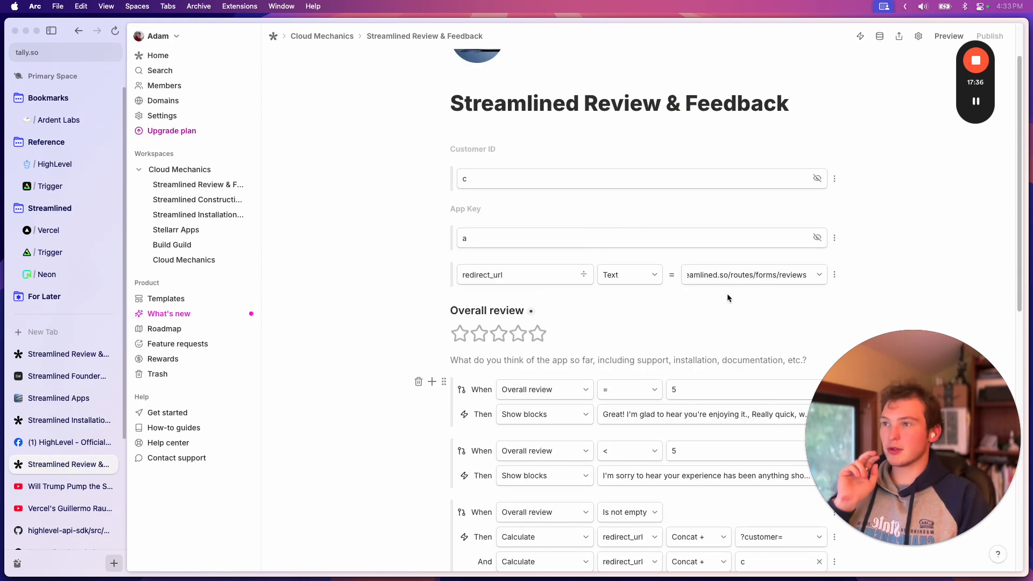
{"action": "left_click", "coordinate": [503, 178]}
{"action": "left_click", "coordinate": [478, 239]}
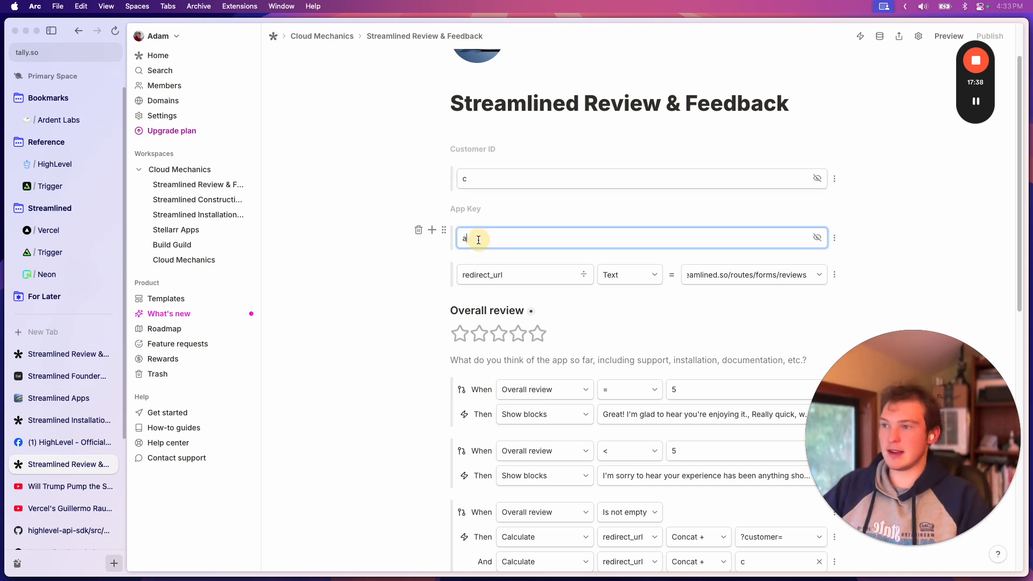
{"action": "left_click", "coordinate": [531, 201]}
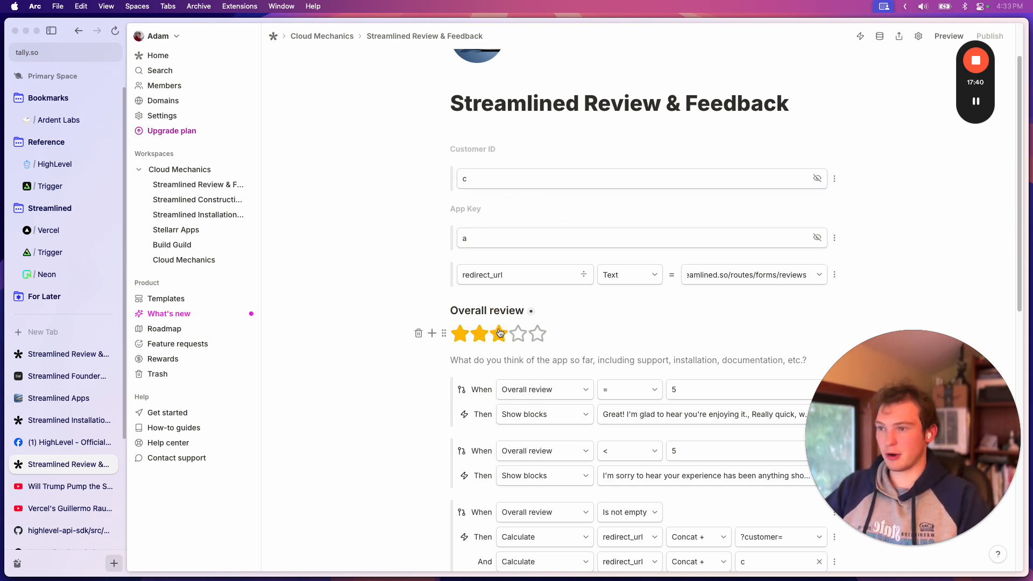
Show the beginning of the URL assigned to the form's redirect_url calculated field
{"action": "scroll", "coordinate": [462, 334], "scroll_direction": "down", "scroll_amount": 1}
{"action": "scroll", "coordinate": [520, 351], "scroll_direction": "down", "scroll_amount": 1}
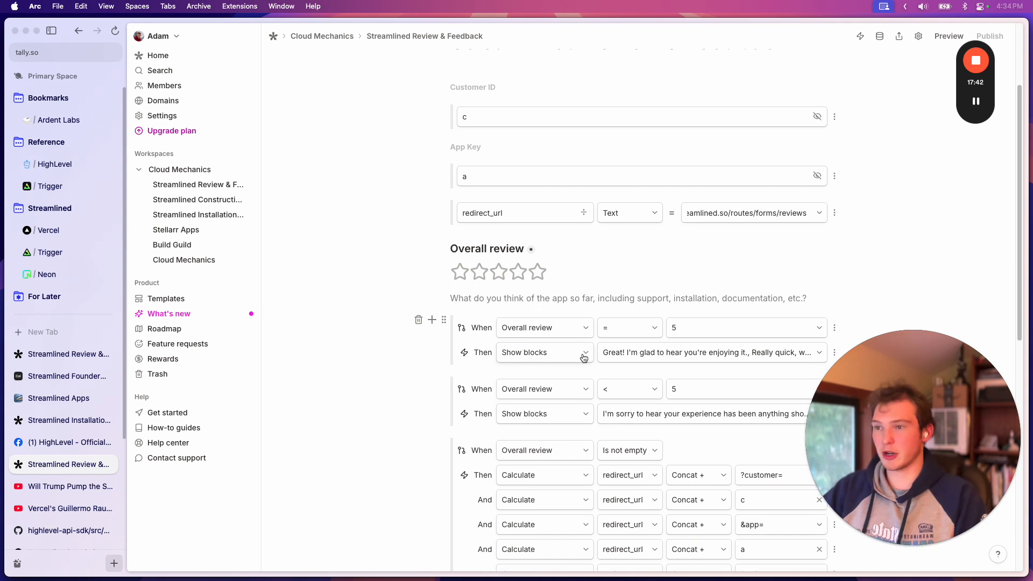
{"action": "left_click", "coordinate": [727, 202]}
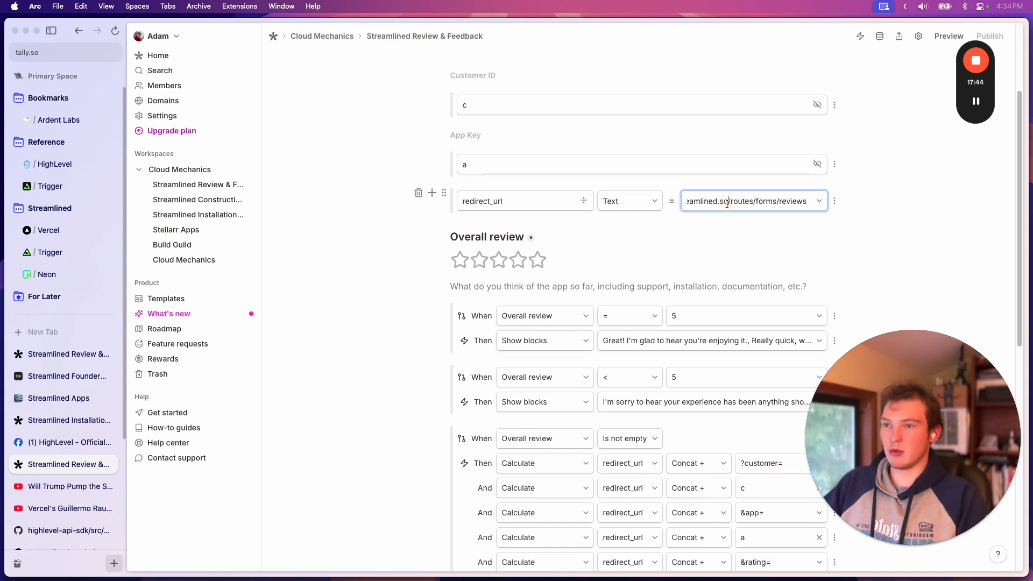
{"action": "key", "text": "Left"}
{"action": "key", "text": "Left"}
{"action": "key", "text": "Left"}
{"action": "key", "text": "Left"}
{"action": "key", "text": "Left"}
{"action": "key", "text": "Left"}
{"action": "key", "text": "Left"}
{"action": "key", "text": "Left"}
{"action": "key", "text": "Left"}
{"action": "key", "text": "Left"}
{"action": "key", "text": "Left"}
{"action": "key", "text": "Left"}
{"action": "key", "text": "Left"}
{"action": "key", "text": "Left"}
{"action": "key", "text": "Left"}
{"action": "key", "text": "Left"}
{"action": "key", "text": "Left"}
{"action": "key", "text": "Left"}
{"action": "key", "text": "Left"}
{"action": "key", "text": "Left"}
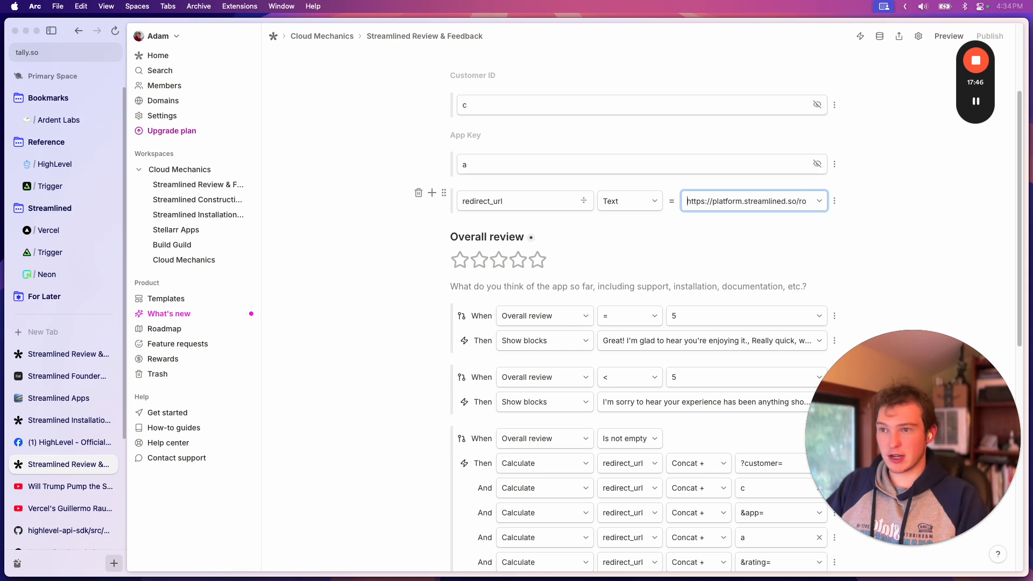
Examine the conditional logic for Overall review equal to 5 and below 5, along with the matching Page 2 messages
{"action": "scroll", "coordinate": [761, 249], "scroll_direction": "down", "scroll_amount": 5}
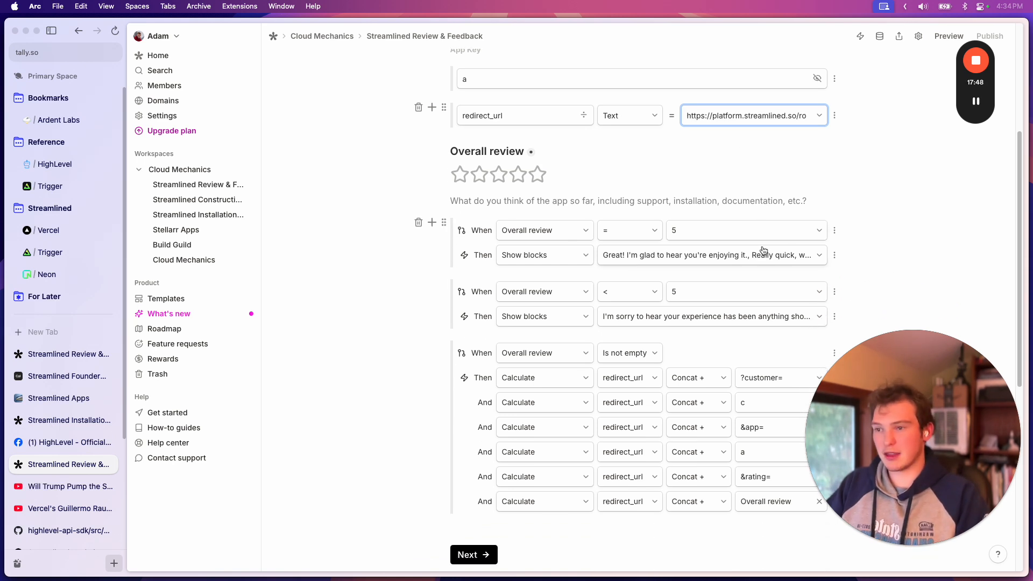
{"action": "left_click", "coordinate": [702, 167]}
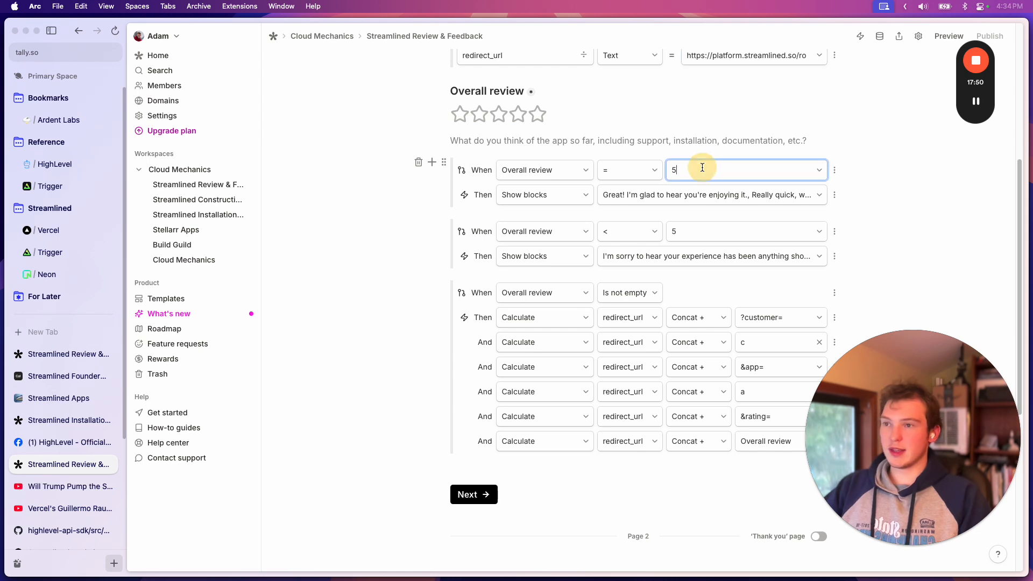
{"action": "scroll", "coordinate": [707, 182], "scroll_direction": "down", "scroll_amount": 5}
{"action": "scroll", "coordinate": [781, 189], "scroll_direction": "up", "scroll_amount": 4}
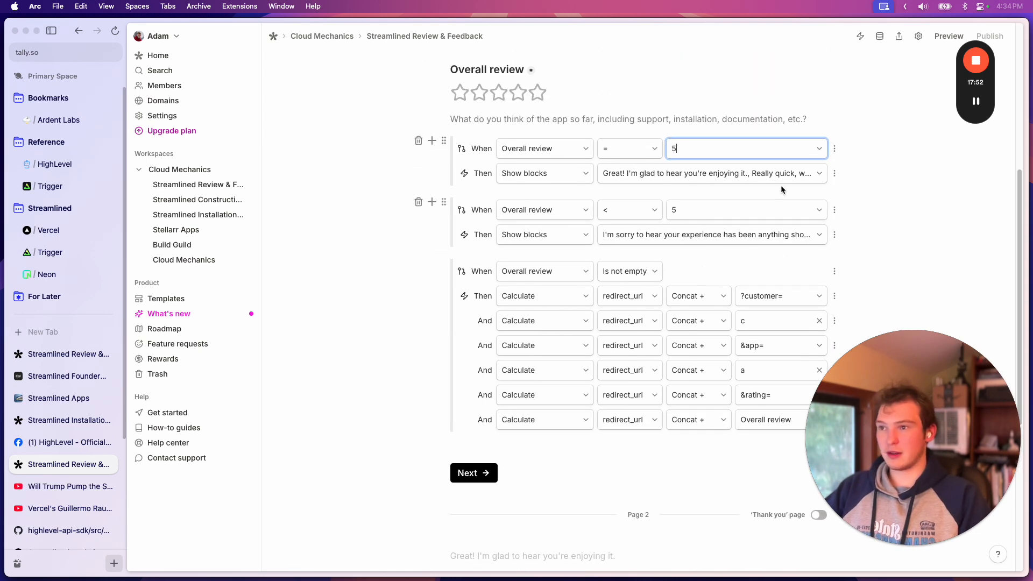
{"action": "scroll", "coordinate": [701, 186], "scroll_direction": "down", "scroll_amount": 8}
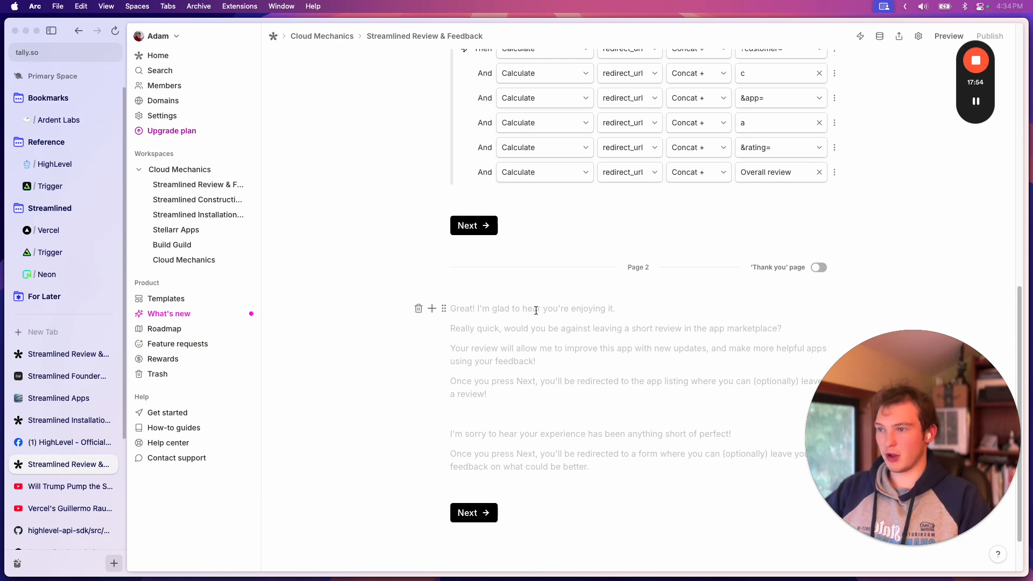
{"action": "scroll", "coordinate": [613, 339], "scroll_direction": "up", "scroll_amount": 7}
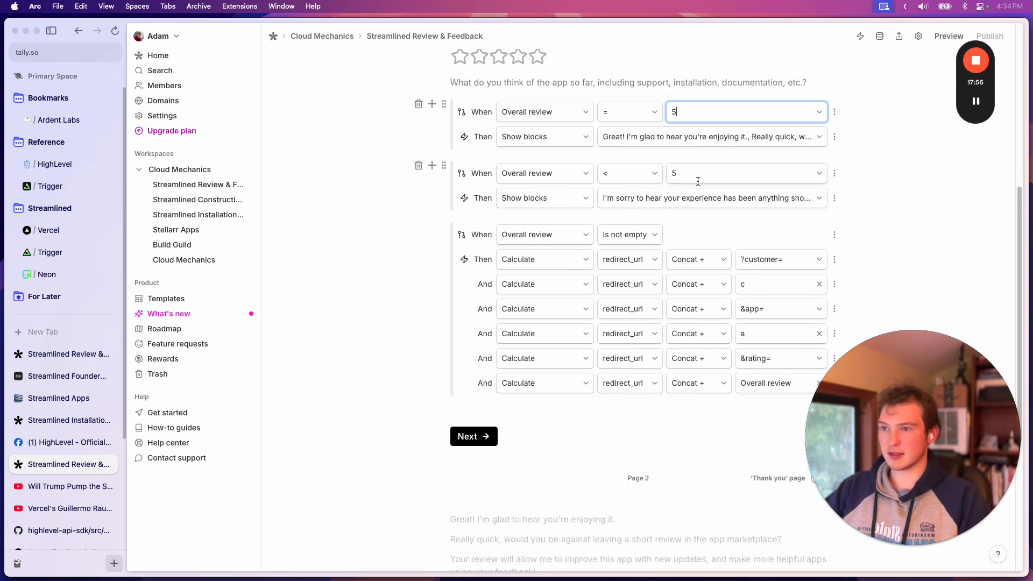
{"action": "scroll", "coordinate": [656, 488], "scroll_direction": "down", "scroll_amount": 9}
{"action": "scroll", "coordinate": [592, 395], "scroll_direction": "up", "scroll_amount": 7}
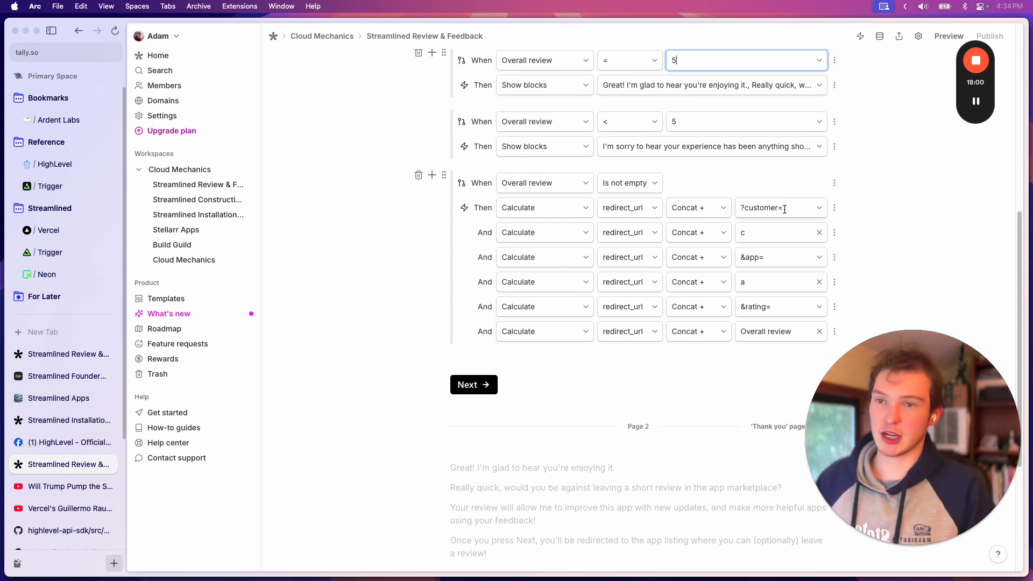
Point out the "&app=" and Overall review values concatenated onto redirect_url in the form's calculation rule
{"action": "scroll", "coordinate": [785, 209], "scroll_direction": "up", "scroll_amount": 1}
{"action": "left_click", "coordinate": [772, 288]}
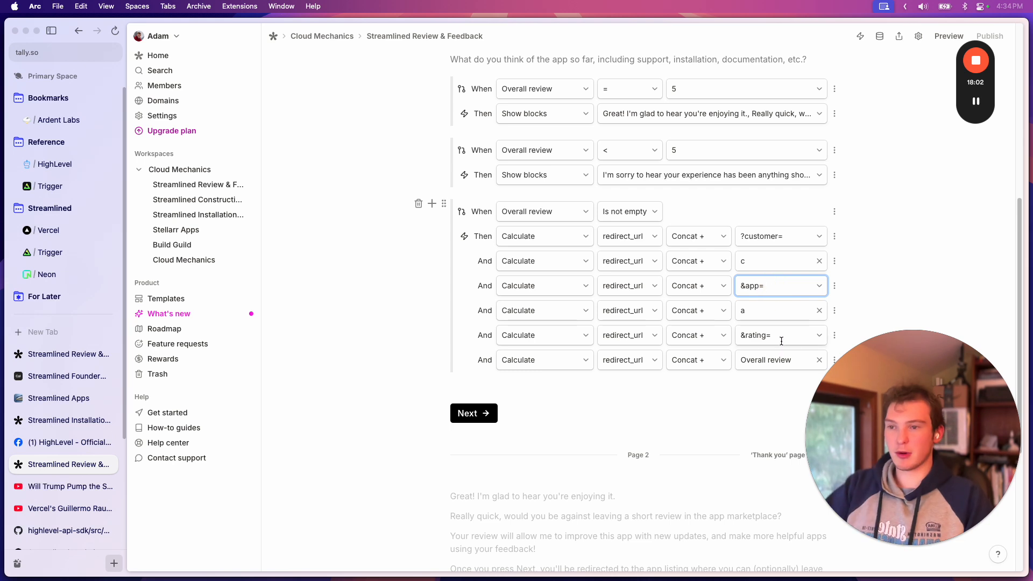
{"action": "left_click", "coordinate": [796, 362]}
{"action": "left_click", "coordinate": [906, 297]}
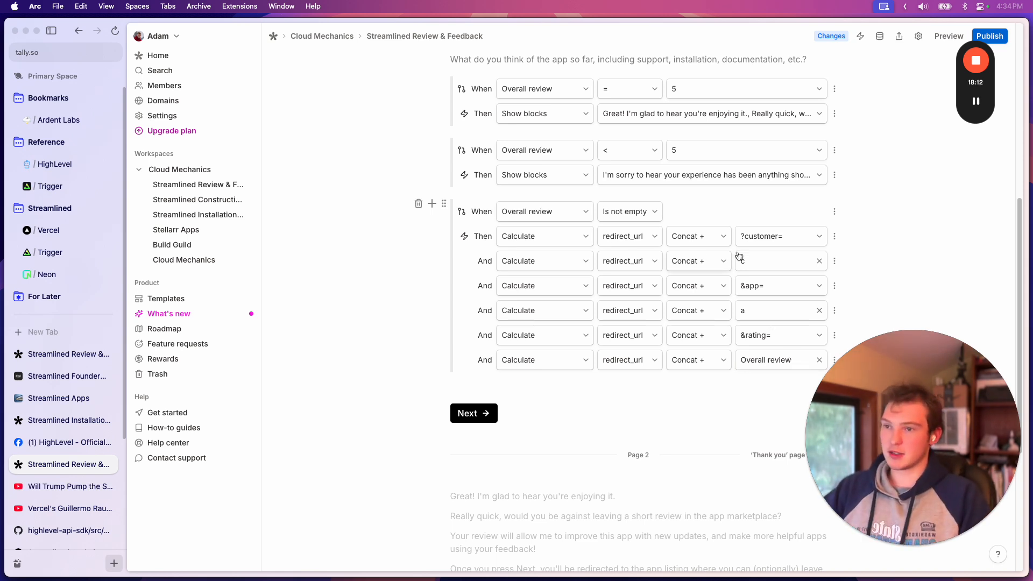
Switch to Cursor, open the route.ts file directly inside the reviews folder and view its GET URL PARAMS region
{"action": "mouse_move", "coordinate": [541, 550]}
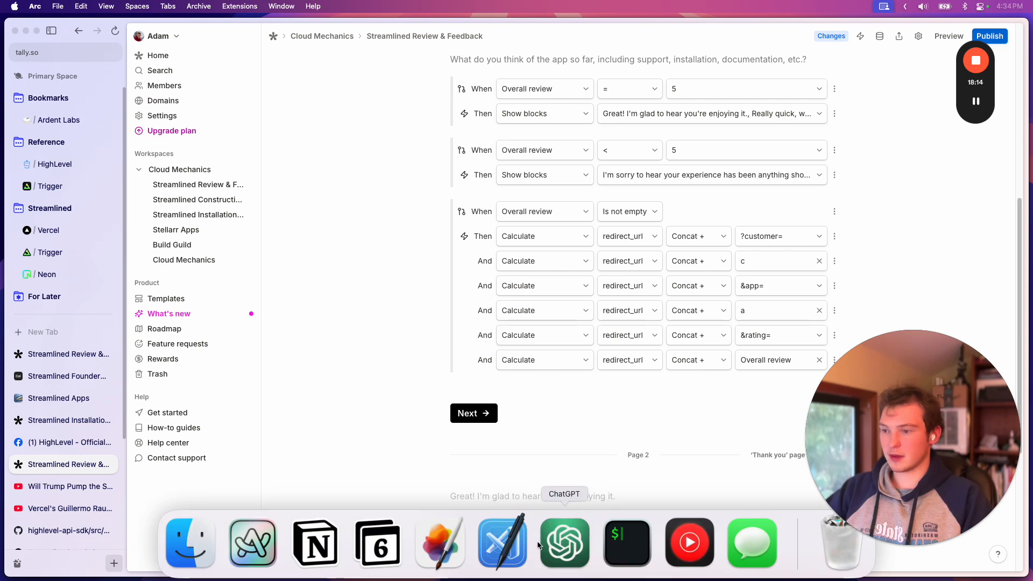
{"action": "left_click", "coordinate": [503, 545]}
{"action": "scroll", "coordinate": [333, 291], "scroll_direction": "up", "scroll_amount": 3}
{"action": "left_click", "coordinate": [92, 299]}
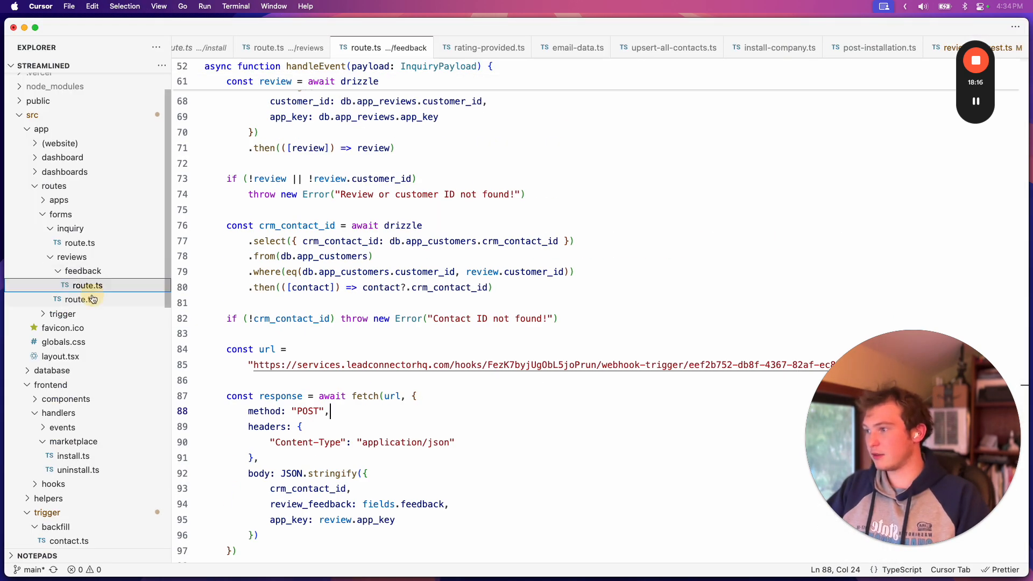
{"action": "scroll", "coordinate": [453, 354], "scroll_direction": "up", "scroll_amount": 10}
{"action": "scroll", "coordinate": [454, 354], "scroll_direction": "down", "scroll_amount": 2}
Highlight the code lines that read the customer, app and rating search parameters
{"action": "left_click", "coordinate": [630, 205]}
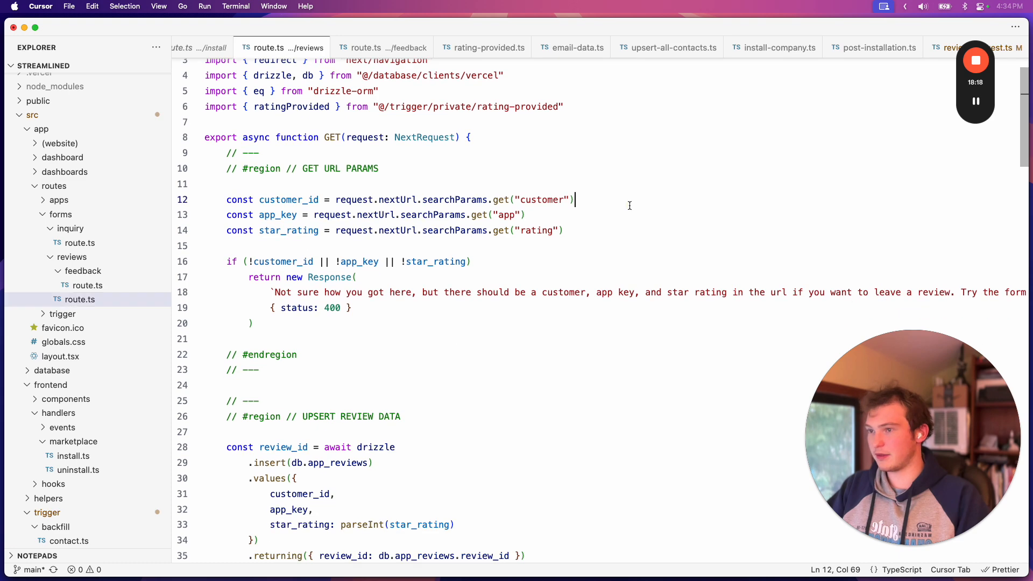
{"action": "left_click_drag", "start_coordinate": [595, 234], "coordinate": [646, 191]}
{"action": "left_click", "coordinate": [556, 219]}
{"action": "left_click", "coordinate": [611, 225]}
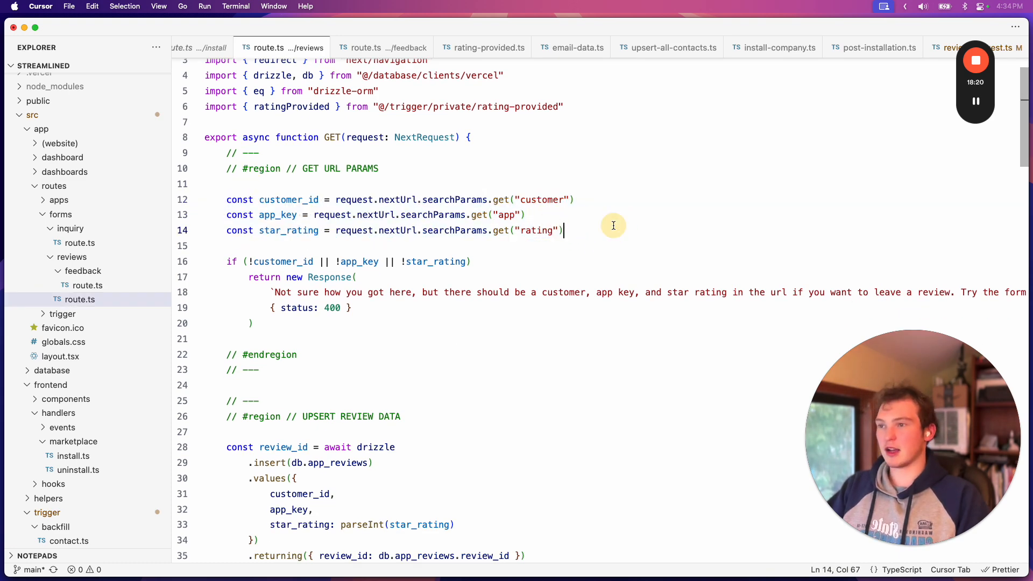
Highlight the UPSERT REVIEW DATA code that inserts the review and handles a missing review_id
{"action": "scroll", "coordinate": [449, 326], "scroll_direction": "down", "scroll_amount": 7}
{"action": "scroll", "coordinate": [450, 326], "scroll_direction": "down", "scroll_amount": 1}
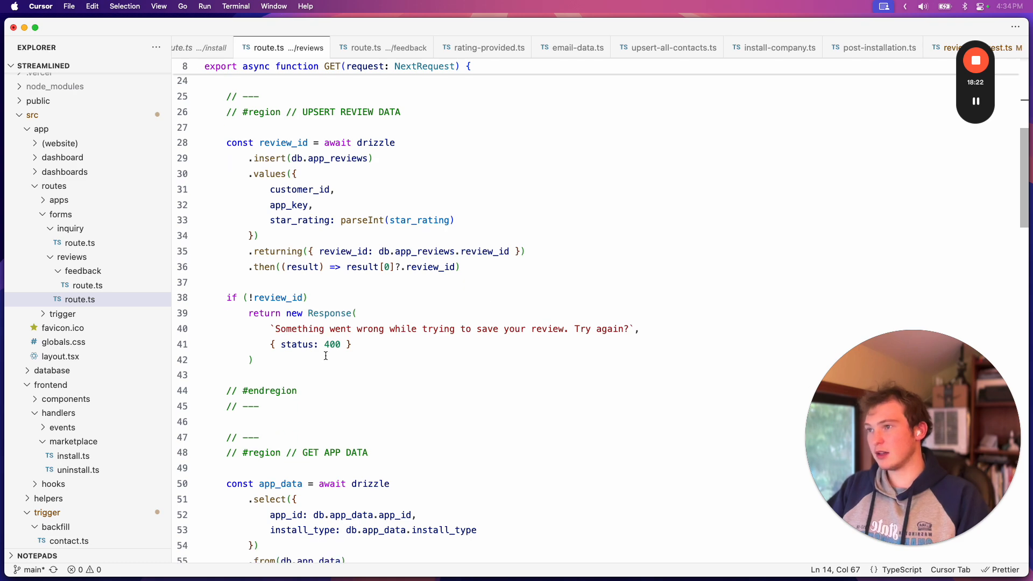
{"action": "left_click_drag", "start_coordinate": [313, 361], "coordinate": [231, 142]}
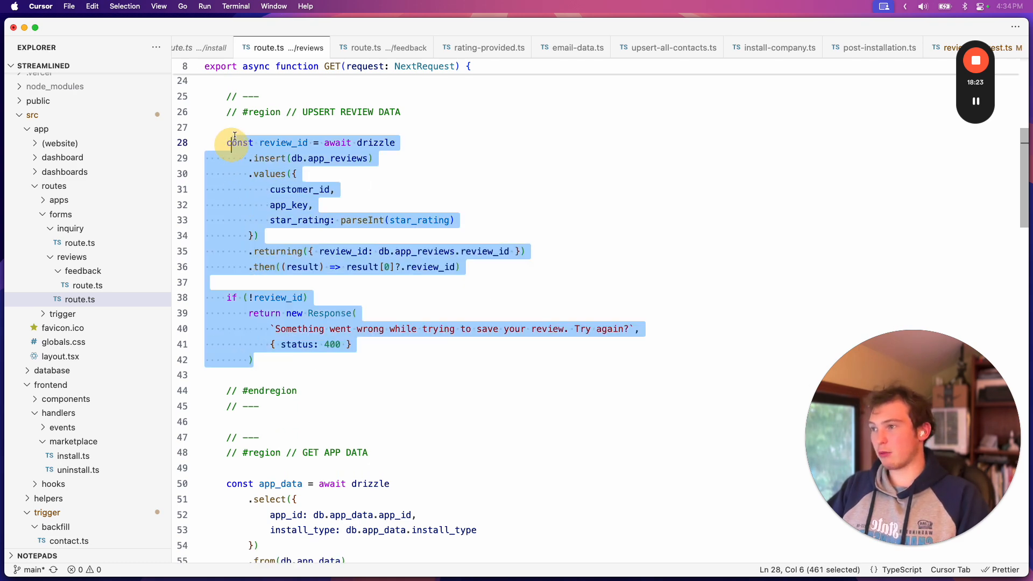
{"action": "left_click", "coordinate": [272, 375]}
Highlight the GET APP DATA code, from the app_data query through its invalid-value response
{"action": "scroll", "coordinate": [281, 358], "scroll_direction": "down", "scroll_amount": 7}
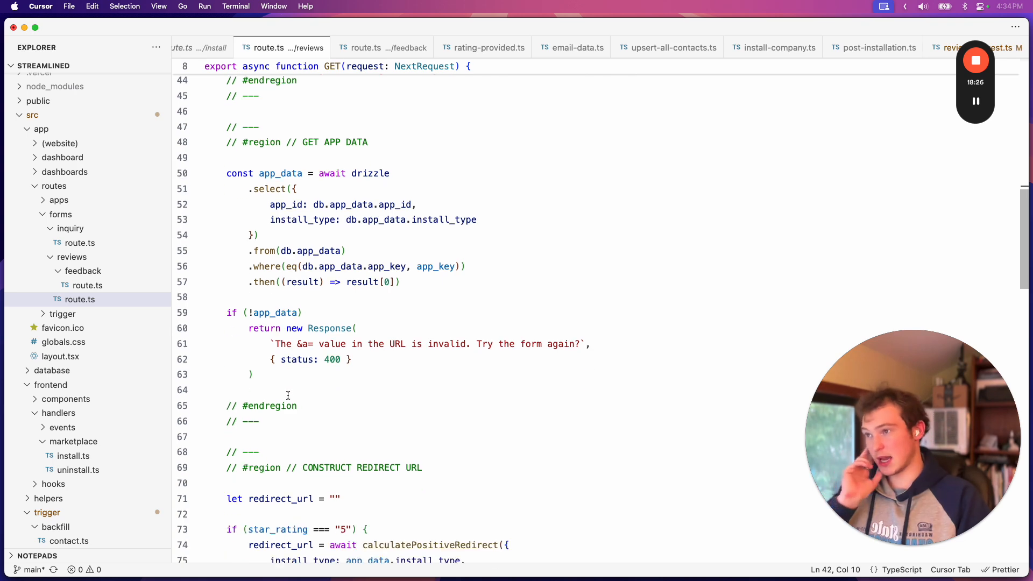
{"action": "left_click_drag", "start_coordinate": [281, 360], "coordinate": [254, 375]}
{"action": "left_click_drag", "start_coordinate": [226, 173], "coordinate": [254, 377]}
{"action": "scroll", "coordinate": [402, 194], "scroll_direction": "down", "scroll_amount": 4}
{"action": "scroll", "coordinate": [402, 194], "scroll_direction": "up", "scroll_amount": 3}
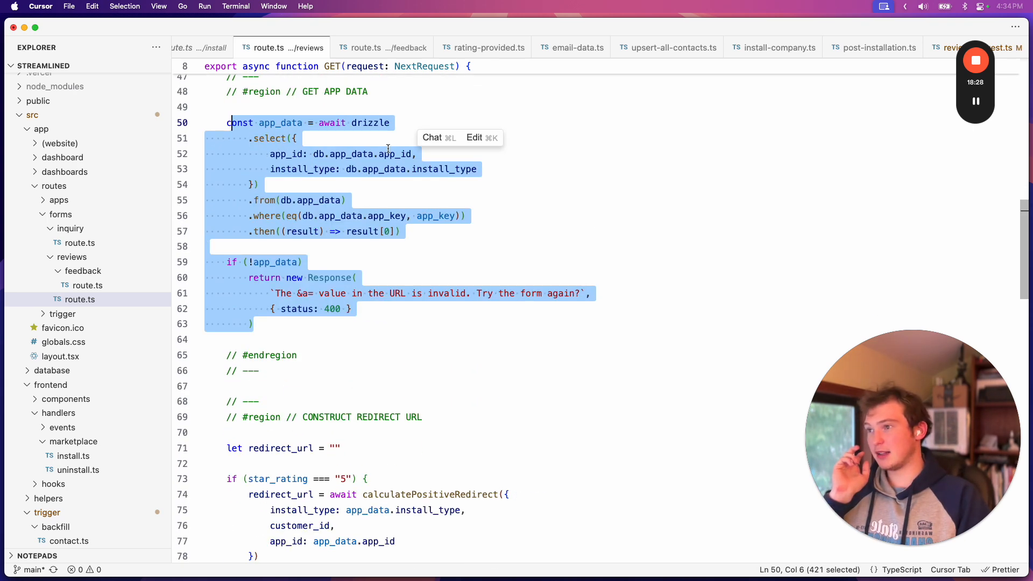
Highlight the db.app_data.install_type value selected in the app_data query
{"action": "left_click", "coordinate": [402, 194]}
{"action": "left_click_drag", "start_coordinate": [526, 179], "coordinate": [346, 170]}
{"action": "left_click", "coordinate": [336, 186]}
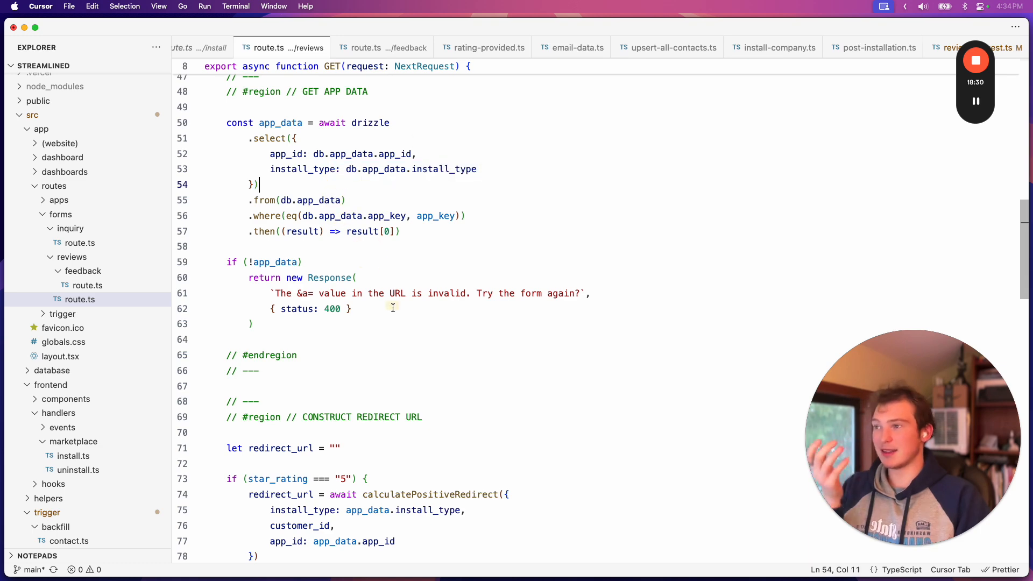
Highlight the if/else block in the CONSTRUCT REDIRECT URL region that chooses the redirect by star rating
{"action": "scroll", "coordinate": [393, 308], "scroll_direction": "down", "scroll_amount": 2}
{"action": "scroll", "coordinate": [393, 307], "scroll_direction": "up", "scroll_amount": 1}
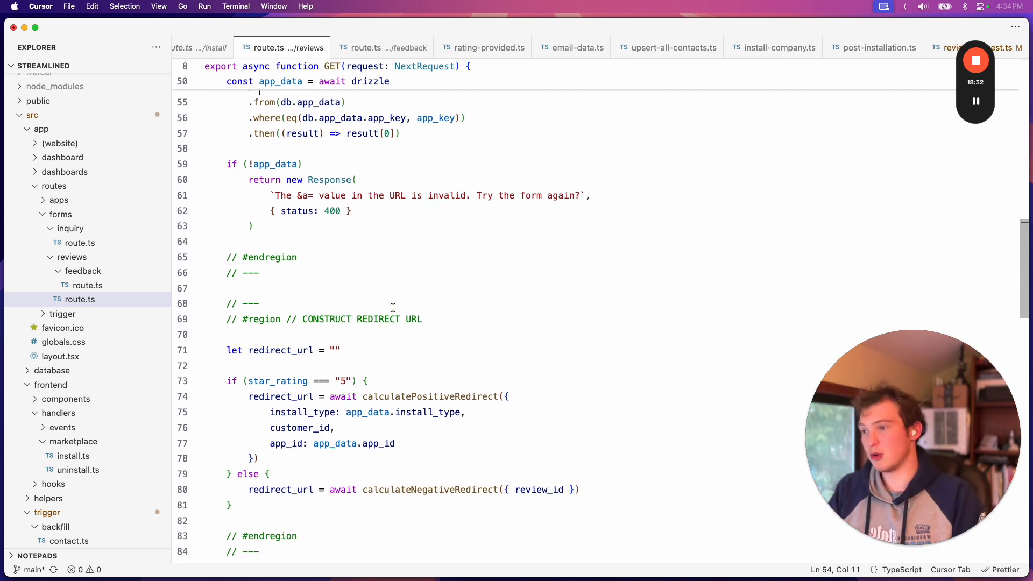
{"action": "scroll", "coordinate": [393, 308], "scroll_direction": "down", "scroll_amount": 7}
{"action": "scroll", "coordinate": [386, 359], "scroll_direction": "up", "scroll_amount": 3}
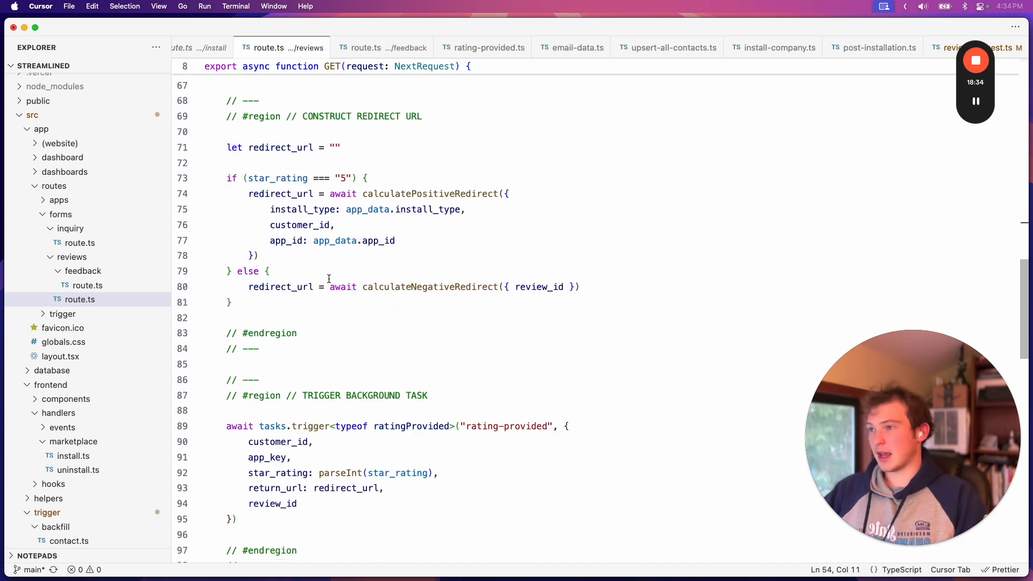
{"action": "left_click_drag", "start_coordinate": [274, 315], "coordinate": [240, 175]}
{"action": "left_click", "coordinate": [297, 252]}
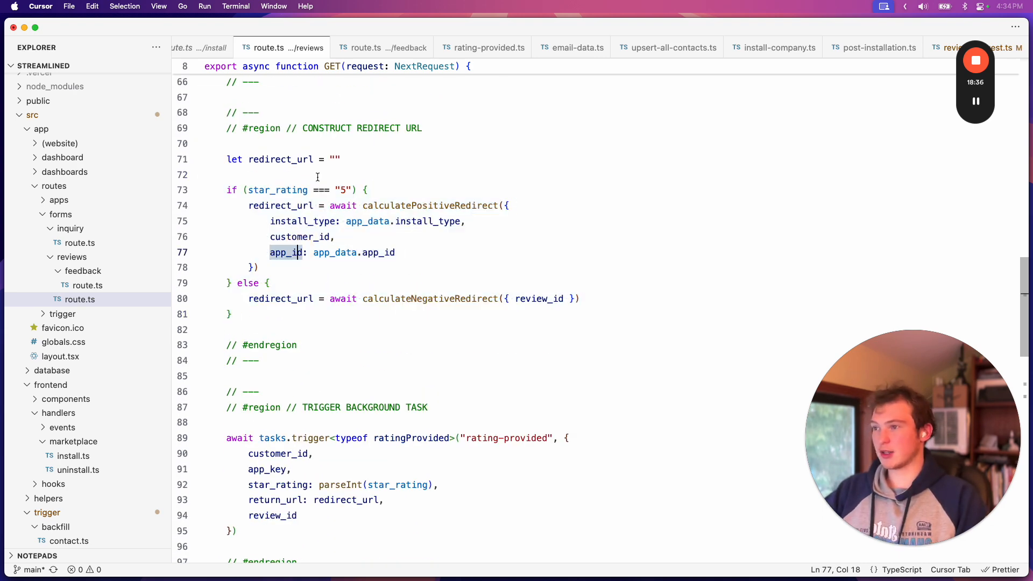
Highlight the "5" rating condition and its calculatePositiveRedirect call
{"action": "double_click", "coordinate": [343, 190]}
{"action": "left_click_drag", "start_coordinate": [291, 205], "coordinate": [327, 247]}
{"action": "left_click_drag", "start_coordinate": [273, 269], "coordinate": [233, 212]}
{"action": "left_click", "coordinate": [296, 269]}
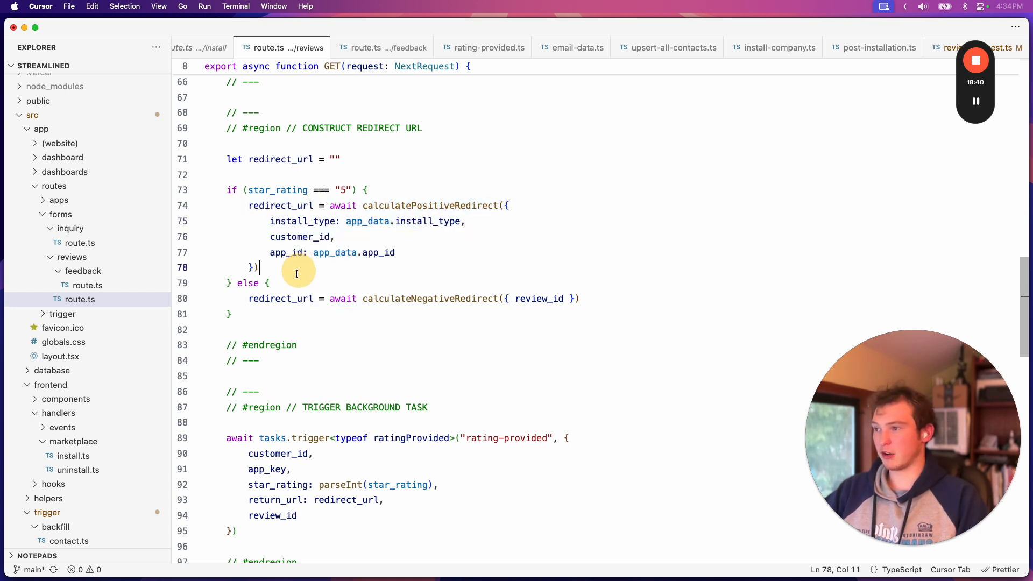
Highlight the calculateNegativeRedirect line in the else branch and view the TRIGGER BACKGROUND TASK region
{"action": "scroll", "coordinate": [442, 205], "scroll_direction": "down", "scroll_amount": 3}
{"action": "left_click_drag", "start_coordinate": [561, 174], "coordinate": [221, 171]}
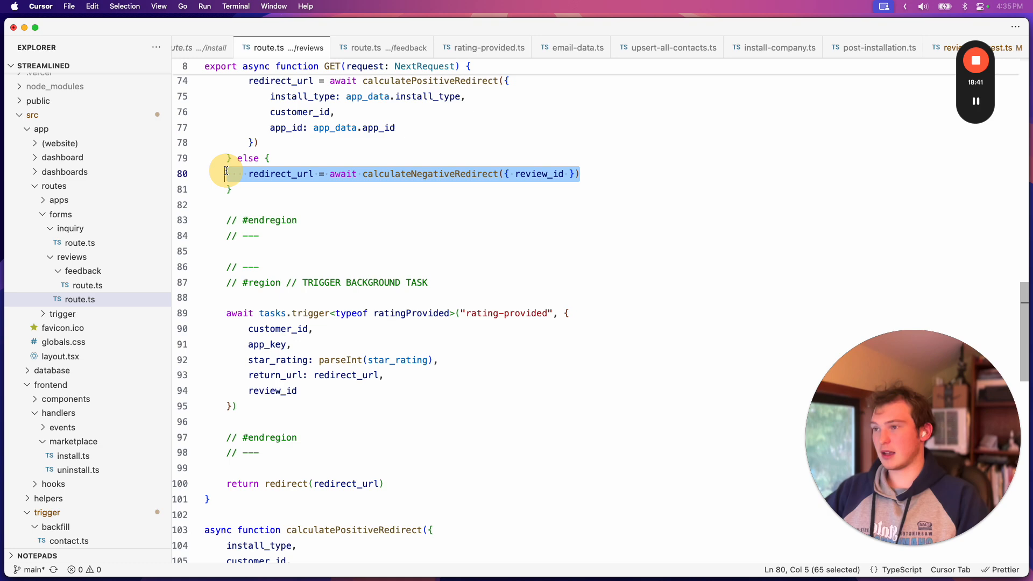
{"action": "left_click", "coordinate": [300, 193]}
{"action": "scroll", "coordinate": [279, 269], "scroll_direction": "down", "scroll_amount": 4}
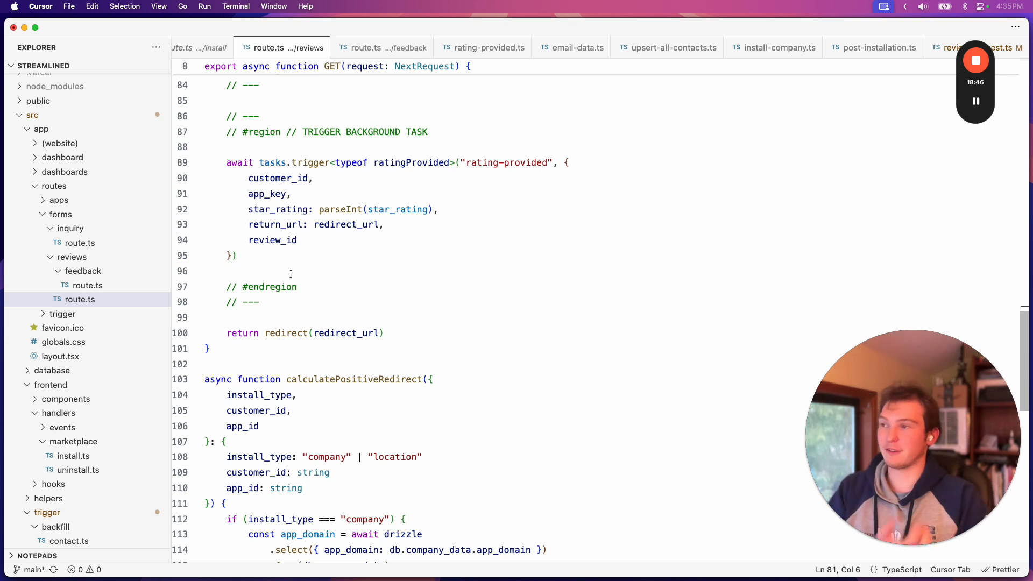
Open the ratingProvided task definition from the TRIGGER BACKGROUND TASK region and highlight its SEND WEBHOOK fetch code
{"action": "left_click", "coordinate": [321, 179]}
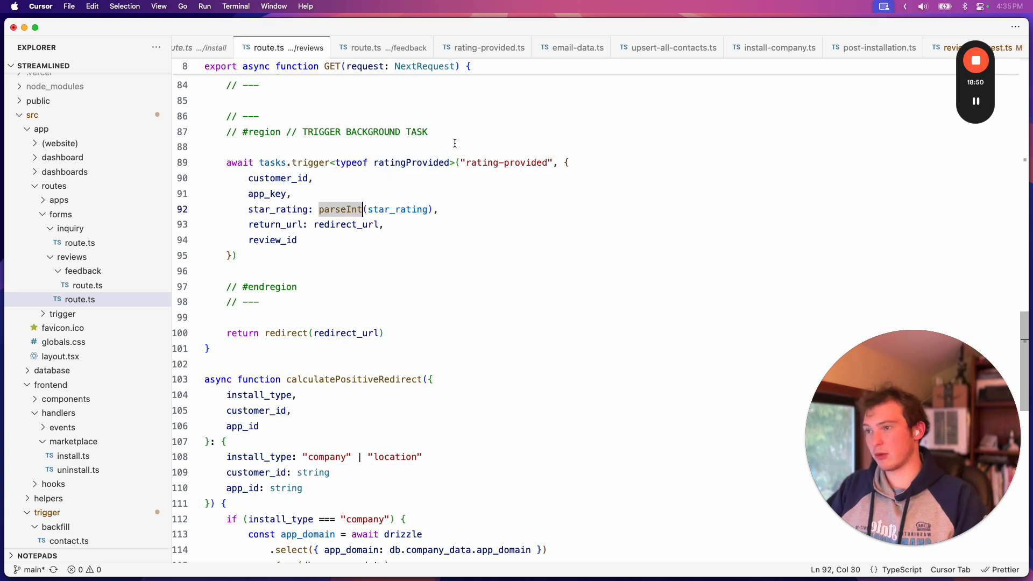
{"action": "left_click", "coordinate": [409, 163], "text": "super"}
{"action": "scroll", "coordinate": [450, 270], "scroll_direction": "down", "scroll_amount": 5}
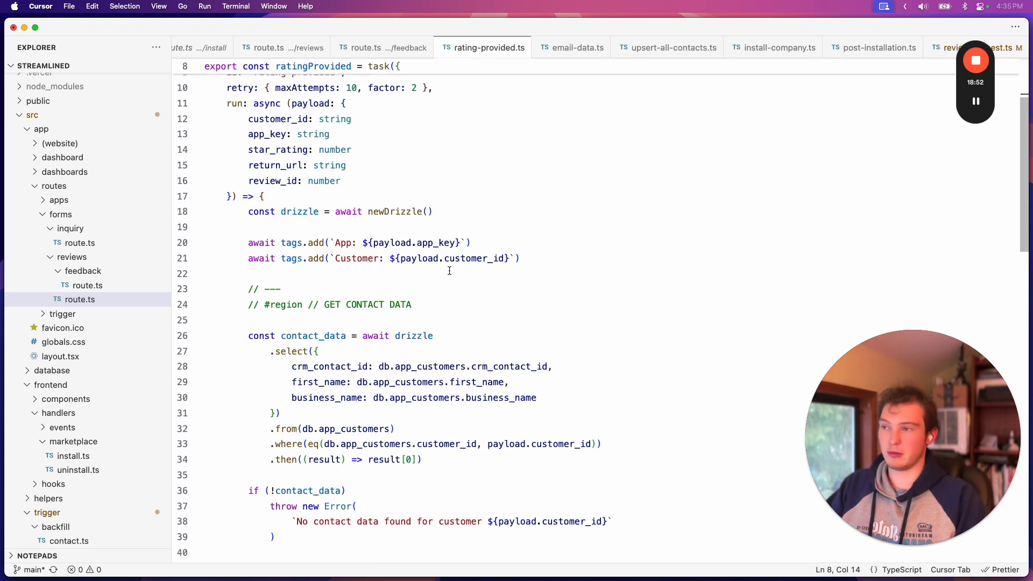
{"action": "scroll", "coordinate": [449, 271], "scroll_direction": "down", "scroll_amount": 12}
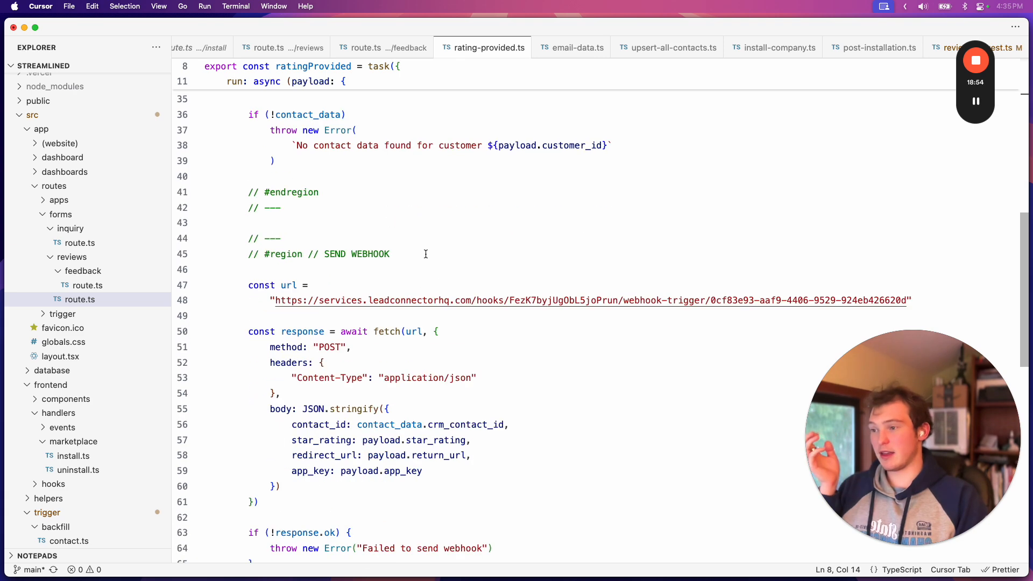
{"action": "left_click_drag", "start_coordinate": [301, 482], "coordinate": [251, 145]}
{"action": "scroll", "coordinate": [248, 148], "scroll_direction": "up", "scroll_amount": 13}
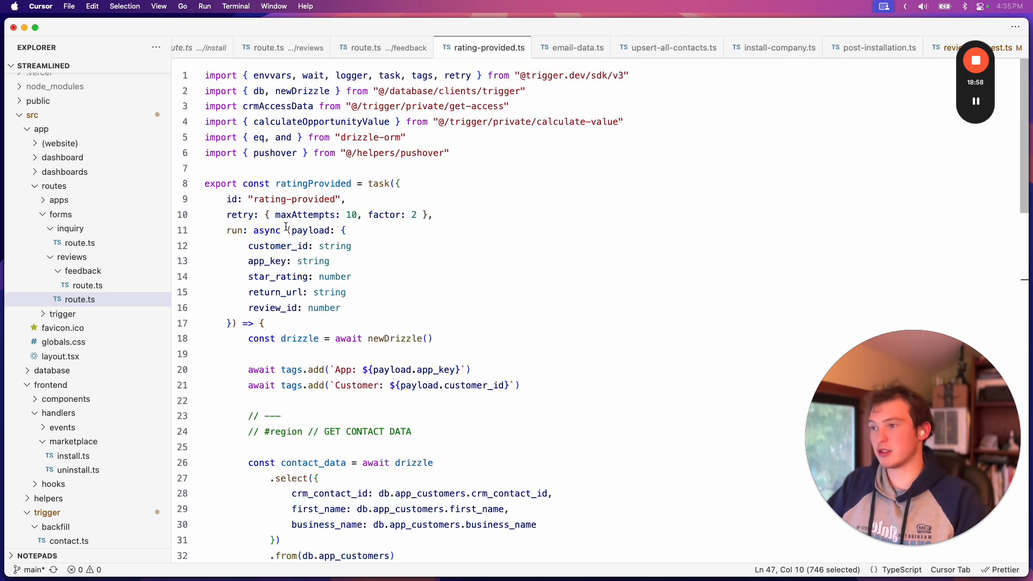
Switch to Arc and open the Streamlined Constructive Feedback form from the Cloud Mechanics workspace for editing to view its Review ID field
{"action": "mouse_move", "coordinate": [316, 578]}
{"action": "left_click", "coordinate": [257, 541]}
{"action": "scroll", "coordinate": [521, 282], "scroll_direction": "up", "scroll_amount": 7}
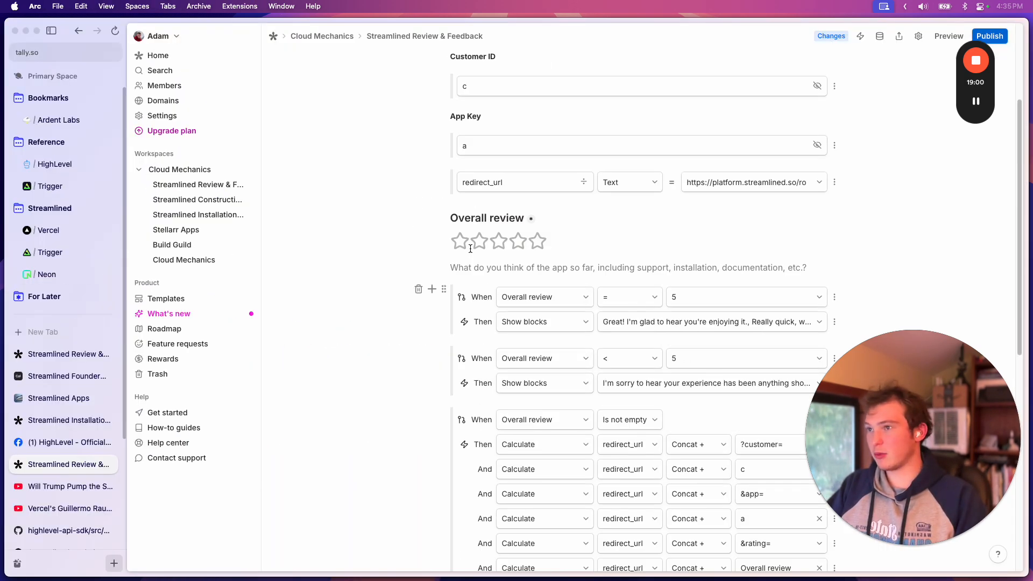
{"action": "left_click", "coordinate": [347, 36]}
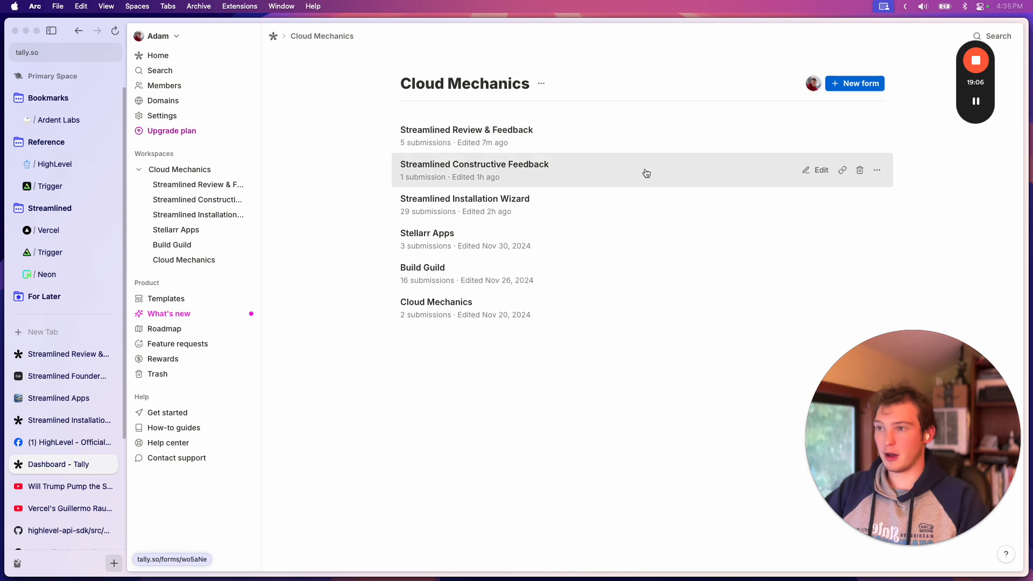
{"action": "left_click", "coordinate": [816, 172]}
{"action": "scroll", "coordinate": [598, 342], "scroll_direction": "down", "scroll_amount": 1}
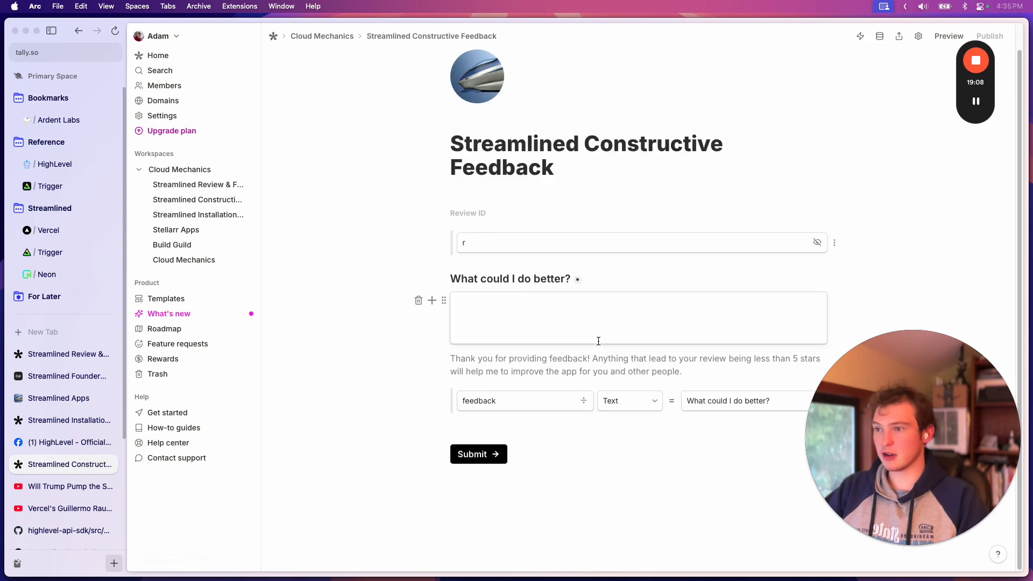
{"action": "left_click", "coordinate": [523, 247]}
Switch back to Cursor and examine the SEND WEBHOOK region of rating-provided.ts, including the request body and error handling
{"action": "left_click", "coordinate": [501, 533]}
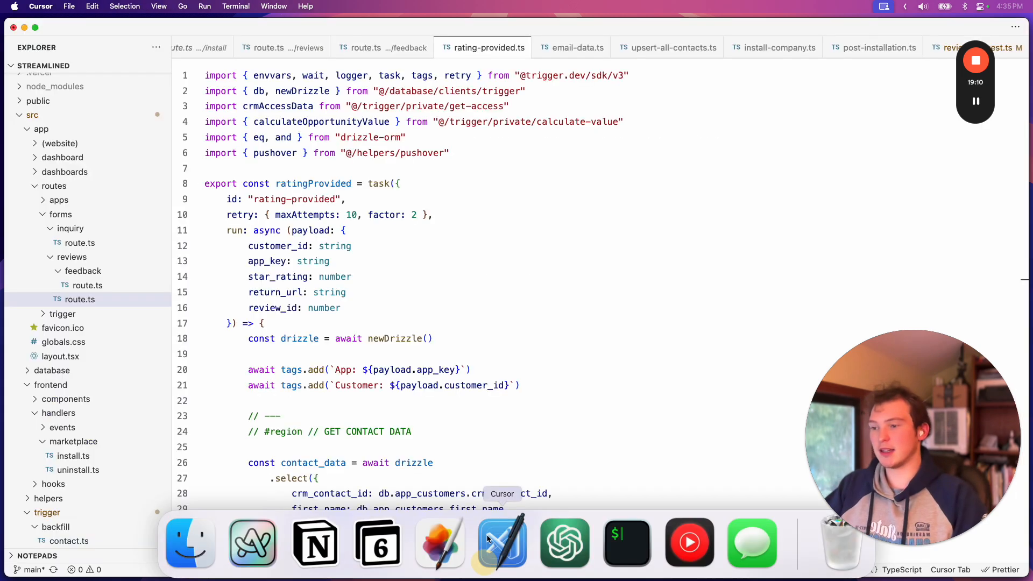
{"action": "scroll", "coordinate": [436, 389], "scroll_direction": "down", "scroll_amount": 4}
{"action": "scroll", "coordinate": [436, 389], "scroll_direction": "down", "scroll_amount": 5}
{"action": "scroll", "coordinate": [436, 389], "scroll_direction": "up", "scroll_amount": 5}
{"action": "left_click", "coordinate": [568, 303]}
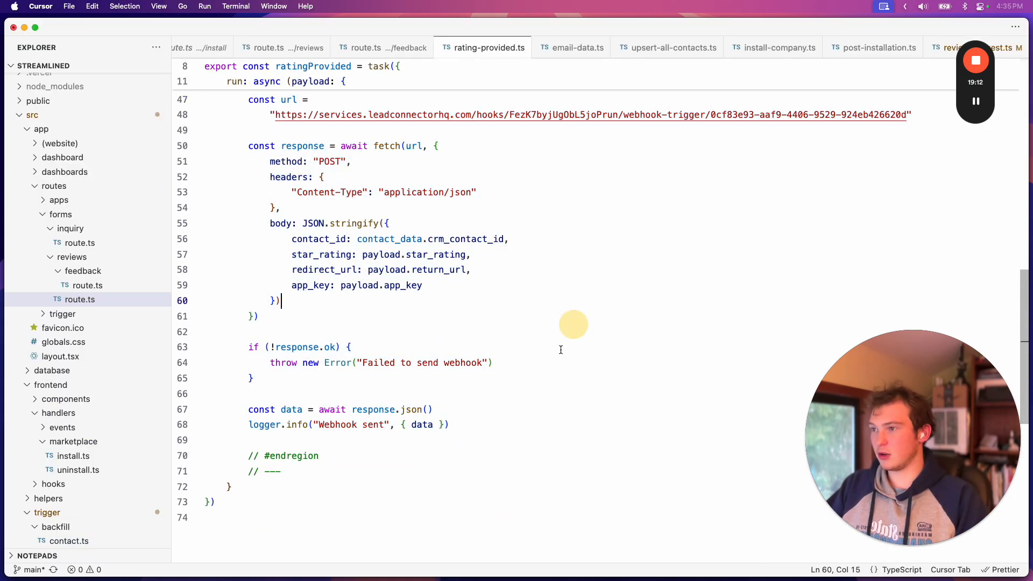
{"action": "scroll", "coordinate": [560, 344], "scroll_direction": "up", "scroll_amount": 3}
{"action": "scroll", "coordinate": [554, 364], "scroll_direction": "up", "scroll_amount": 3}
{"action": "scroll", "coordinate": [555, 364], "scroll_direction": "down", "scroll_amount": 5}
{"action": "scroll", "coordinate": [554, 365], "scroll_direction": "up", "scroll_amount": 5}
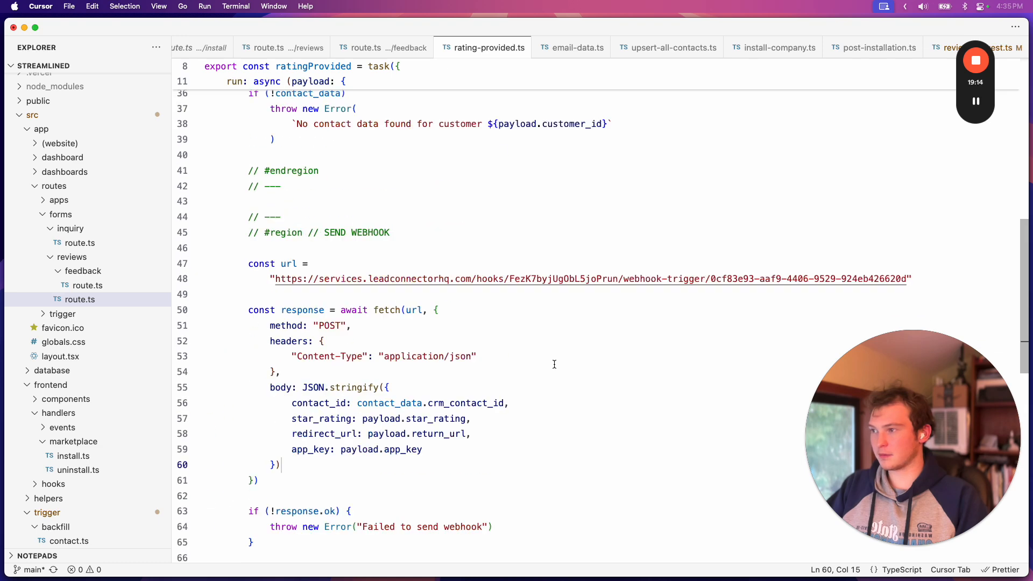
{"action": "scroll", "coordinate": [426, 360], "scroll_direction": "down", "scroll_amount": 5}
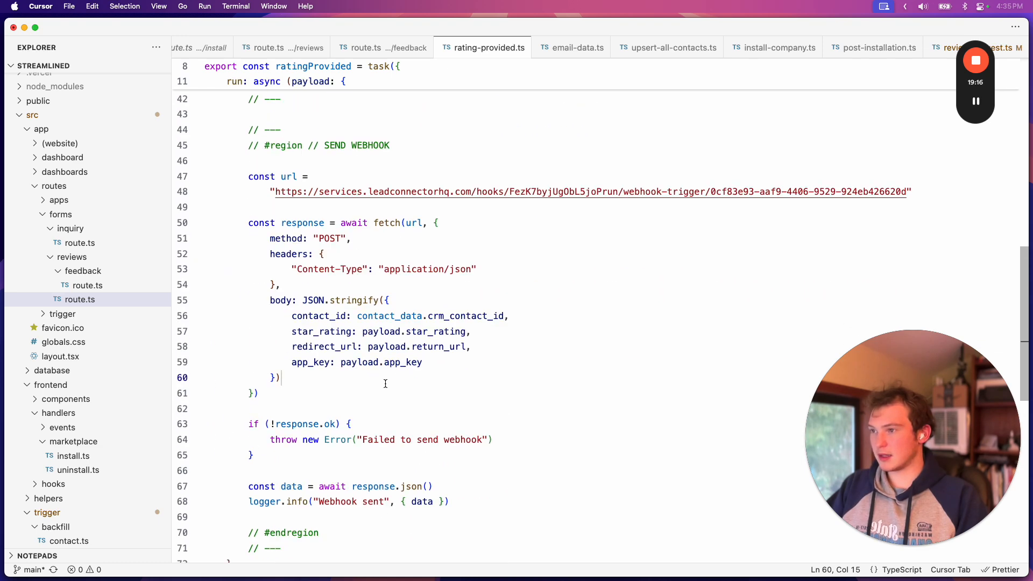
{"action": "scroll", "coordinate": [404, 359], "scroll_direction": "up", "scroll_amount": 10}
Close rating-provided.ts and highlight the review_id parameter in the Tally URL returned by calculateNegativeRedirect
{"action": "key", "text": "super+w"}
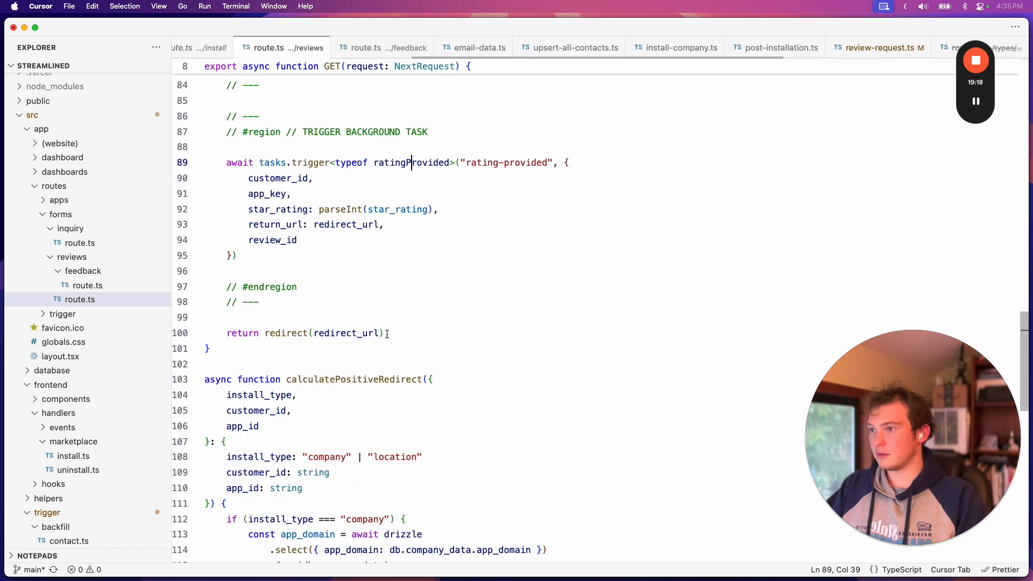
{"action": "scroll", "coordinate": [453, 333], "scroll_direction": "down", "scroll_amount": 10}
{"action": "scroll", "coordinate": [453, 332], "scroll_direction": "down", "scroll_amount": 1}
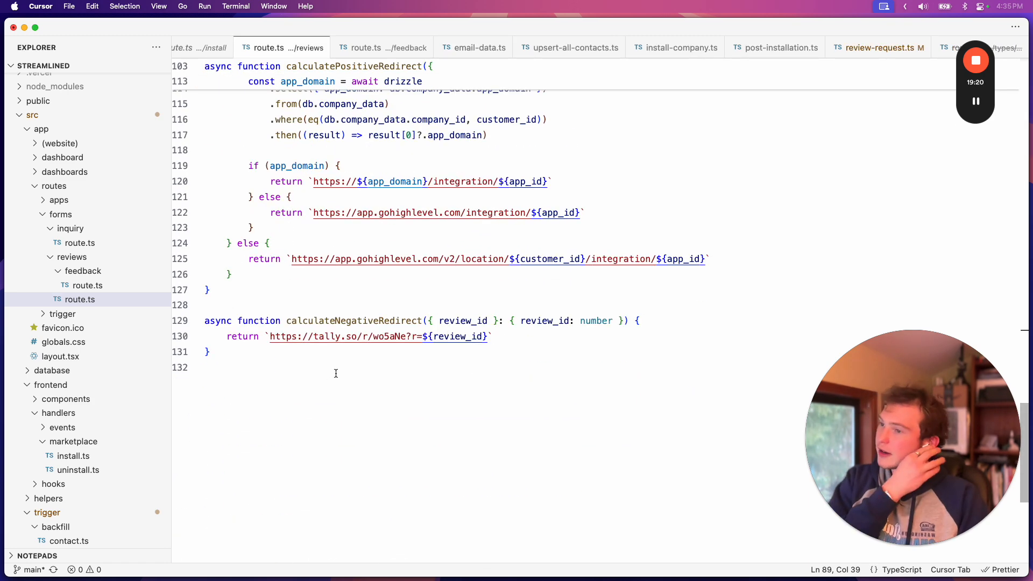
{"action": "left_click_drag", "start_coordinate": [286, 335], "coordinate": [418, 337]}
{"action": "left_click", "coordinate": [418, 337]}
{"action": "left_click", "coordinate": [517, 337]}
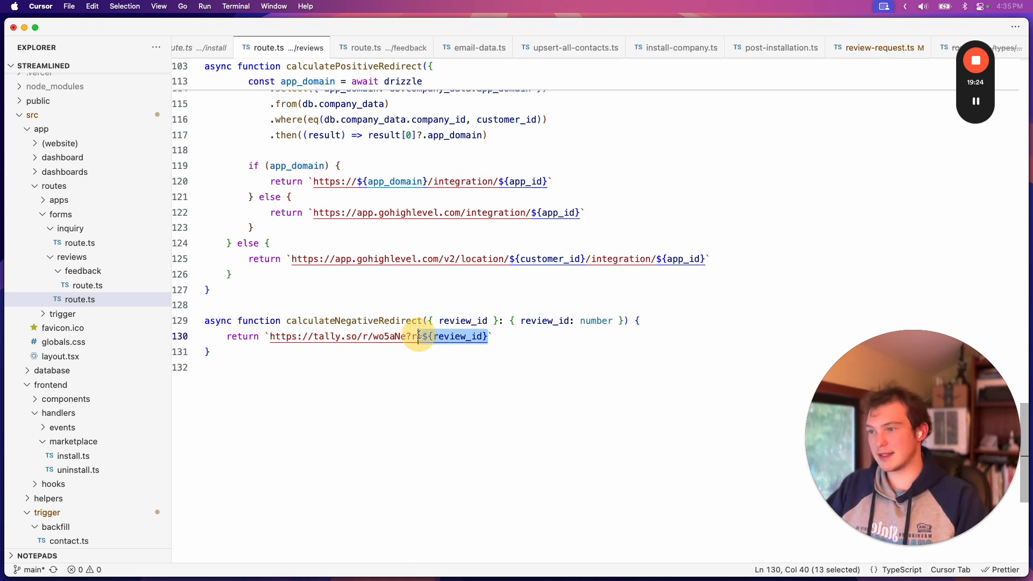
{"action": "left_click", "coordinate": [511, 339]}
Switch to Arc and place the cursor in the "What could I do better?" question of the constructive feedback form
{"action": "key", "text": "super+Tab"}
{"action": "left_click", "coordinate": [540, 280]}
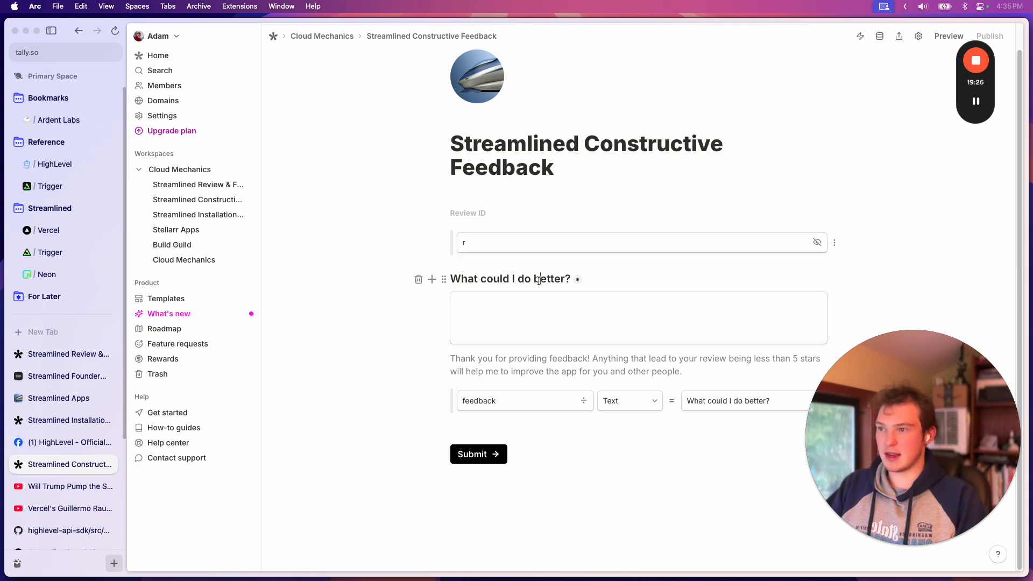
{"action": "left_click", "coordinate": [624, 280]}
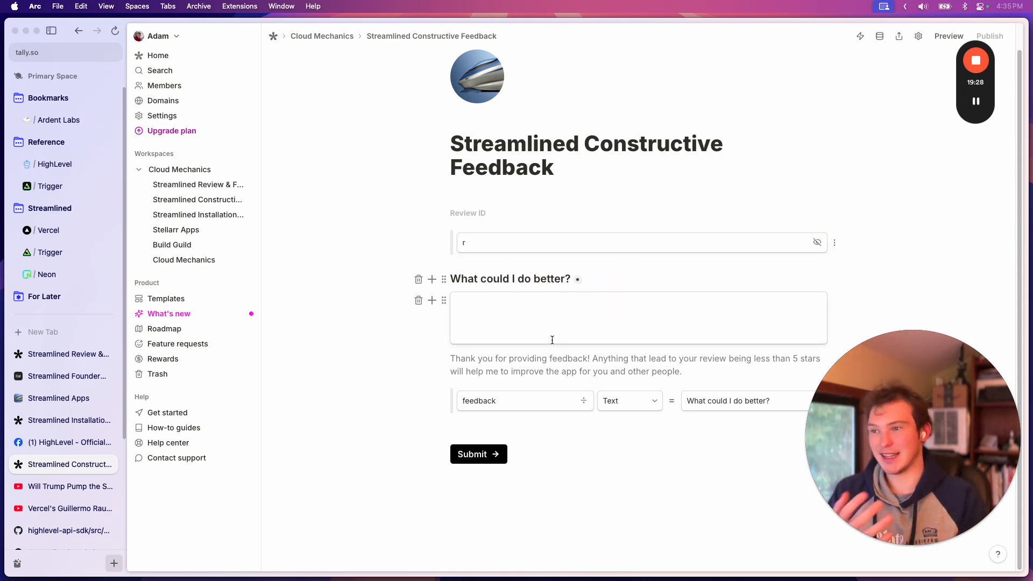
Return to Cursor and examine the URLs returned by the calculatePositiveRedirect and calculateNegativeRedirect functions
{"action": "mouse_move", "coordinate": [503, 576]}
{"action": "left_click", "coordinate": [503, 546]}
{"action": "scroll", "coordinate": [503, 401], "scroll_direction": "up", "scroll_amount": 2}
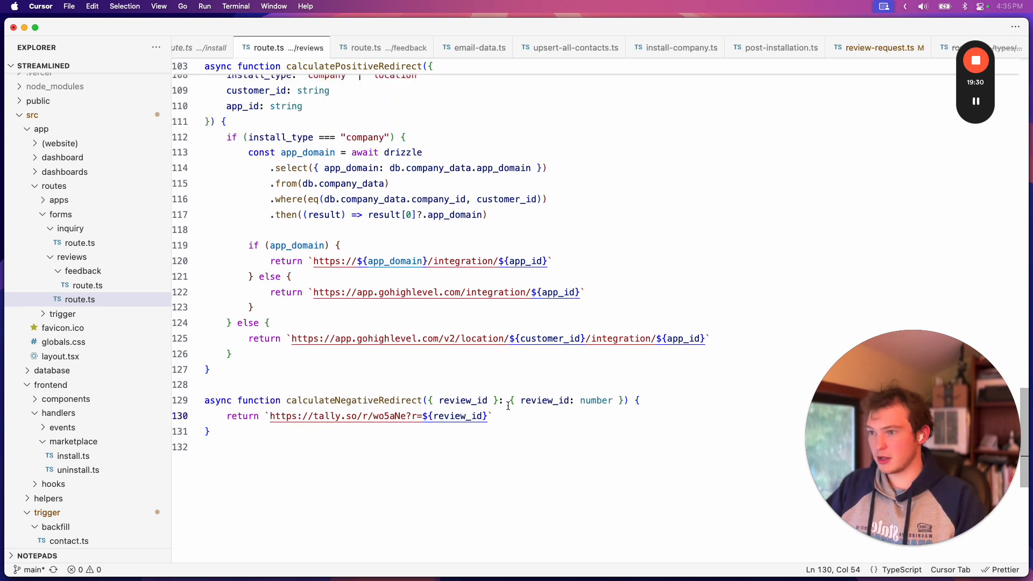
{"action": "scroll", "coordinate": [508, 405], "scroll_direction": "up", "scroll_amount": 2}
{"action": "left_click", "coordinate": [371, 415]}
{"action": "scroll", "coordinate": [452, 420], "scroll_direction": "up", "scroll_amount": 2}
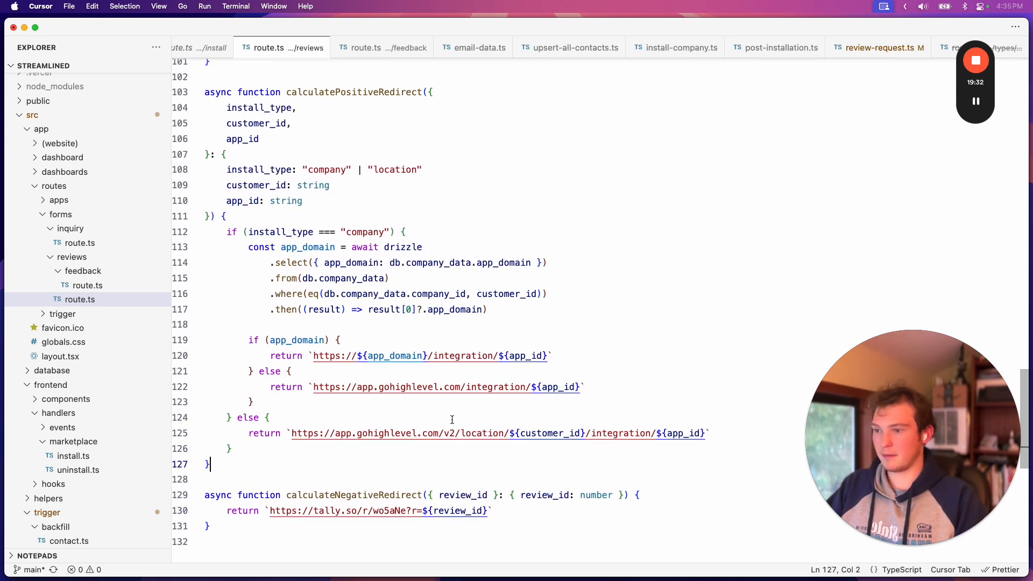
{"action": "scroll", "coordinate": [452, 420], "scroll_direction": "down", "scroll_amount": 5}
{"action": "left_click", "coordinate": [549, 380]}
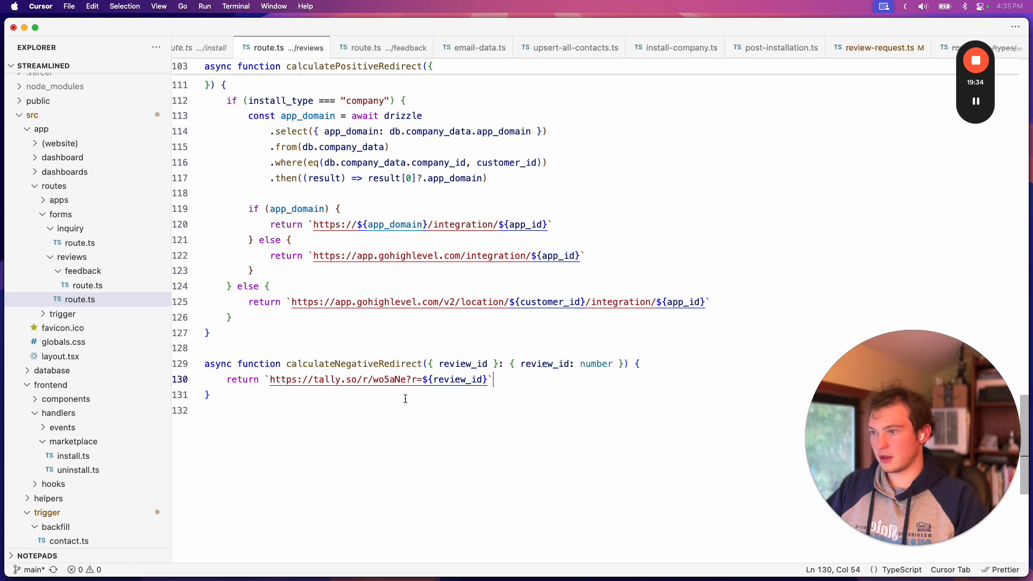
Switch to Arc and open the Feedback Provided workflow from the Reviews & Feedback folder in the Ardent Labs HighLevel account
{"action": "key", "text": "super+Tab"}
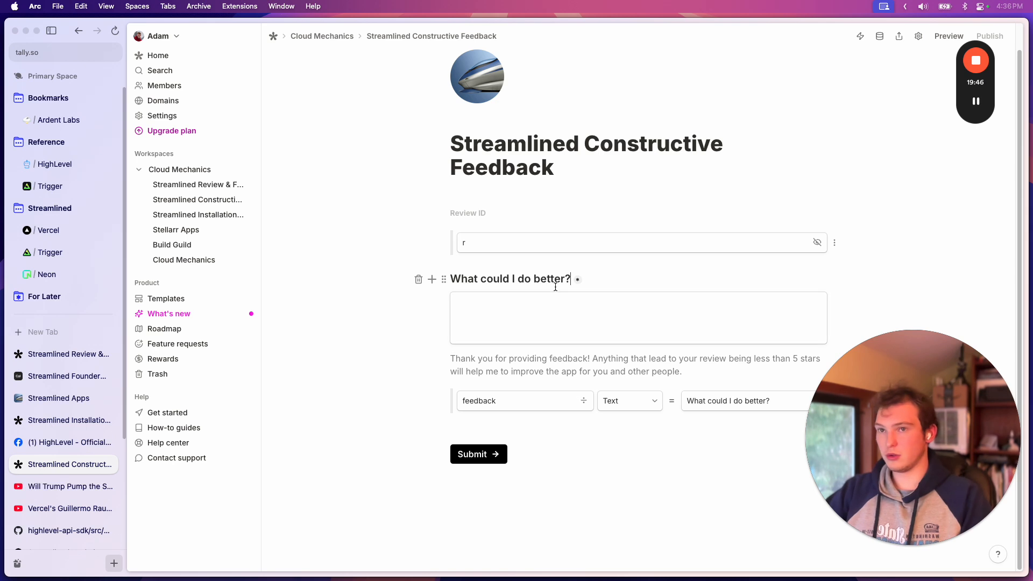
{"action": "left_click", "coordinate": [608, 317]}
{"action": "left_click", "coordinate": [59, 120]}
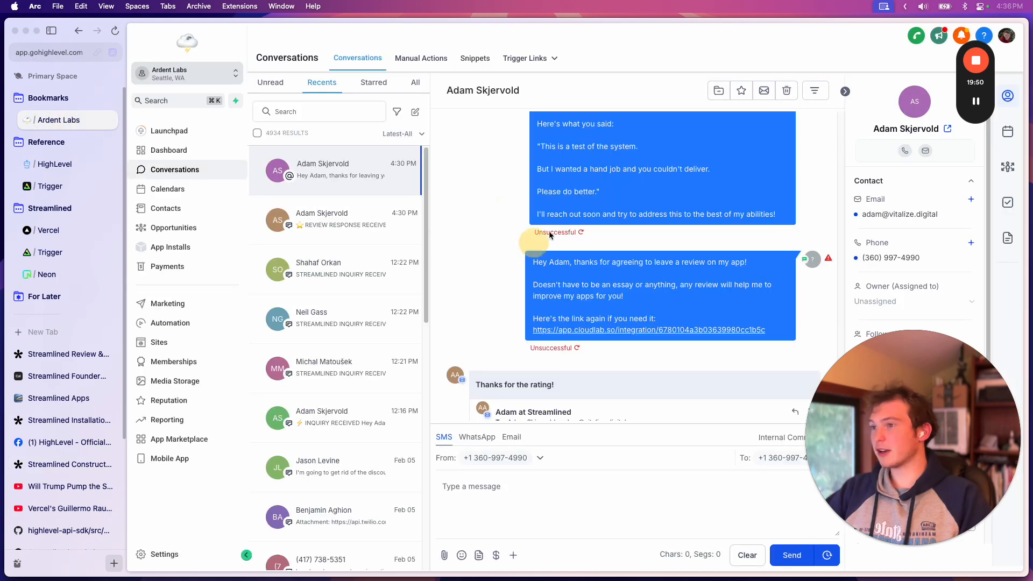
{"action": "left_click", "coordinate": [186, 322]}
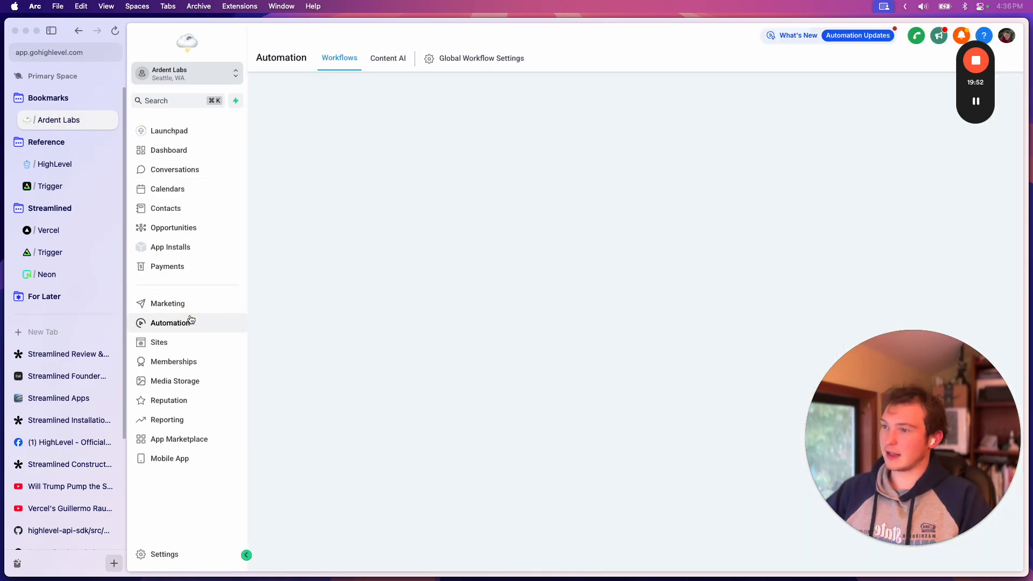
{"action": "left_click", "coordinate": [350, 290]}
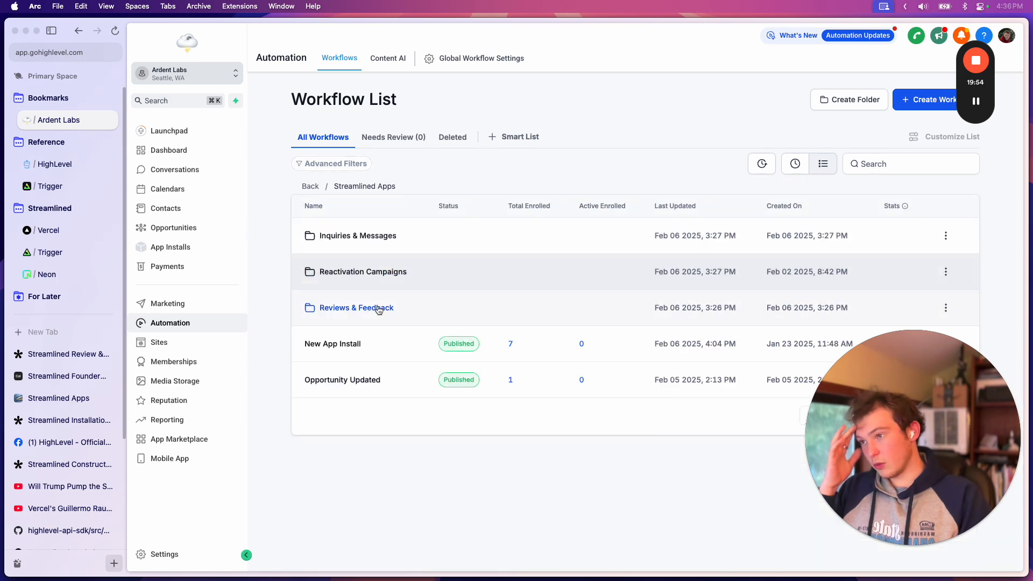
{"action": "left_click", "coordinate": [434, 302]}
{"action": "left_click", "coordinate": [350, 240]}
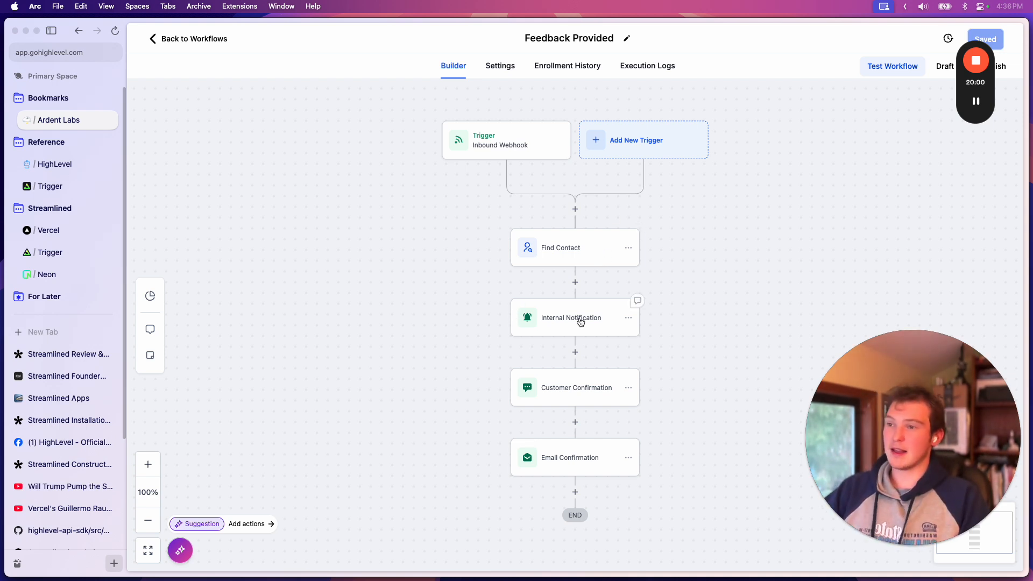
View the message settings of the Internal Notification and Customer Confirmation actions, then close the action details
{"action": "left_click", "coordinate": [581, 322]}
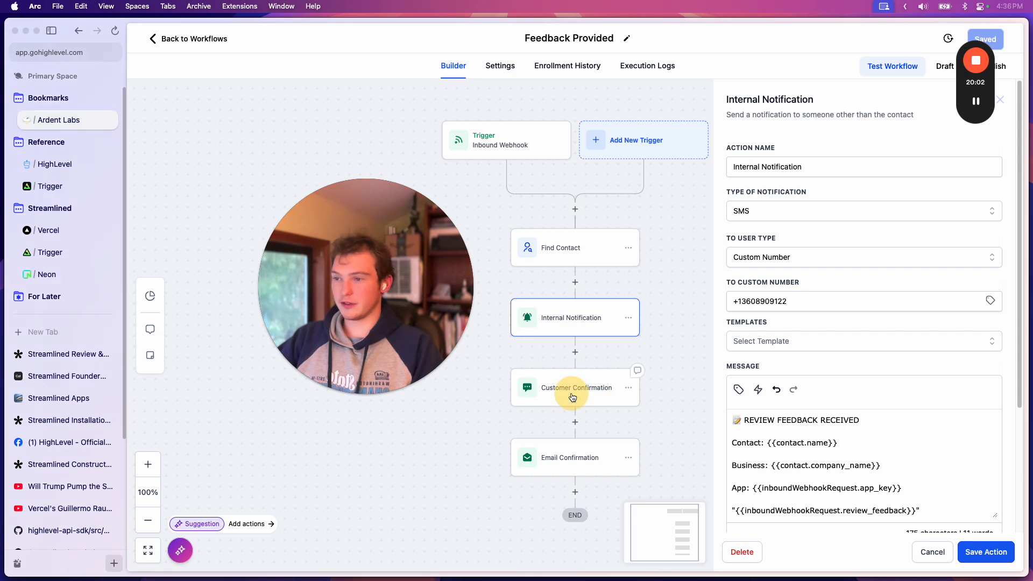
{"action": "left_click", "coordinate": [572, 397]}
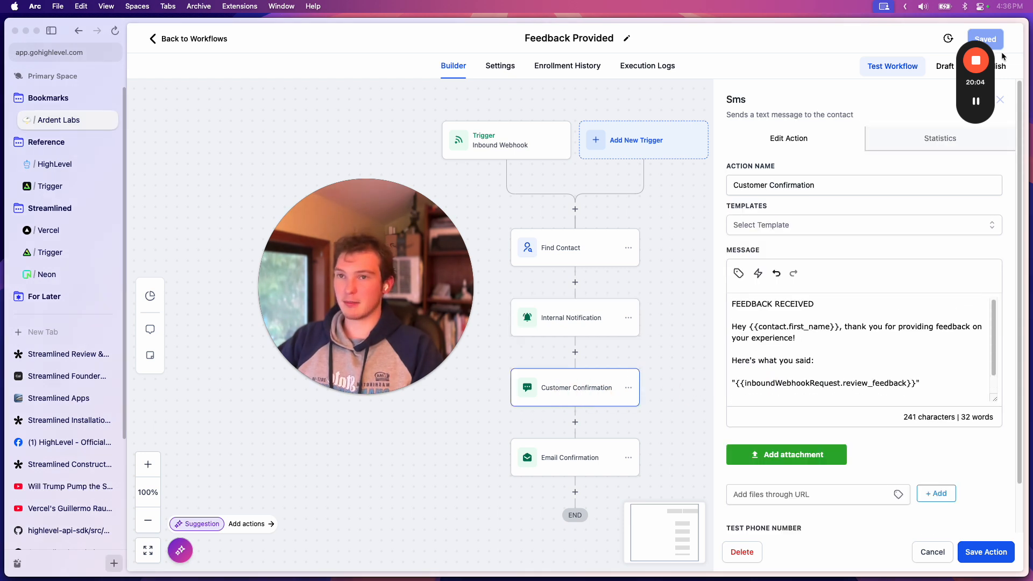
{"action": "left_click", "coordinate": [1001, 100]}
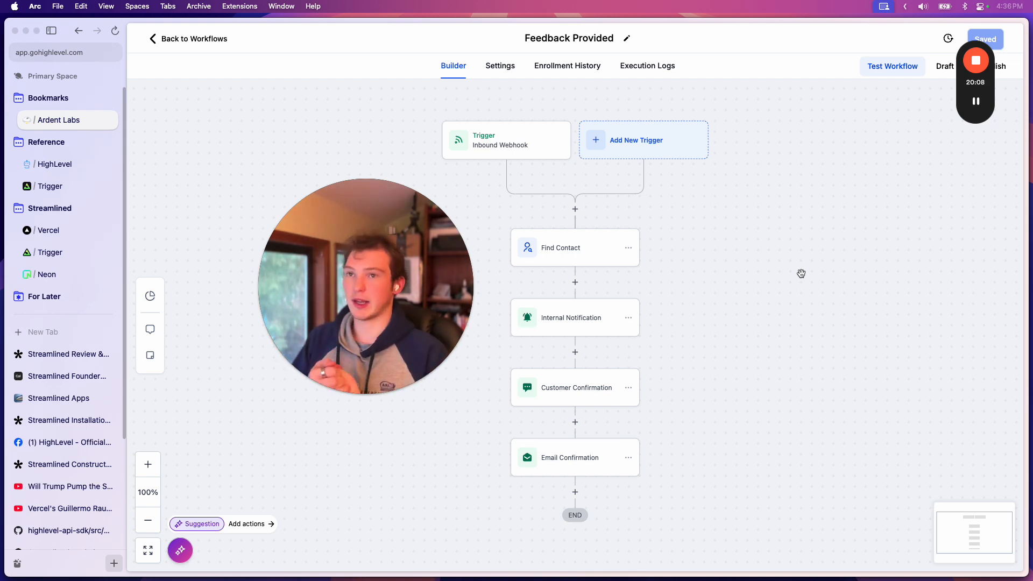
{"action": "scroll", "coordinate": [801, 271], "scroll_direction": "down", "scroll_amount": 2}
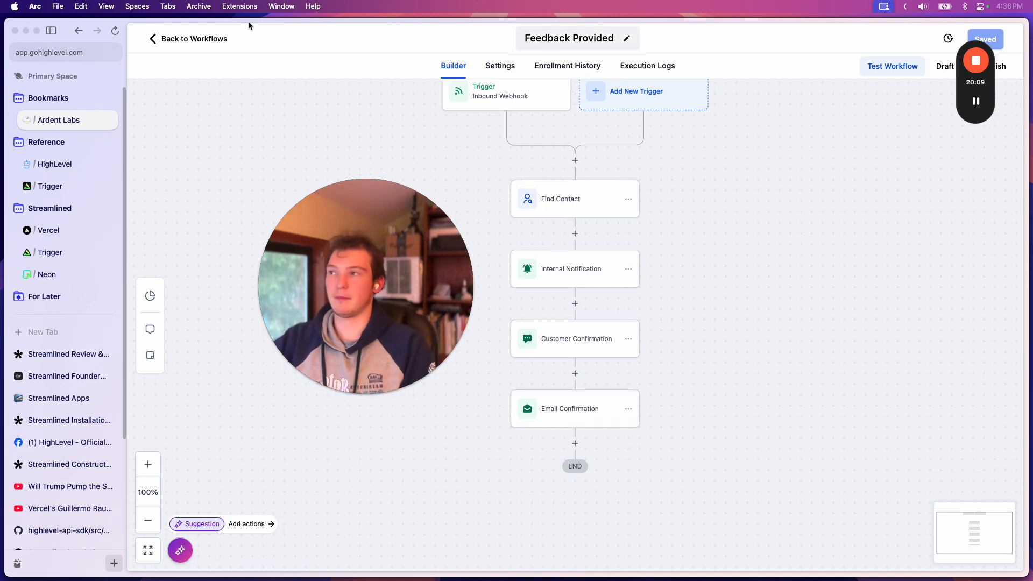
Return to the workflow list and look through the Reactivation Campaigns and Inquiries & Messages folders under Streamlined Apps
{"action": "left_click", "coordinate": [190, 39]}
{"action": "left_click_drag", "start_coordinate": [419, 309], "coordinate": [966, 166]}
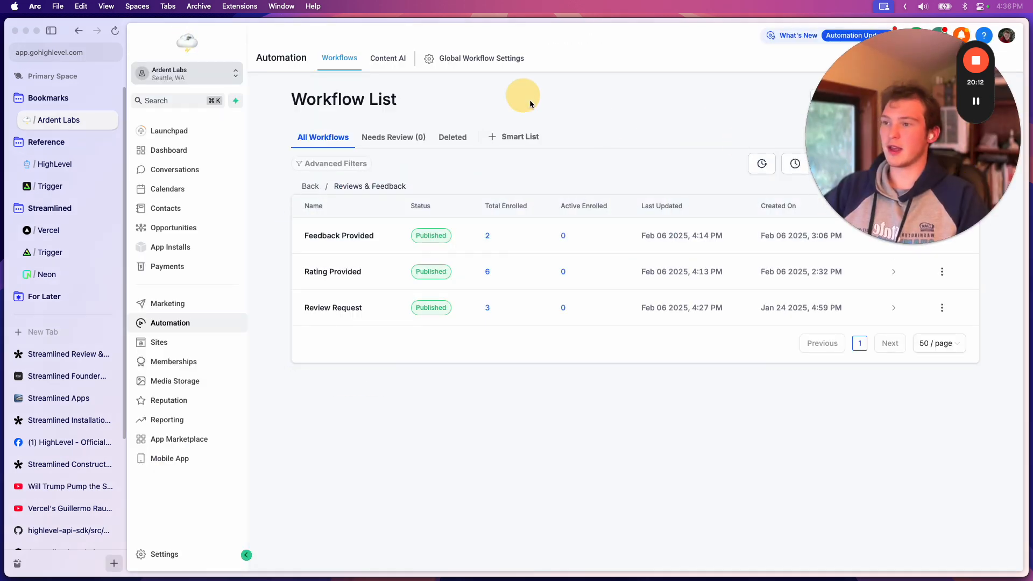
{"action": "left_click", "coordinate": [318, 188]}
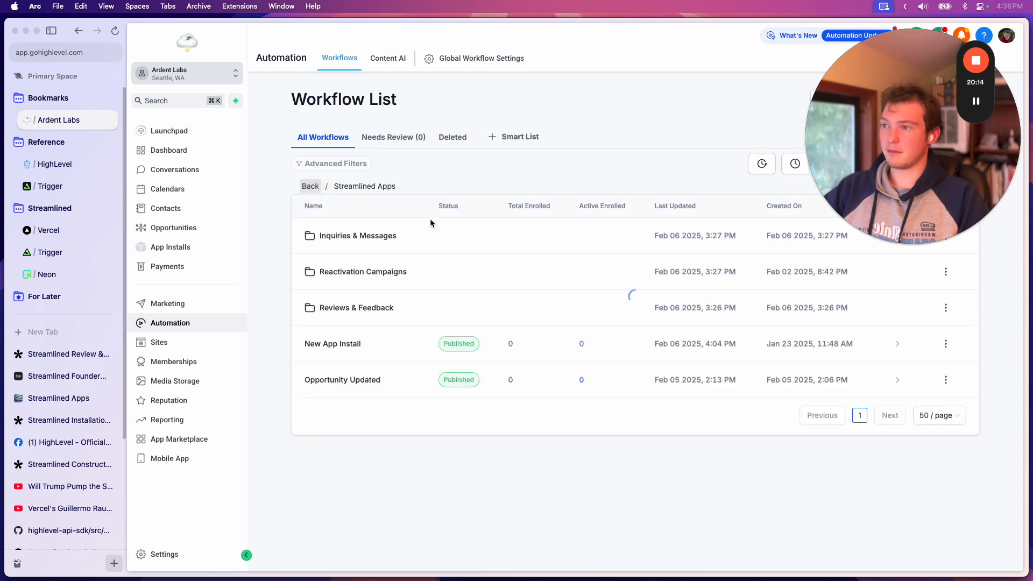
{"action": "left_click", "coordinate": [385, 273]}
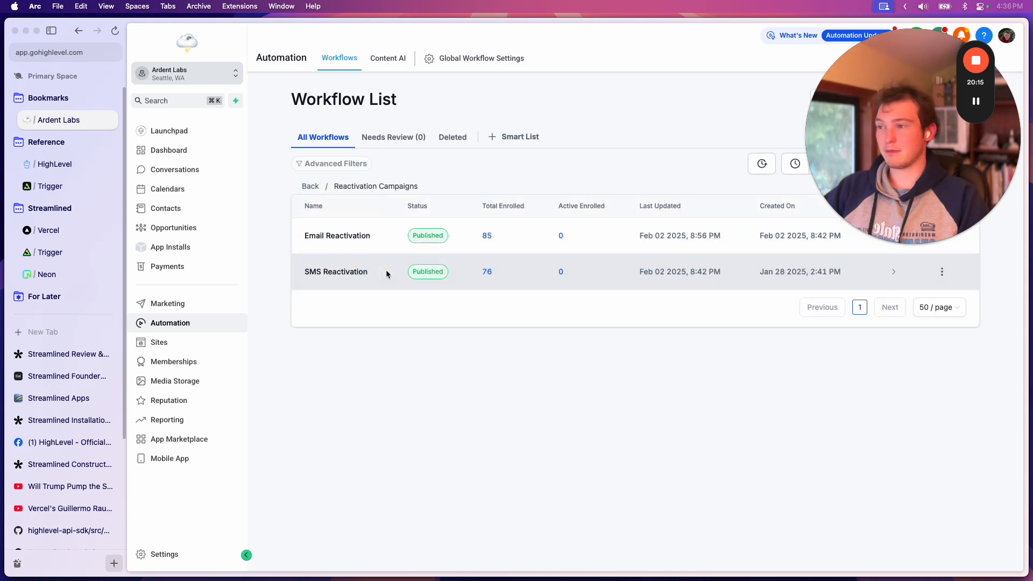
{"action": "left_click", "coordinate": [311, 186]}
{"action": "left_click", "coordinate": [344, 233]}
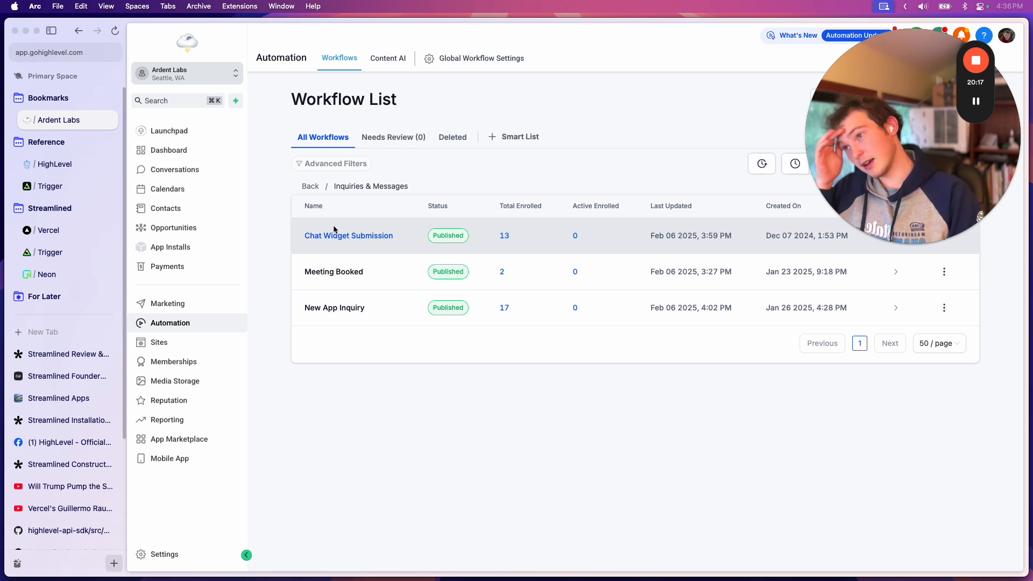
{"action": "left_click", "coordinate": [311, 186]}
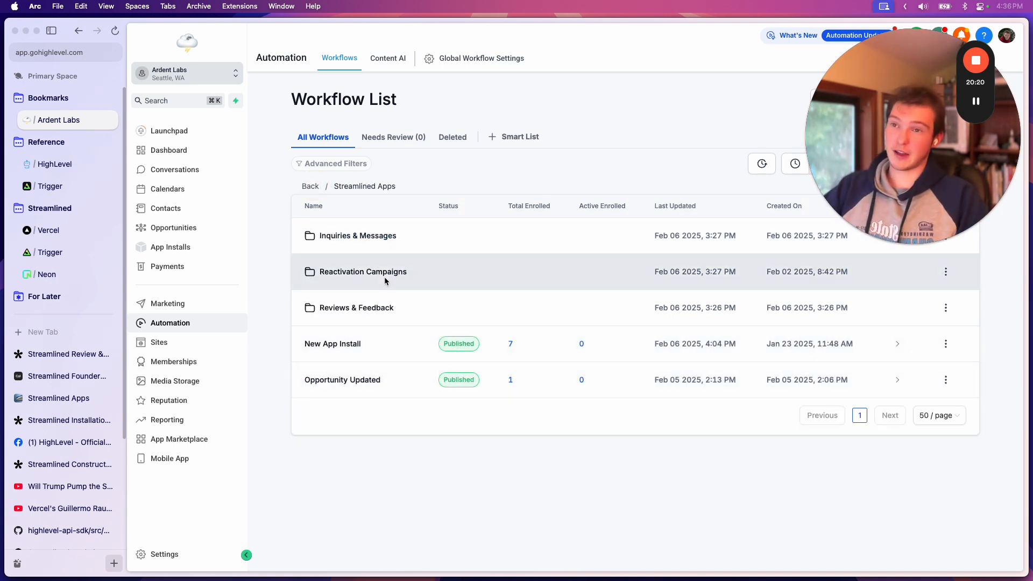
Switch to Notion, review the Pipeline Improvements tasks, and place the cursor after the "Calculate estimated opportunity value for uninstalled company and locations" to-do
{"action": "mouse_move", "coordinate": [317, 579]}
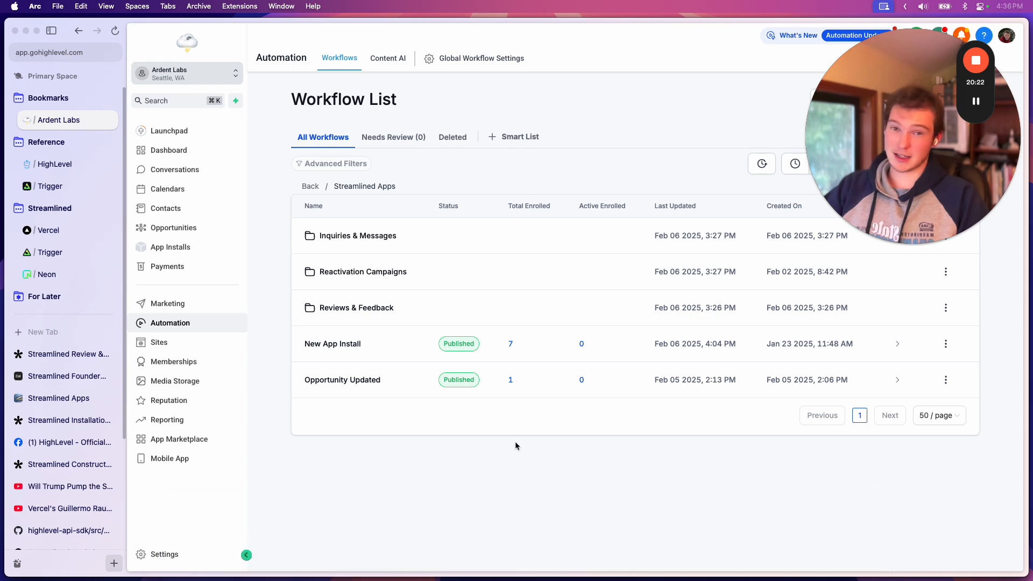
{"action": "left_click", "coordinate": [320, 546]}
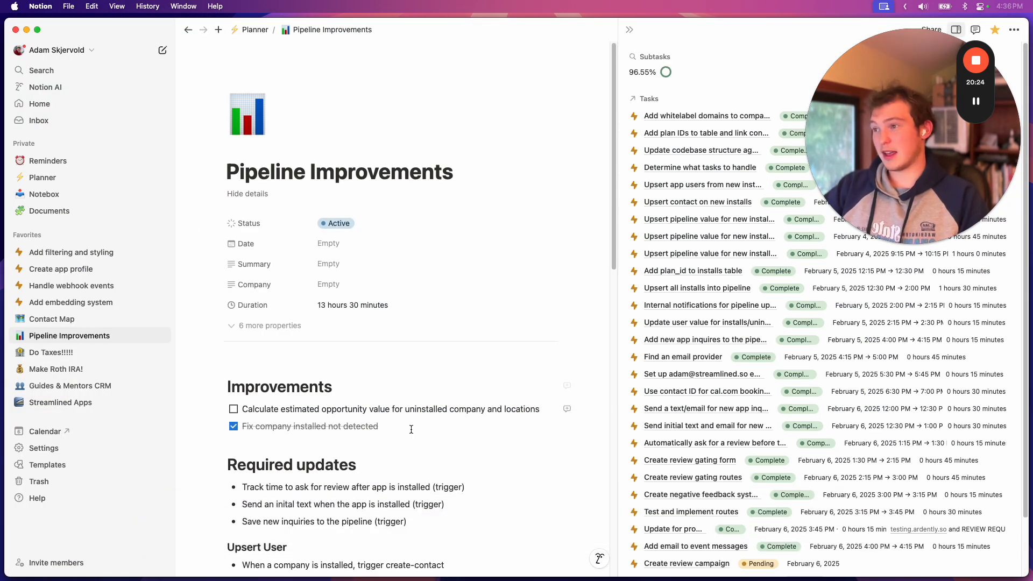
{"action": "scroll", "coordinate": [410, 429], "scroll_direction": "down", "scroll_amount": 3}
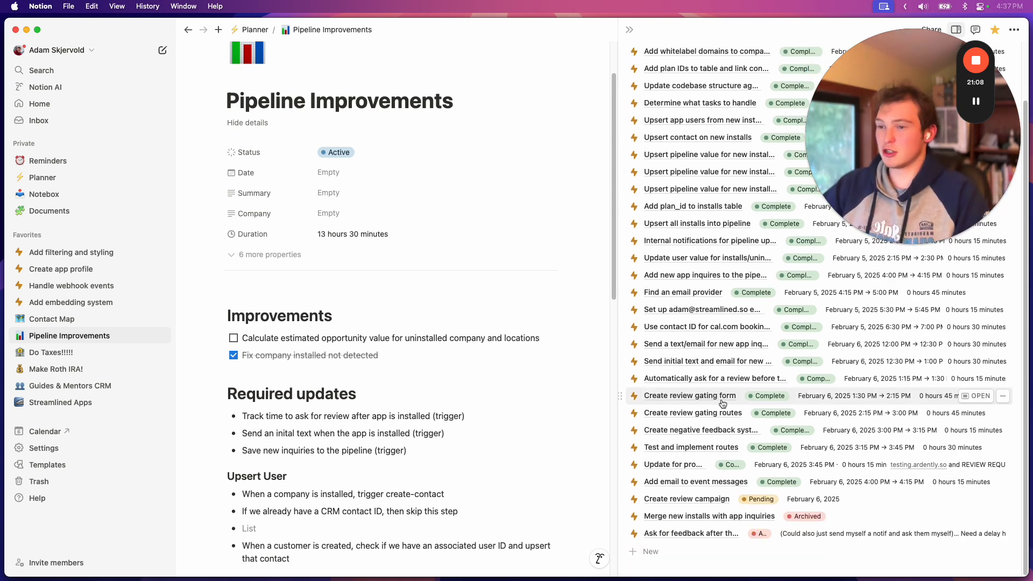
{"action": "scroll", "coordinate": [718, 428], "scroll_direction": "down", "scroll_amount": 3}
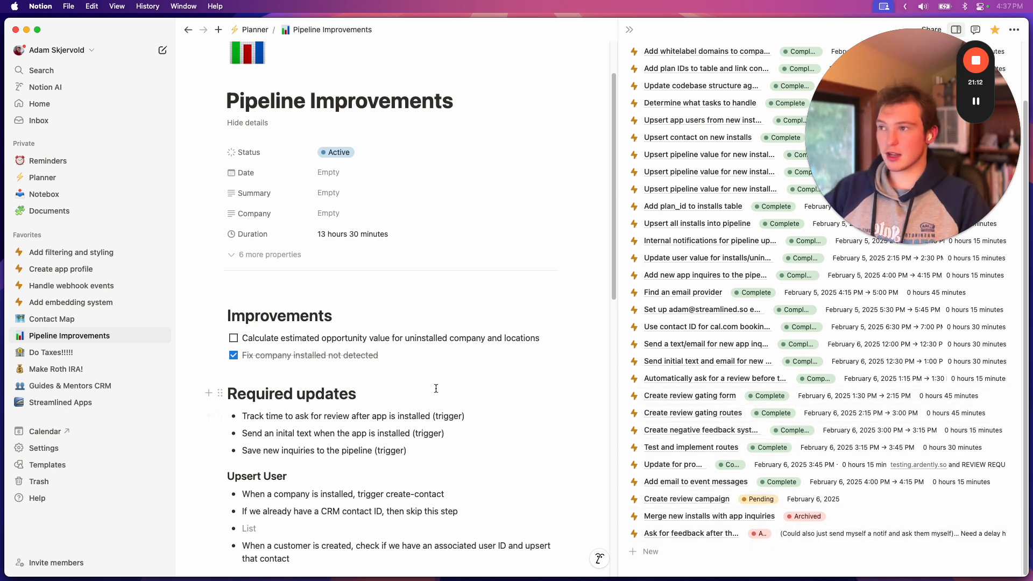
{"action": "scroll", "coordinate": [492, 470], "scroll_direction": "down", "scroll_amount": 2}
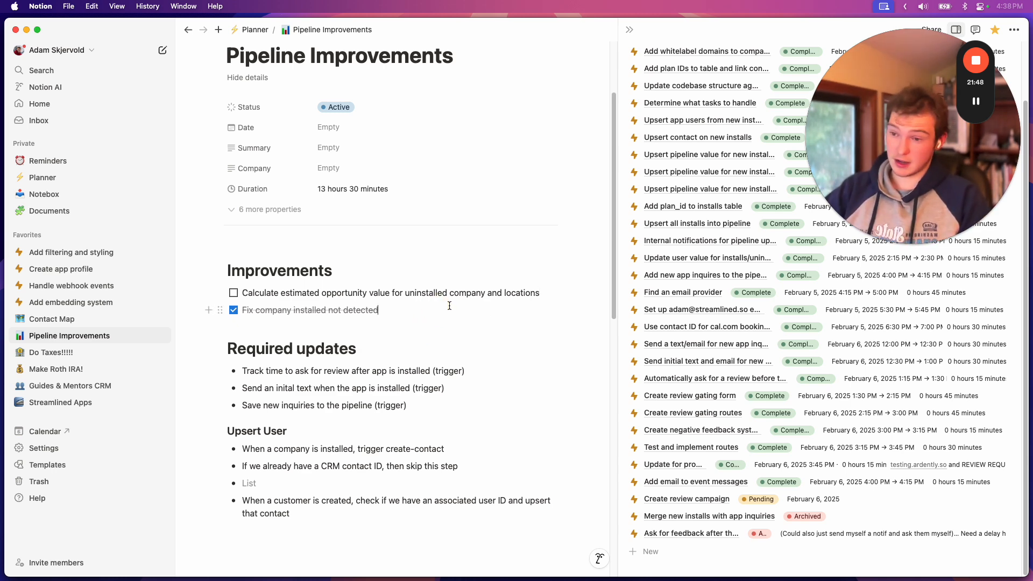
{"action": "double_click", "coordinate": [529, 293]}
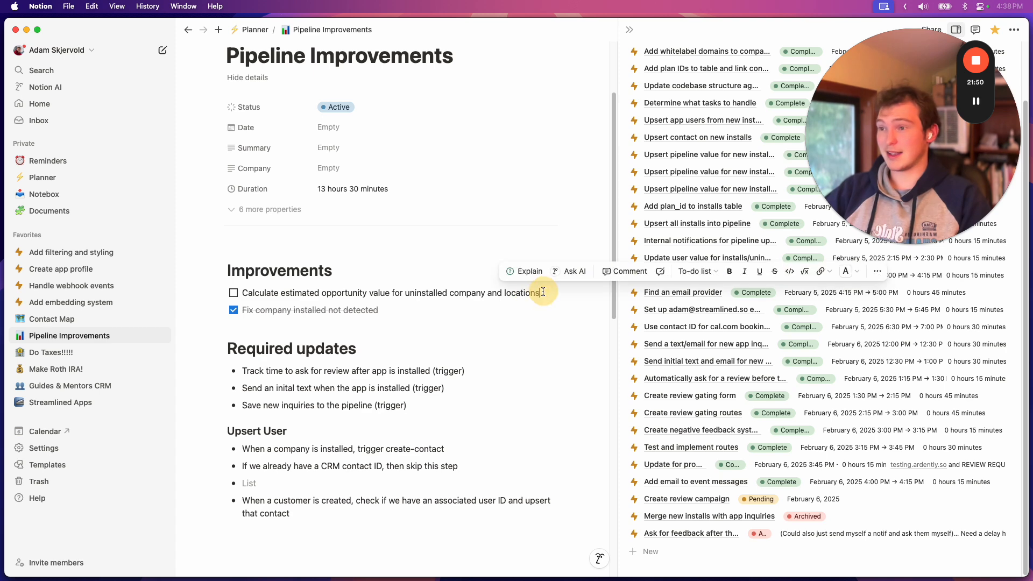
{"action": "left_click", "coordinate": [543, 295]}
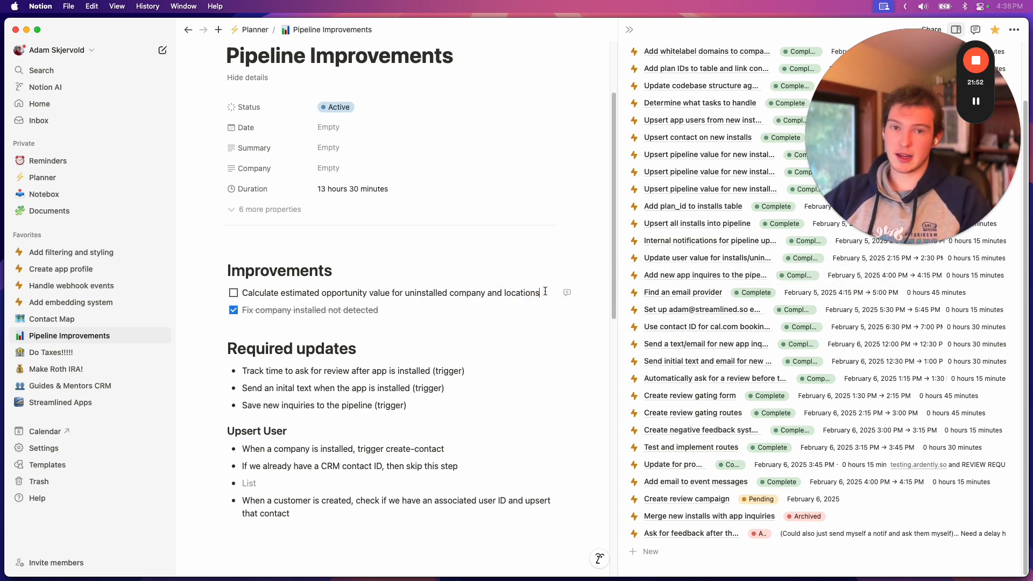